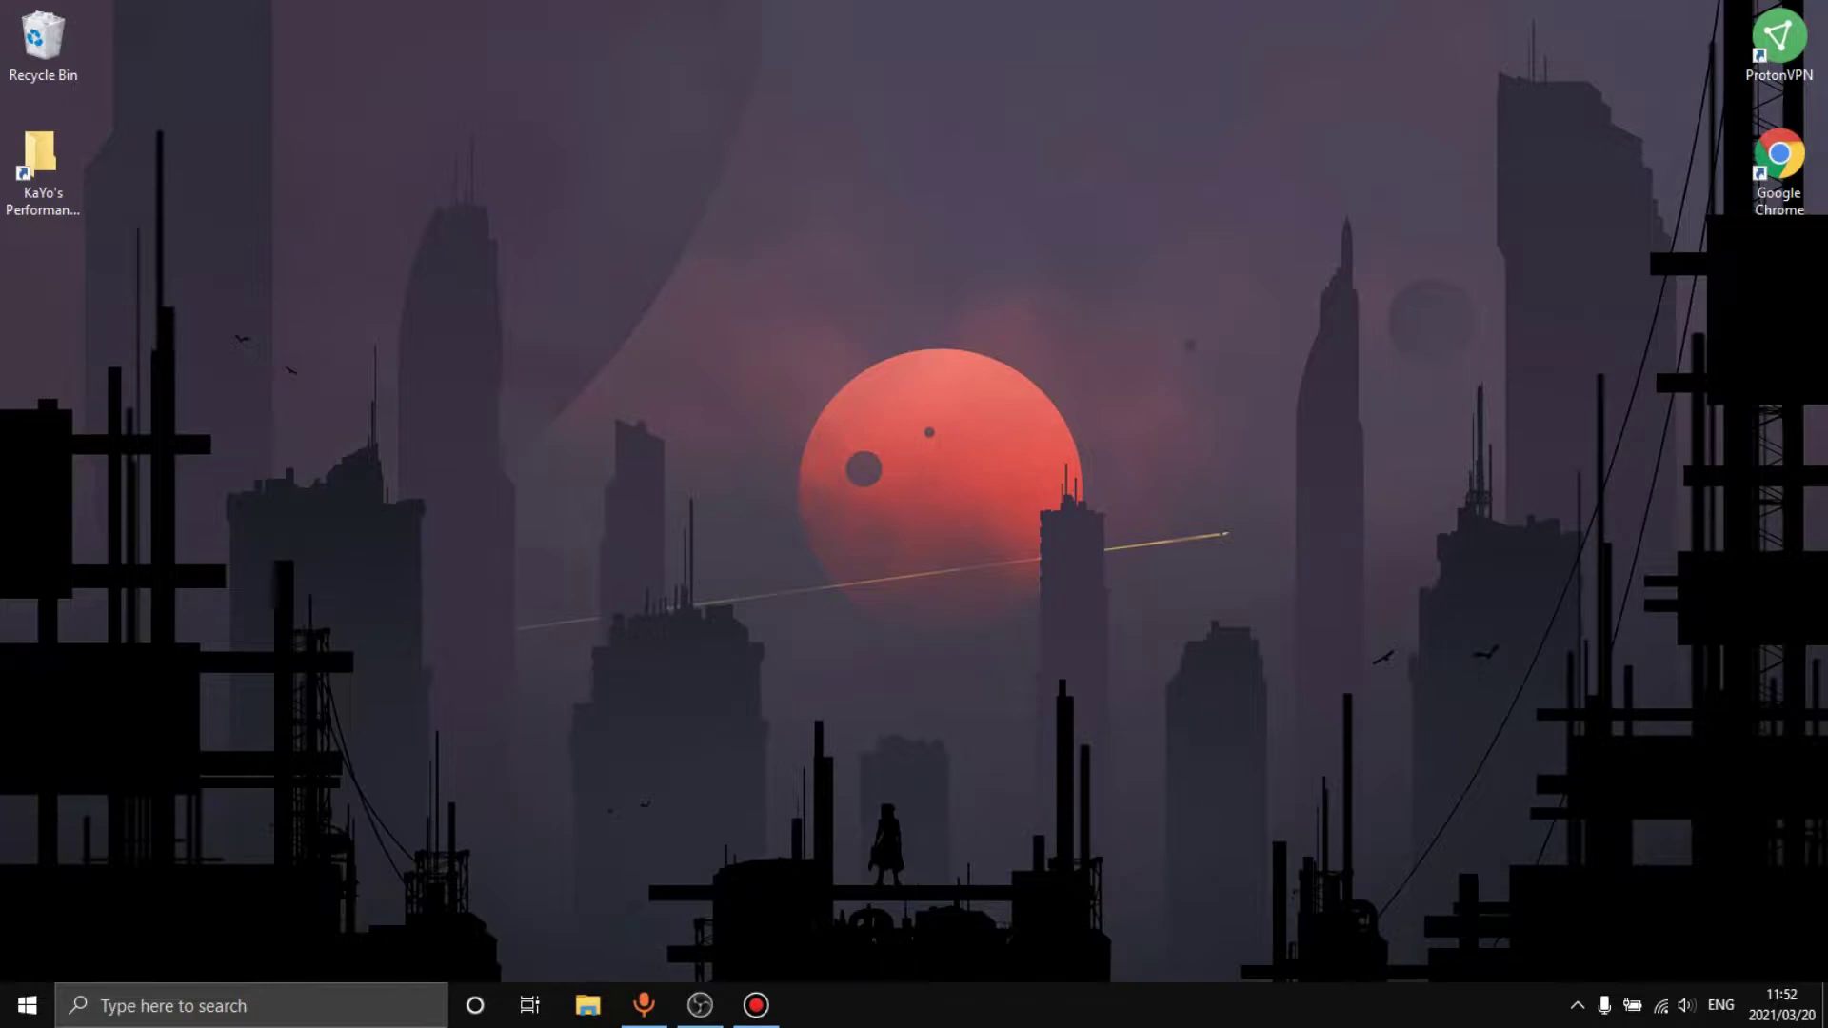
pyautogui.press('super')
pyautogui.press('super')
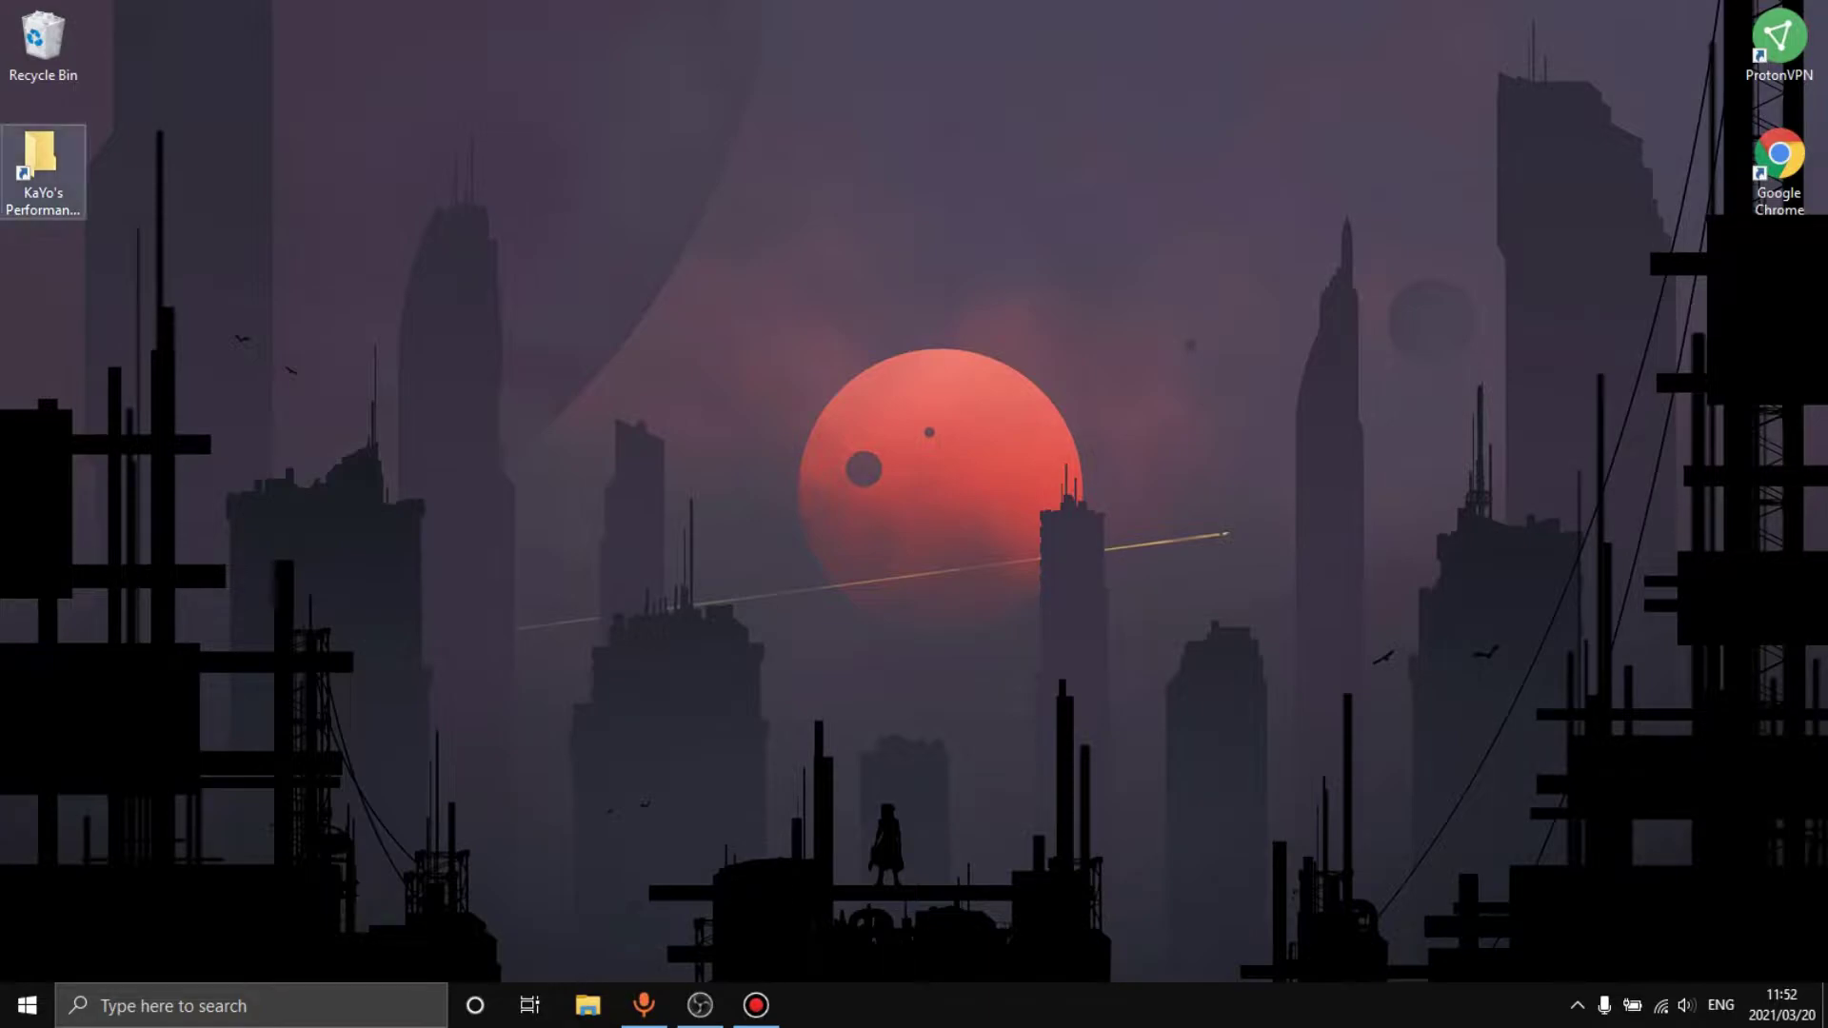
# Step: Copy the powercfg -duplicatescheme command from Power Plan.txt in the Performance Boost shortcut's Ultimate Power Plan folder and close the file
pyautogui.doubleClick(40, 166)
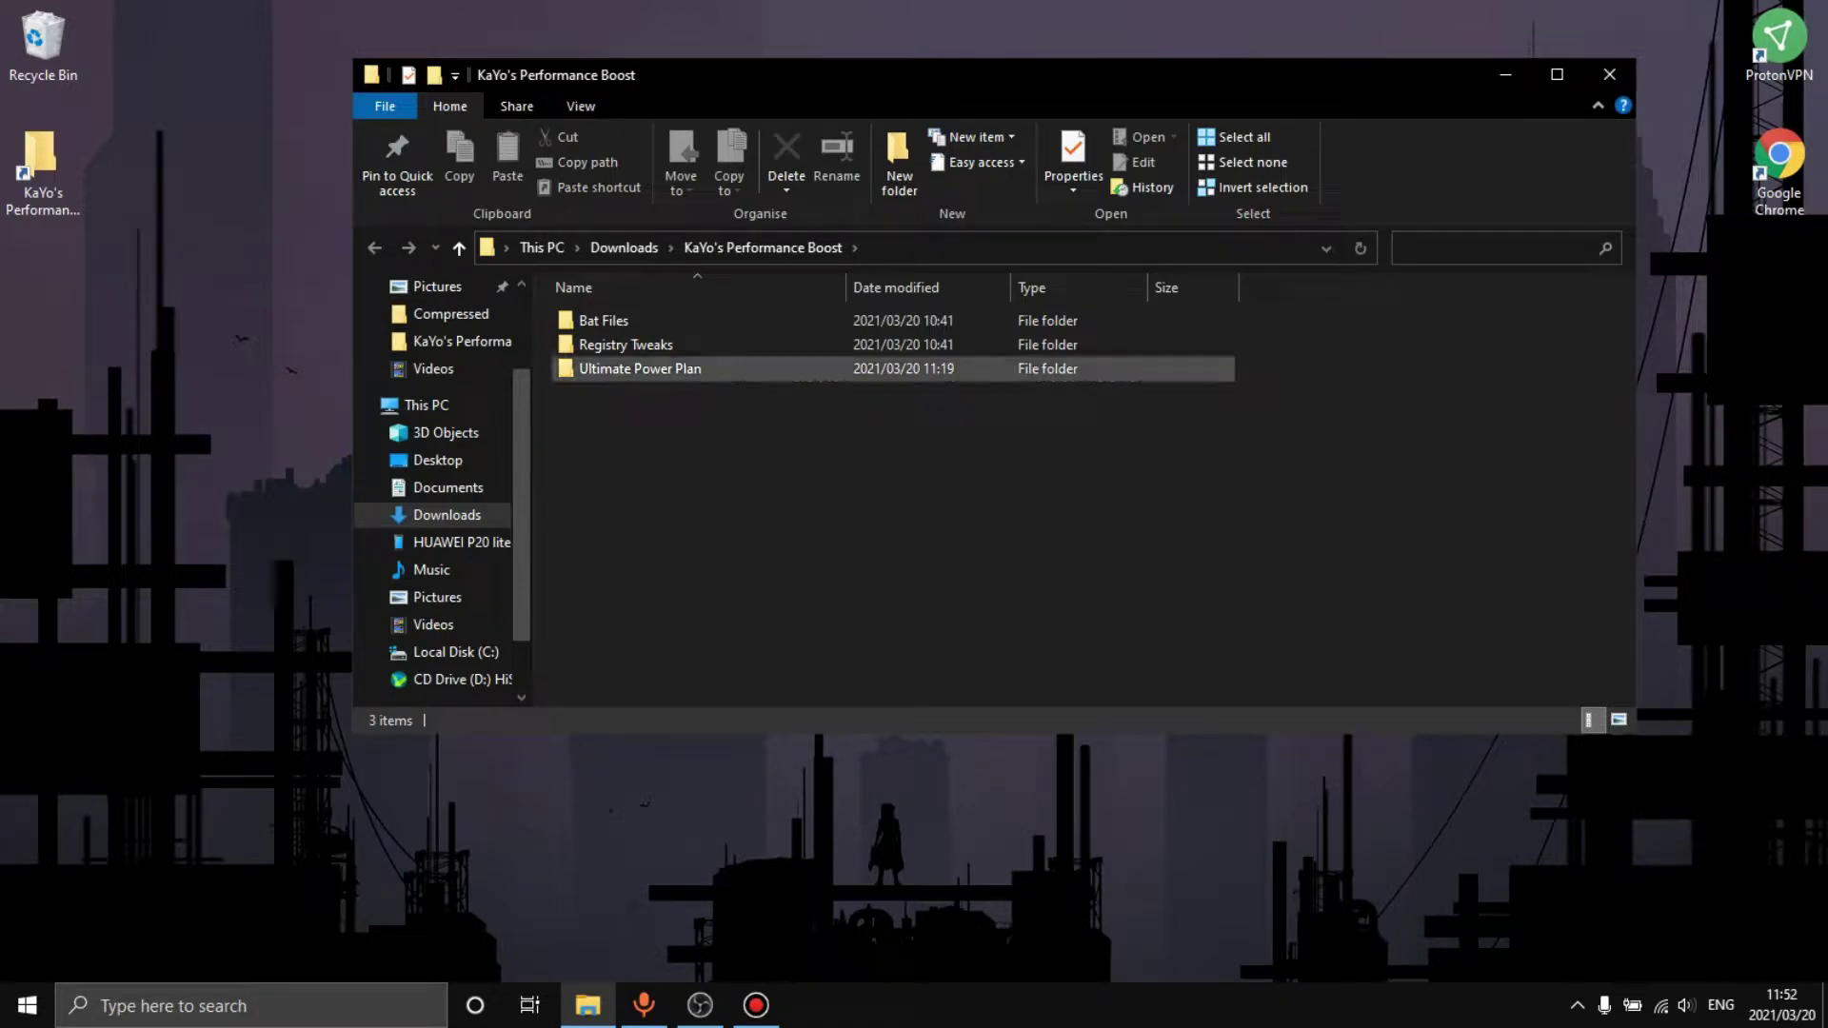
pyautogui.doubleClick(640, 368)
pyautogui.click(623, 321)
pyautogui.press('Return')
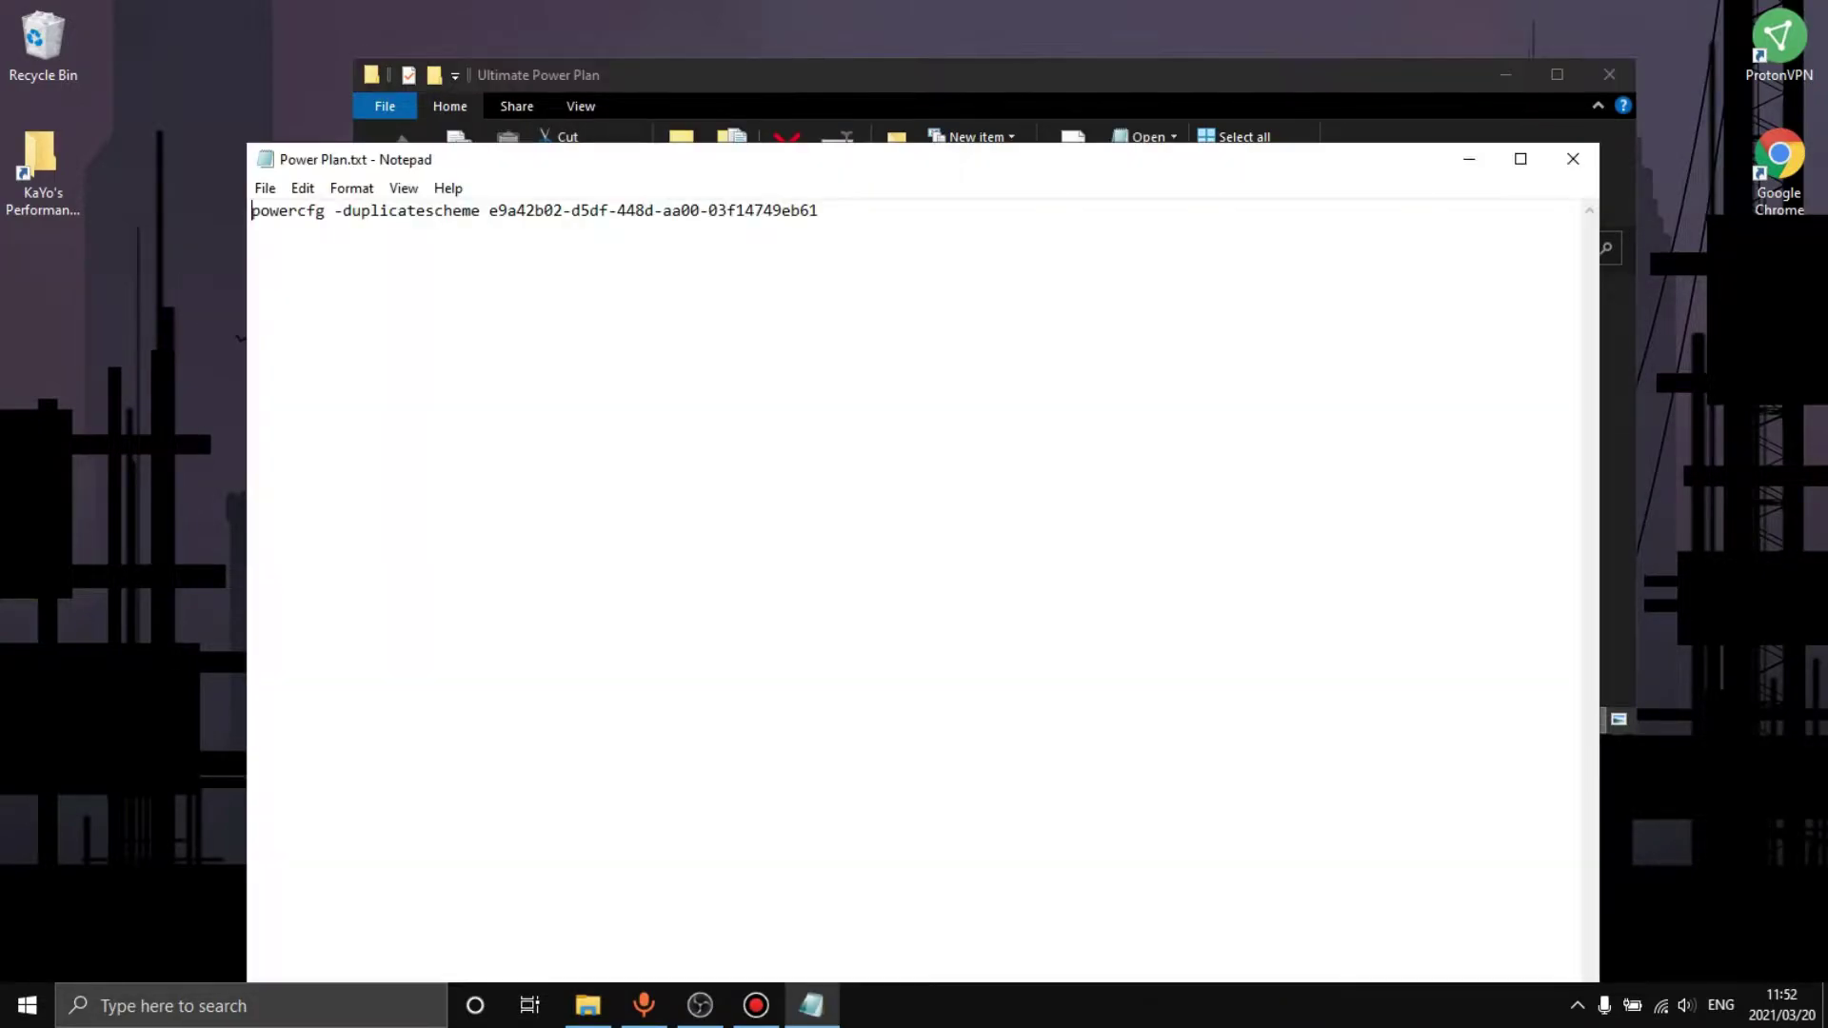
pyautogui.moveTo(819, 210); pyautogui.dragTo(251, 210)
pyautogui.rightClick(271, 214)
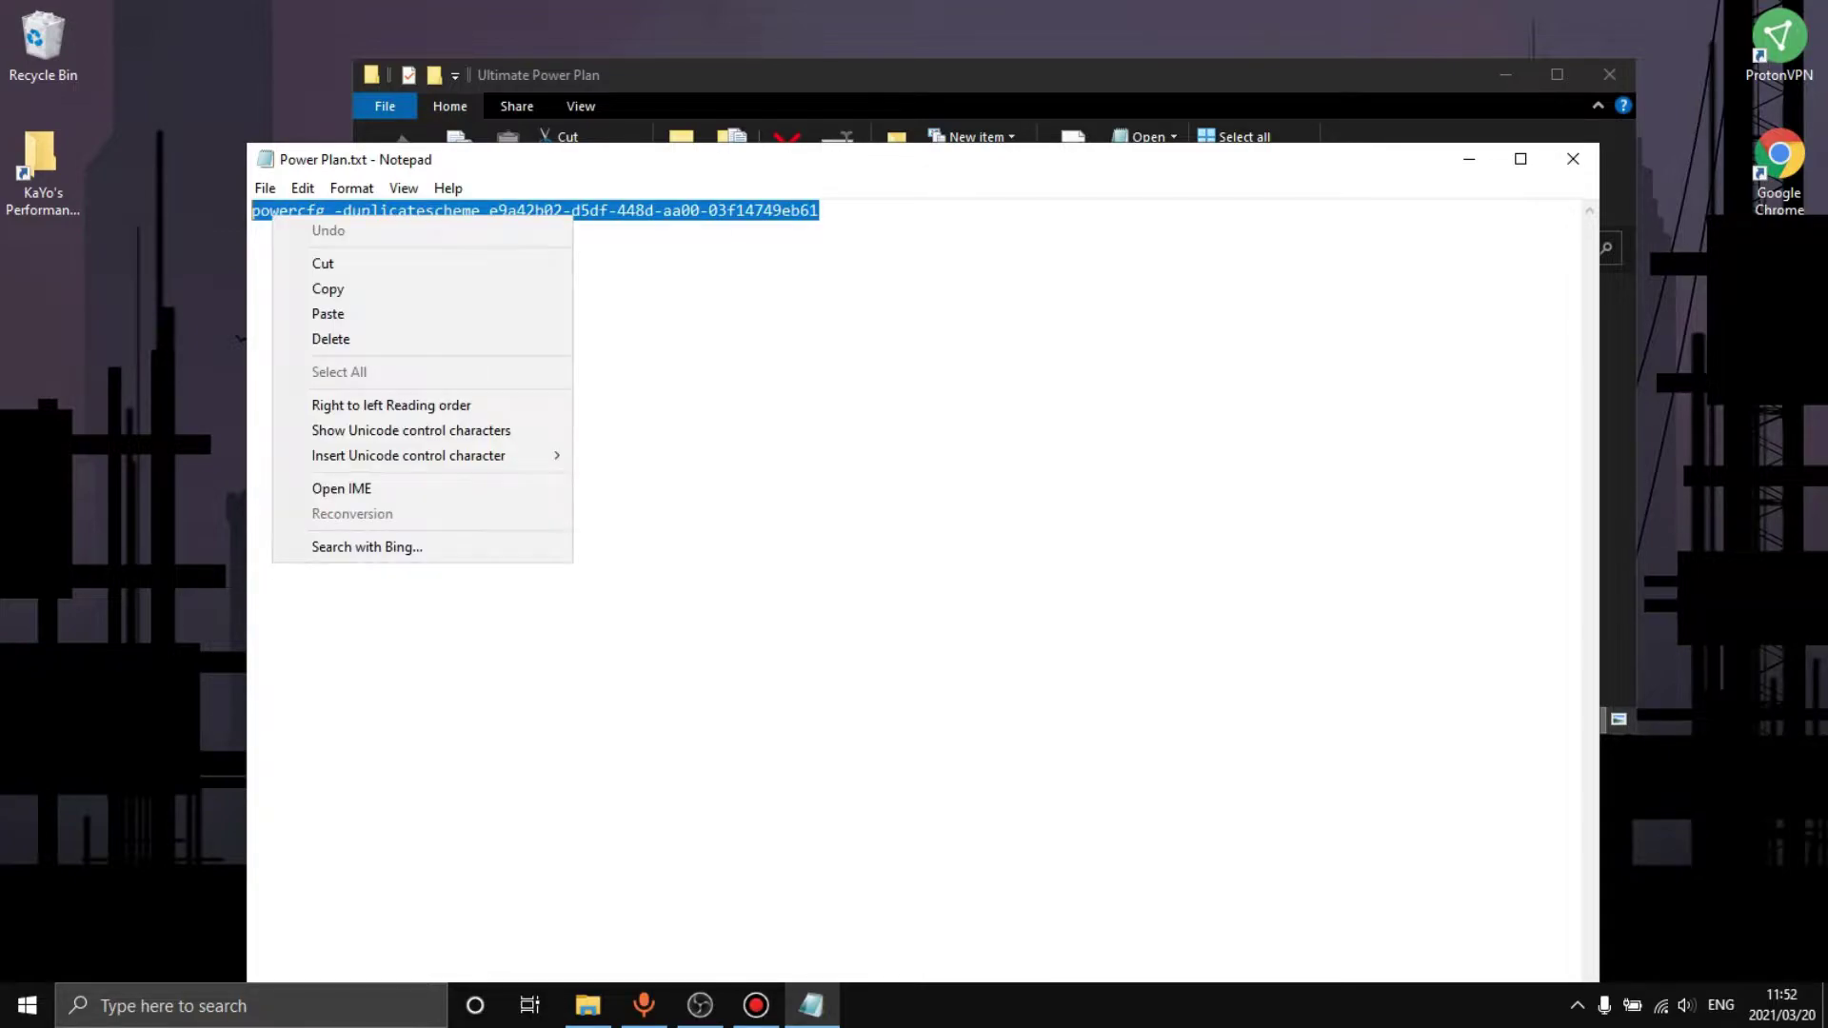
pyautogui.click(319, 287)
pyautogui.click(1521, 159)
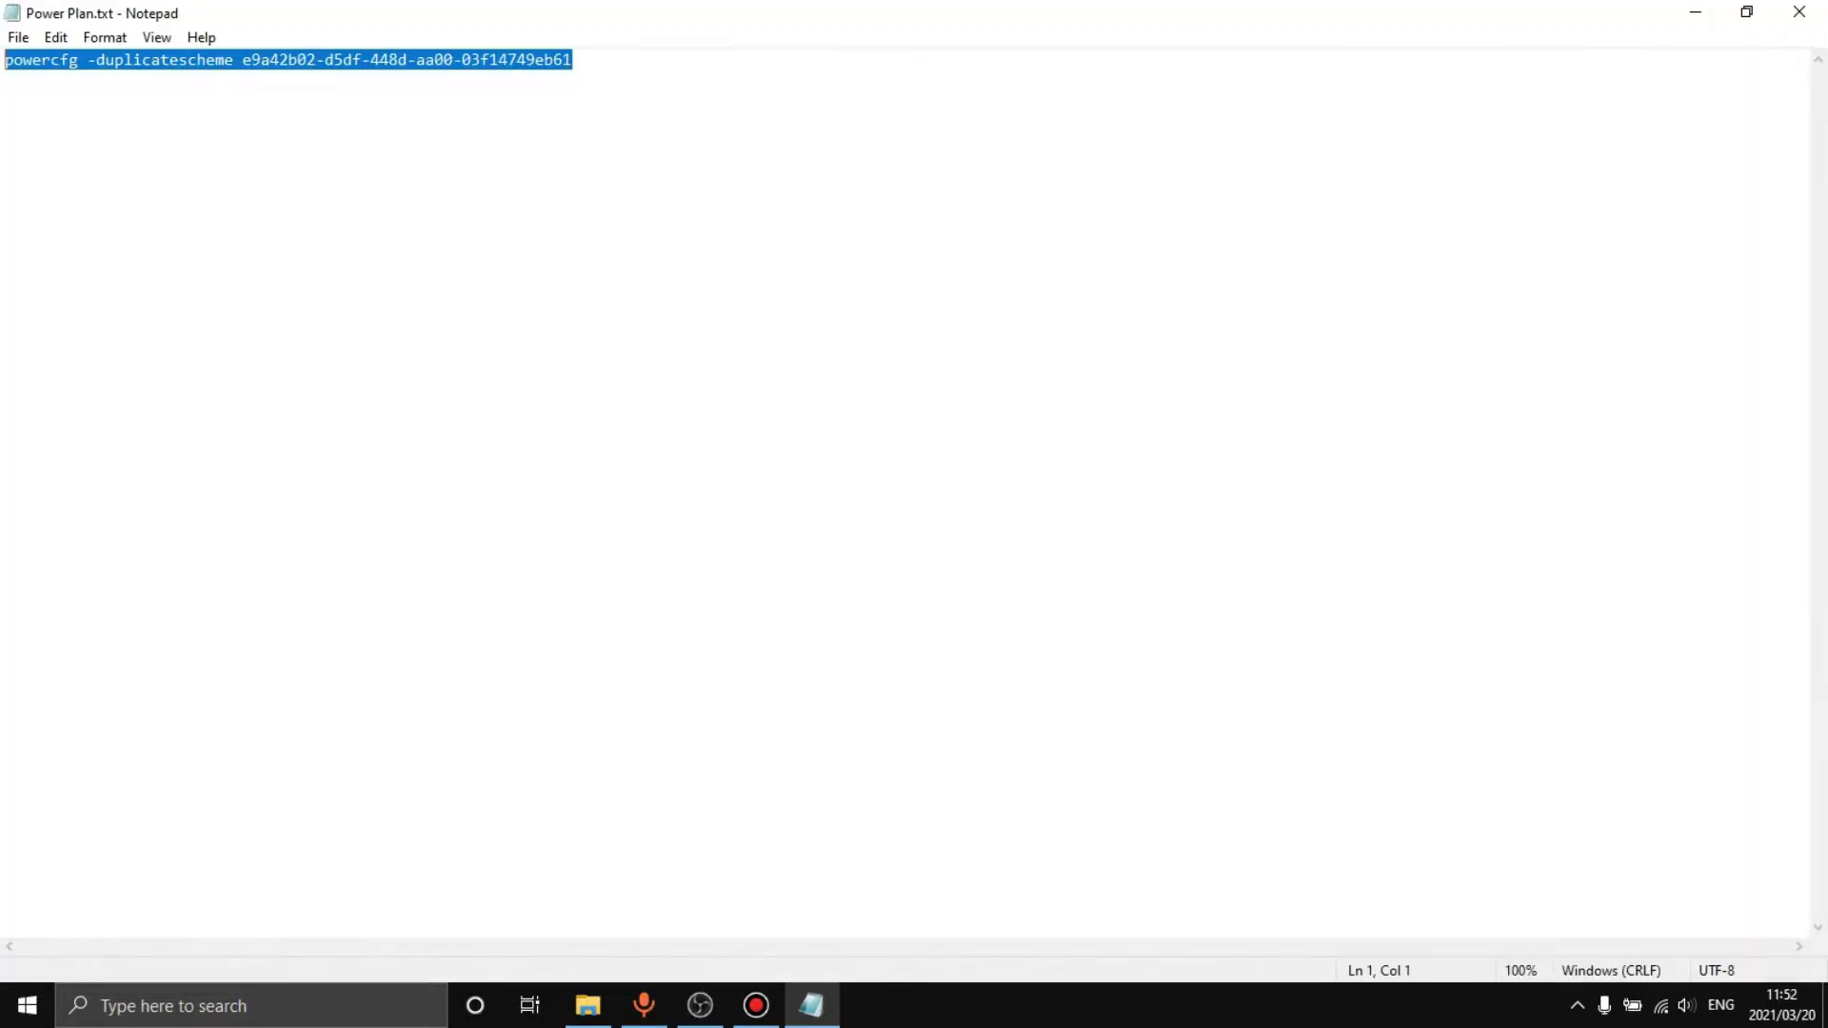
pyautogui.click(1804, 11)
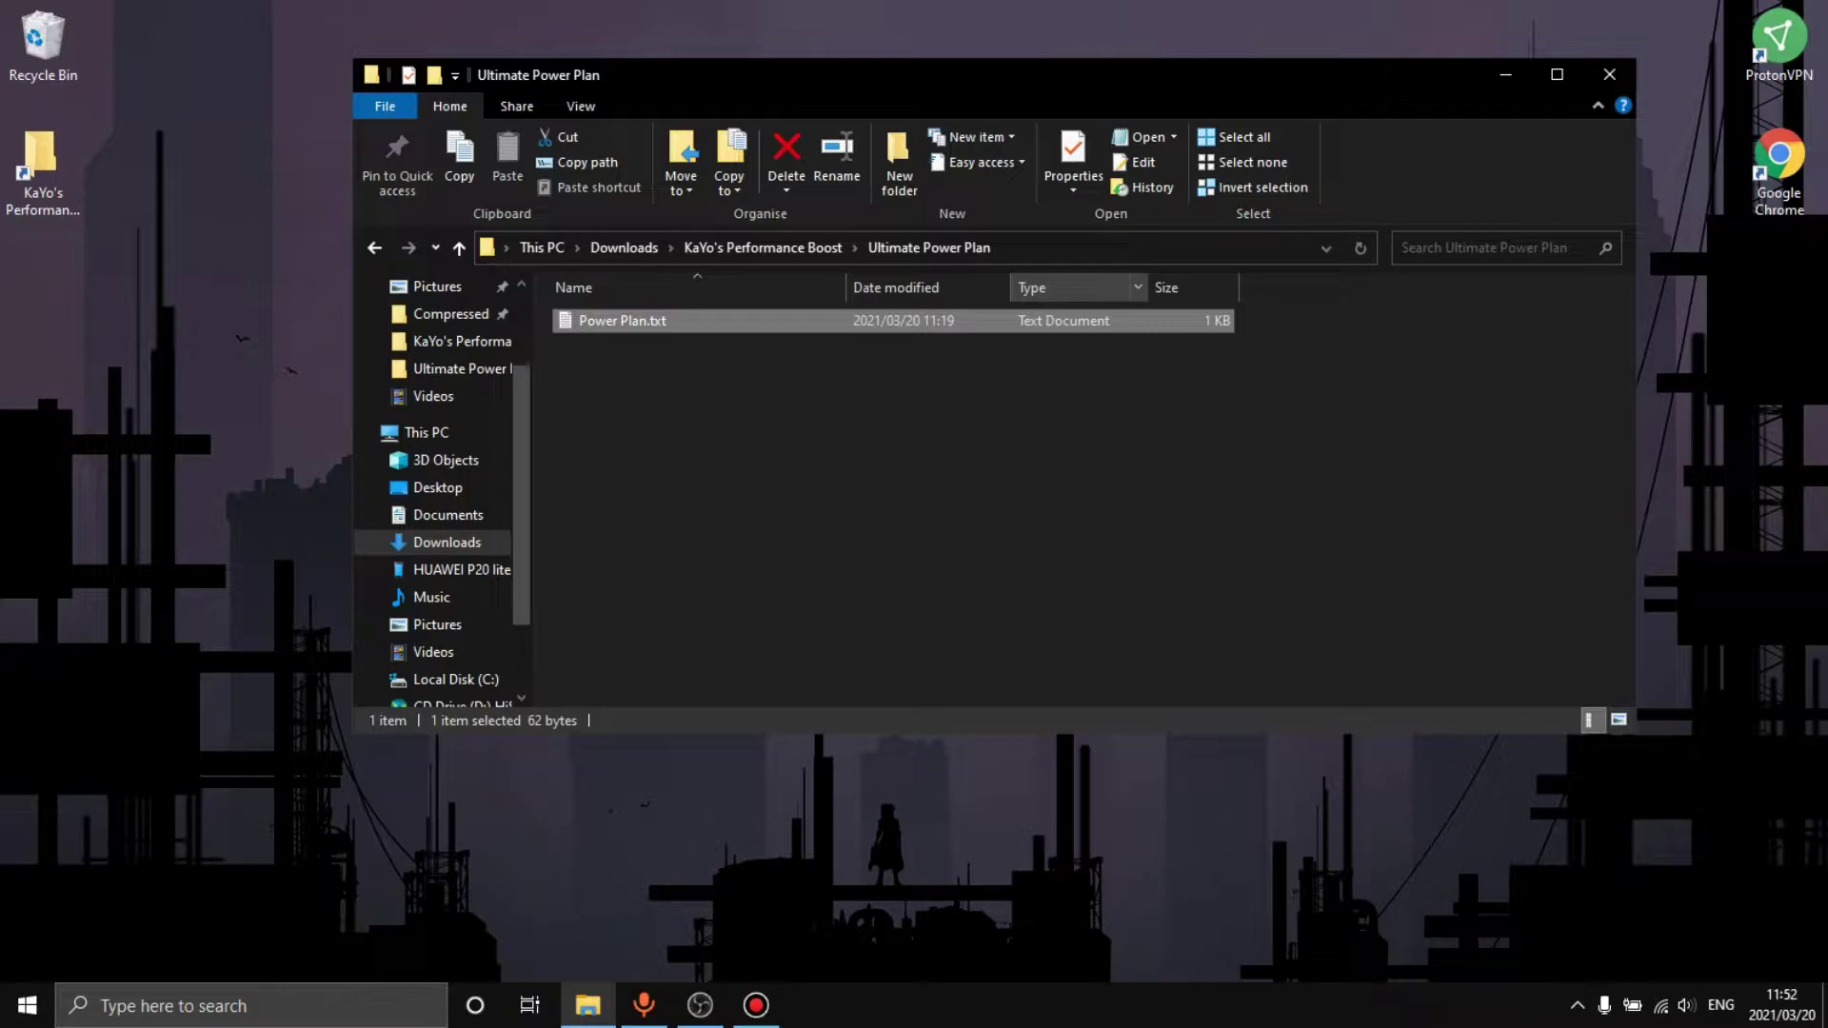
# Step: Run the copied command powercfg -duplicatescheme e9a42b02-d5df-448d-aa00-03f14749eb61 from Windows search and close the Ultimate Power Plan folder window
pyautogui.press('super')
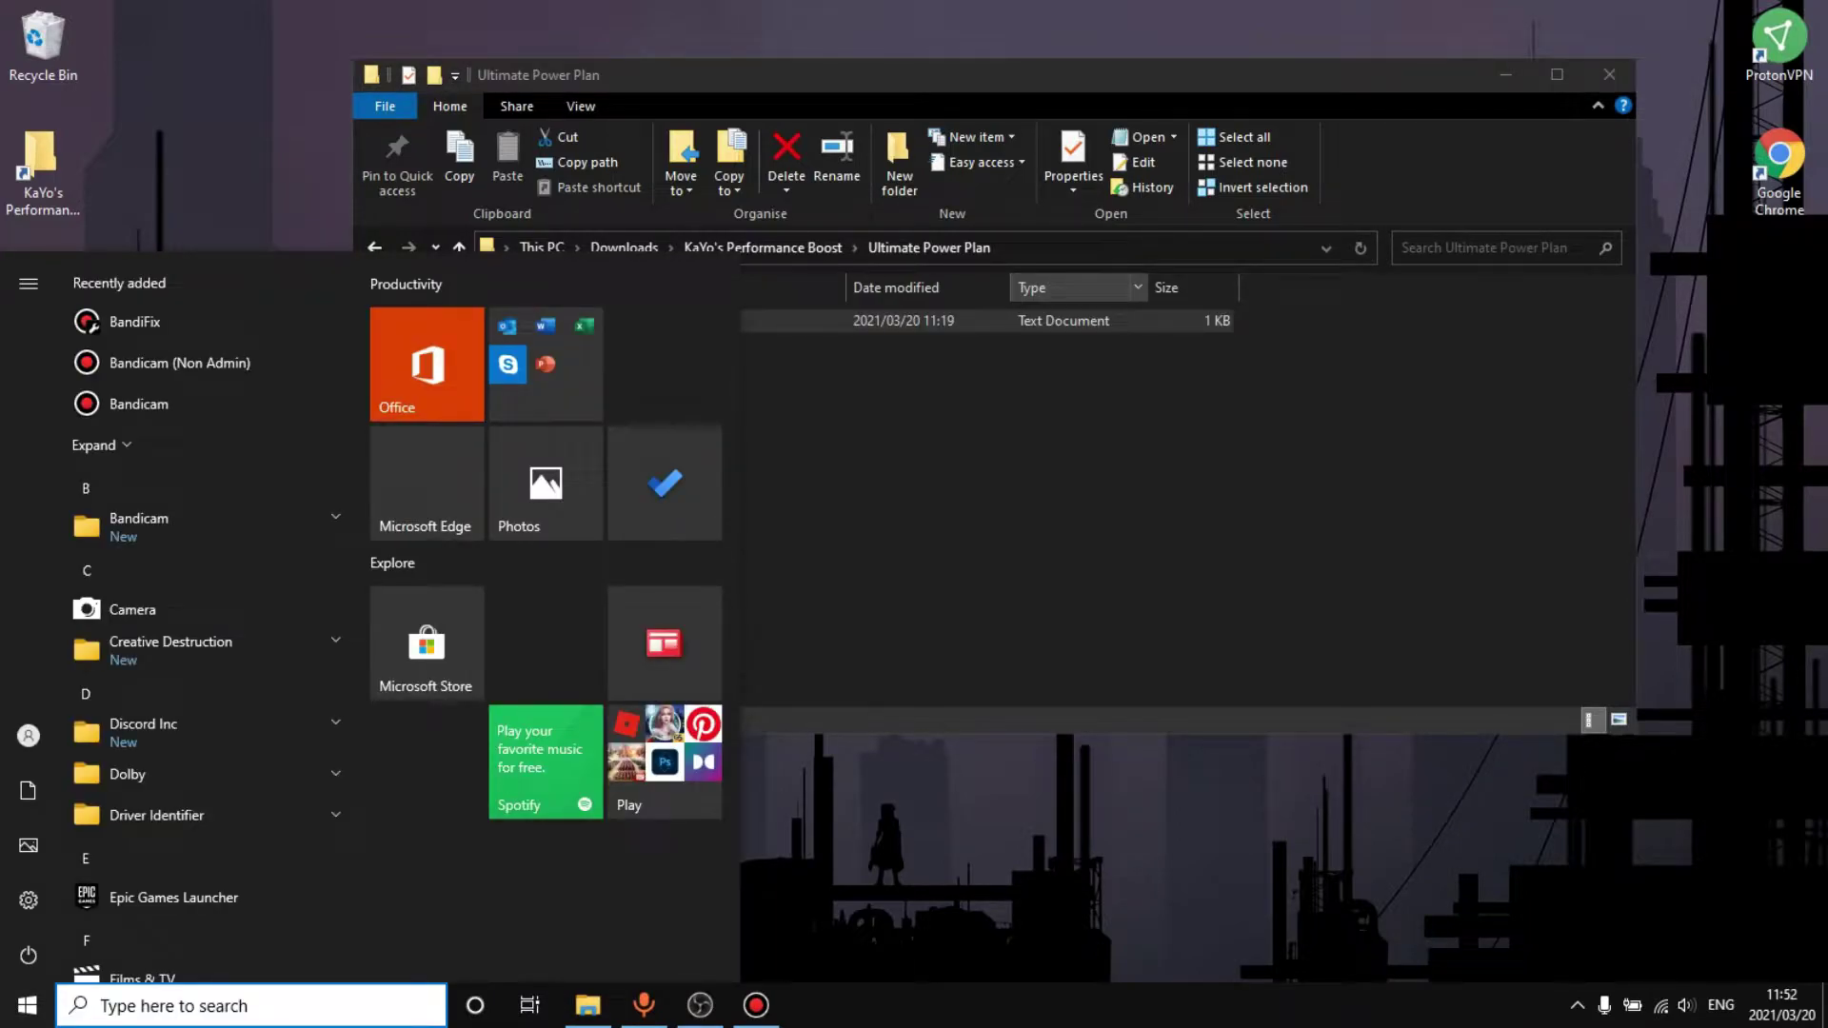
pyautogui.hotkey('ctrl', 'v')
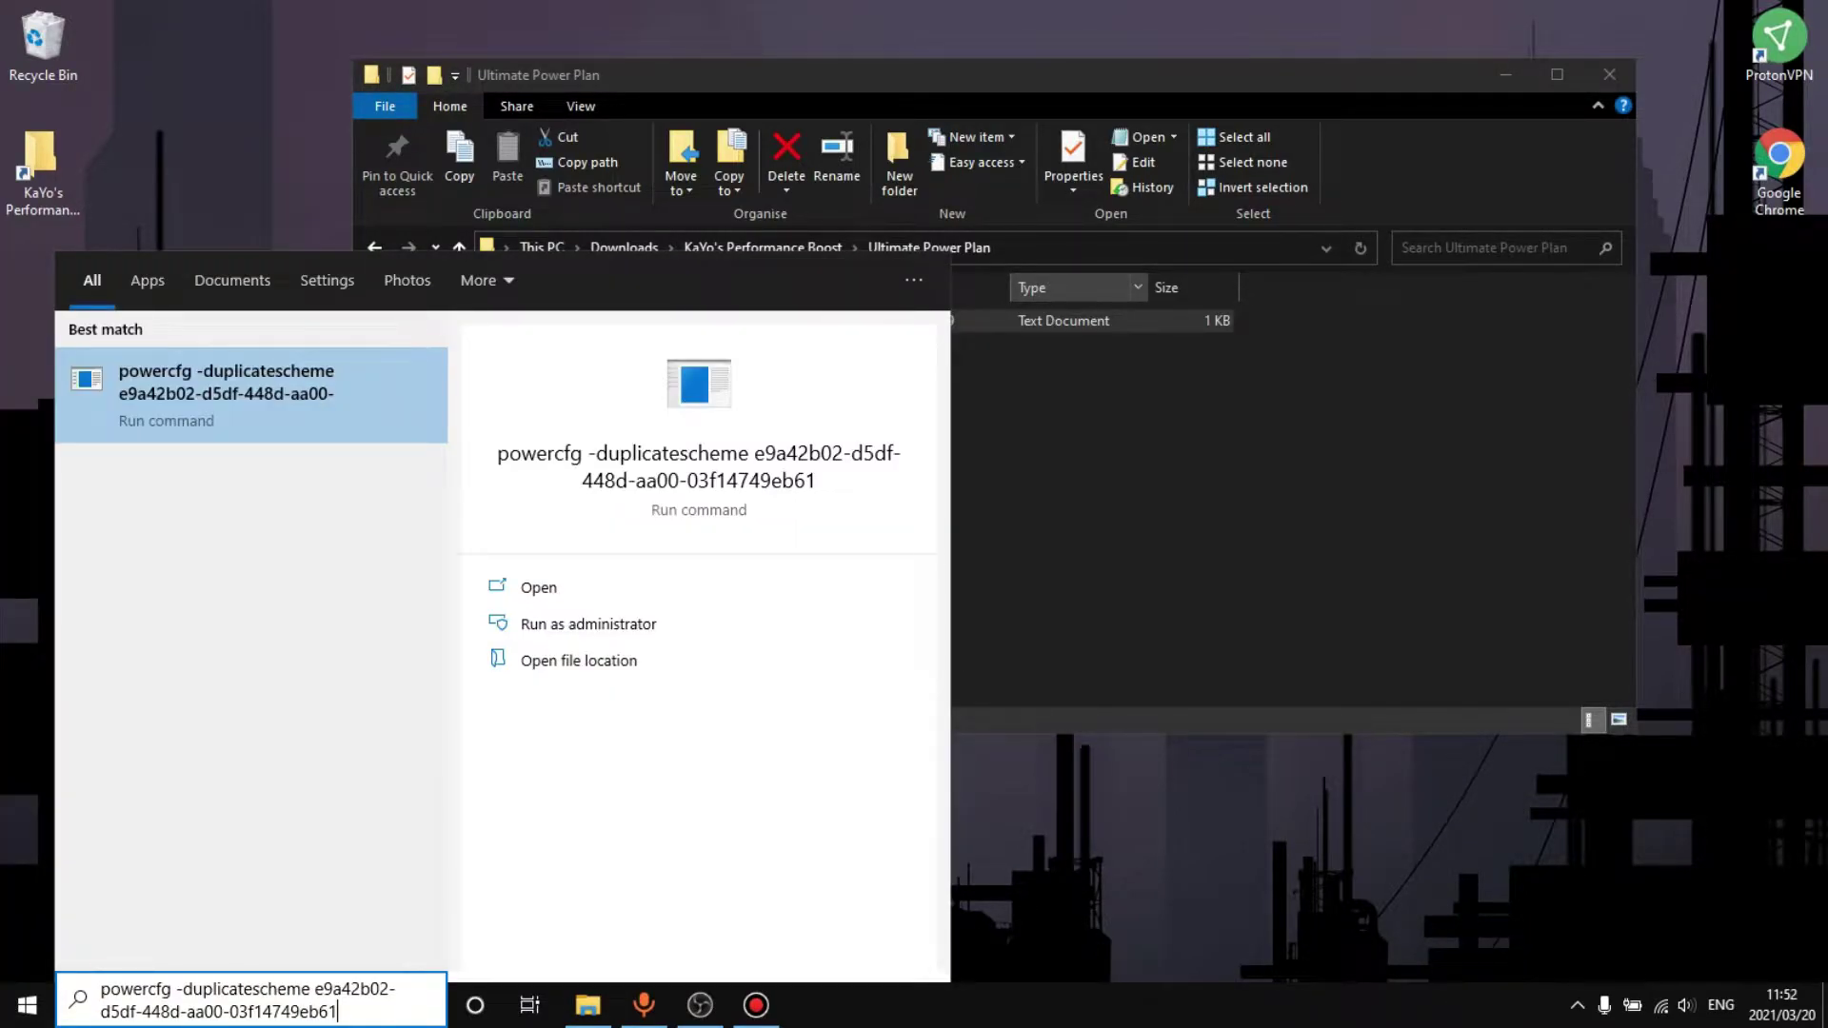
pyautogui.press('Return')
pyautogui.click(1610, 74)
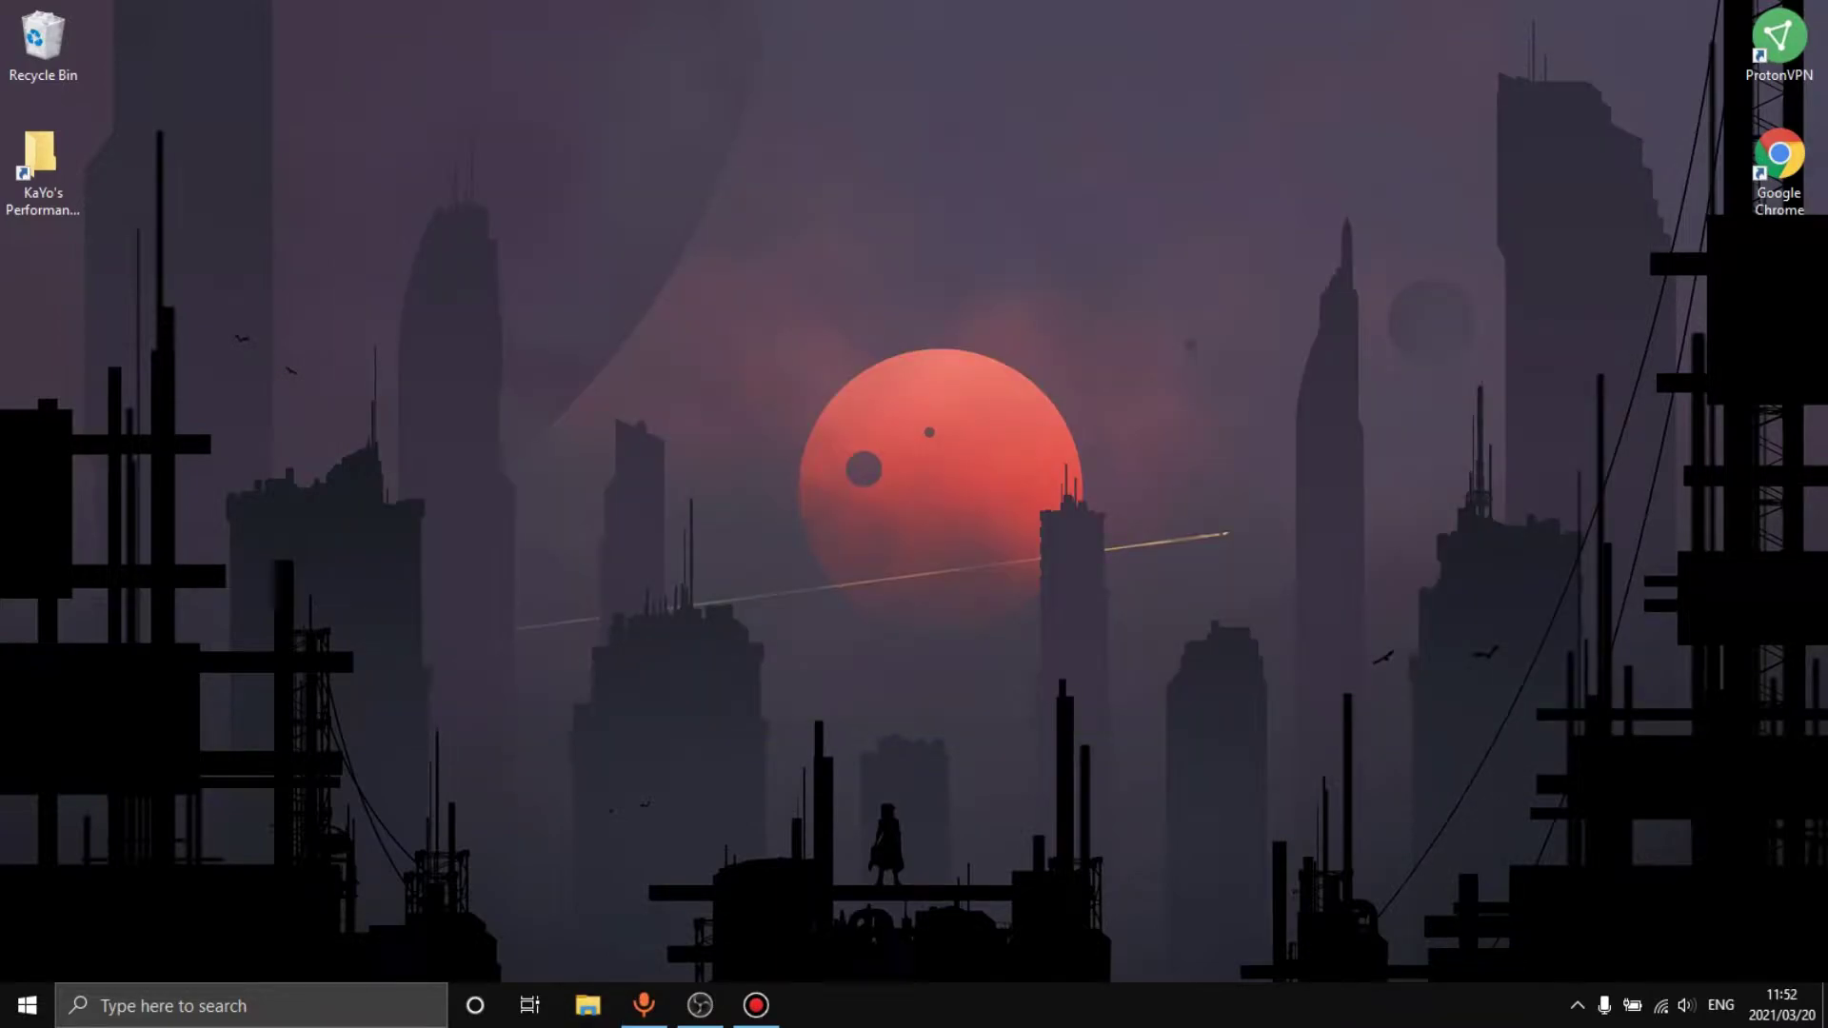
# Step: Search for power, check the available power plans in Power Options, and close the window
pyautogui.press('super')
pyautogui.write('poqwe')
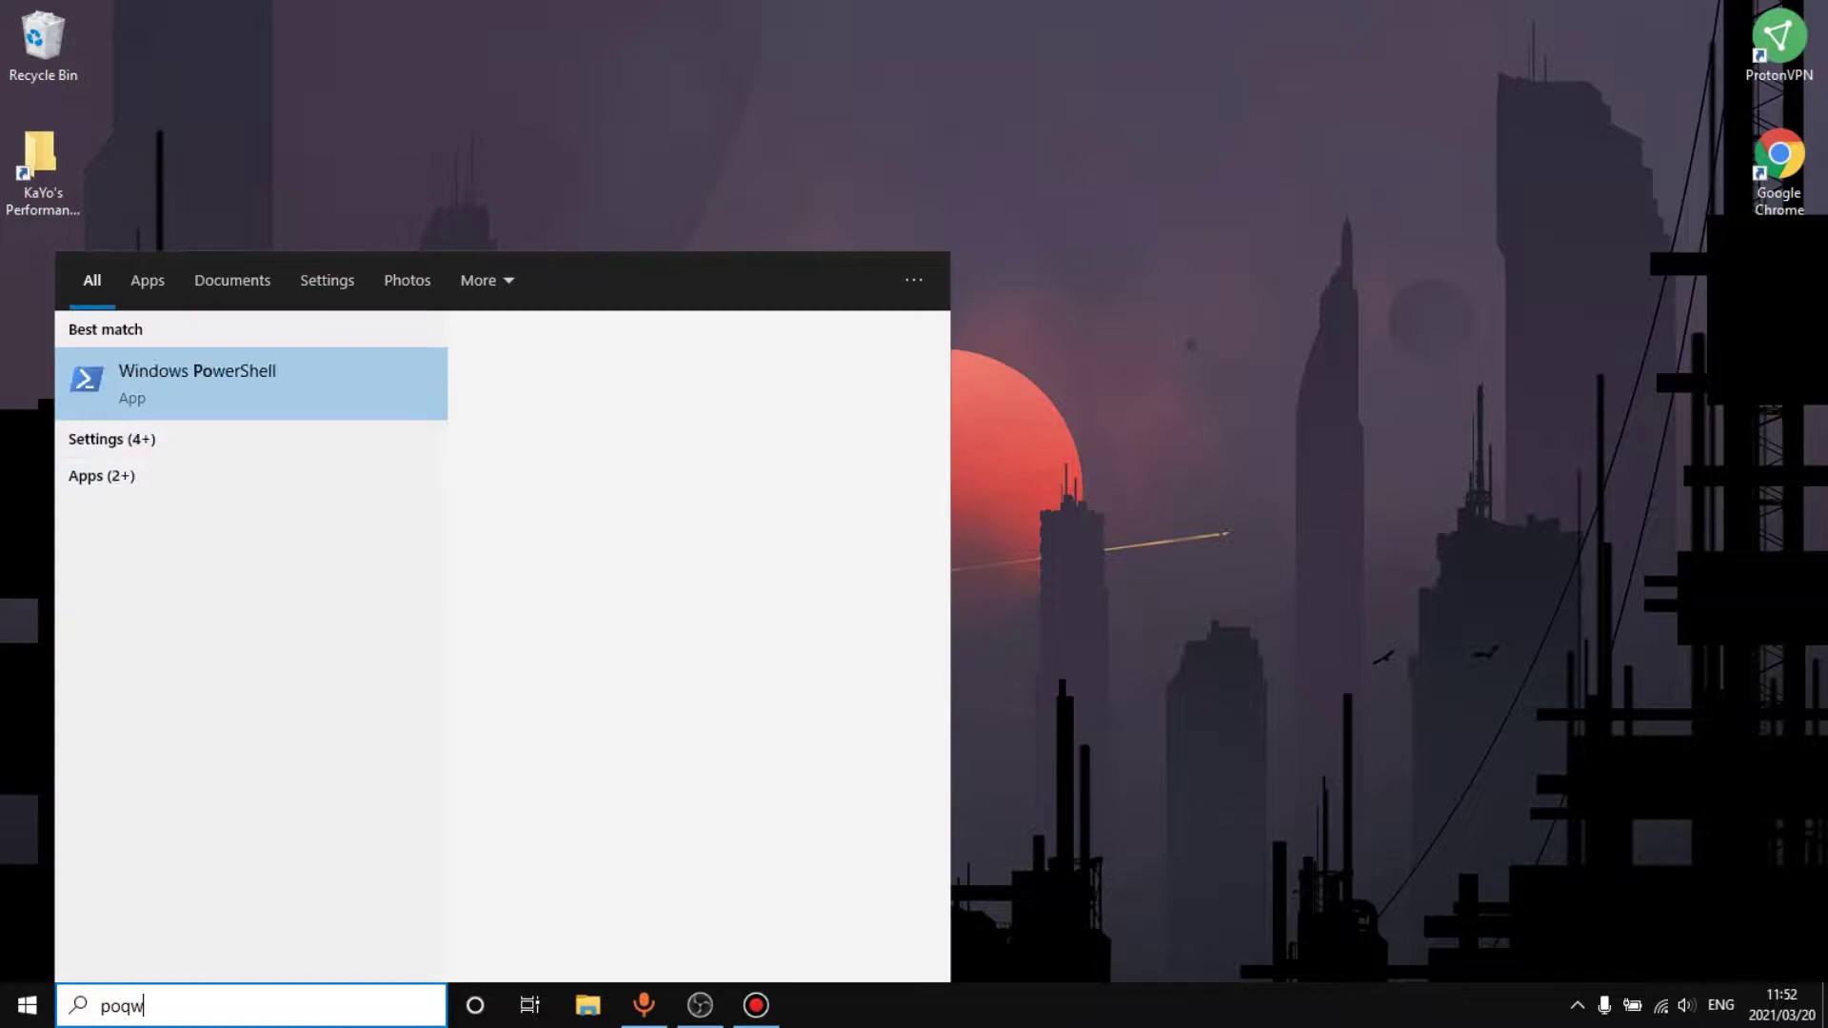
pyautogui.press('BackSpace')
pyautogui.press('BackSpace')
pyautogui.press('BackSpace')
pyautogui.write('wer')
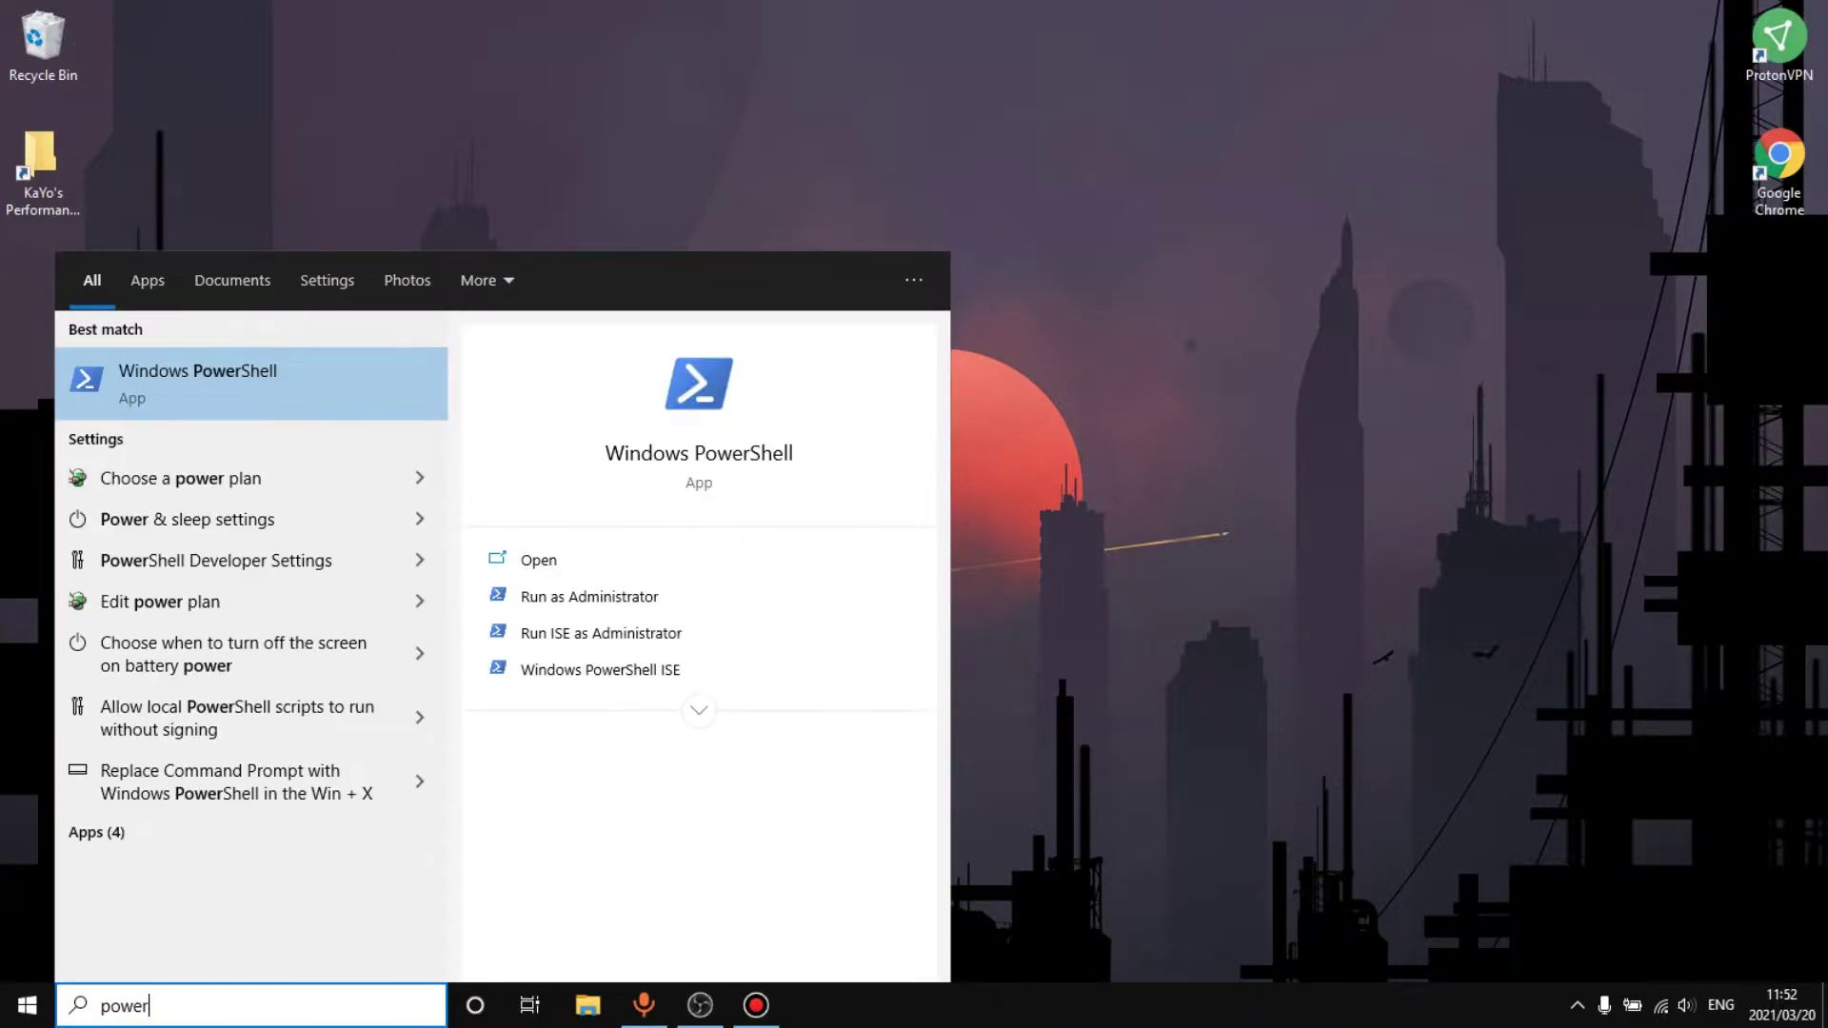
pyautogui.press('Escape')
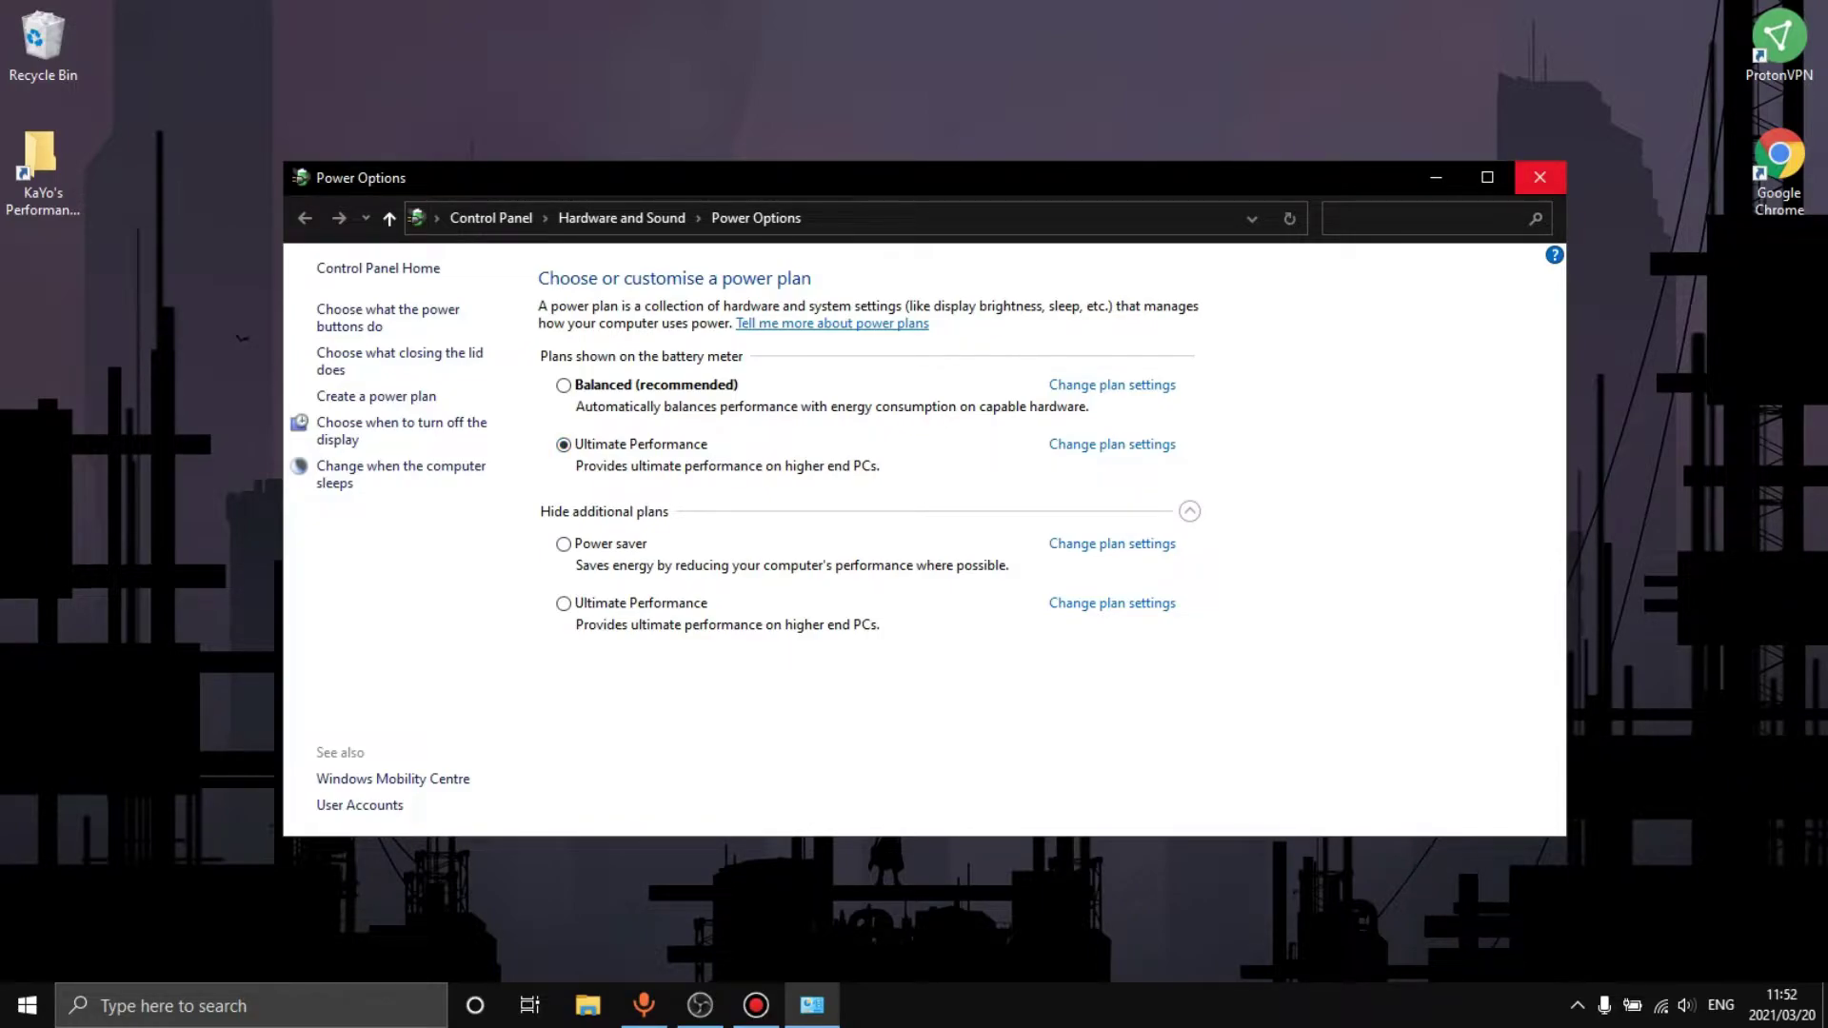
pyautogui.click(1540, 177)
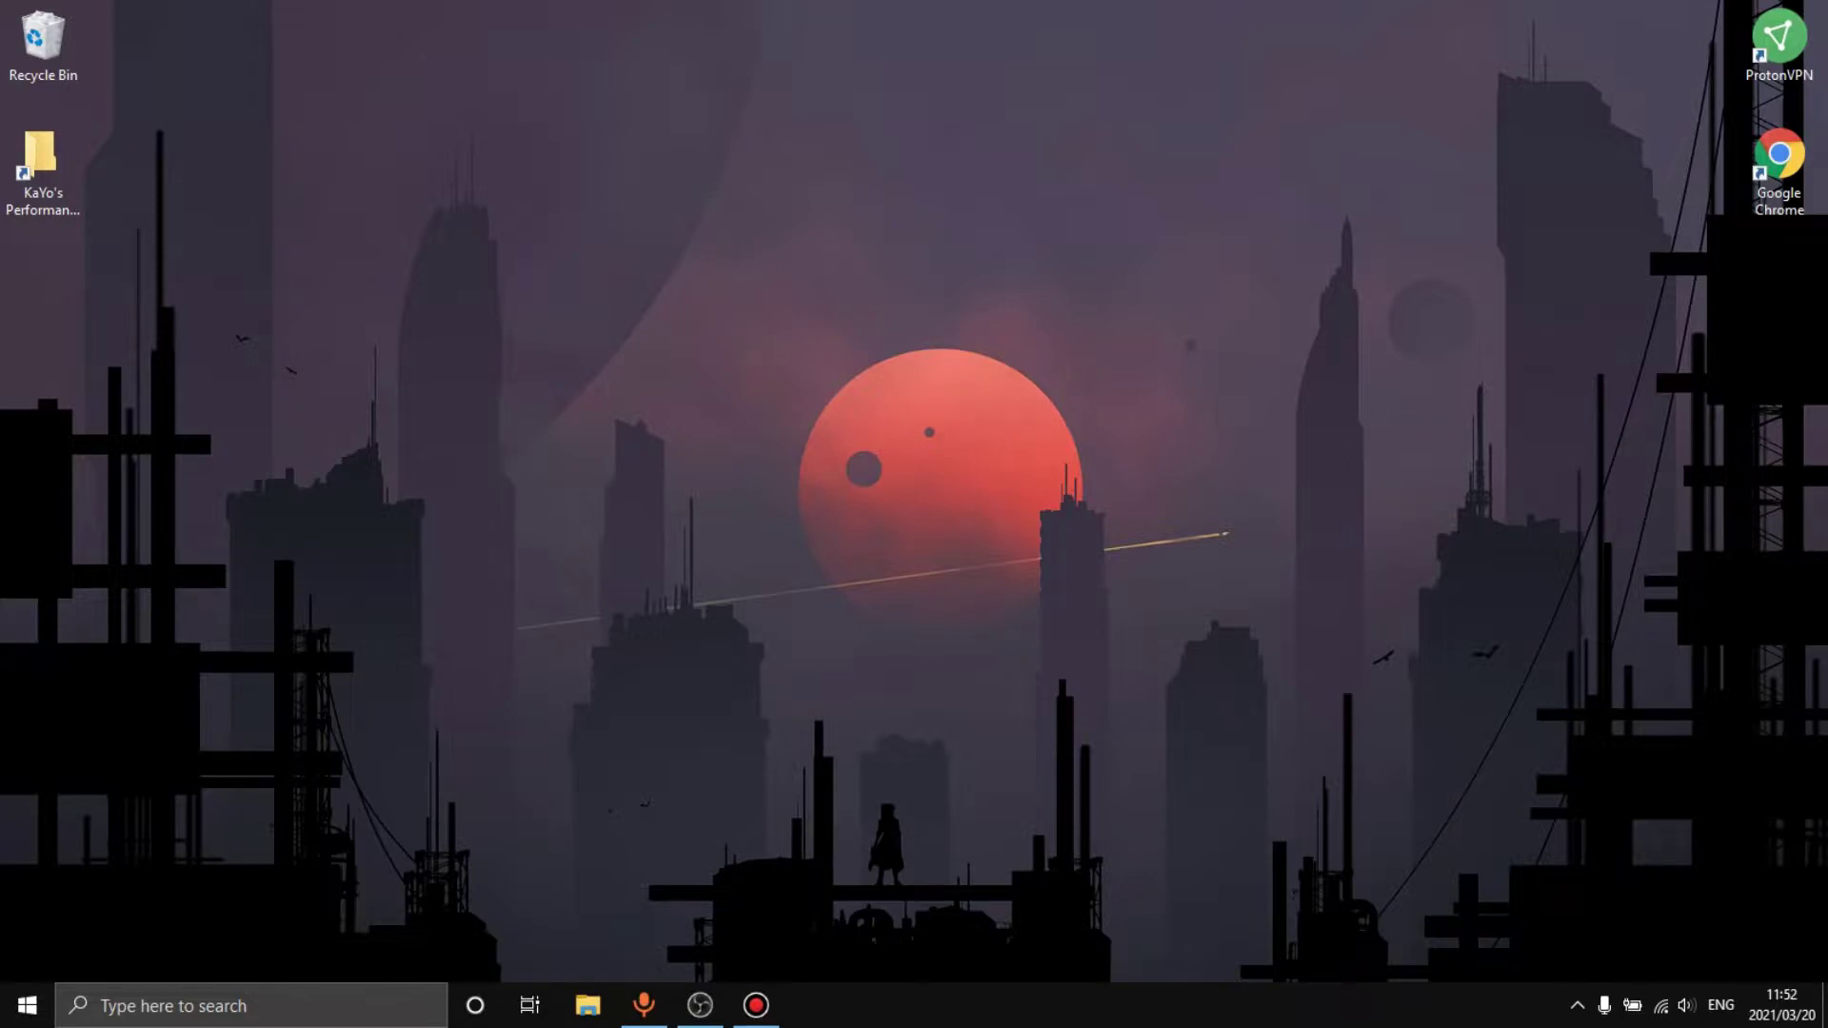
# Step: Run Cache_Cleaner.bat from the Bat Files folder in the Performance Boost shortcut and minimize its console window
pyautogui.doubleClick(40, 166)
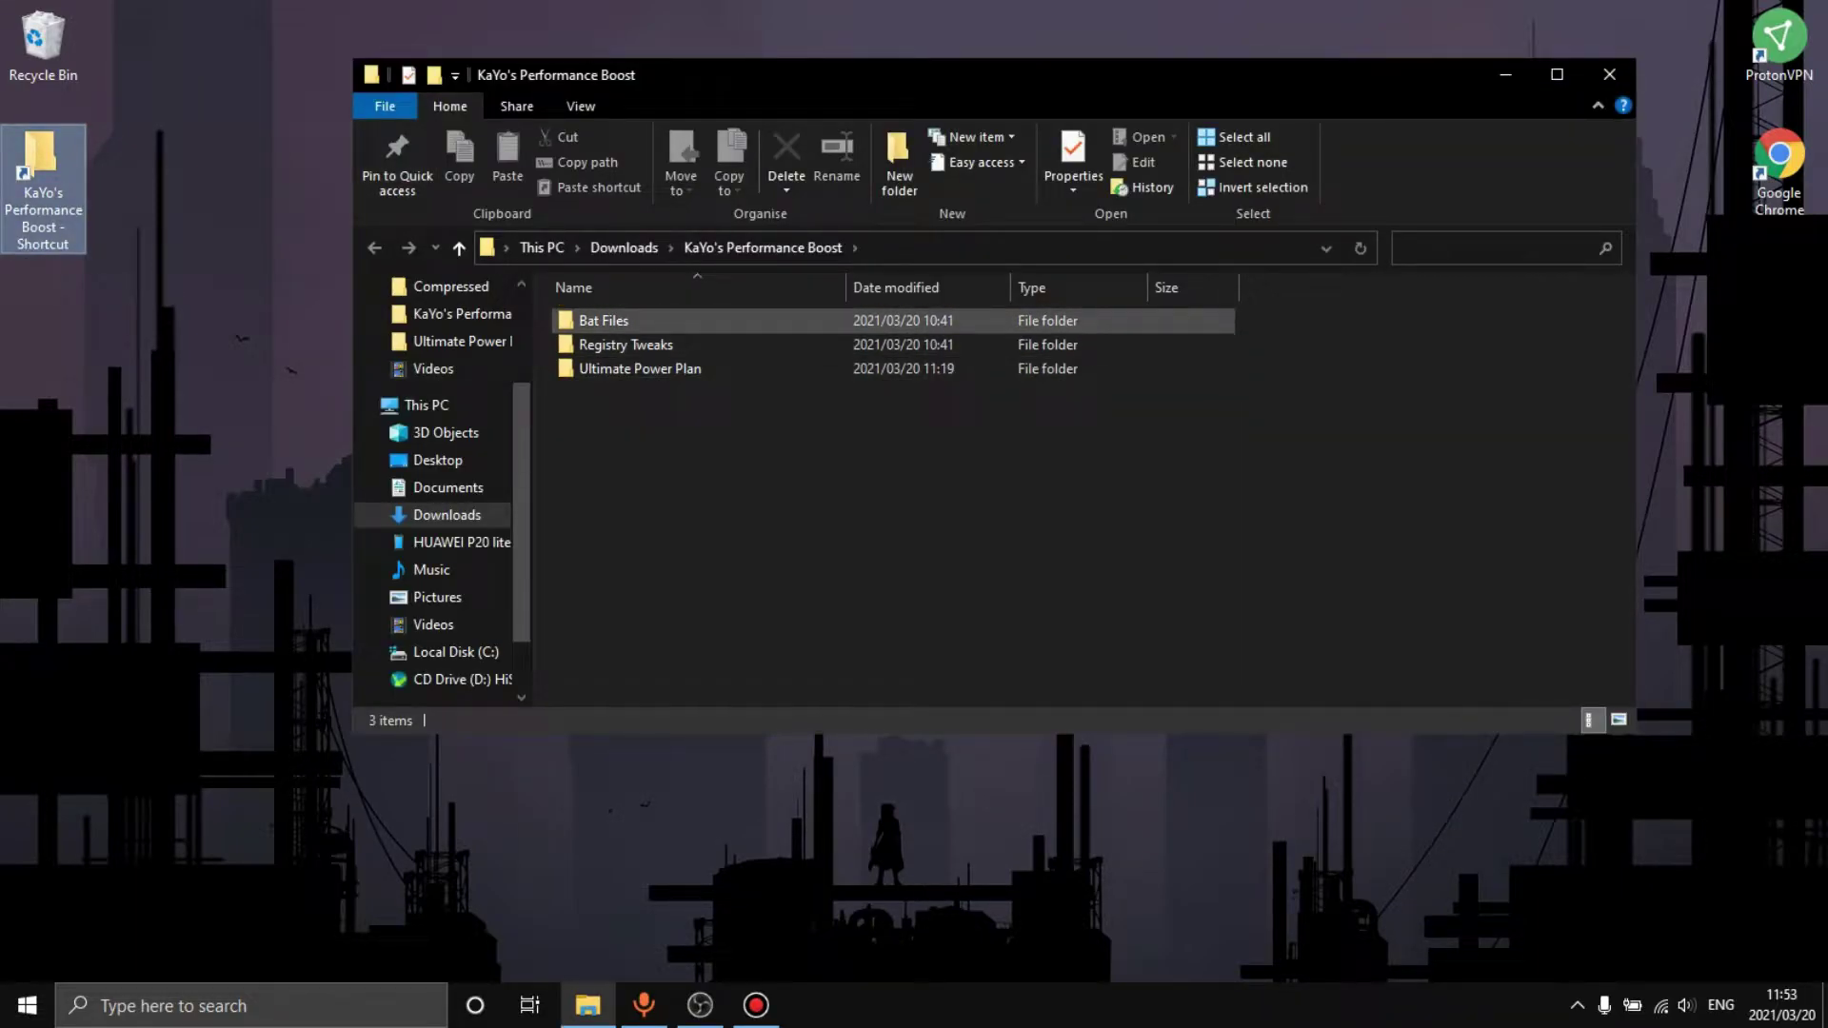
pyautogui.doubleClick(603, 320)
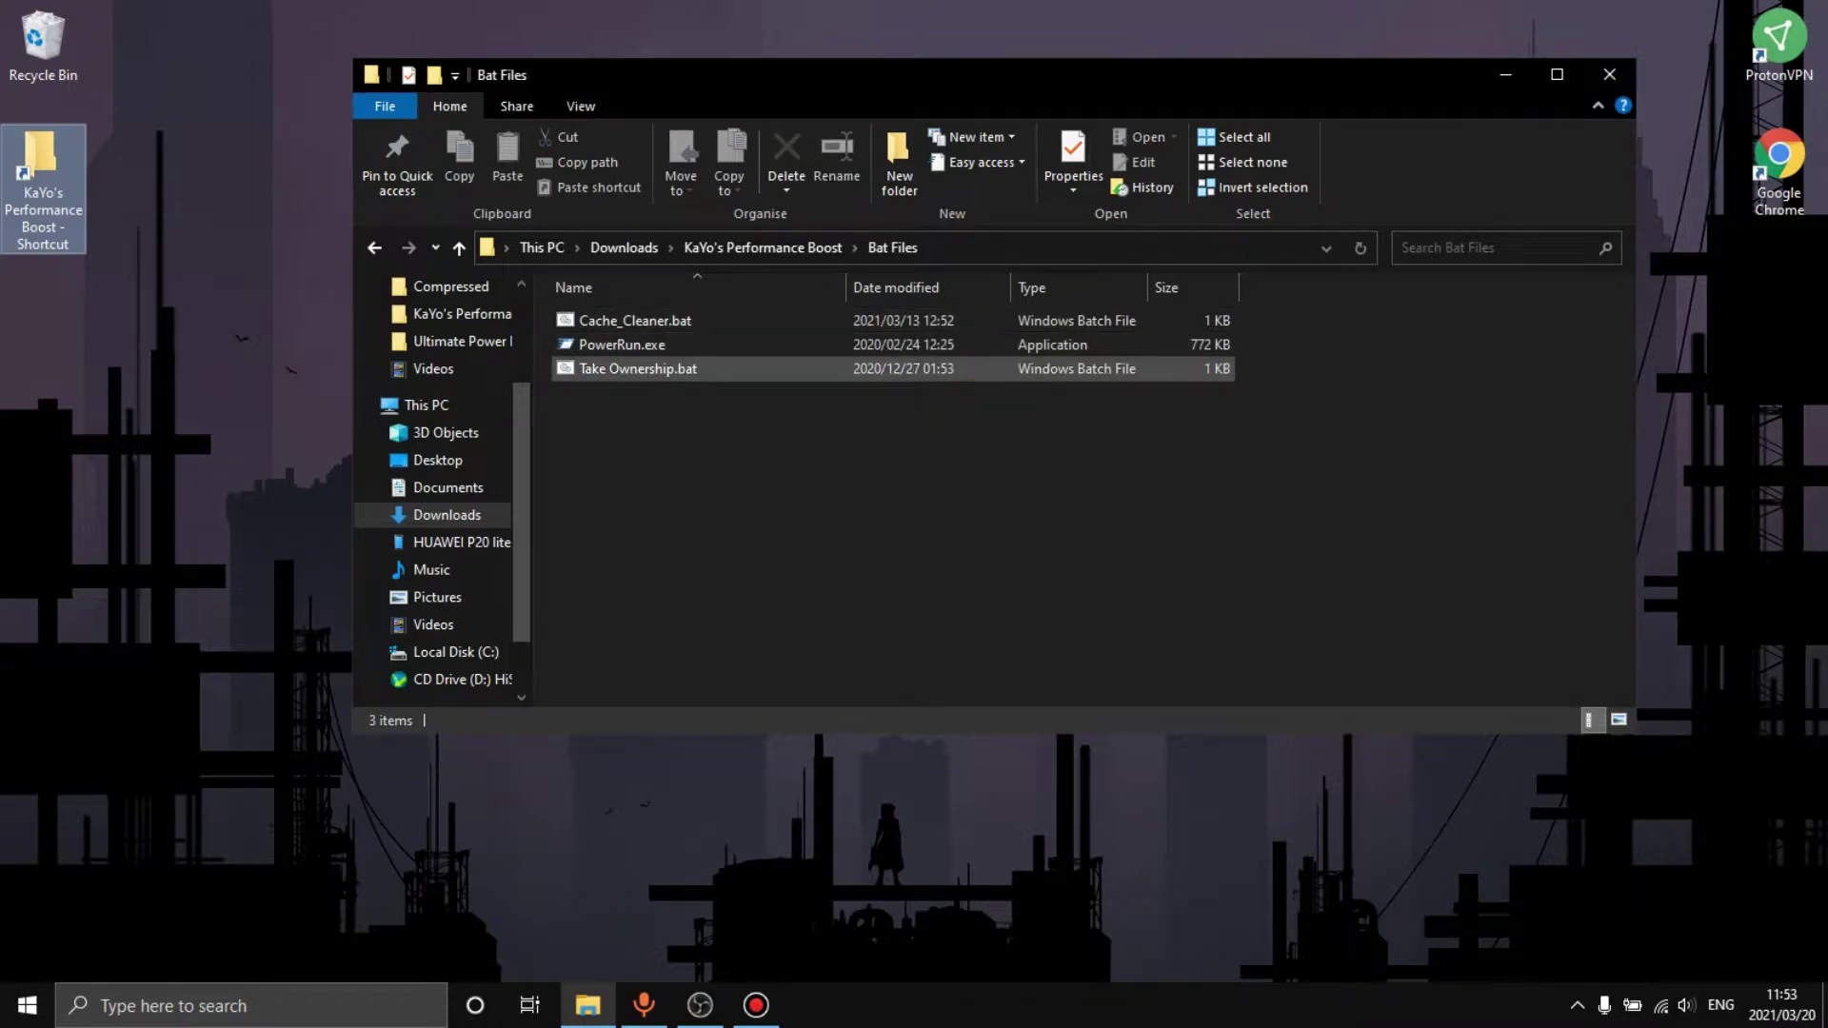
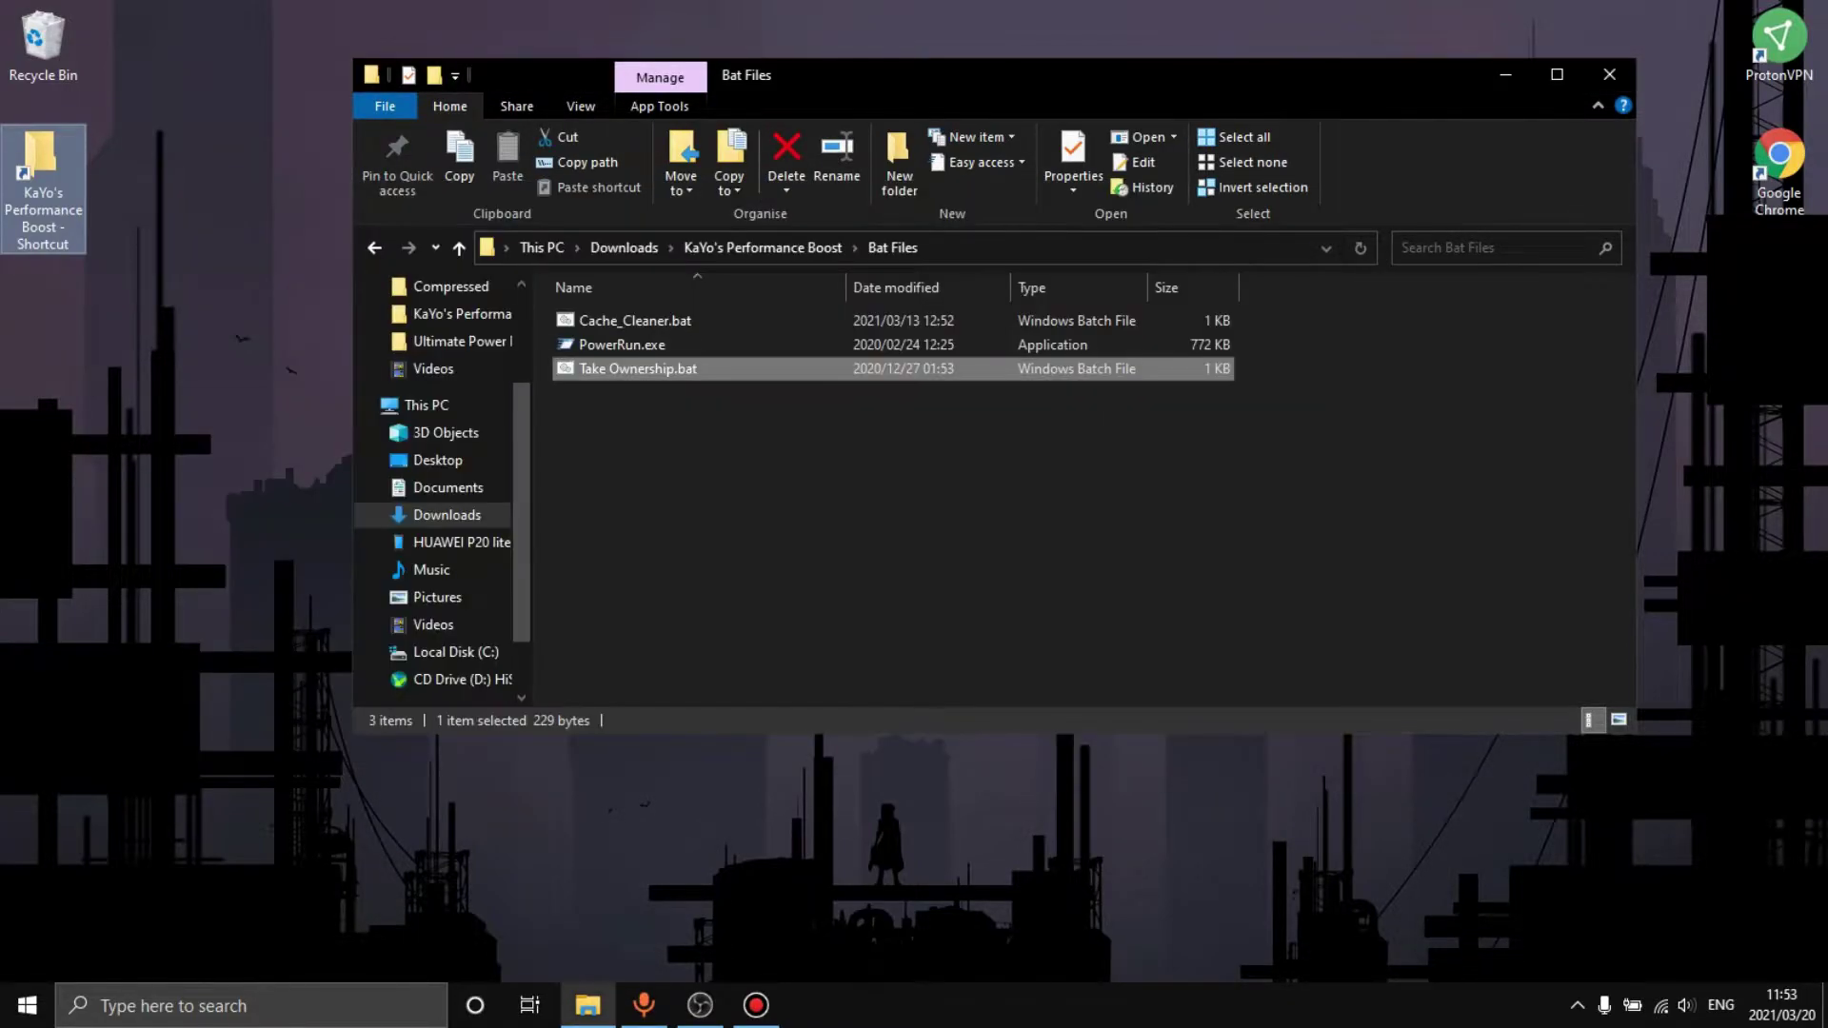
pyautogui.doubleClick(635, 321)
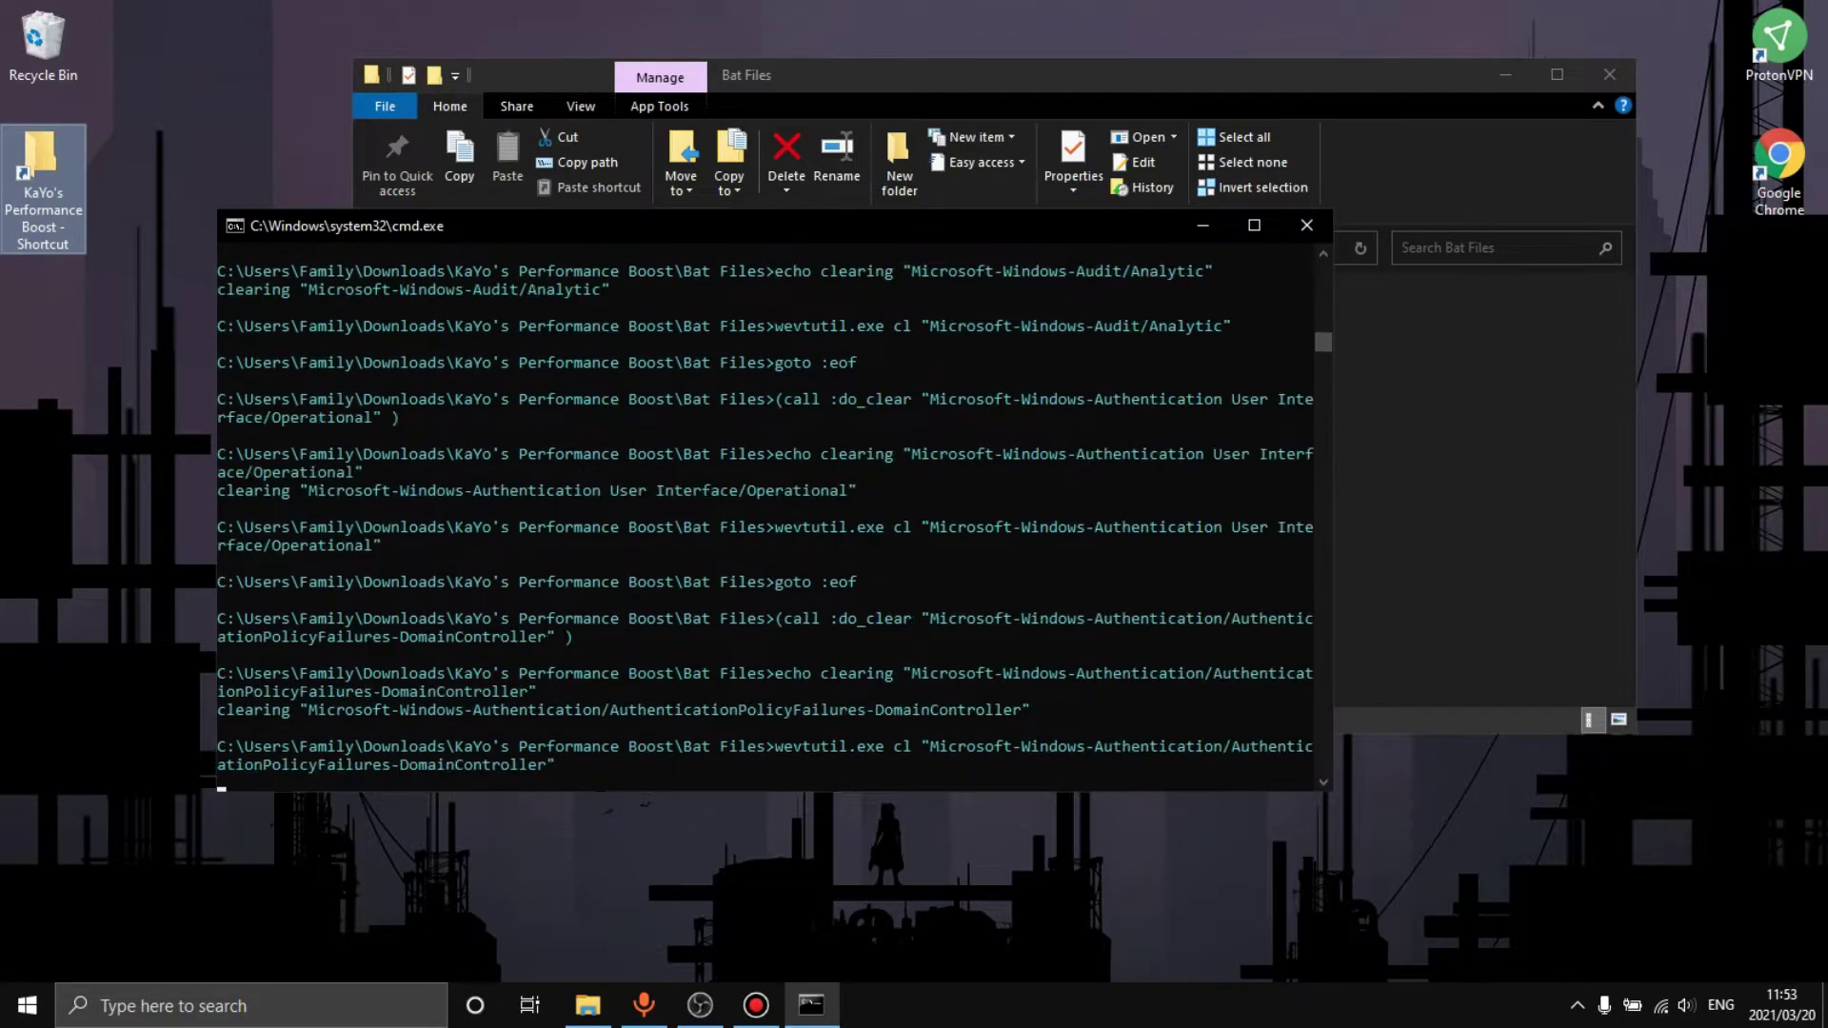
pyautogui.press('super+Down')
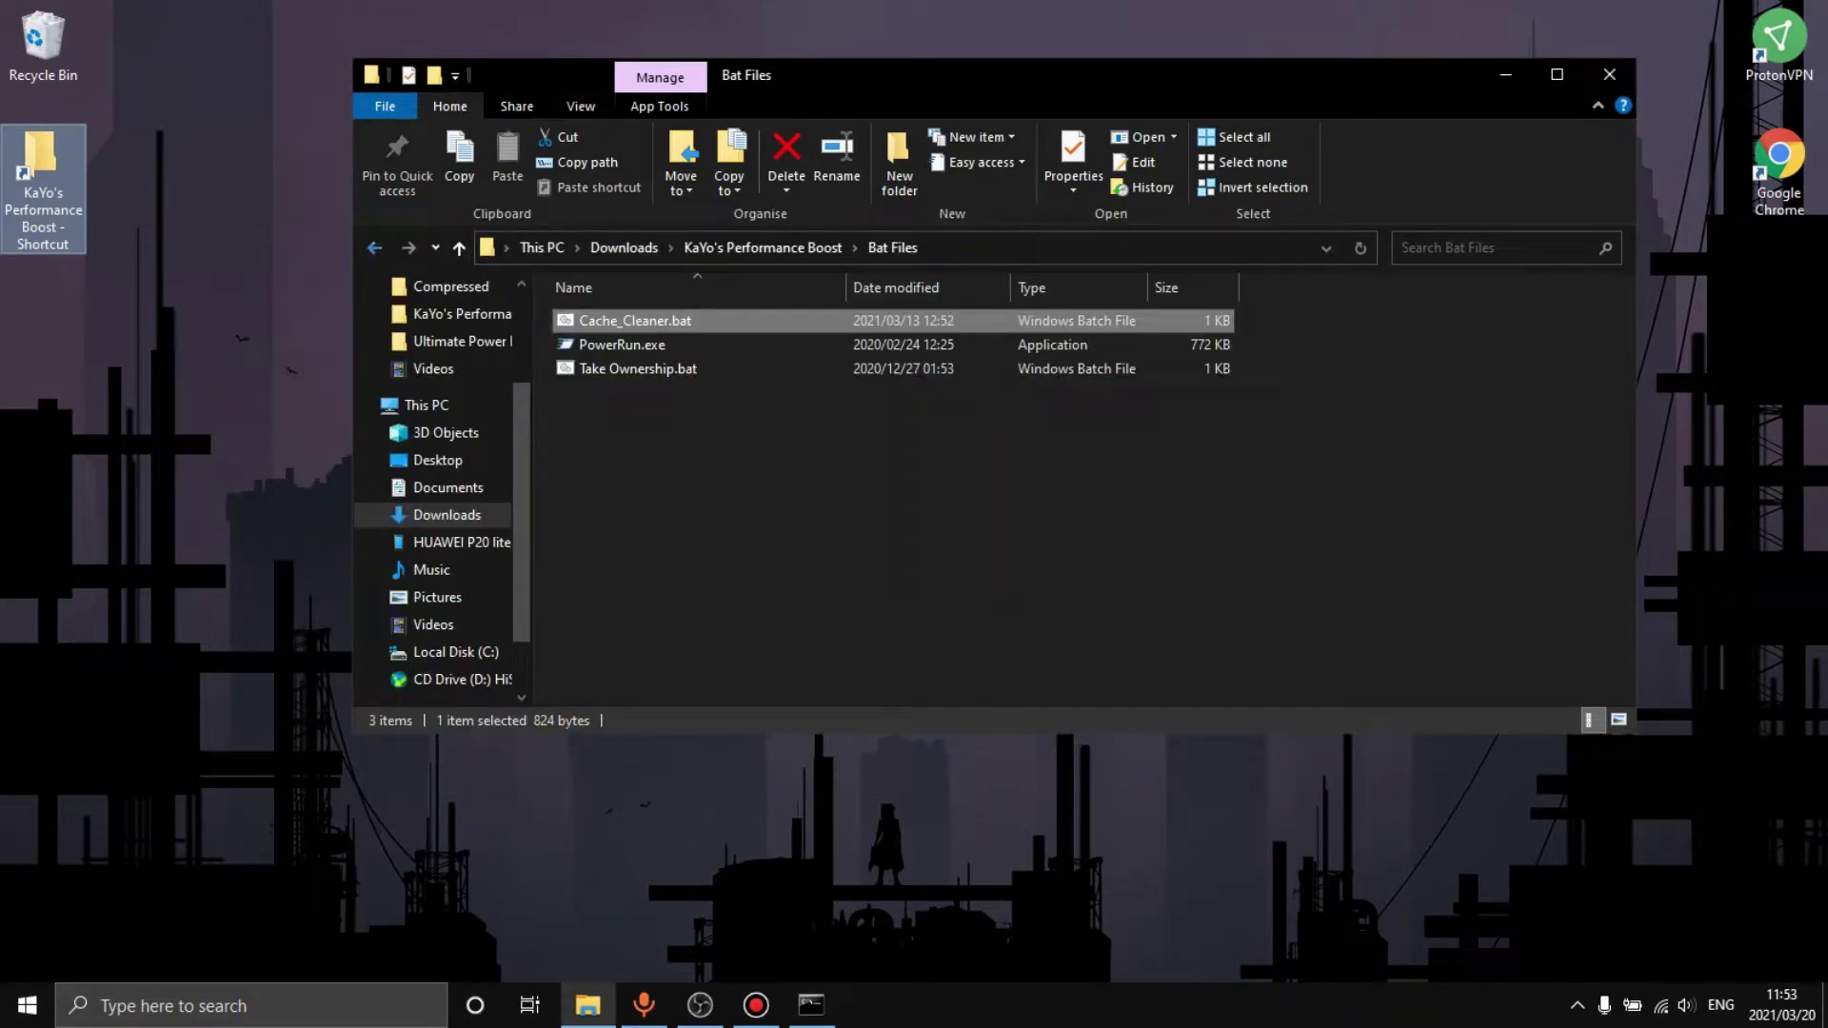
# Step: Read the list of tweaks in order.txt in the Documents folder, and close the file and the folder window
pyautogui.click(375, 247)
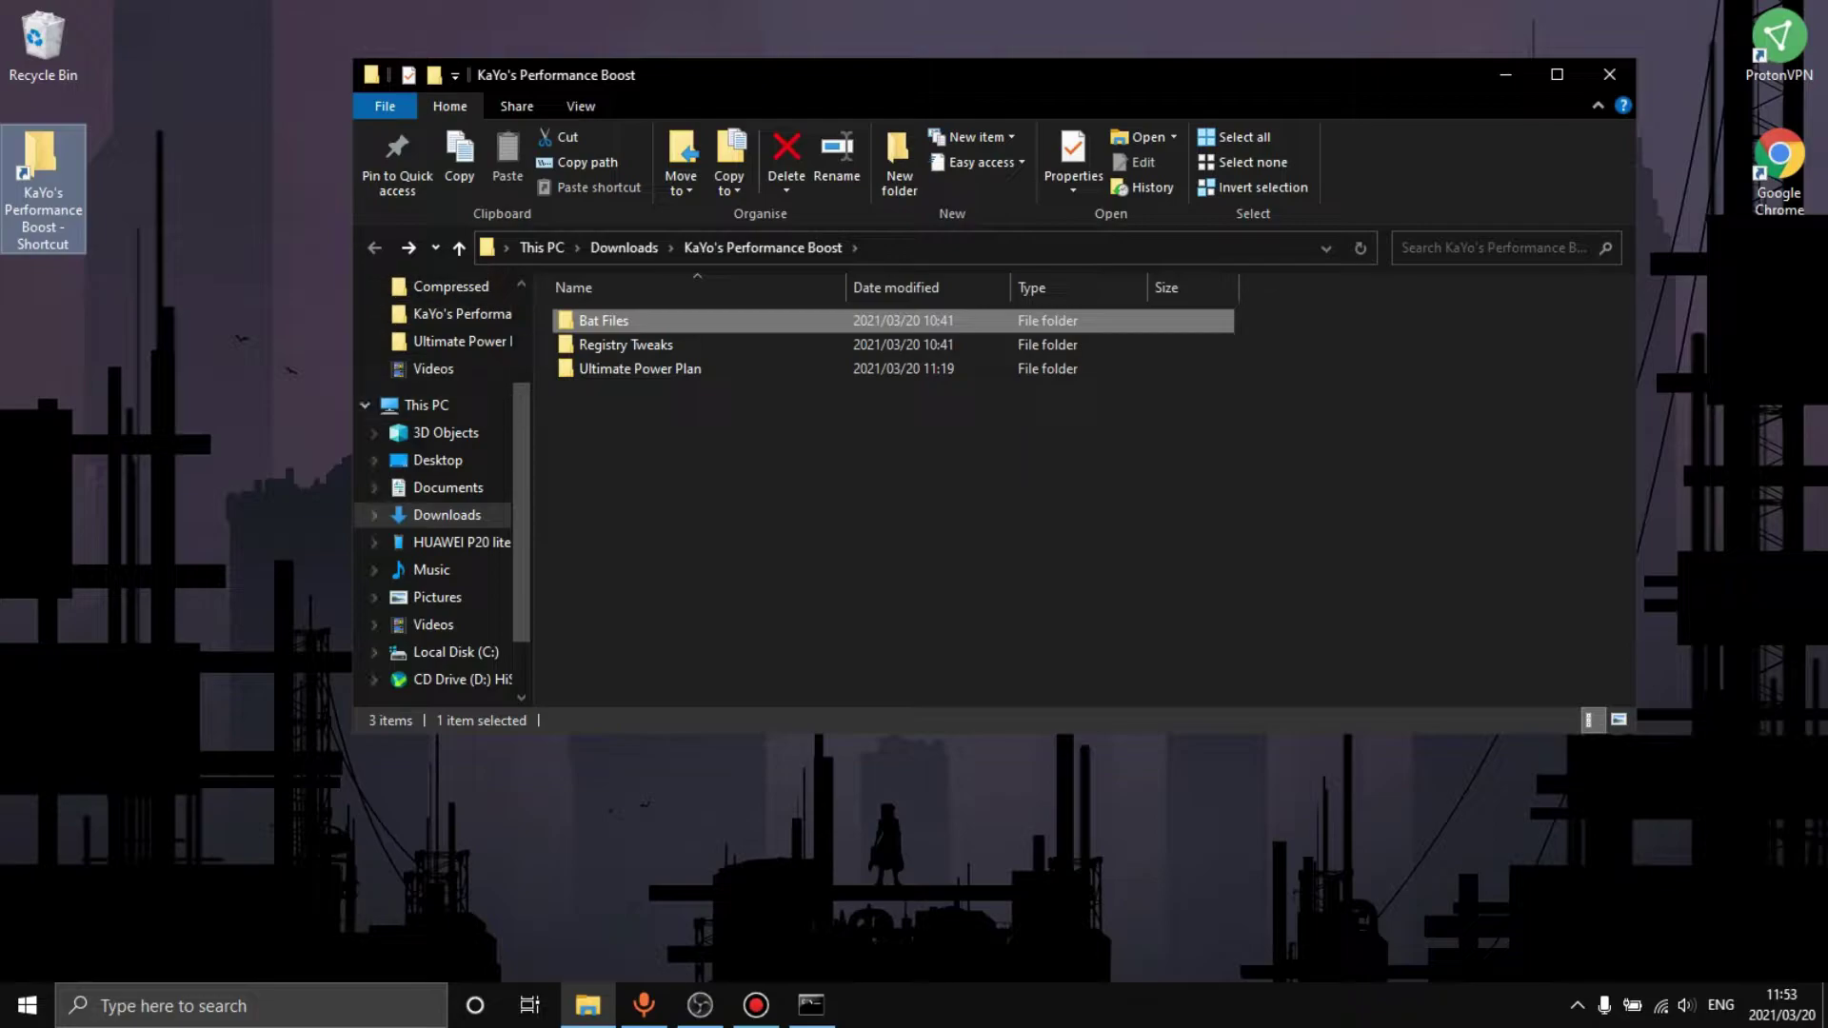
pyautogui.click(438, 460)
pyautogui.click(447, 488)
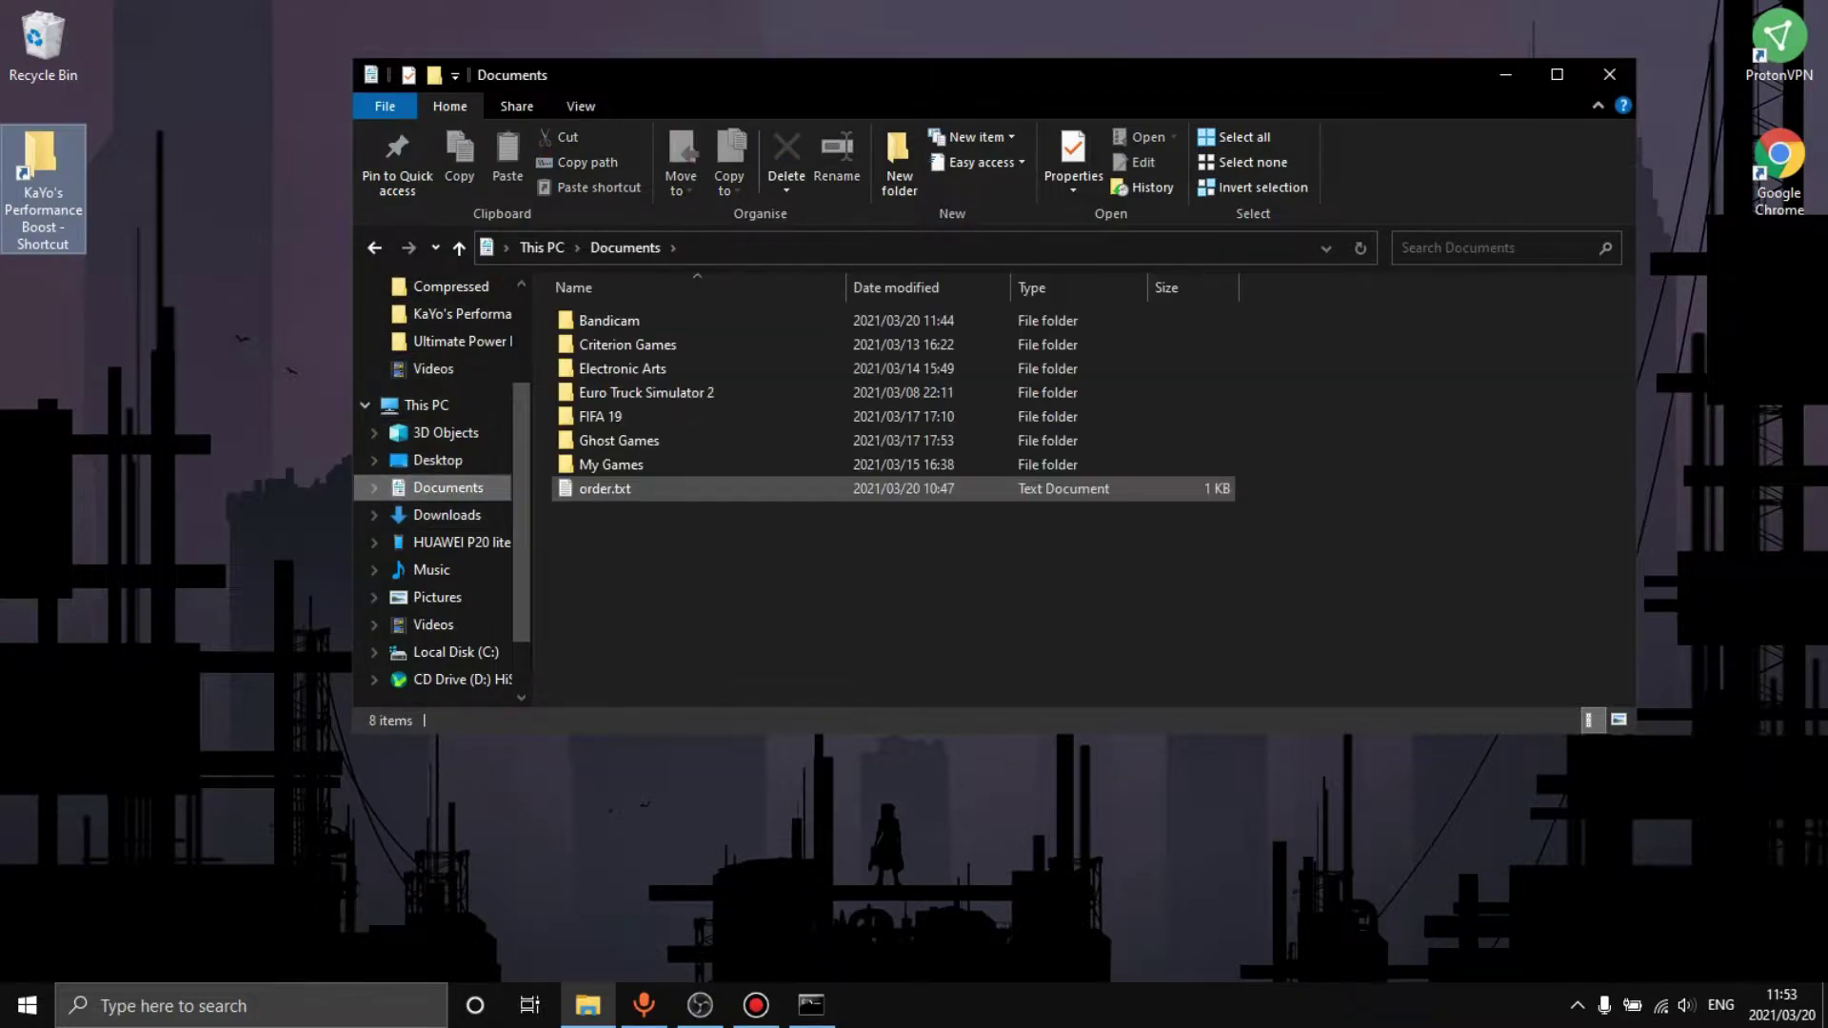
pyautogui.doubleClick(602, 487)
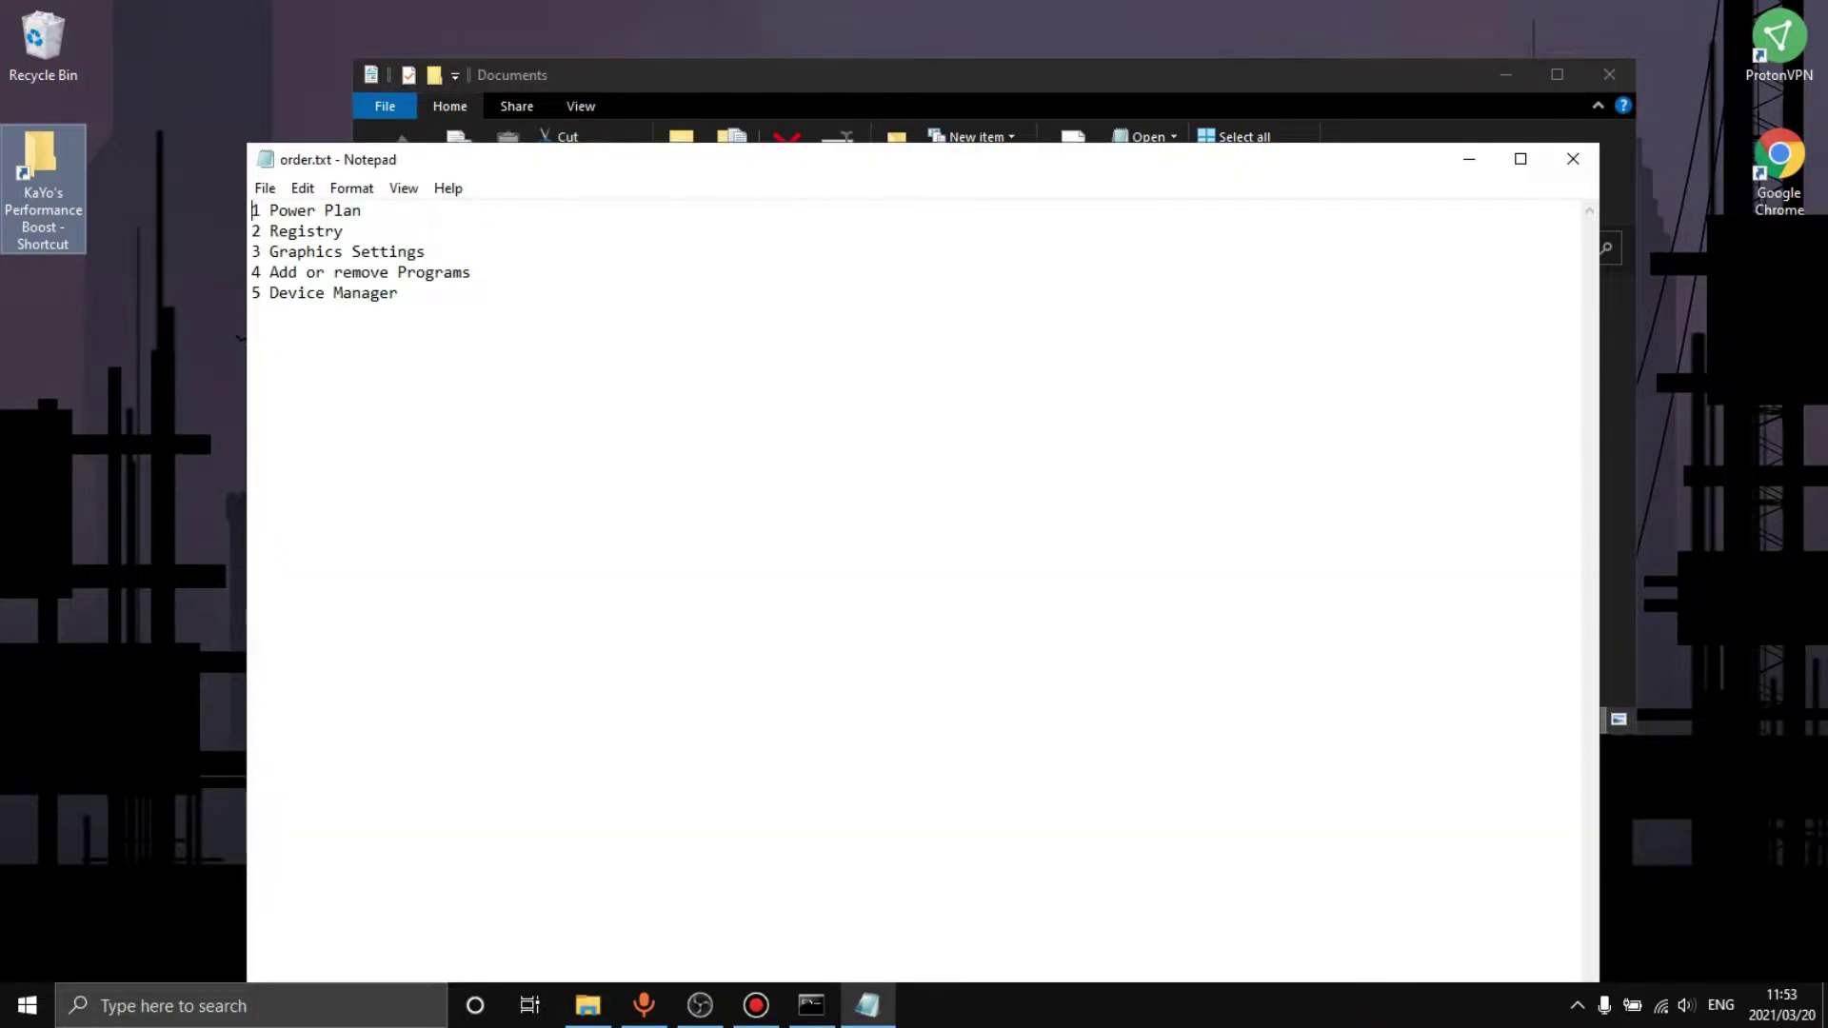
pyautogui.click(1573, 159)
pyautogui.click(1506, 74)
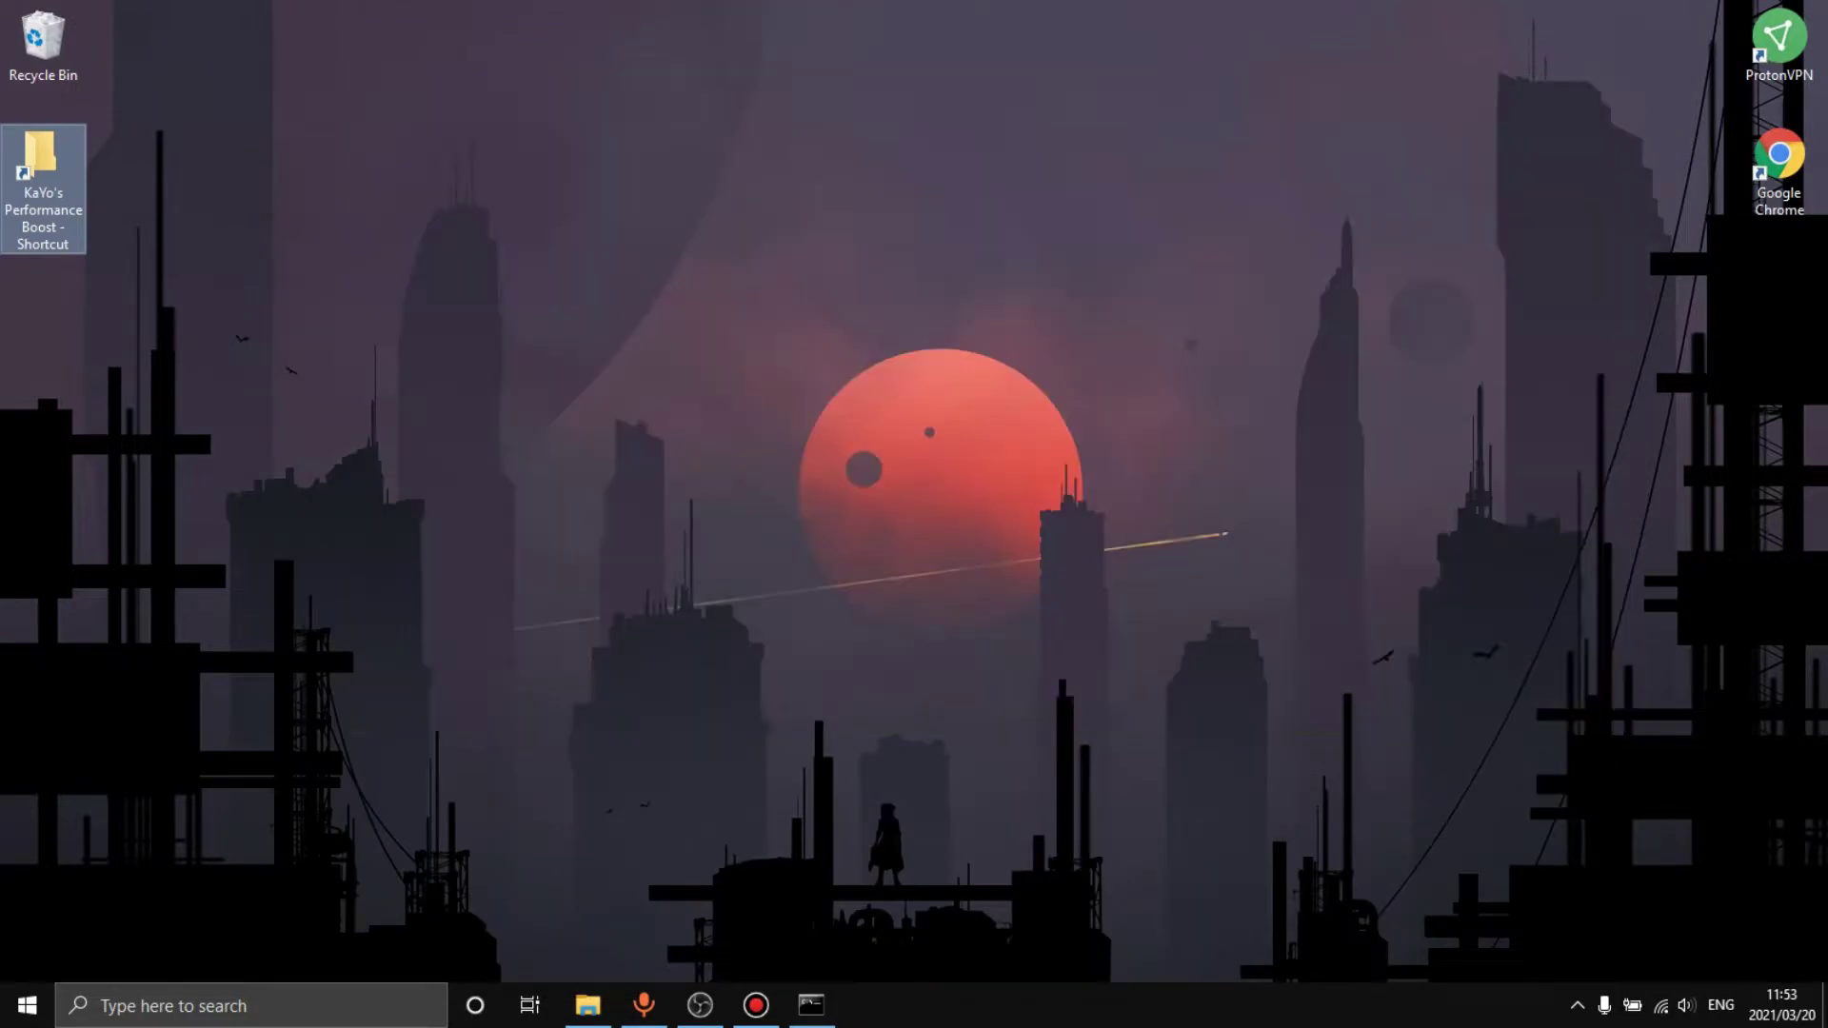
pyautogui.press('super')
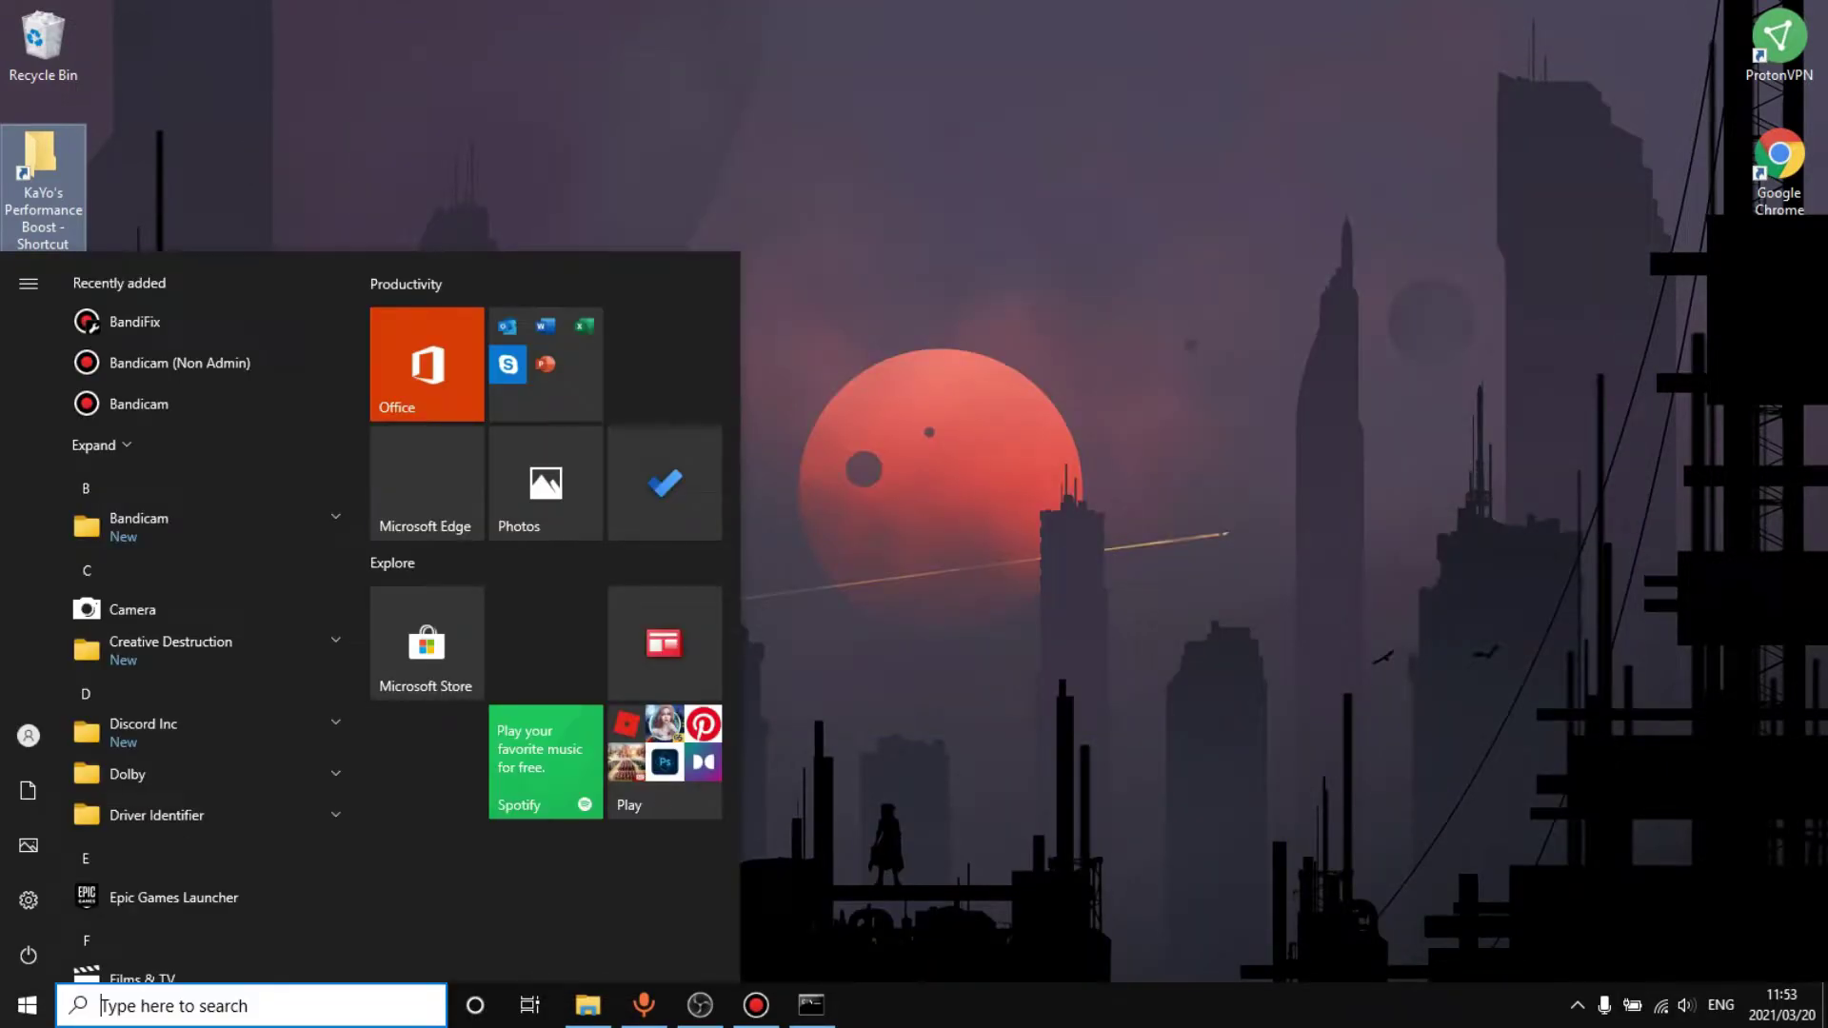
pyautogui.moveTo(587, 1005)
pyautogui.click(694, 834)
pyautogui.press('Escape')
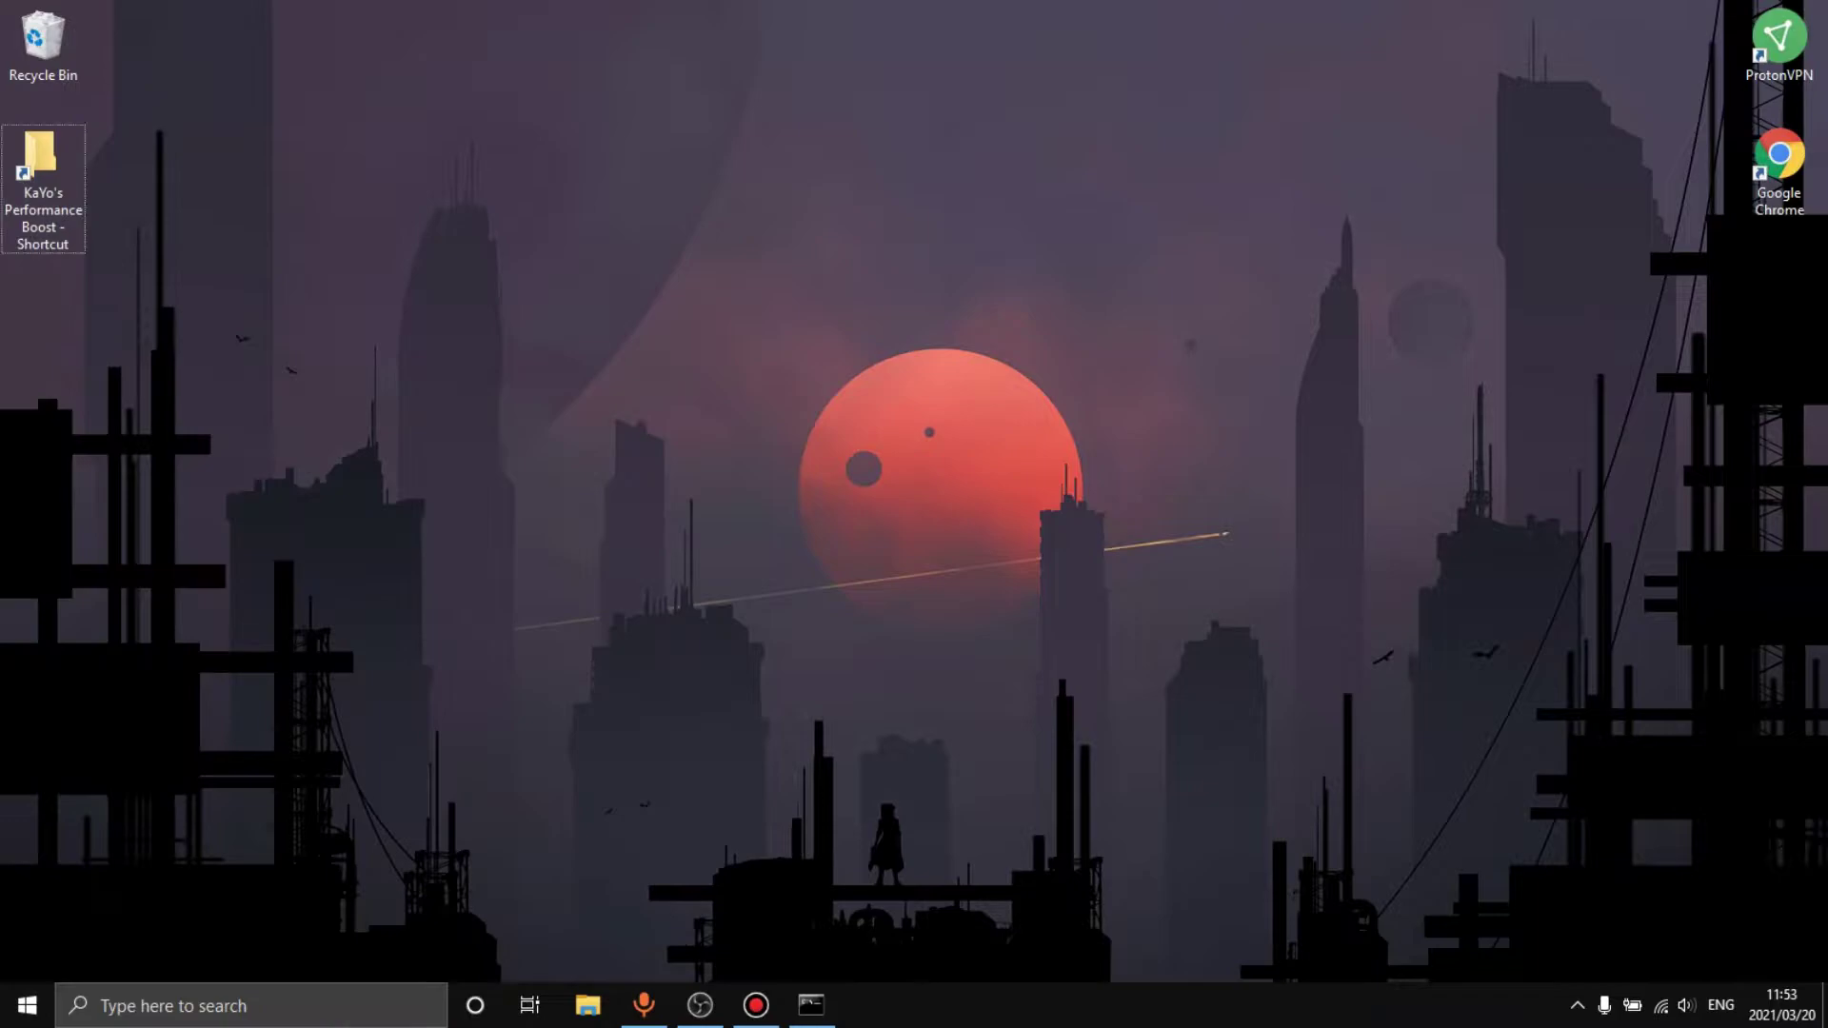
# Step: Find the Windows Graphics settings page through search and open it
pyautogui.press('super')
pyautogui.write('gam')
pyautogui.press('BackSpace')
pyautogui.press('BackSpace')
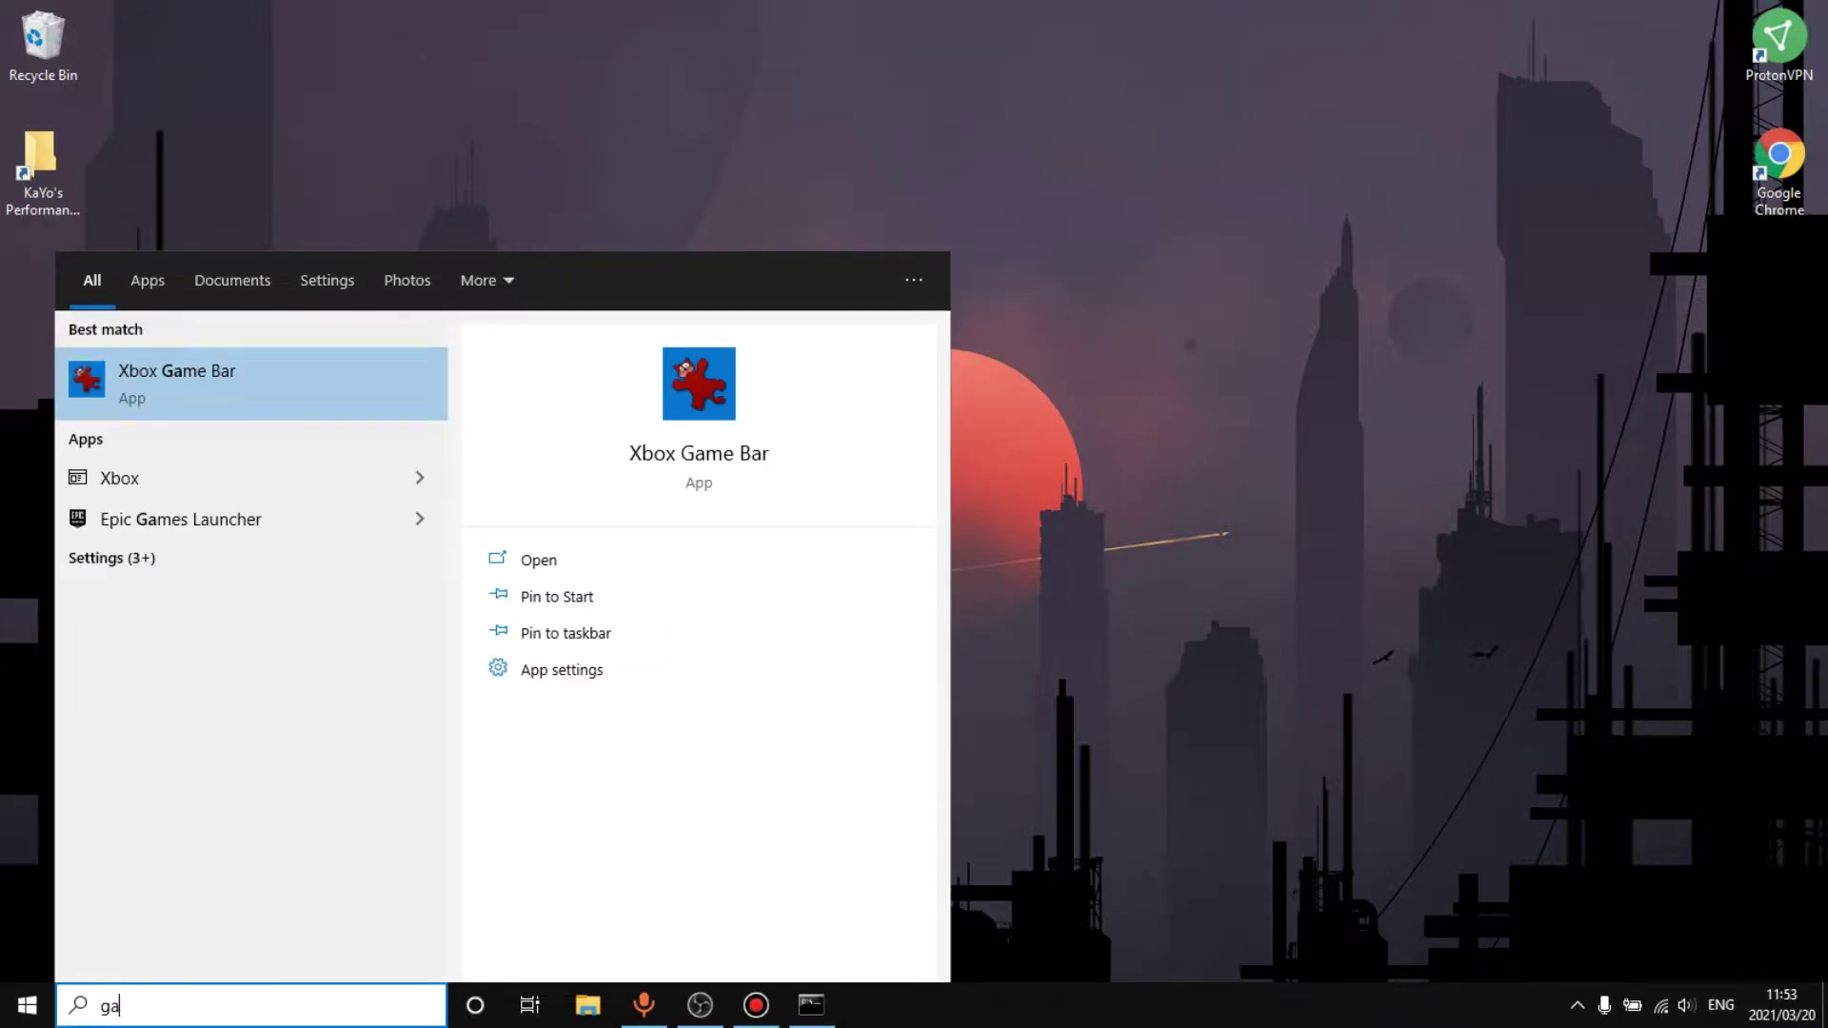
pyautogui.write('ra')
pyautogui.press('Return')
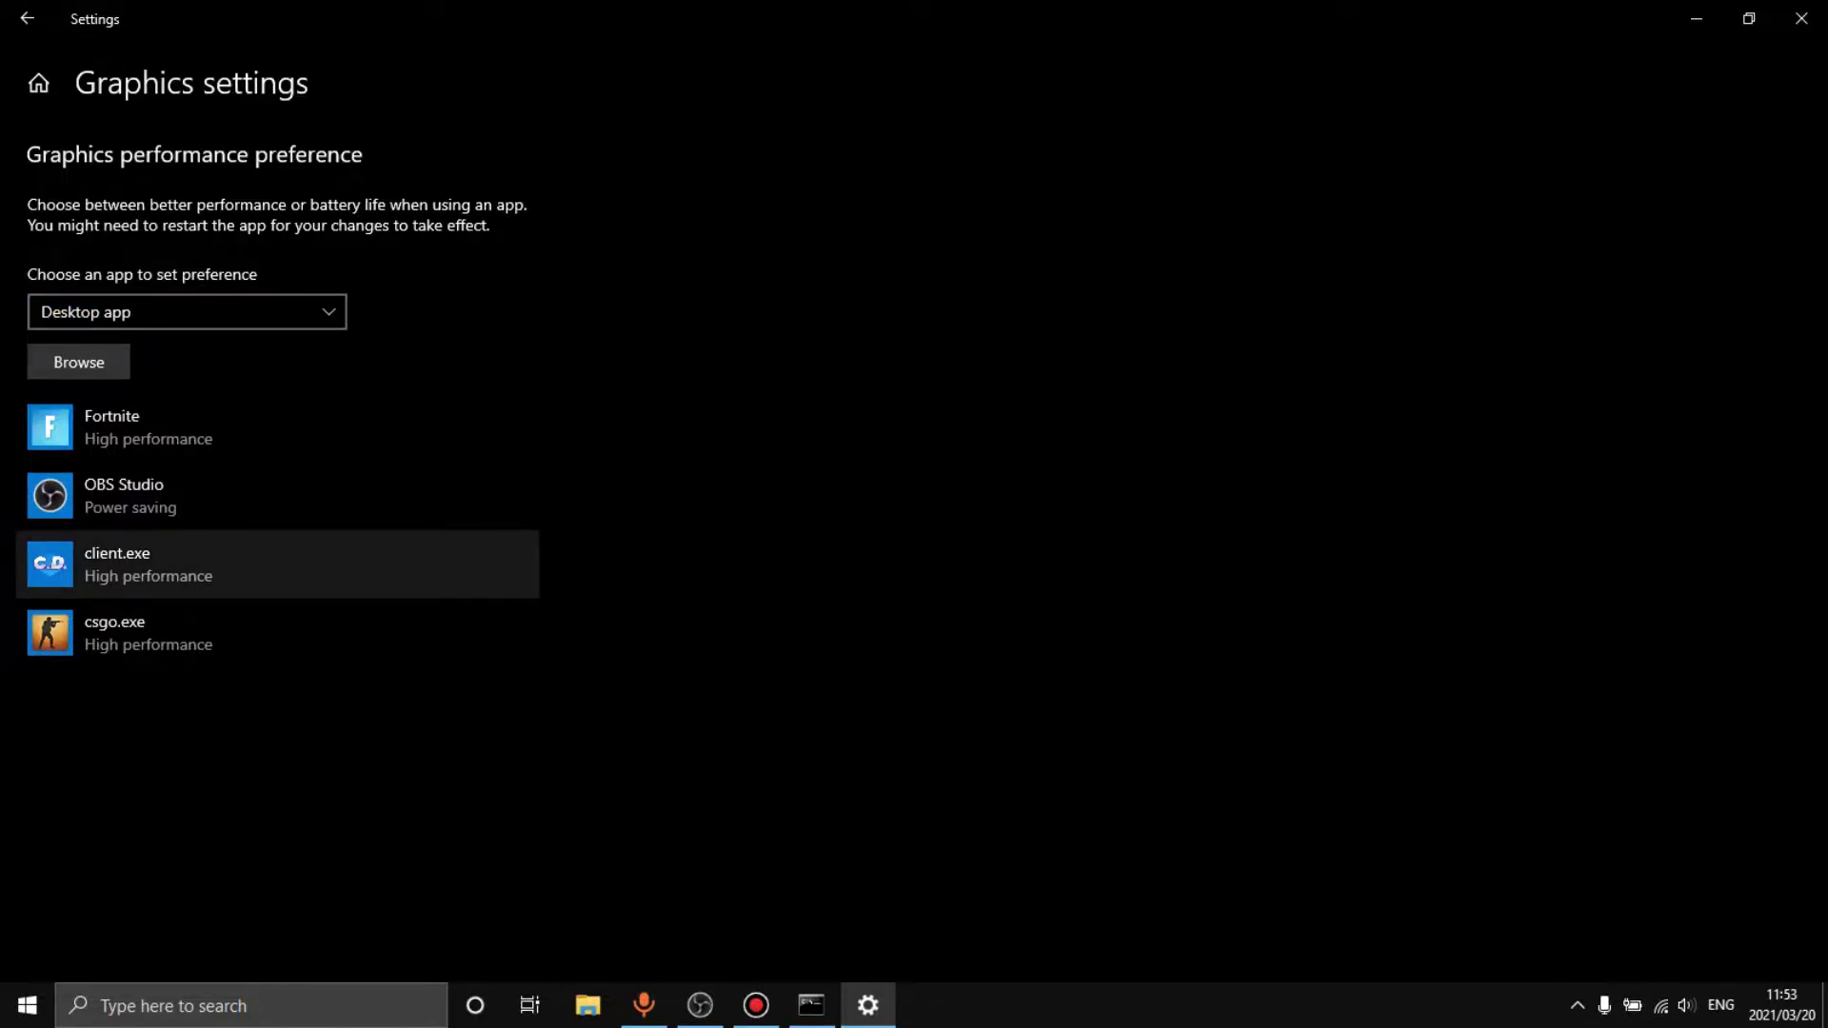
# Step: Save High performance as the graphics preference for client.exe
pyautogui.click(277, 564)
pyautogui.click(362, 659)
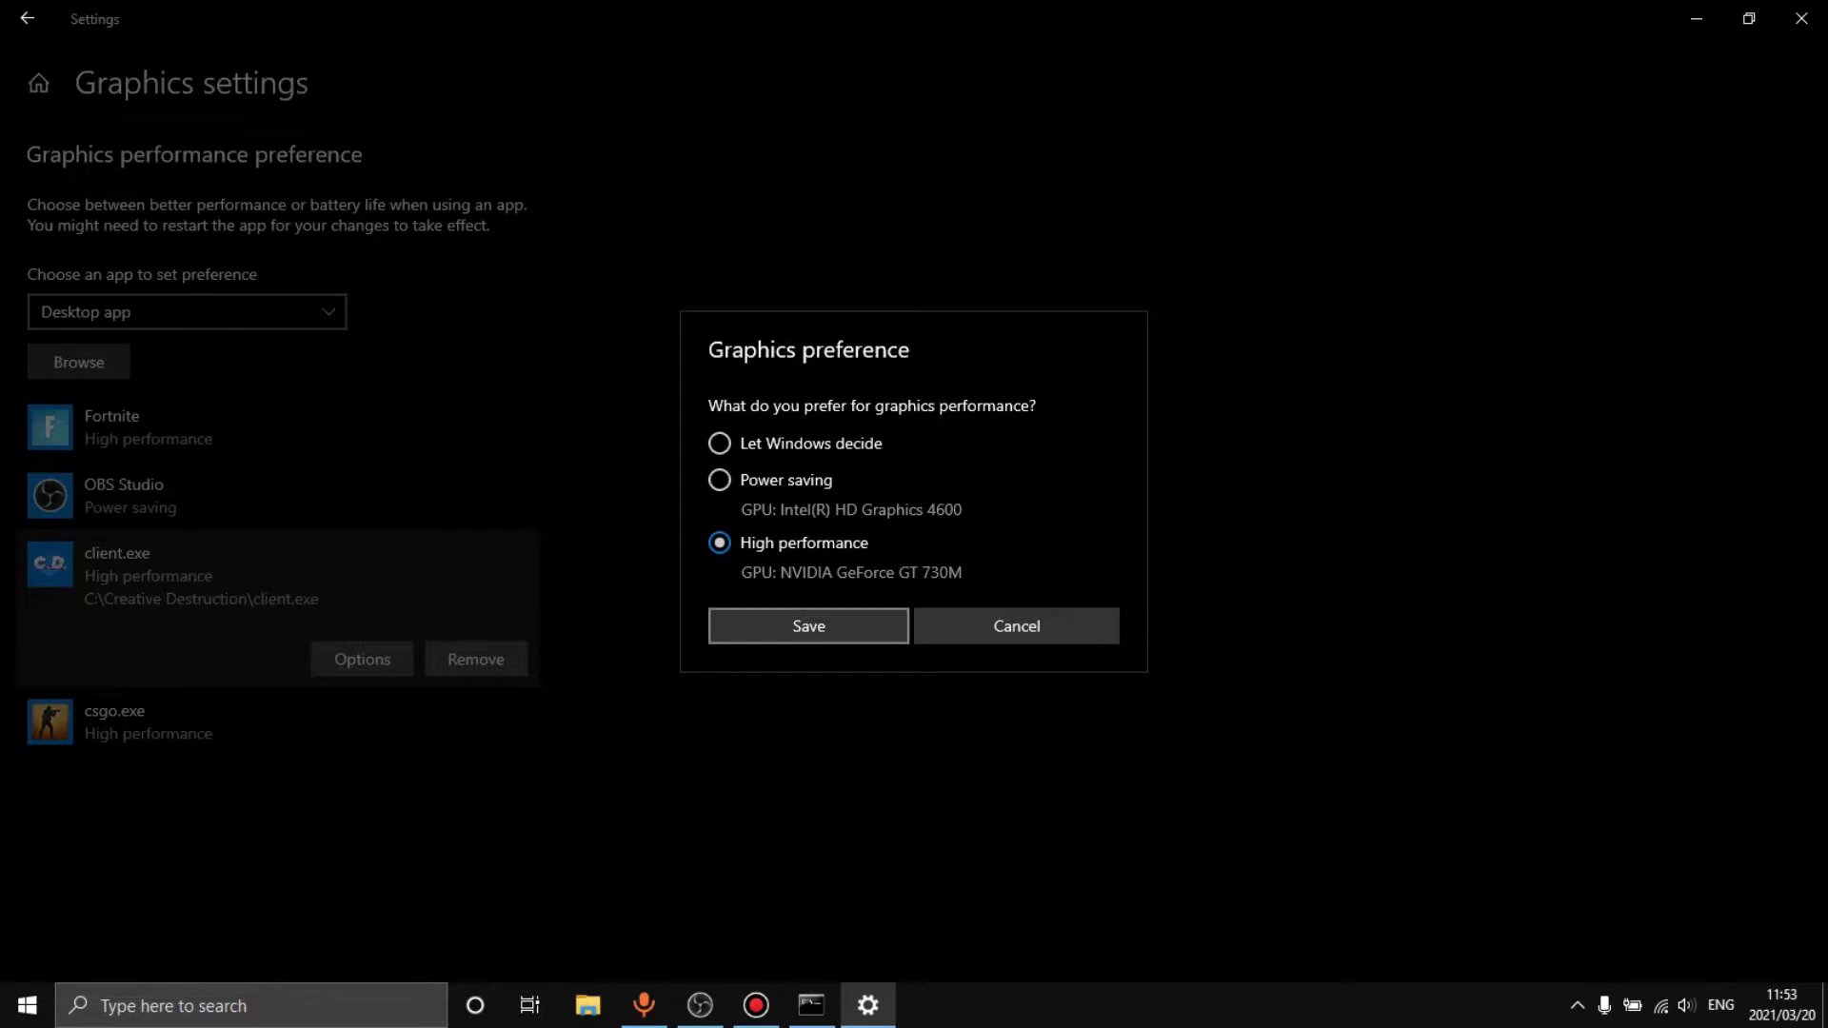
pyautogui.click(808, 625)
# Step: Examine the graphics preference entries for OBS Studio, client.exe and csgo.exe
pyautogui.click(277, 495)
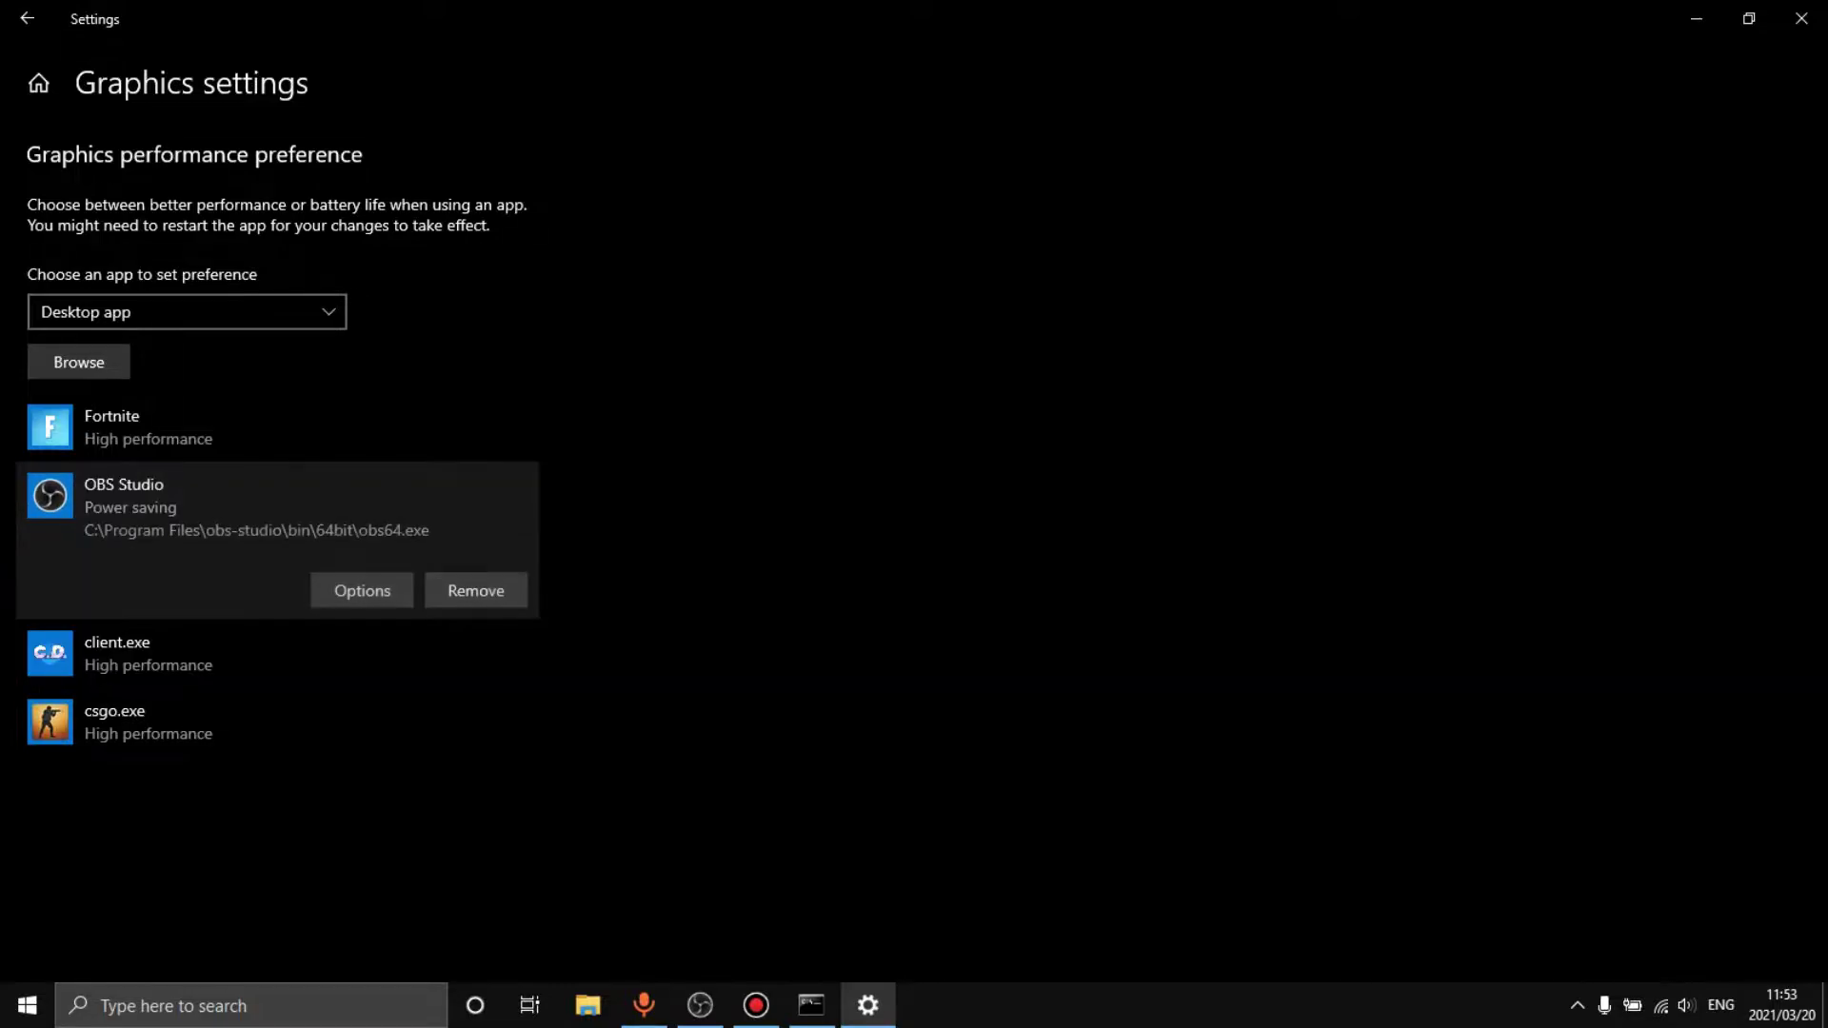
pyautogui.click(278, 653)
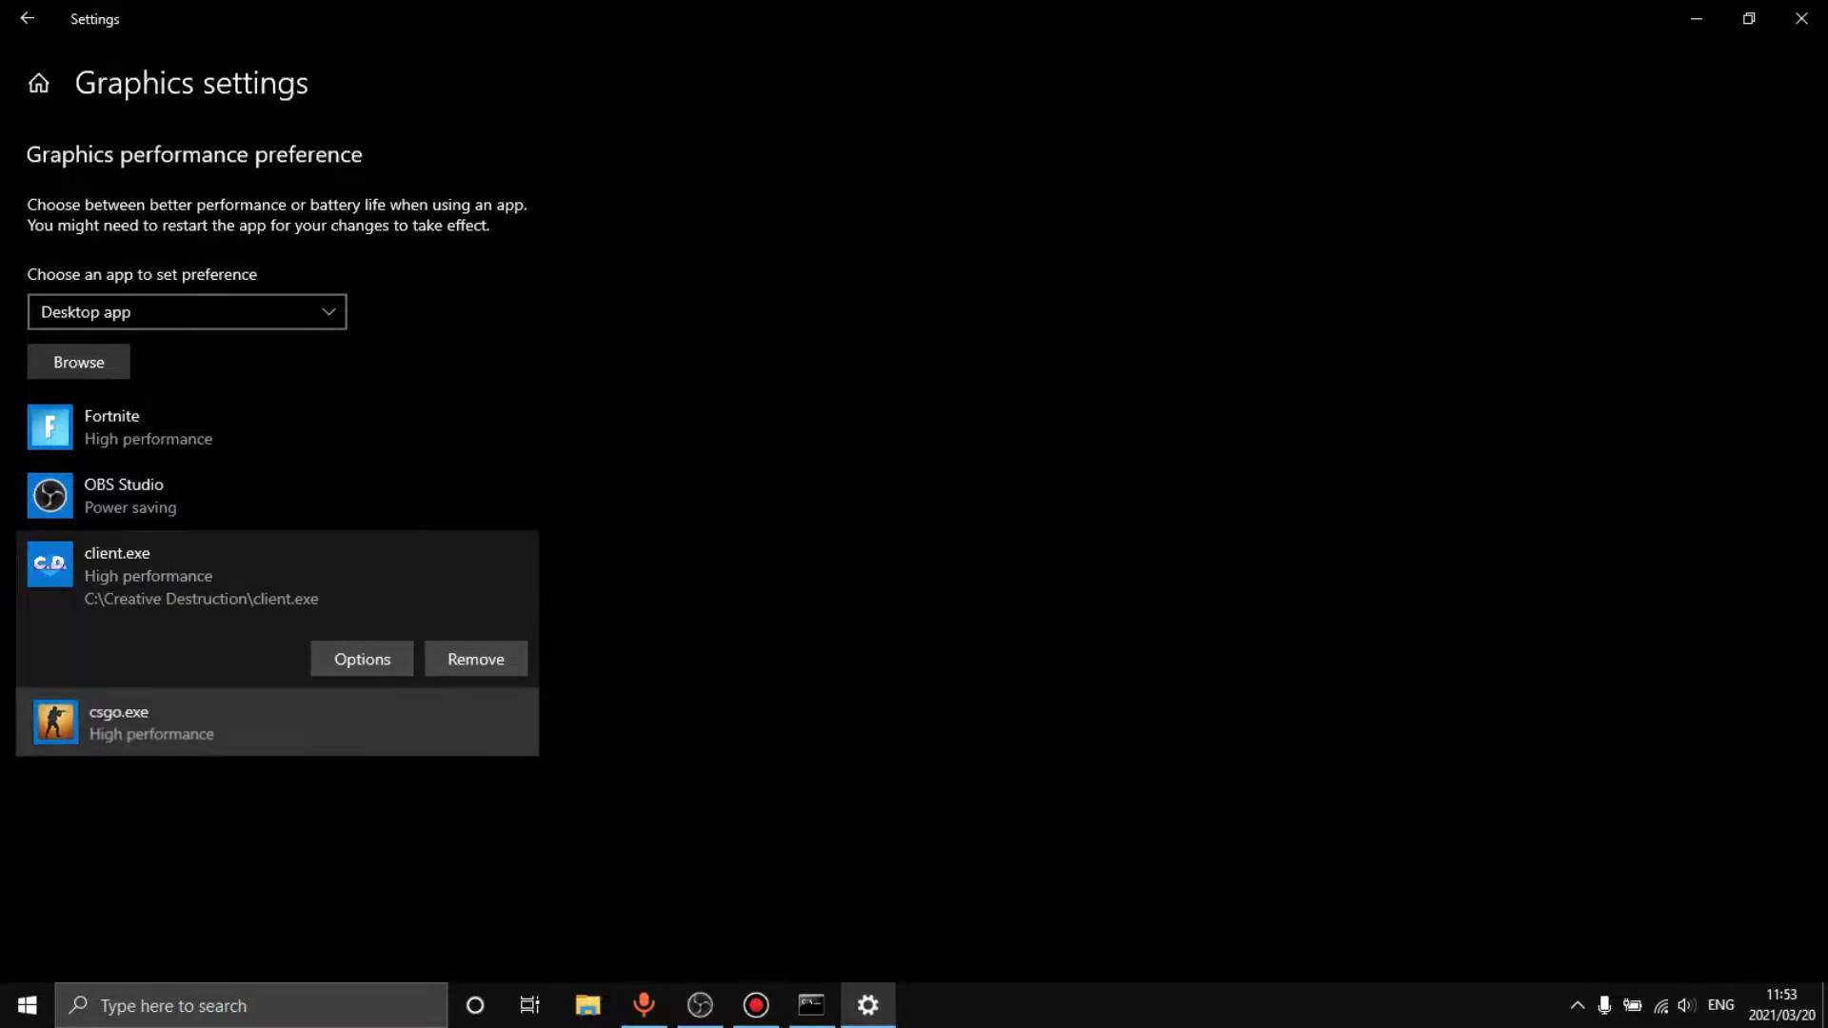
pyautogui.click(277, 722)
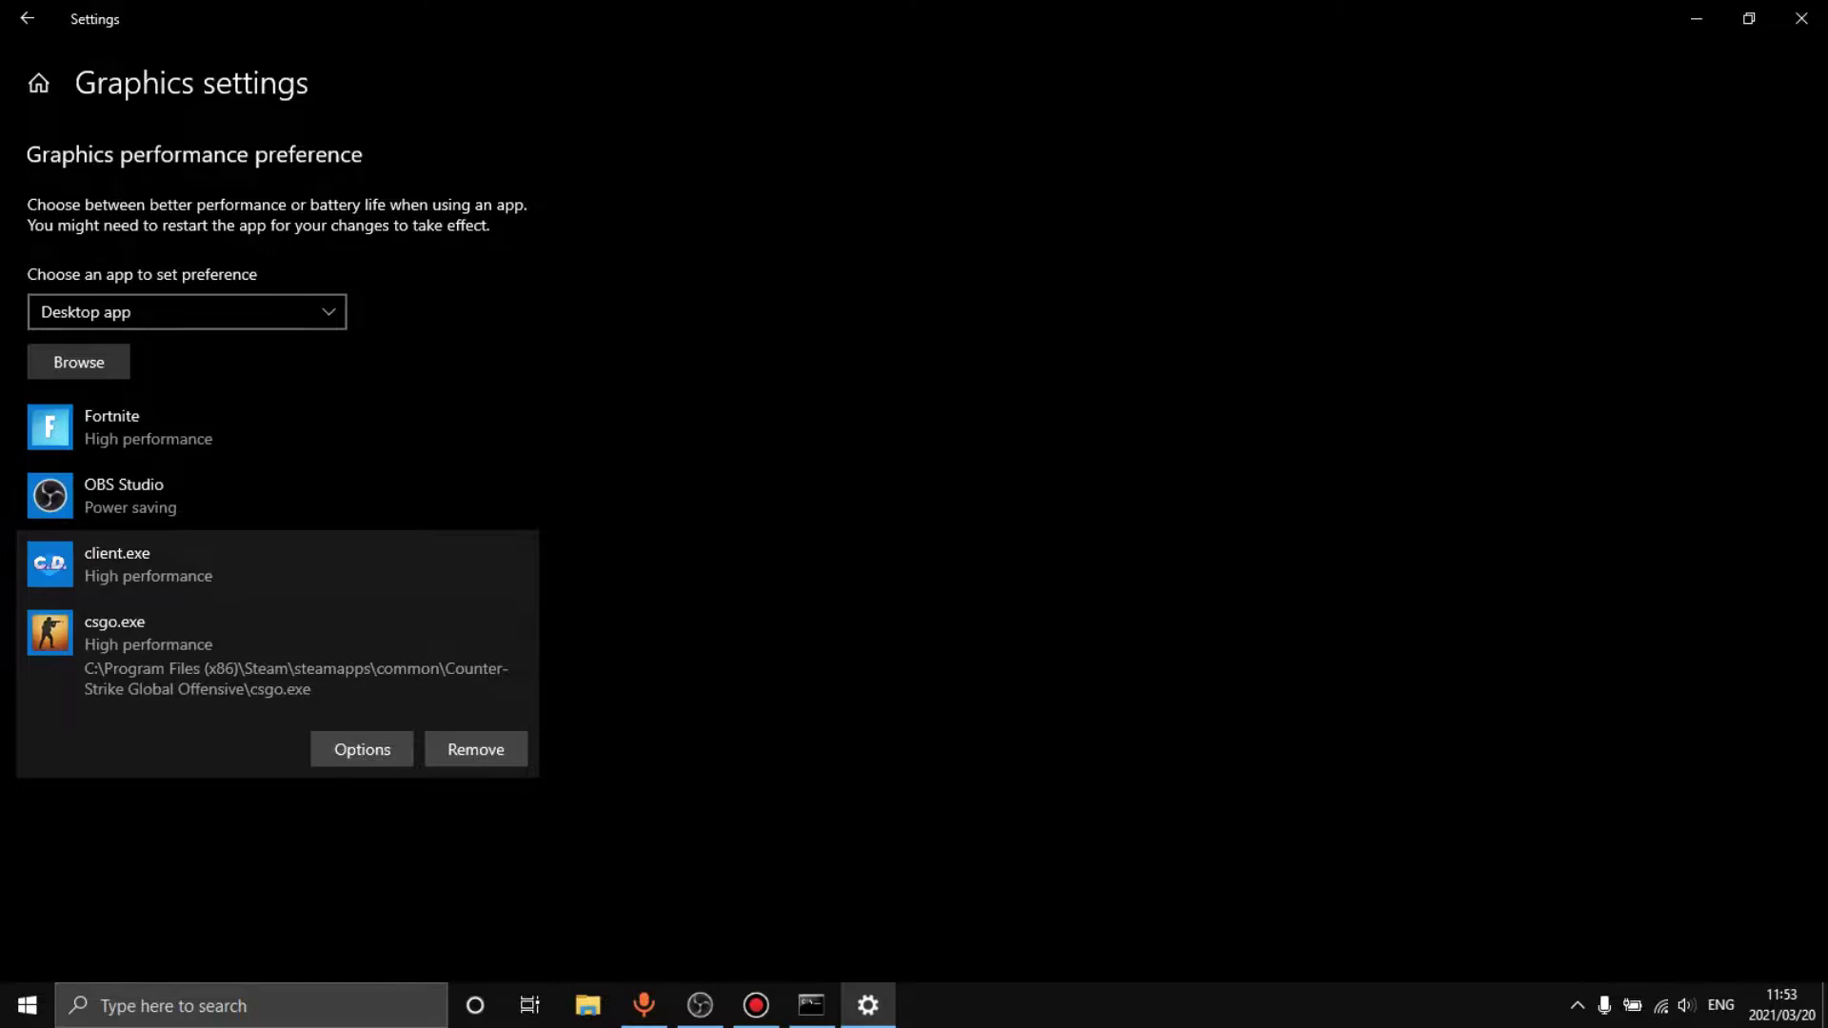
# Step: Save client.exe's graphics preference again with High performance selected and close Settings
pyautogui.click(277, 564)
pyautogui.click(362, 659)
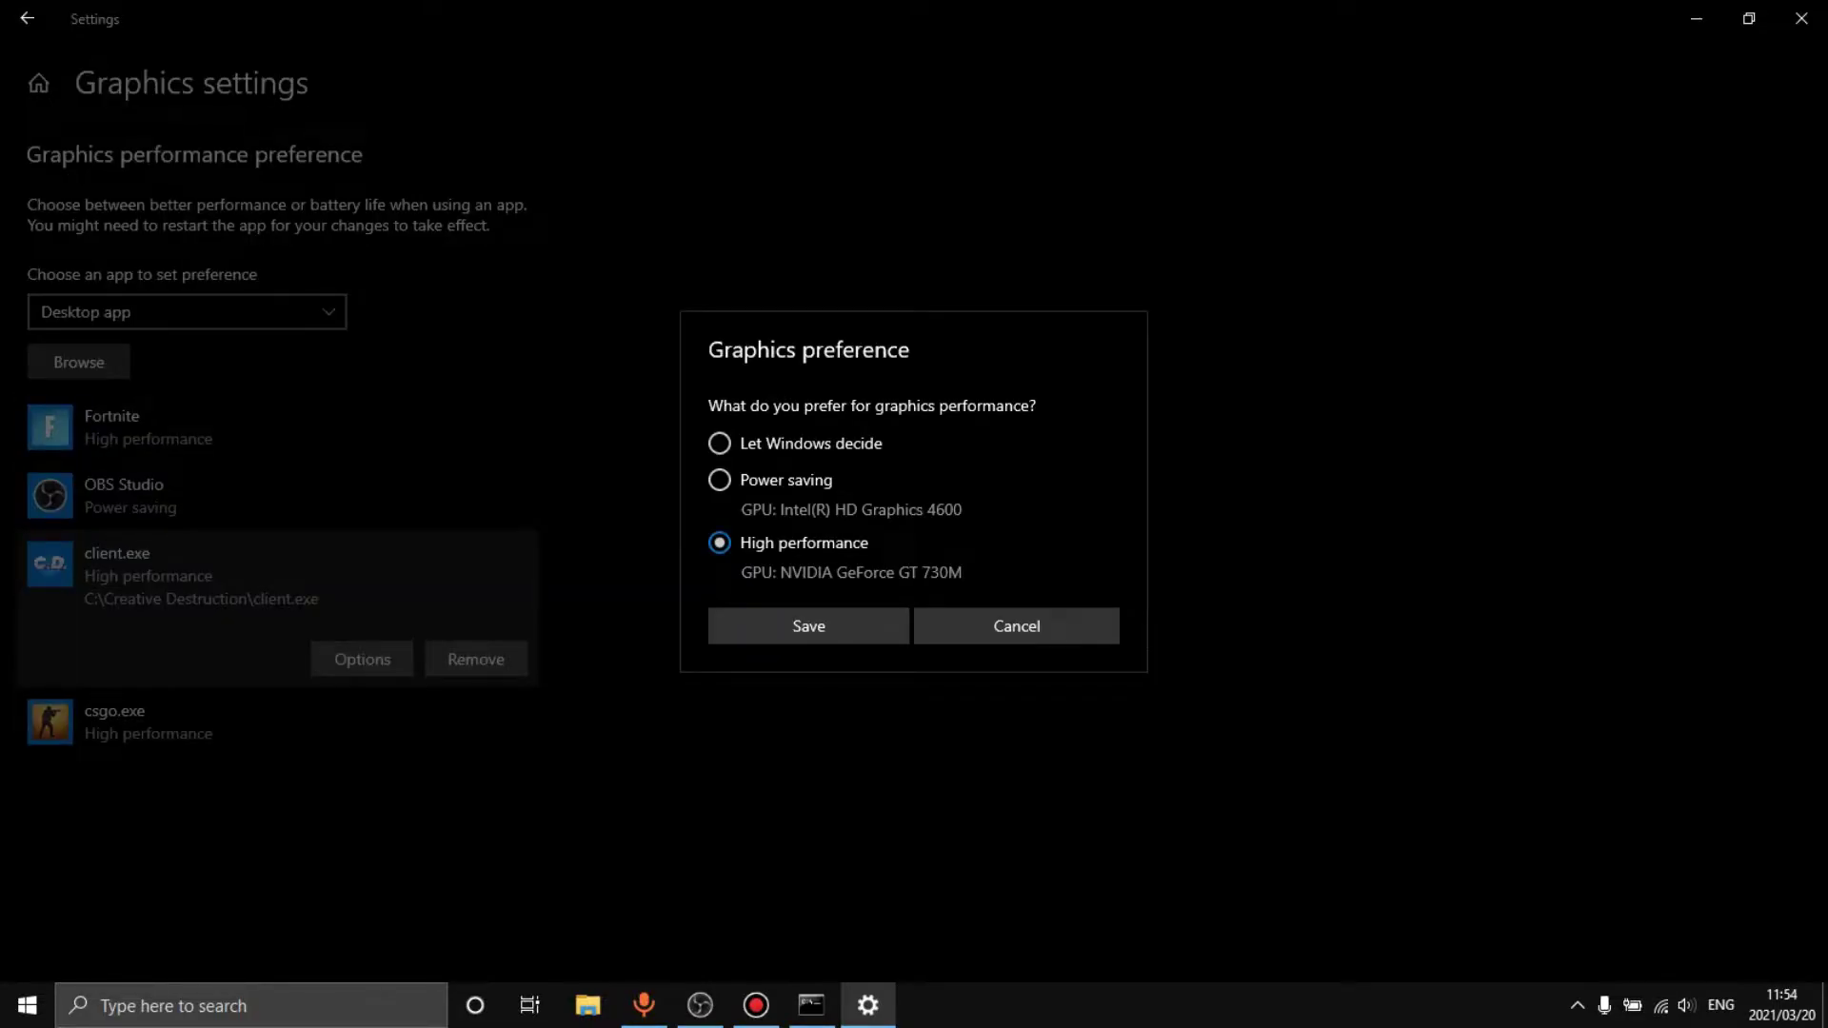
pyautogui.click(808, 626)
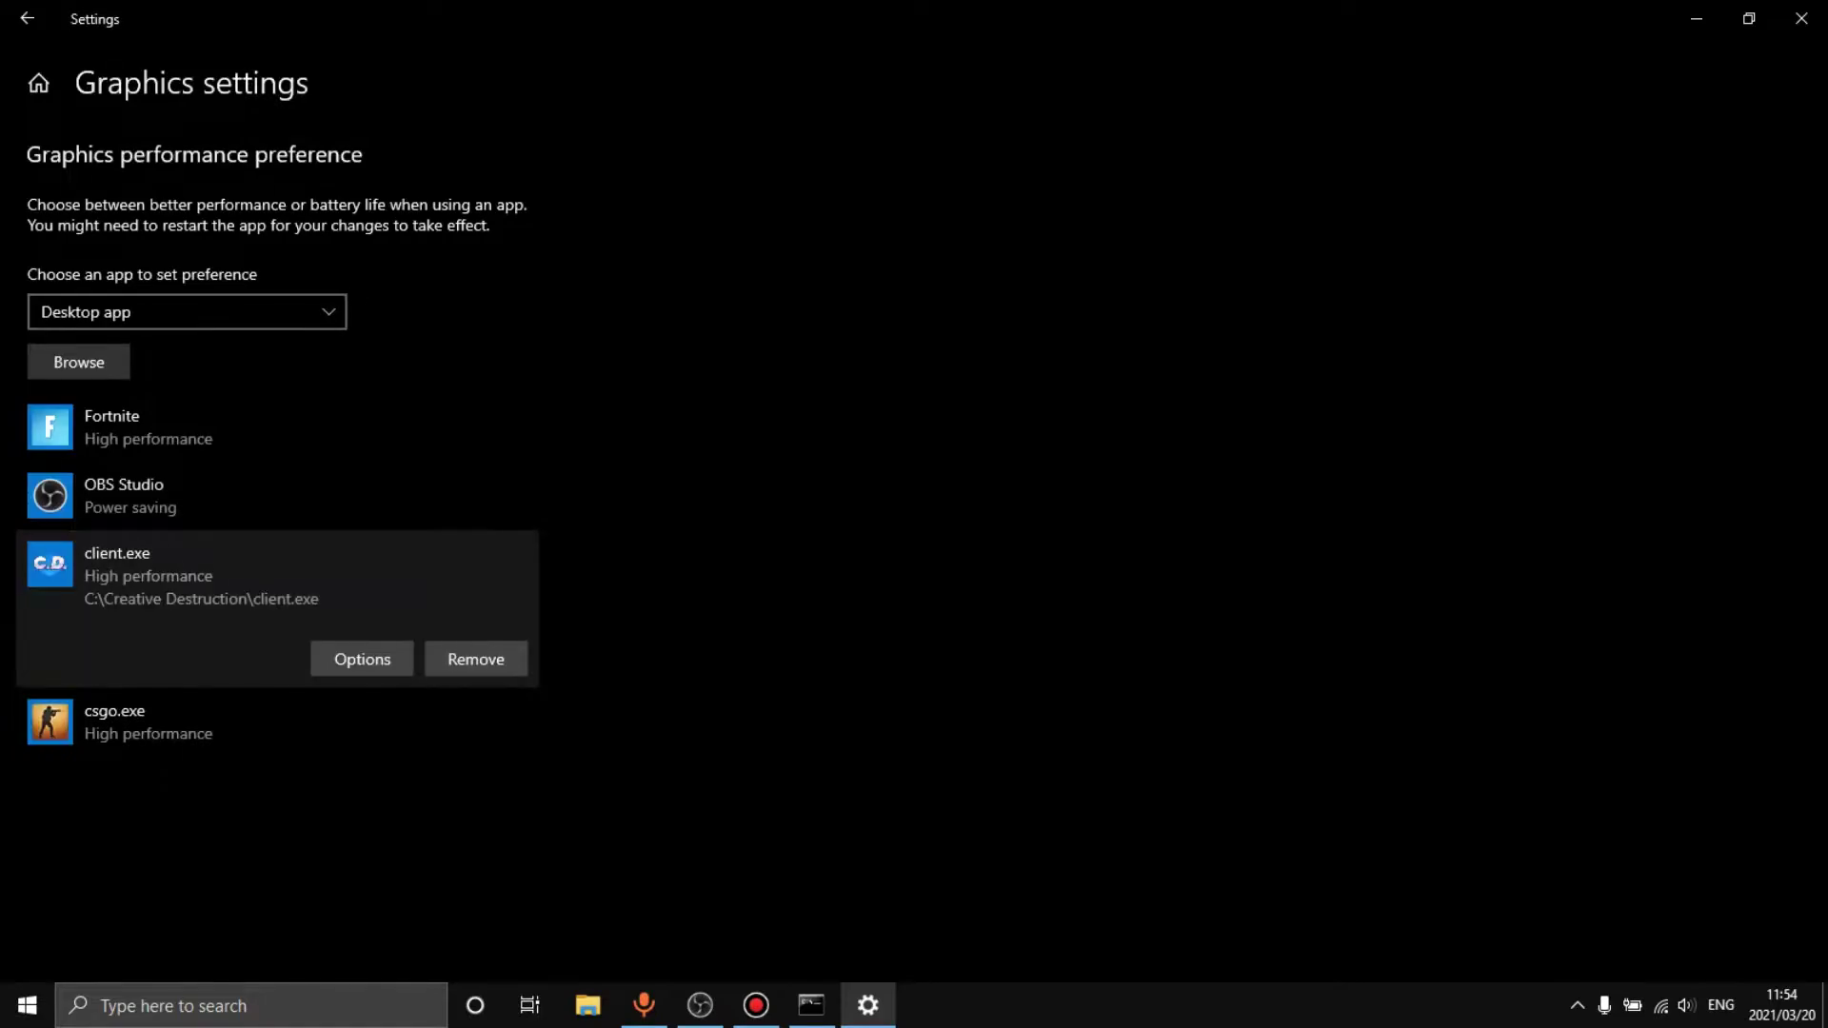
pyautogui.click(1802, 18)
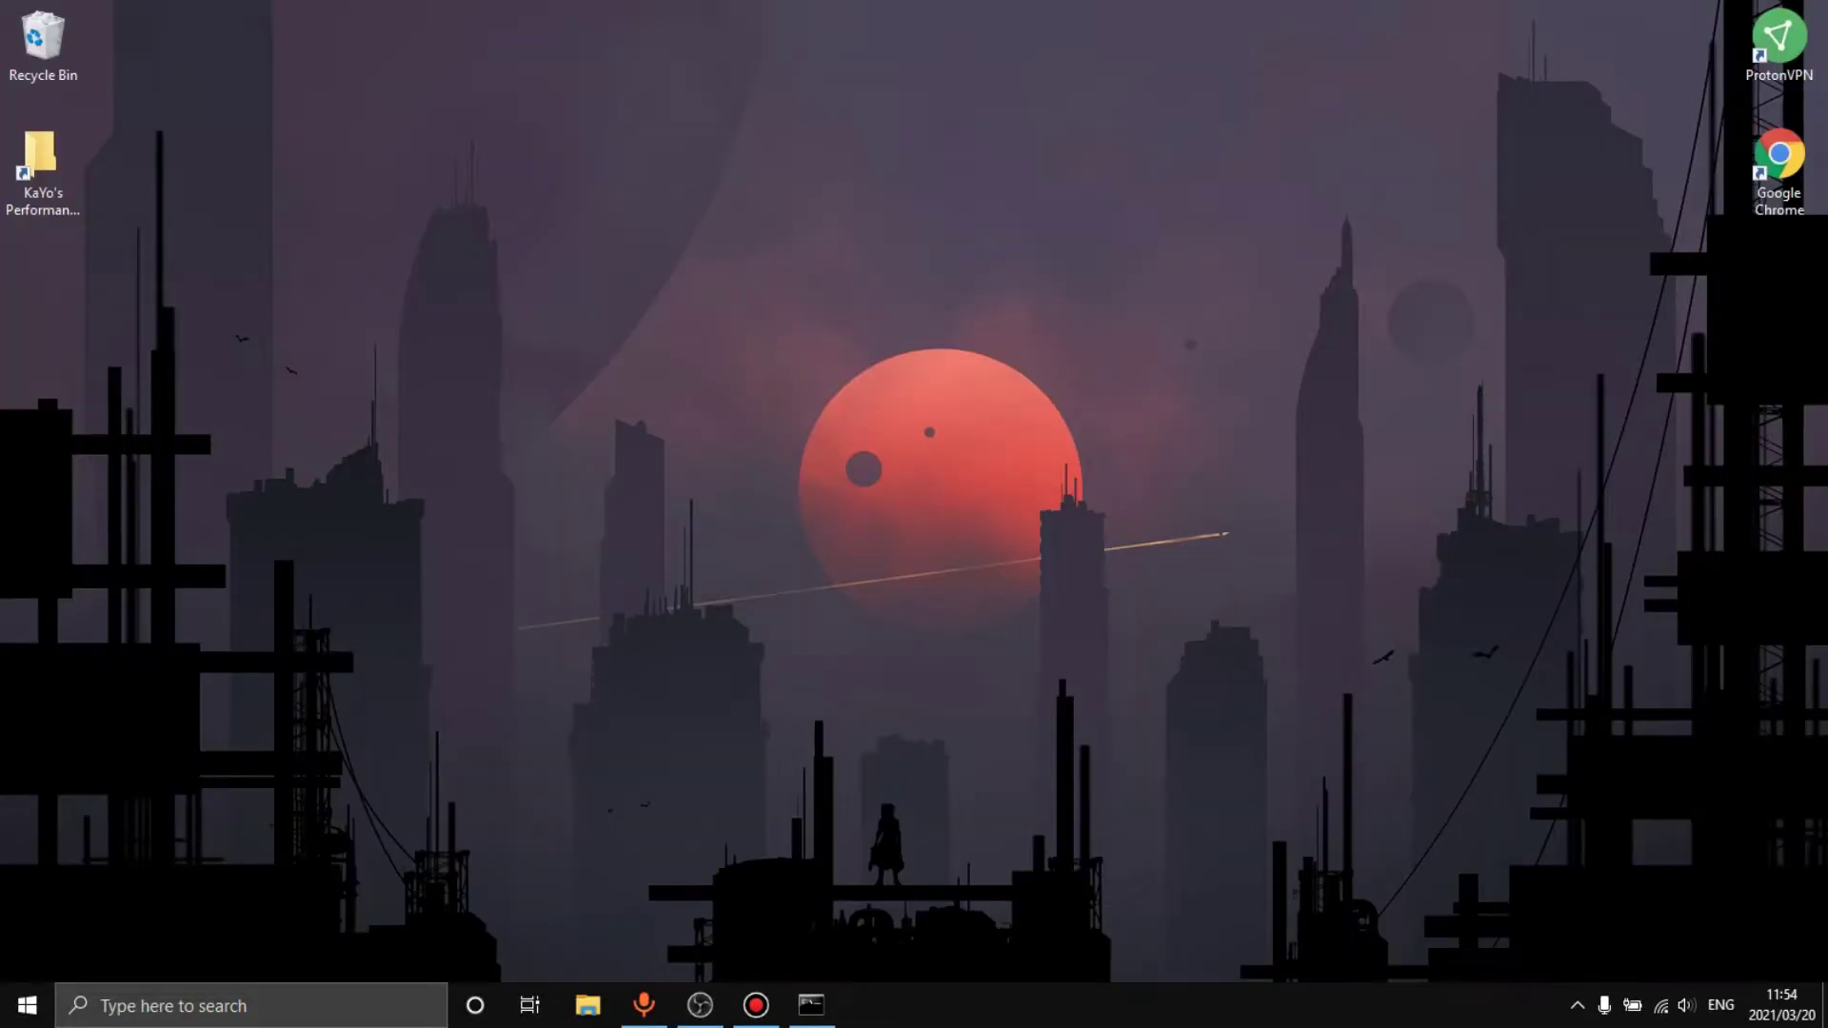
# Step: Find Device Manager through Windows search and open it
pyautogui.press('super')
pyautogui.write('dec')
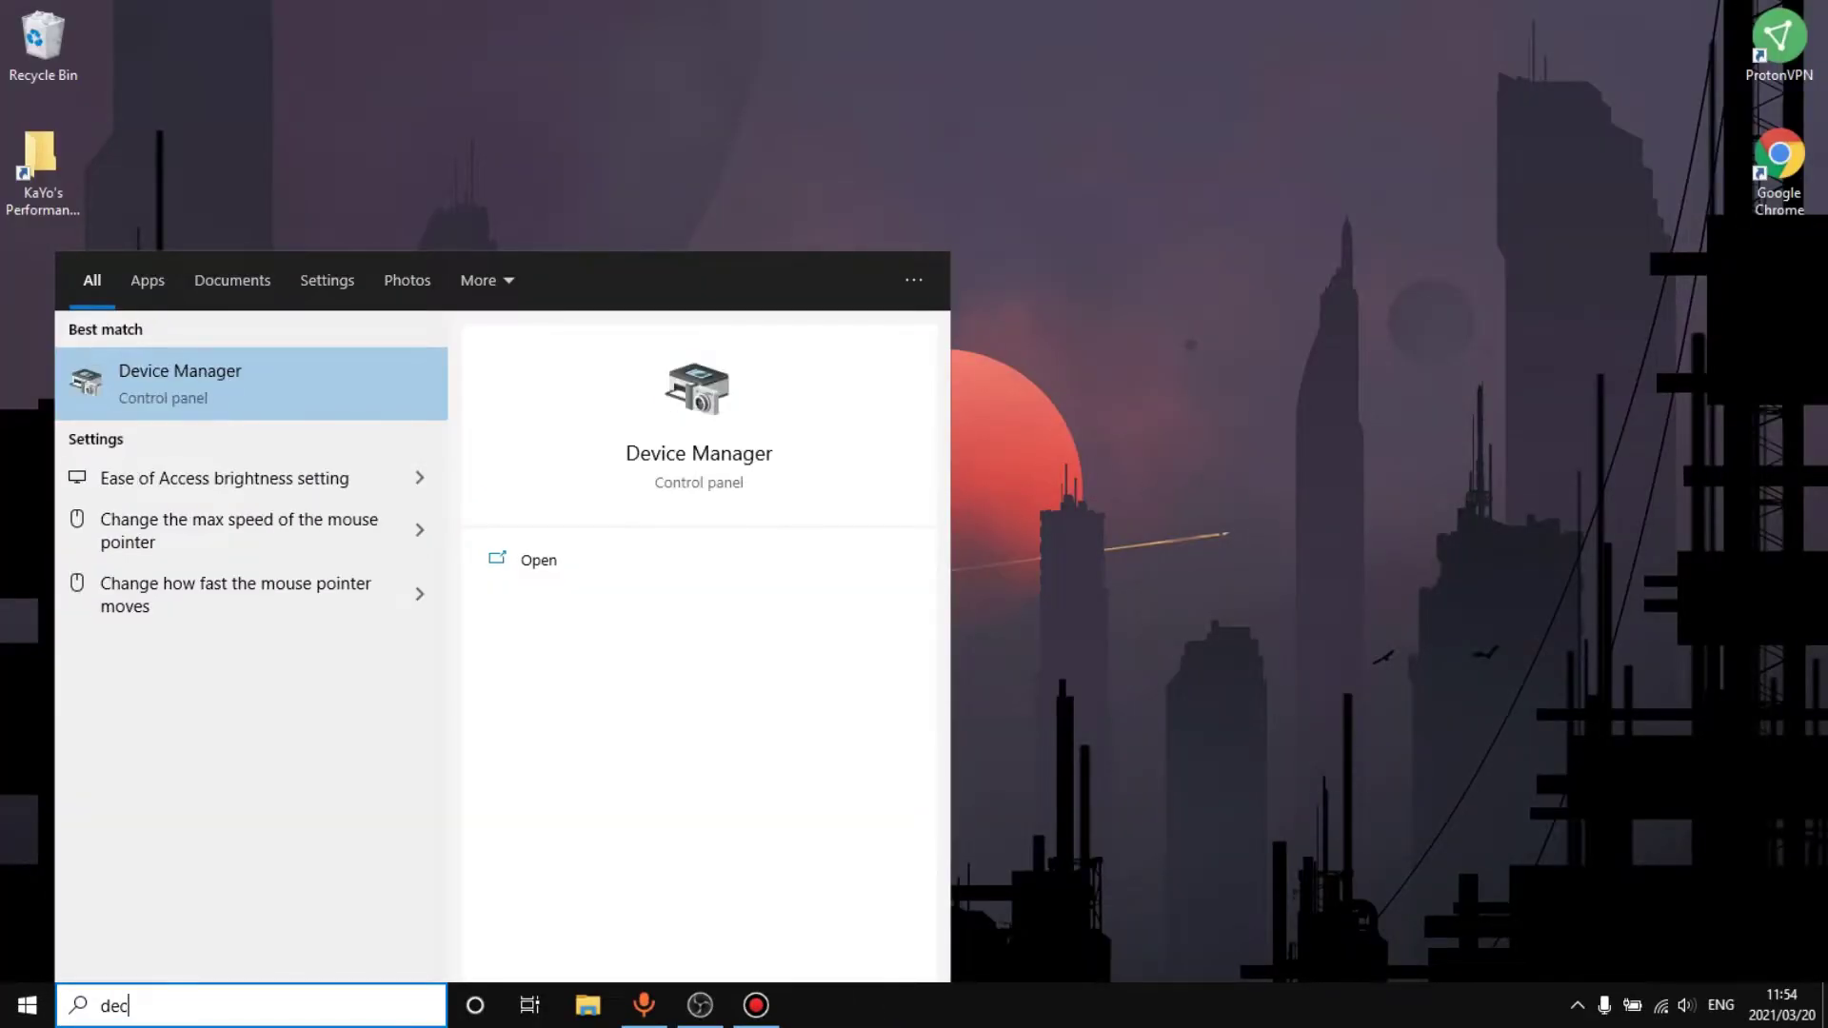
pyautogui.press('Return')
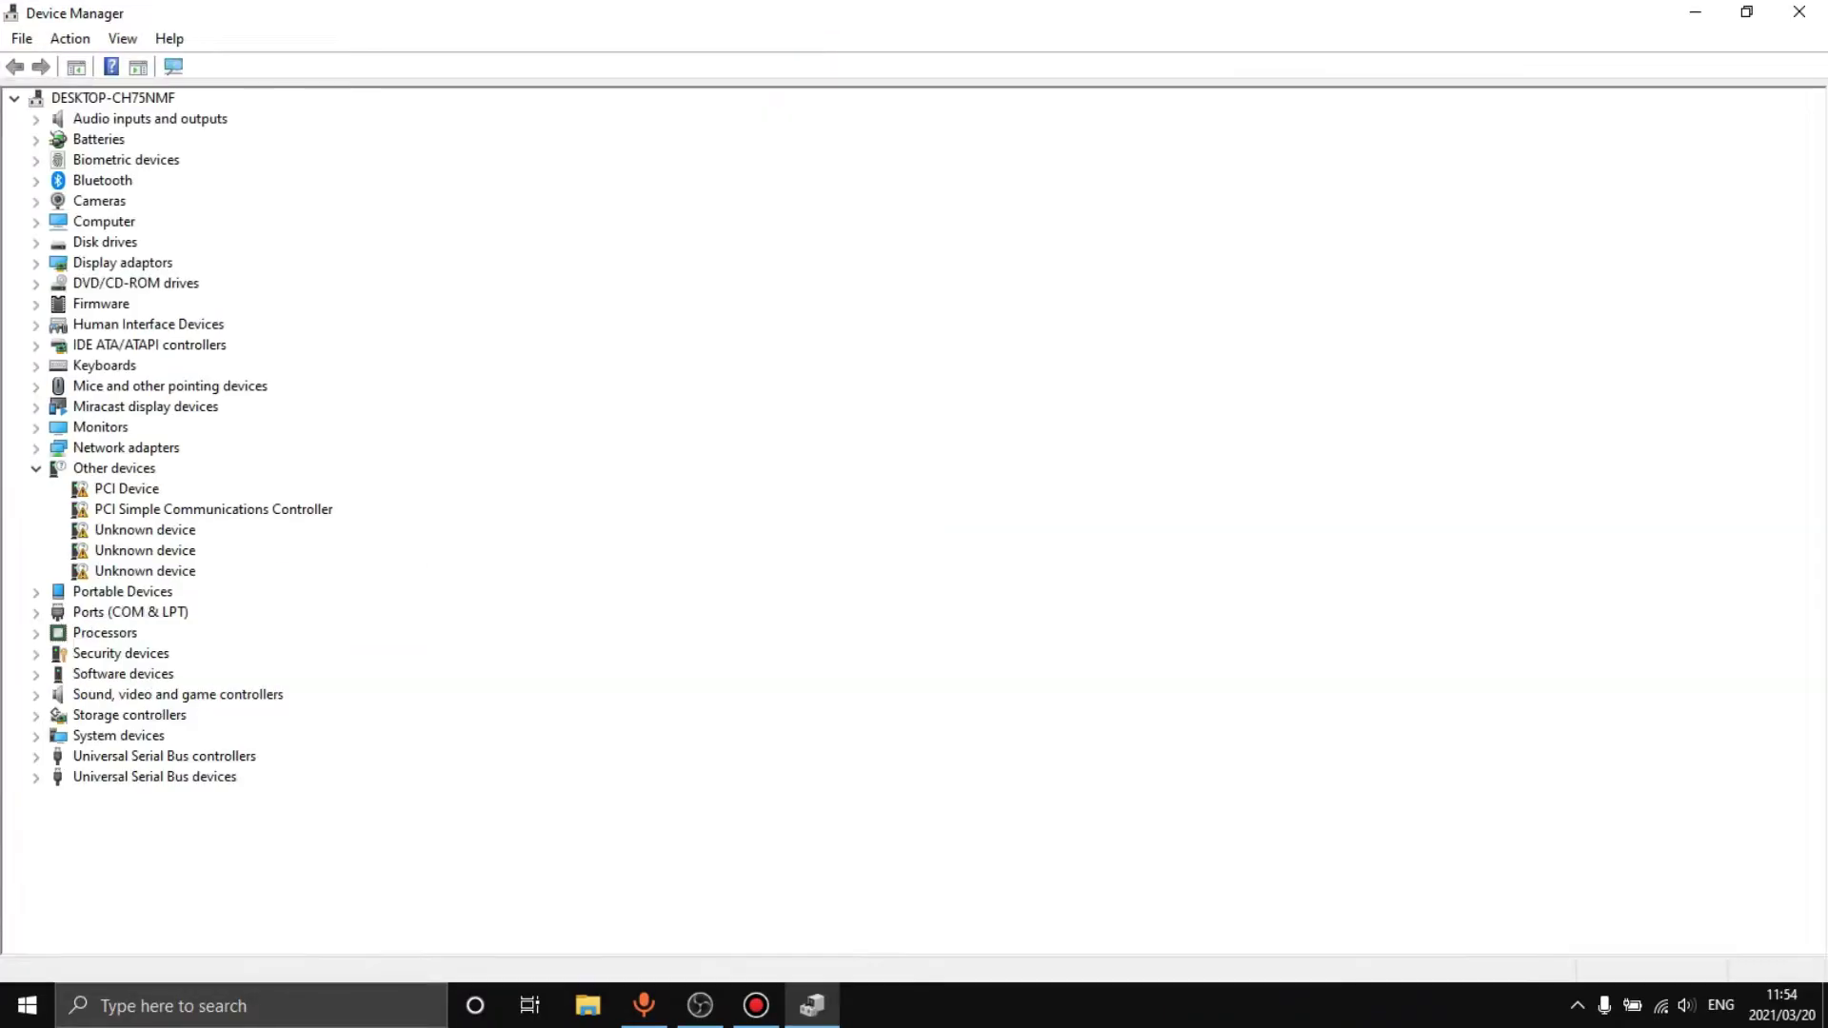
# Step: Disable the High precision event timer under System devices, confirm the change, and close Device Manager
pyautogui.click(36, 469)
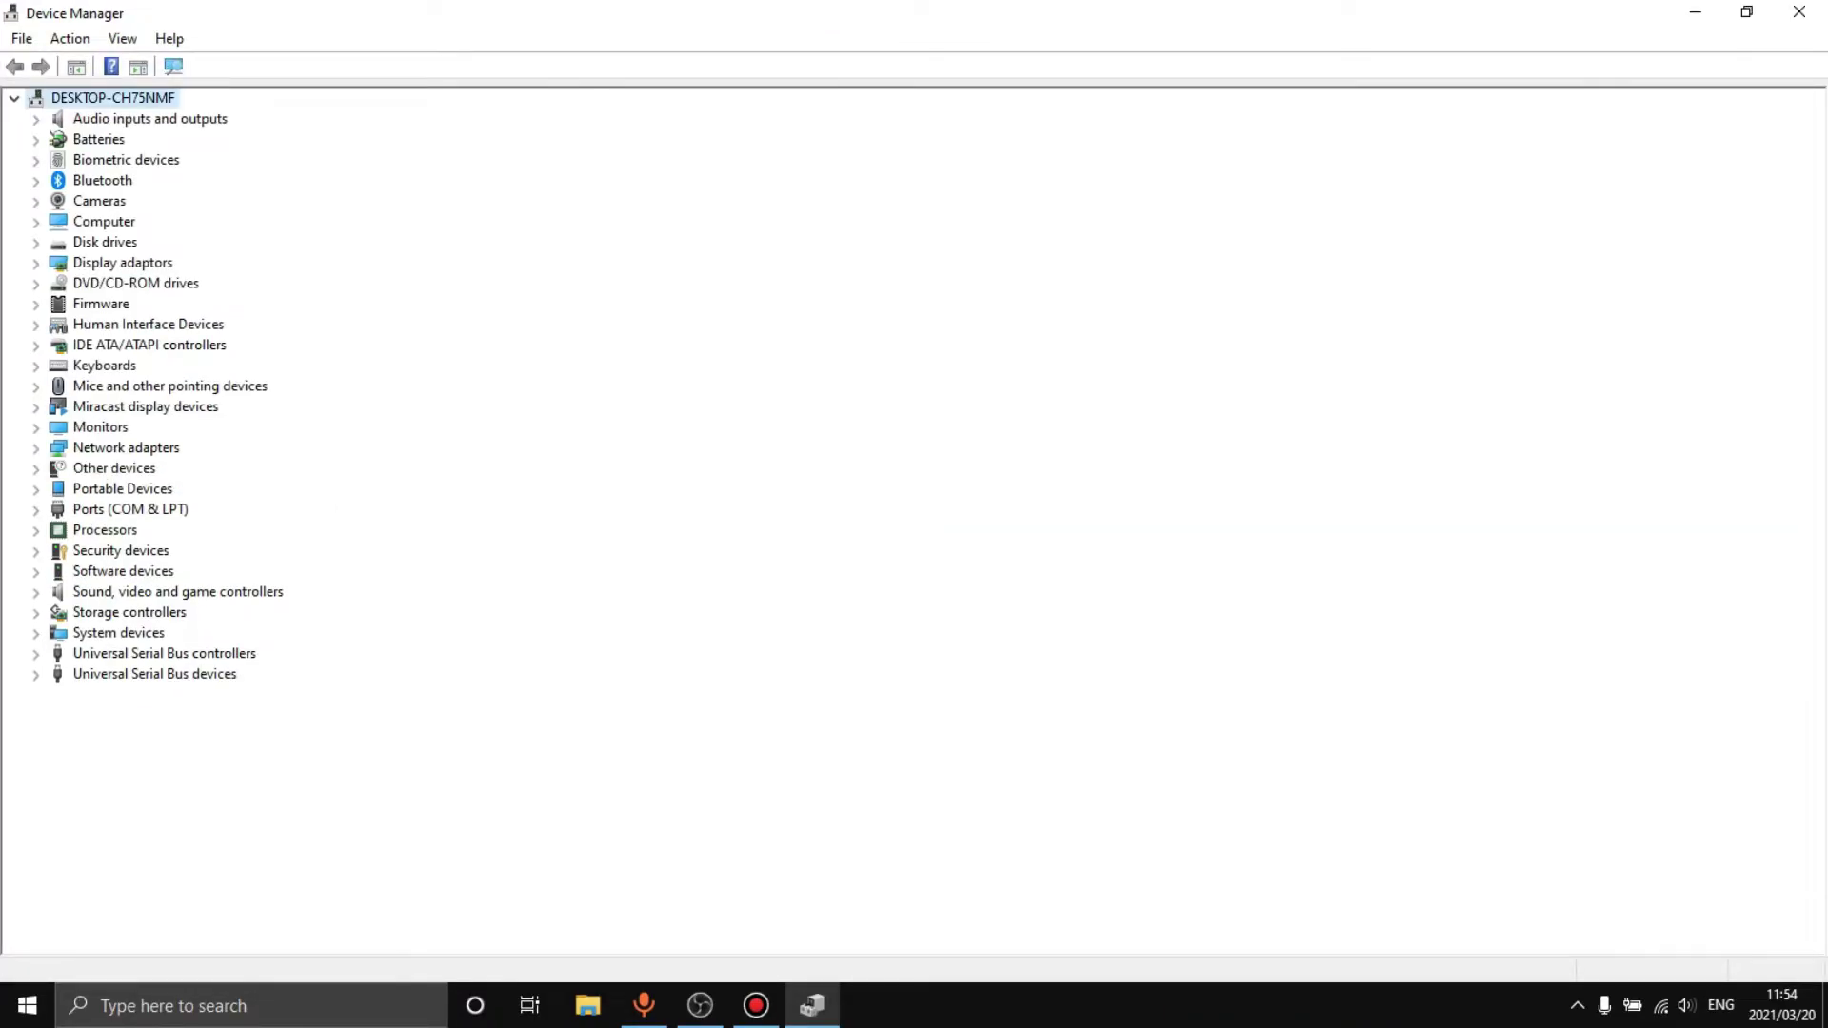
pyautogui.doubleClick(118, 632)
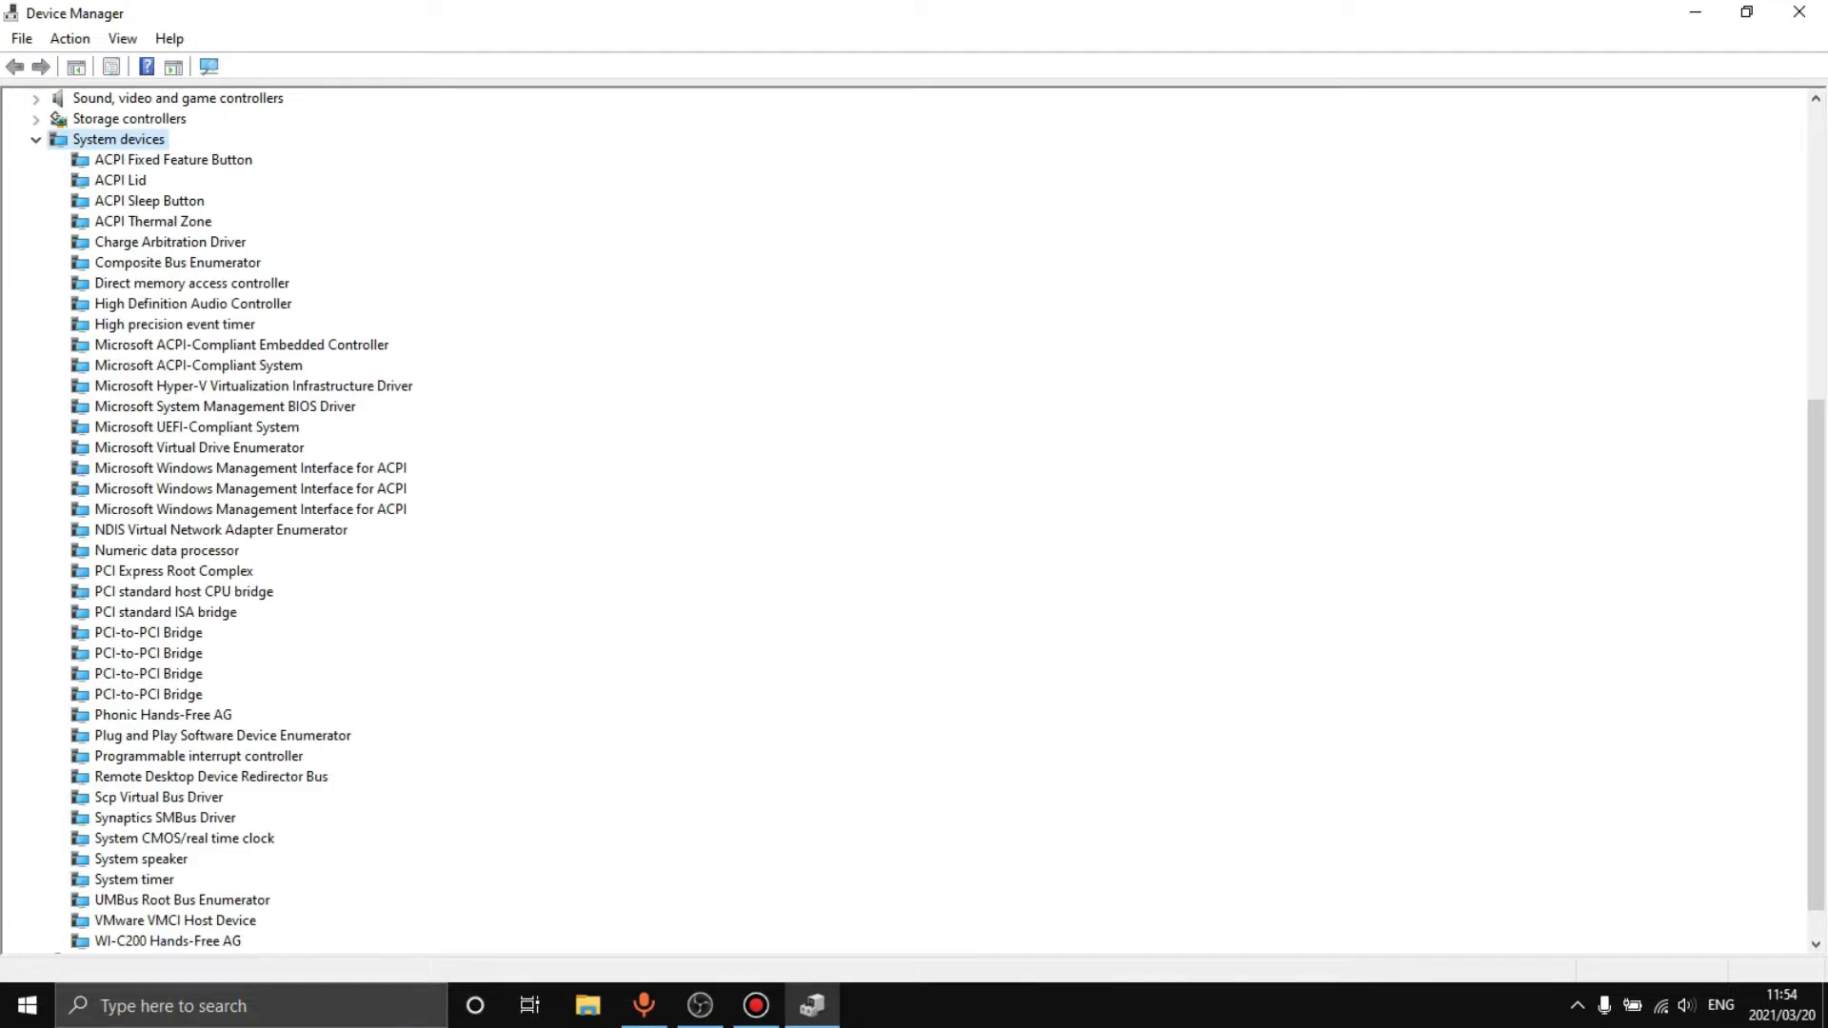
pyautogui.click(171, 323)
pyautogui.rightClick(171, 324)
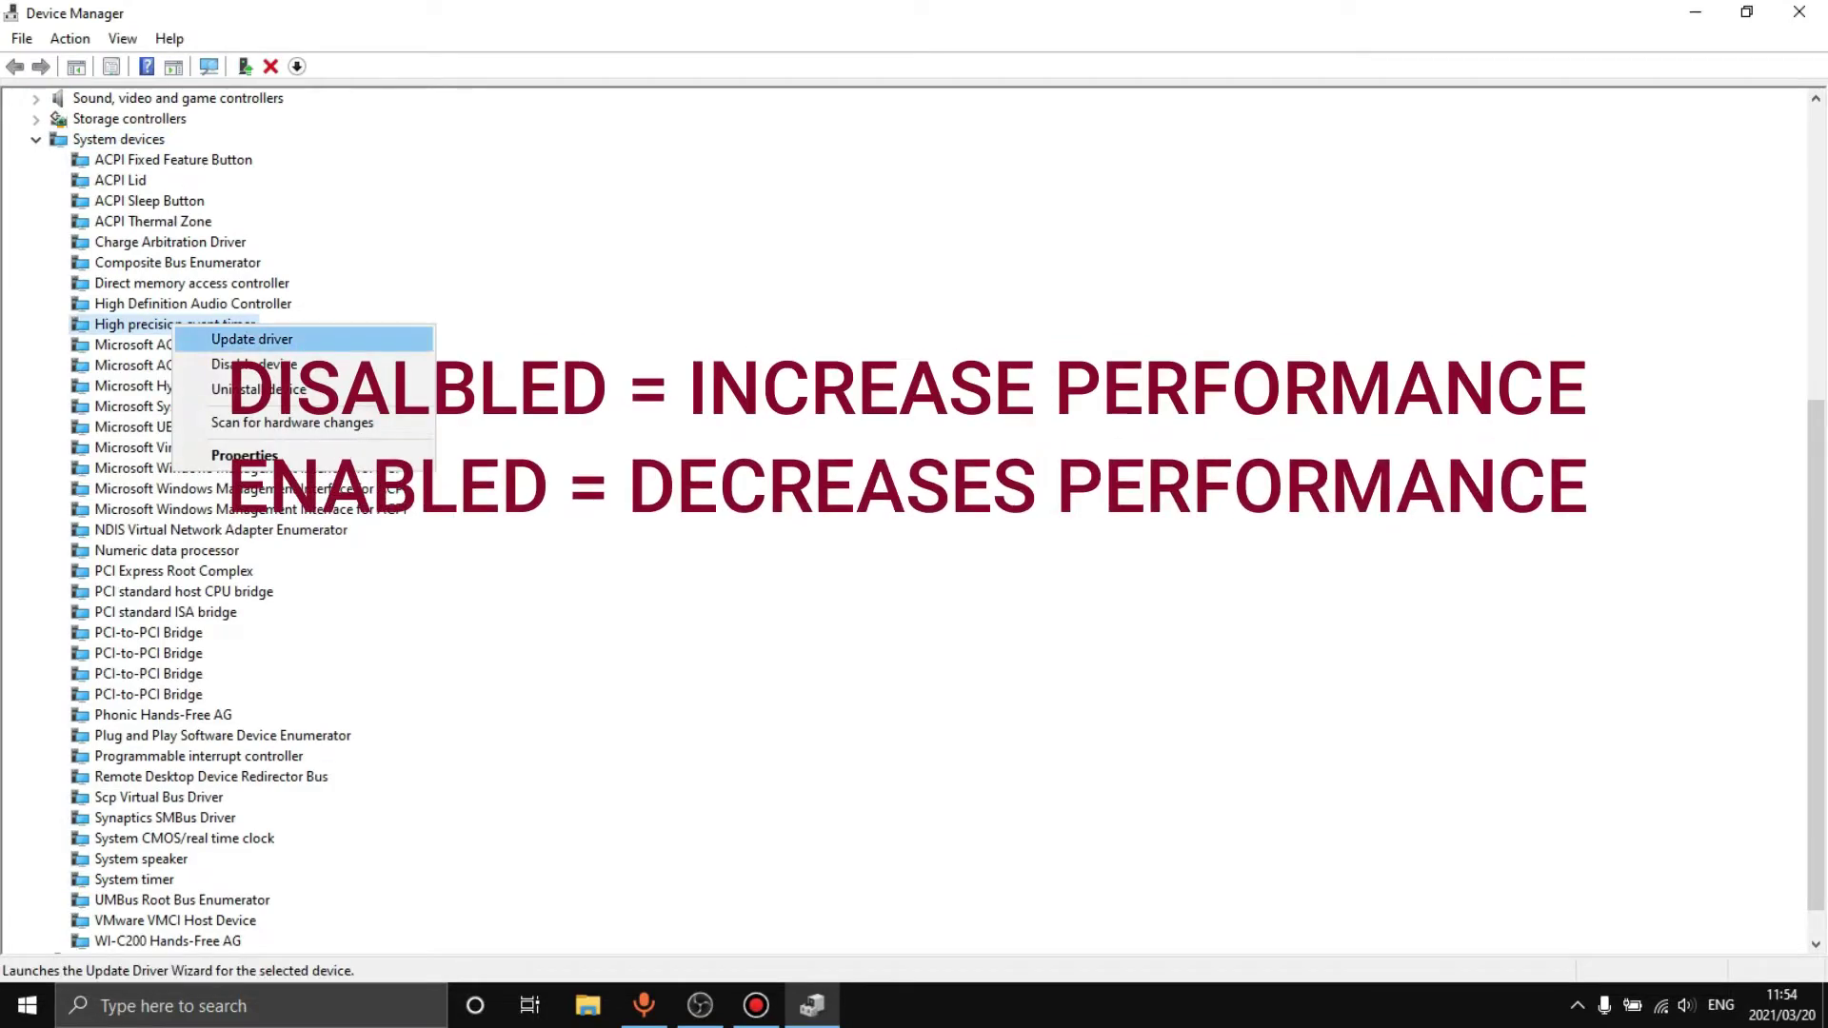
pyautogui.click(253, 364)
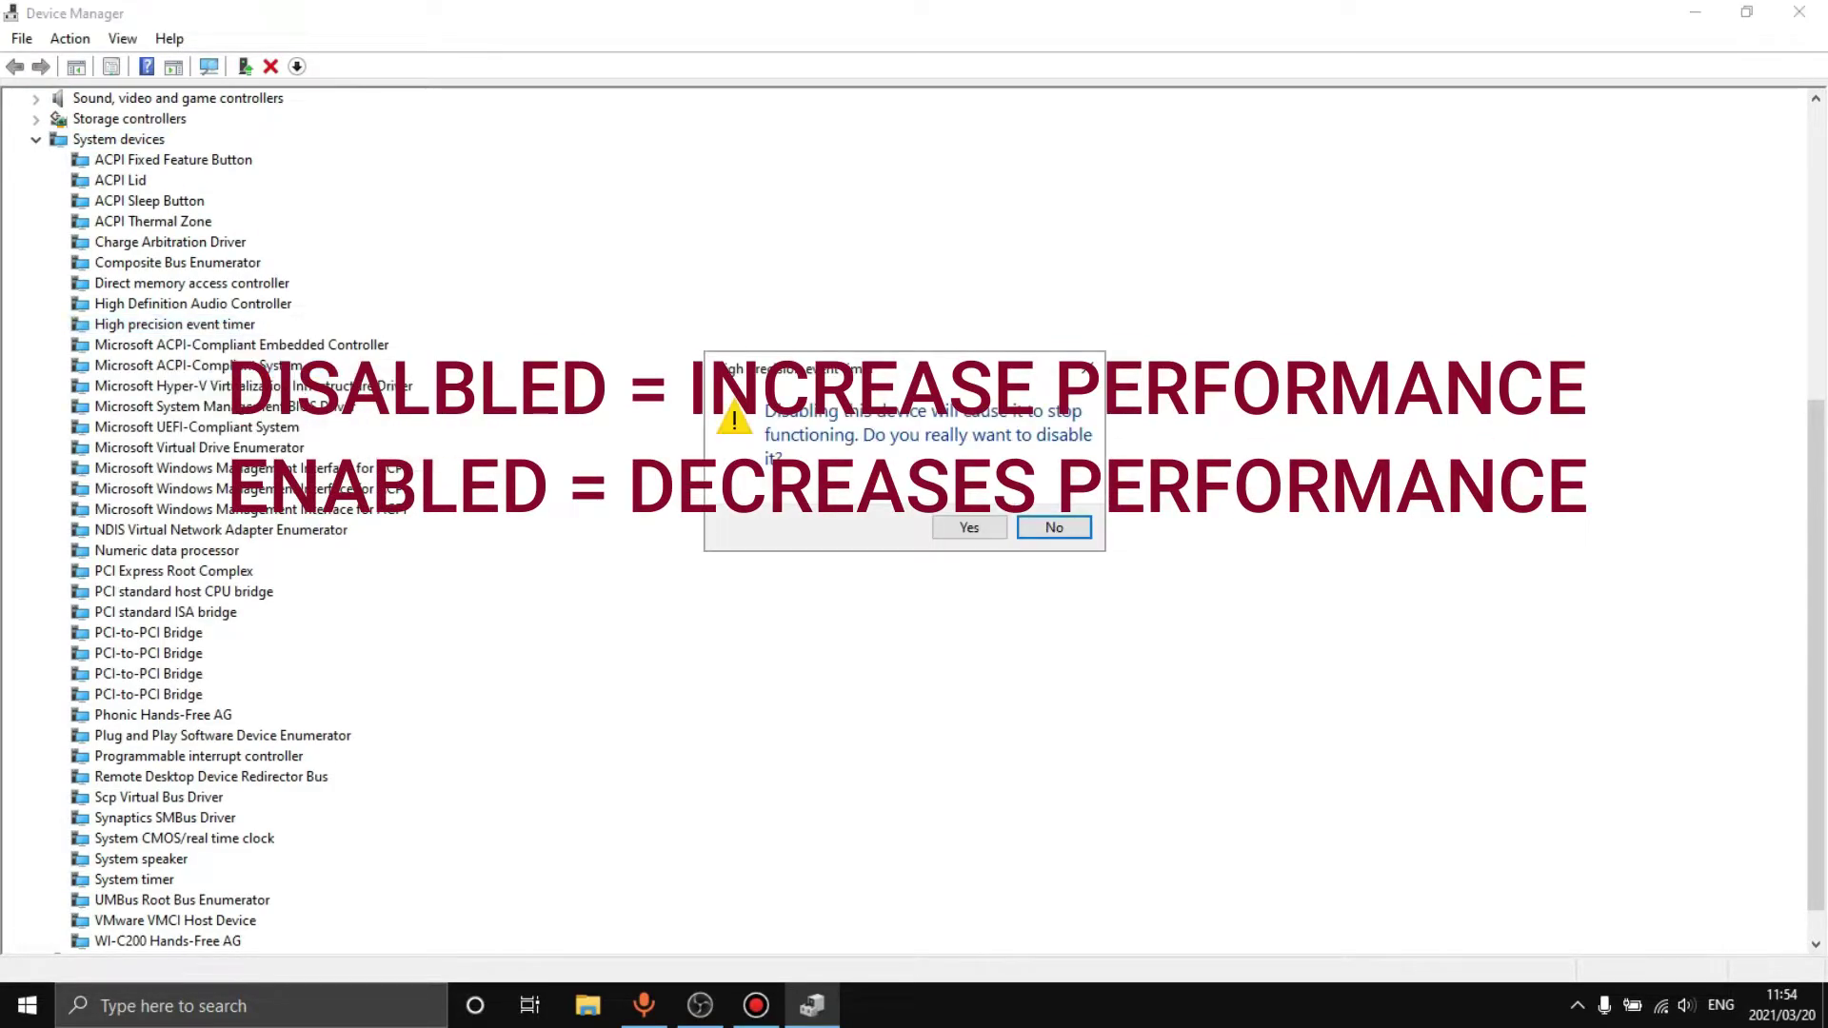
pyautogui.click(968, 526)
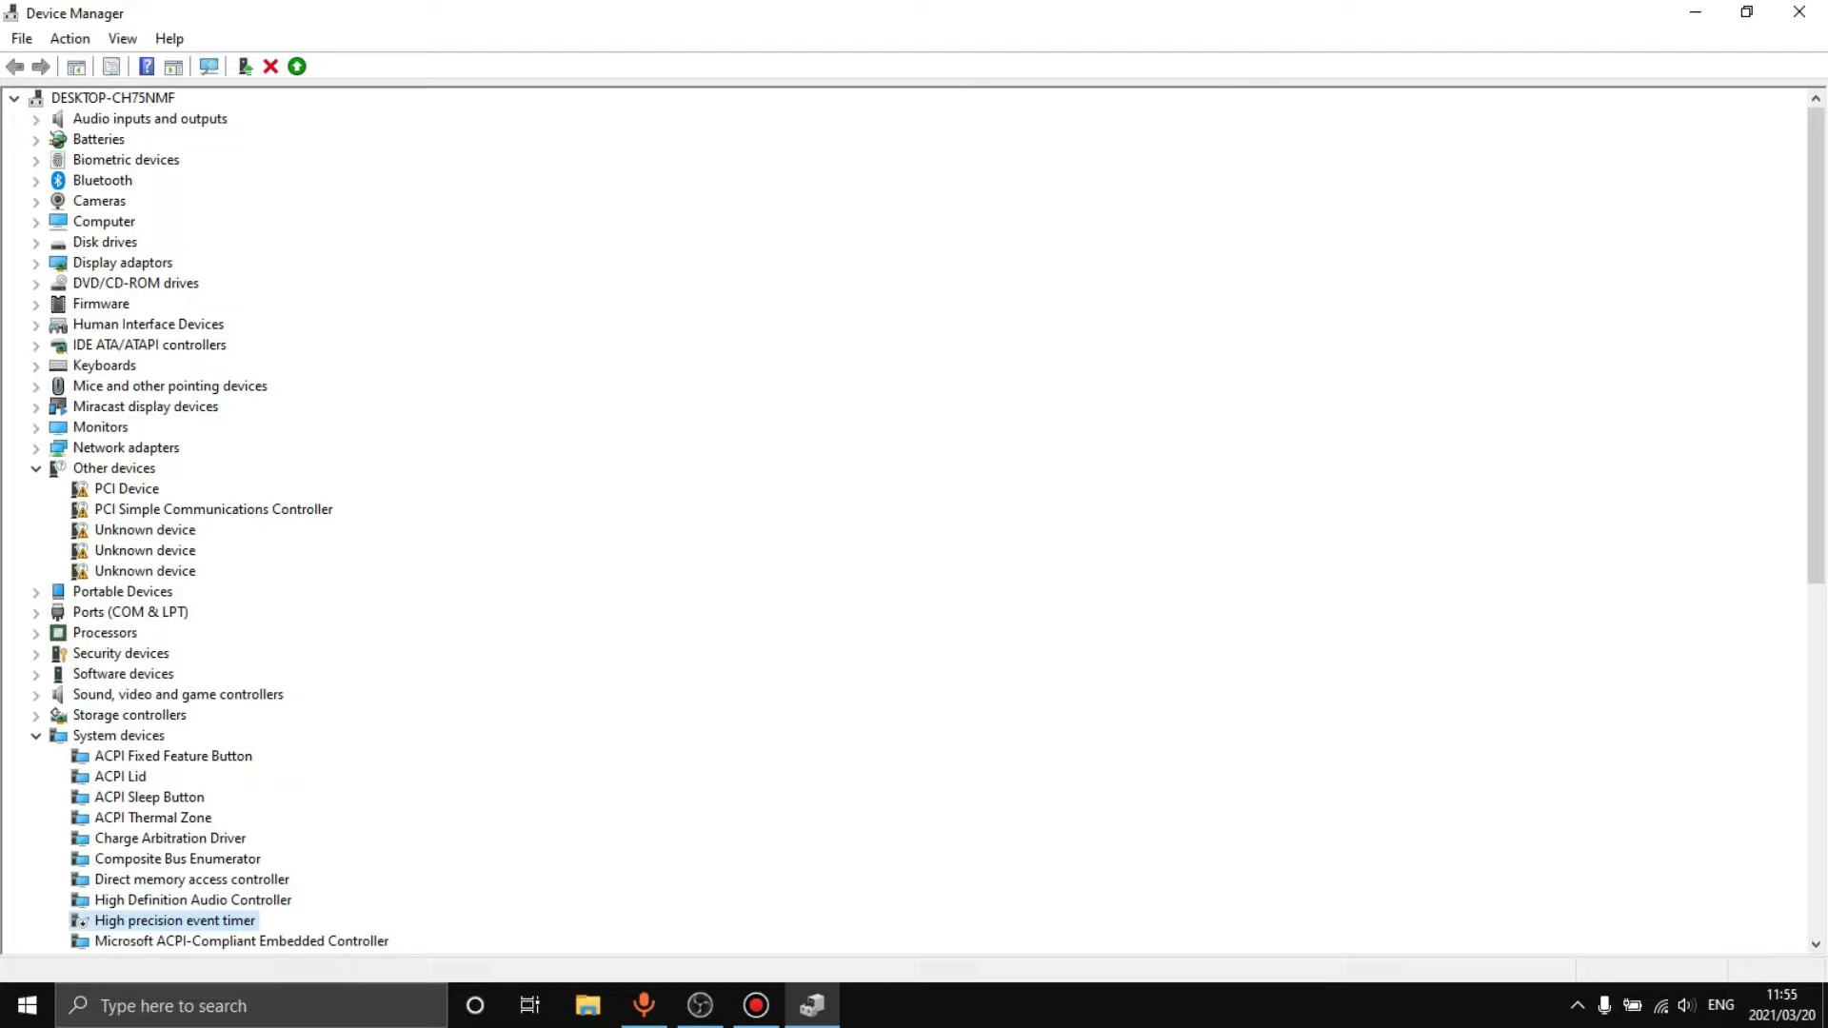
pyautogui.click(1799, 12)
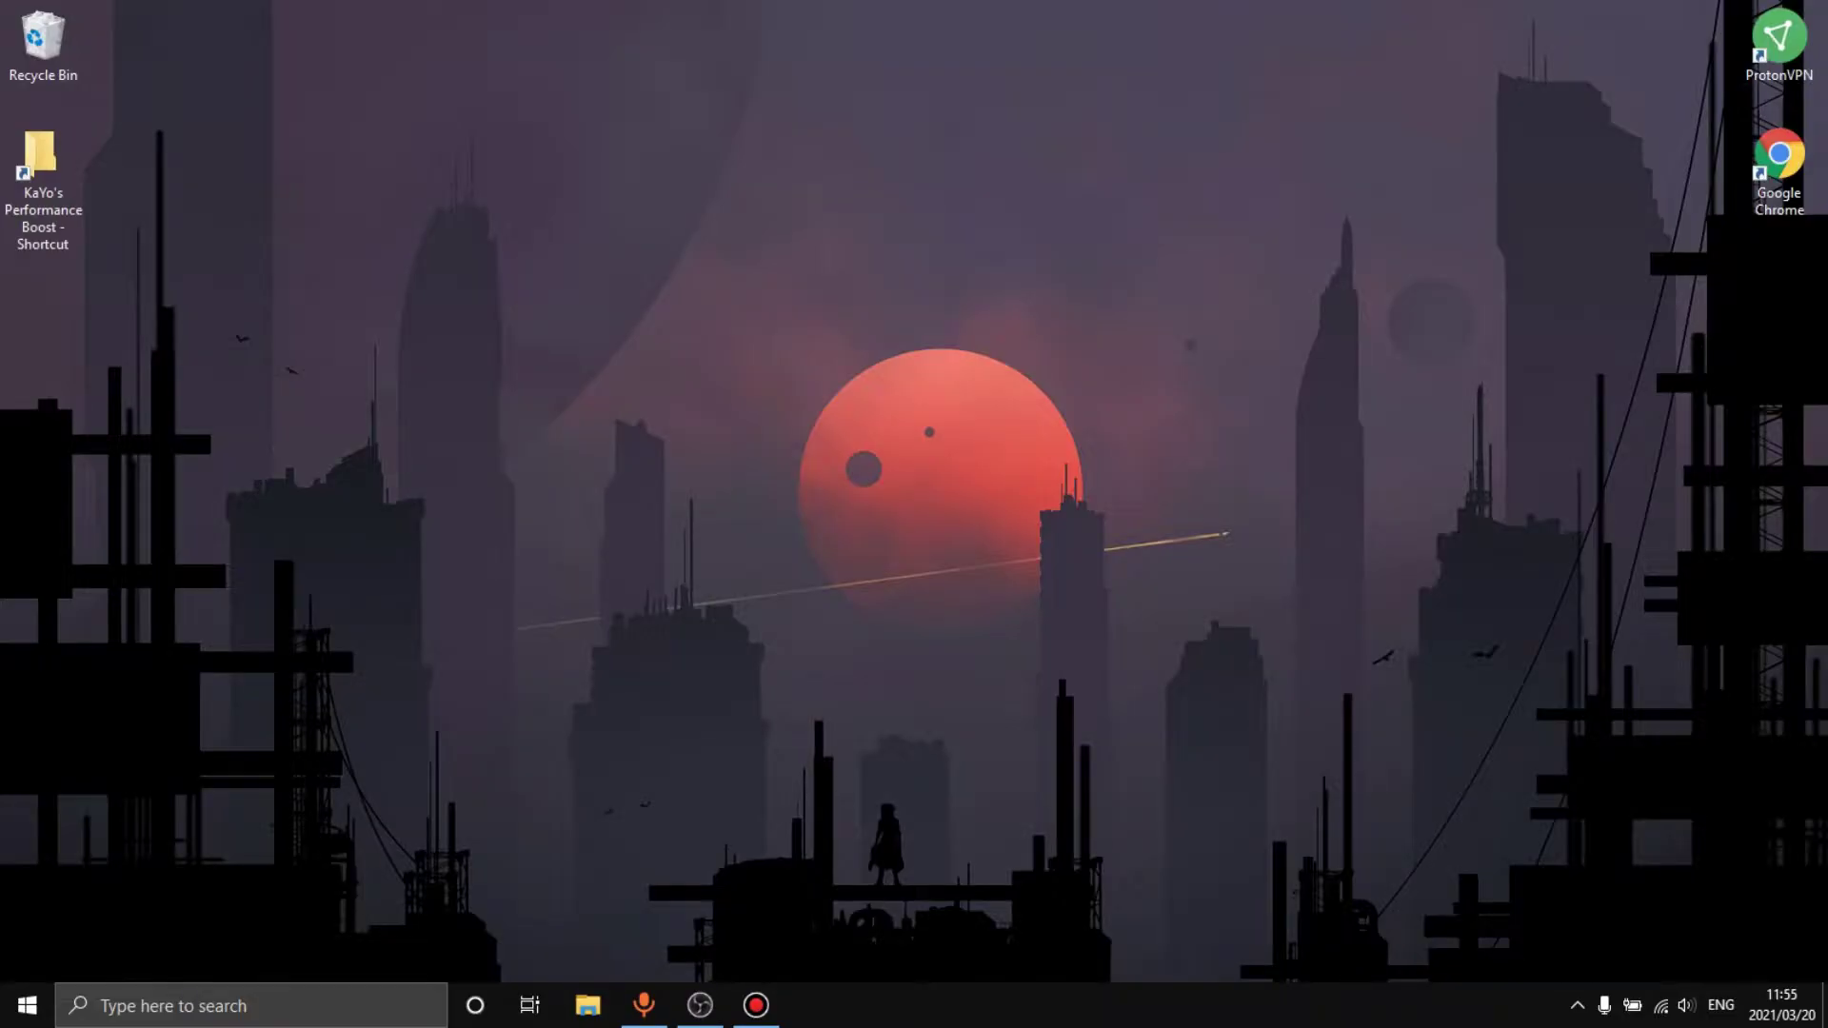
# Step: Find Add or remove programs through Windows search and open it
pyautogui.press('super')
pyautogui.write('add')
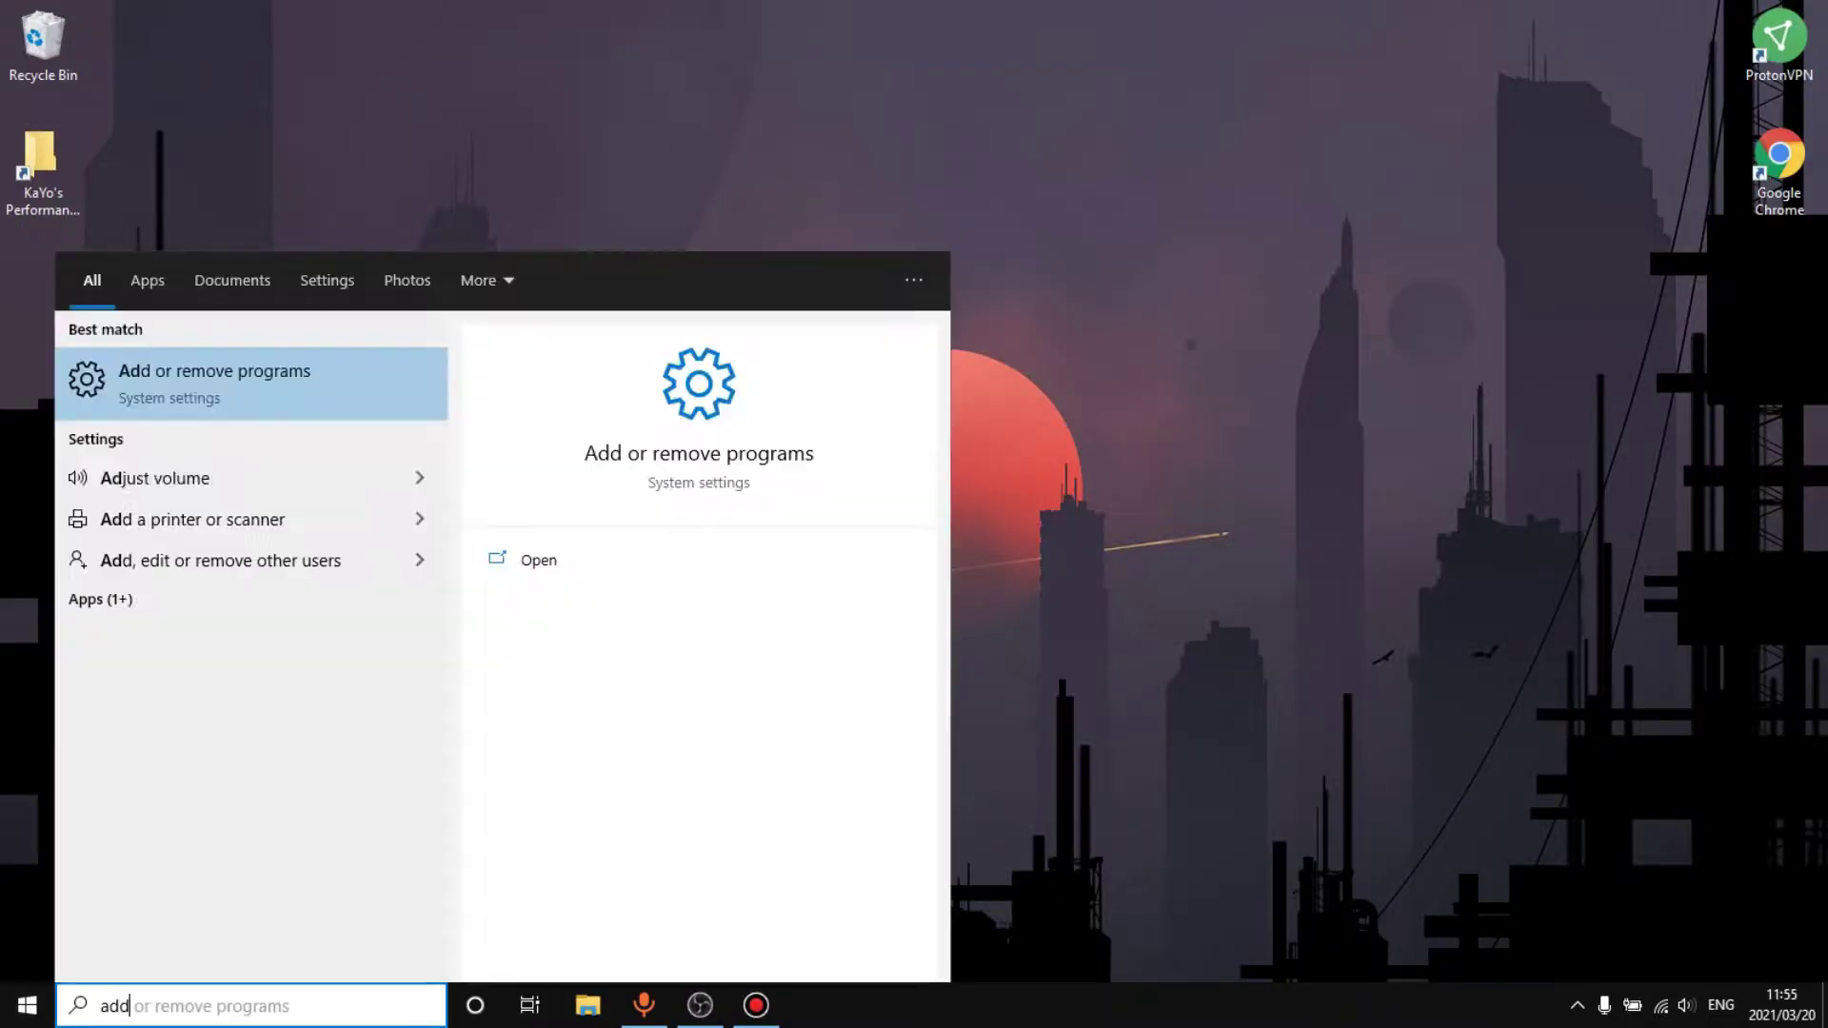
pyautogui.press('Return')
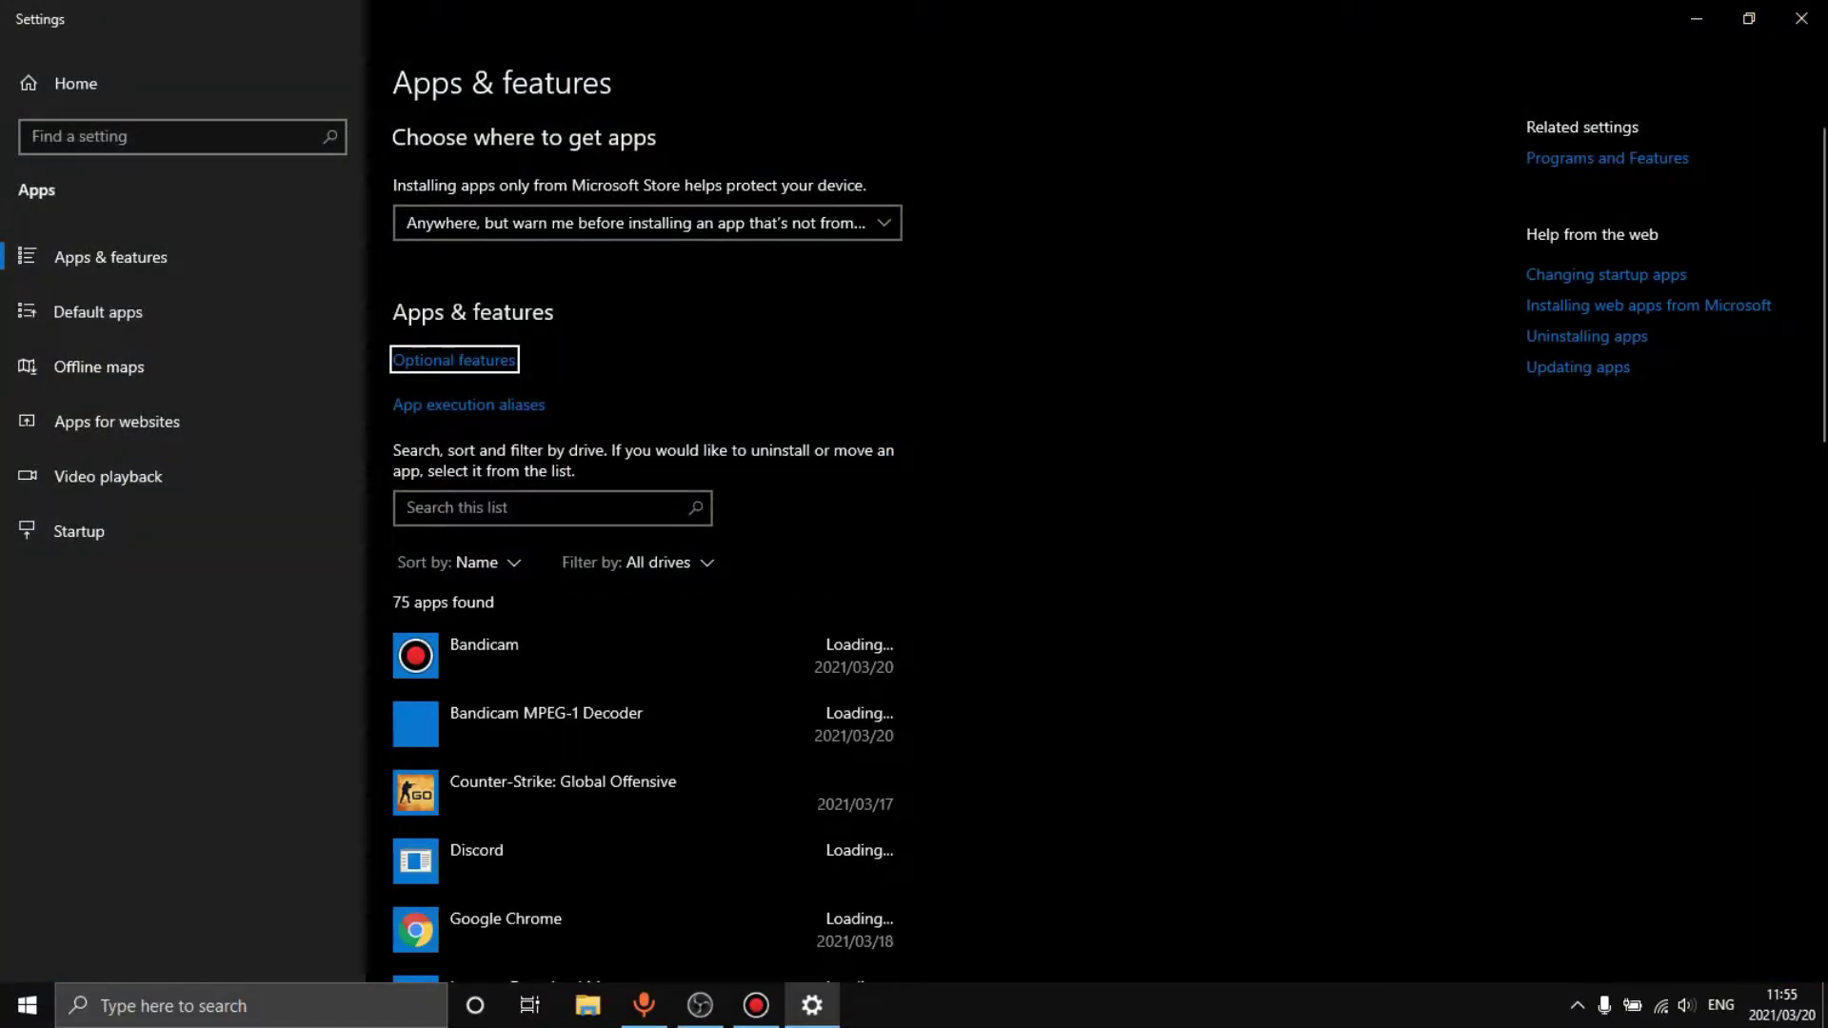
# Step: Reset the Microsoft.WindowsCamera app from its advanced options and return to the list of installed apps
pyautogui.scroll(-3, 643, 636)
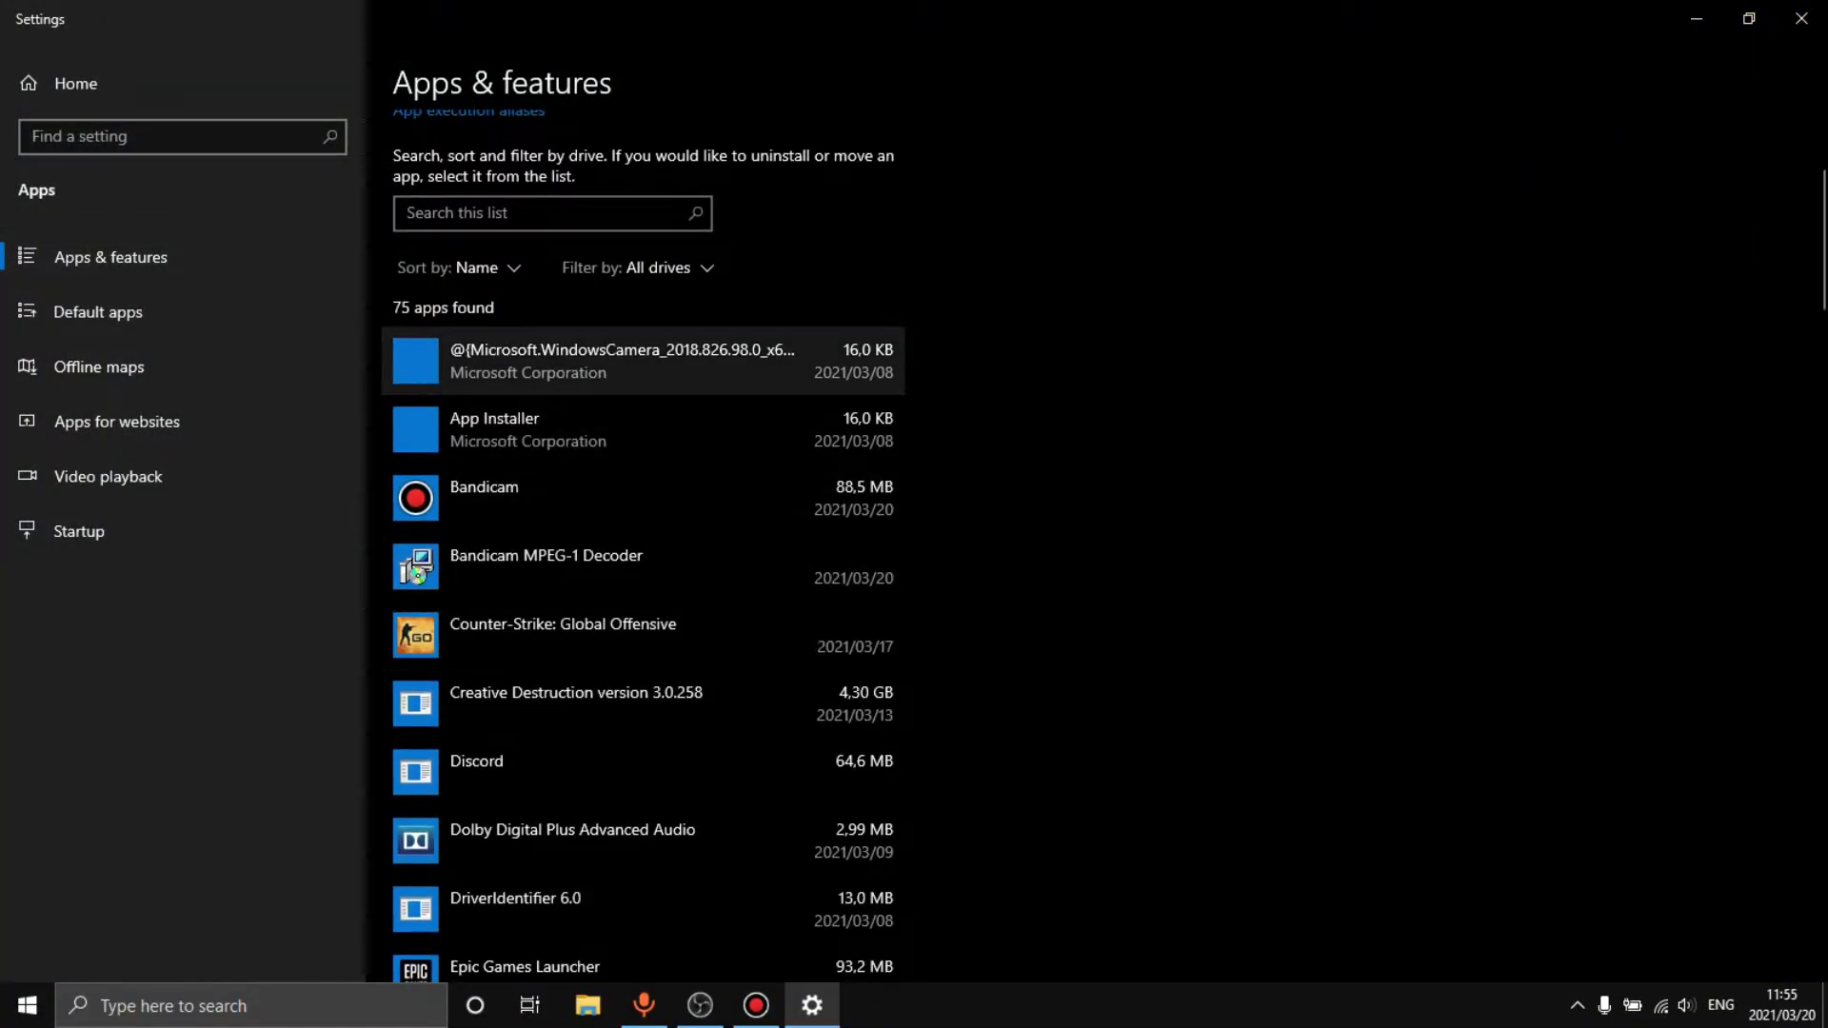
pyautogui.click(643, 371)
pyautogui.click(483, 436)
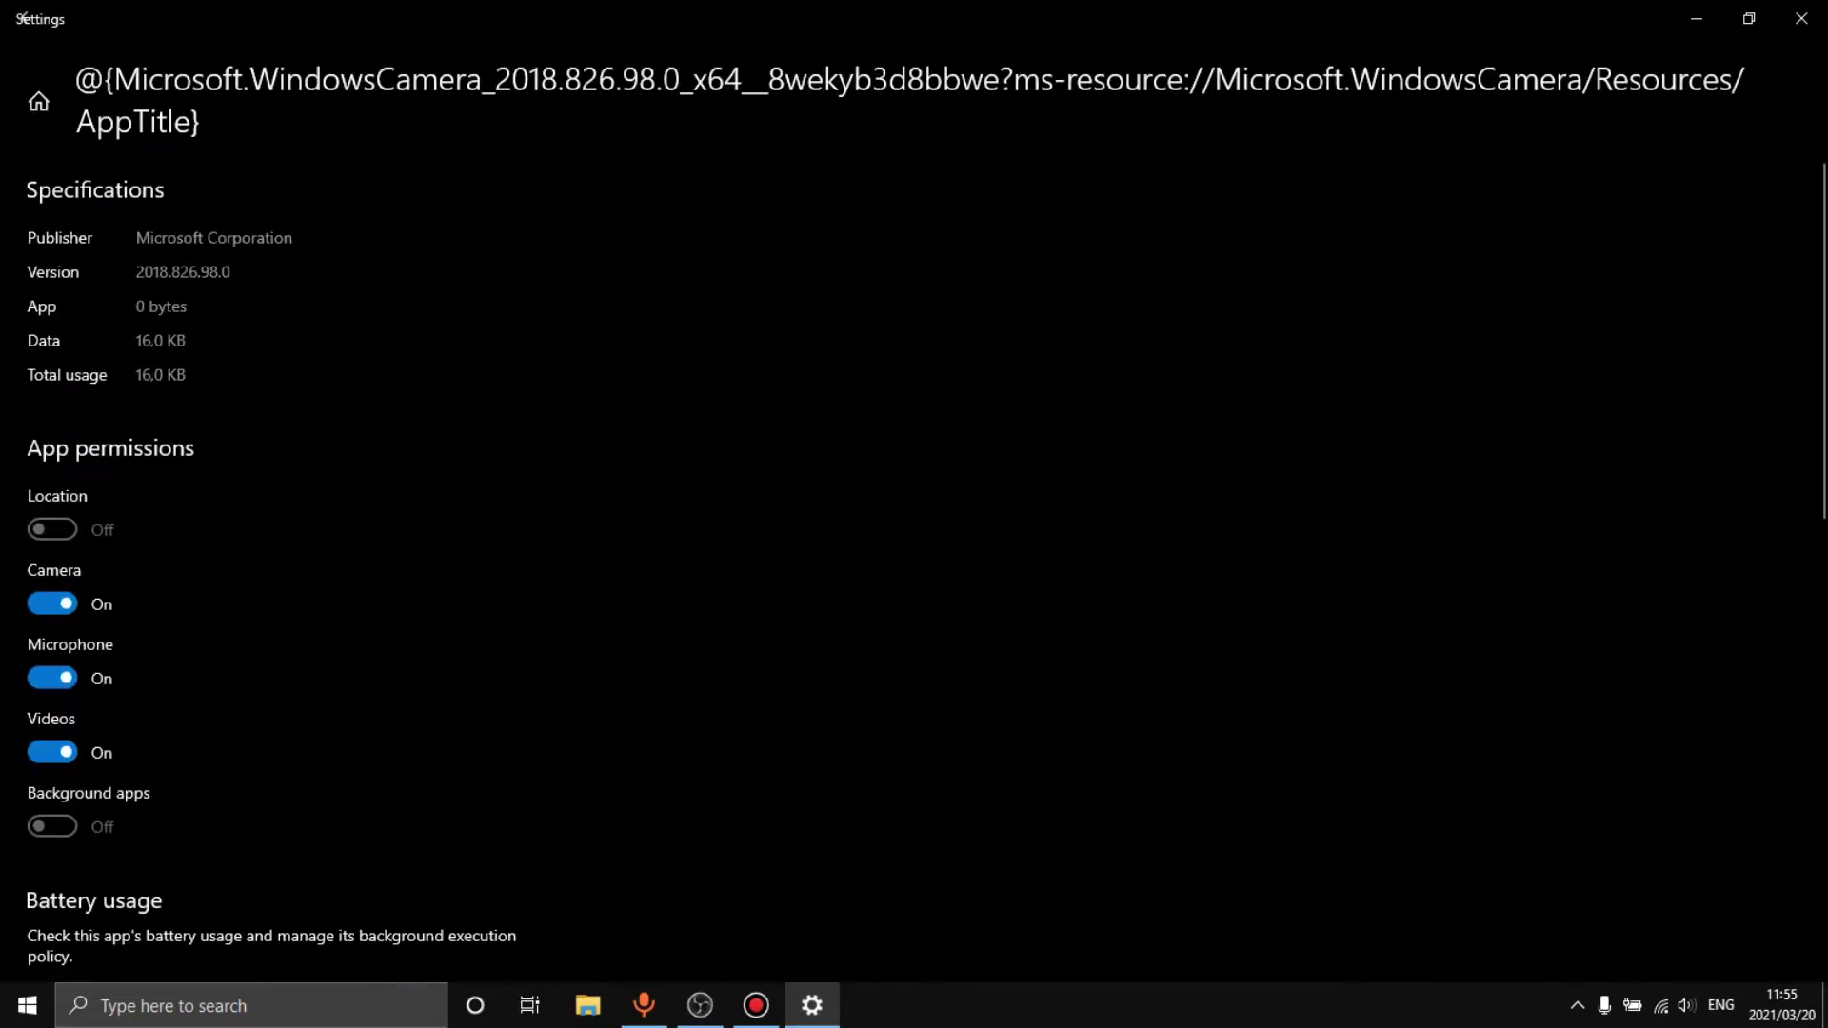
pyautogui.scroll(-6, 915, 572)
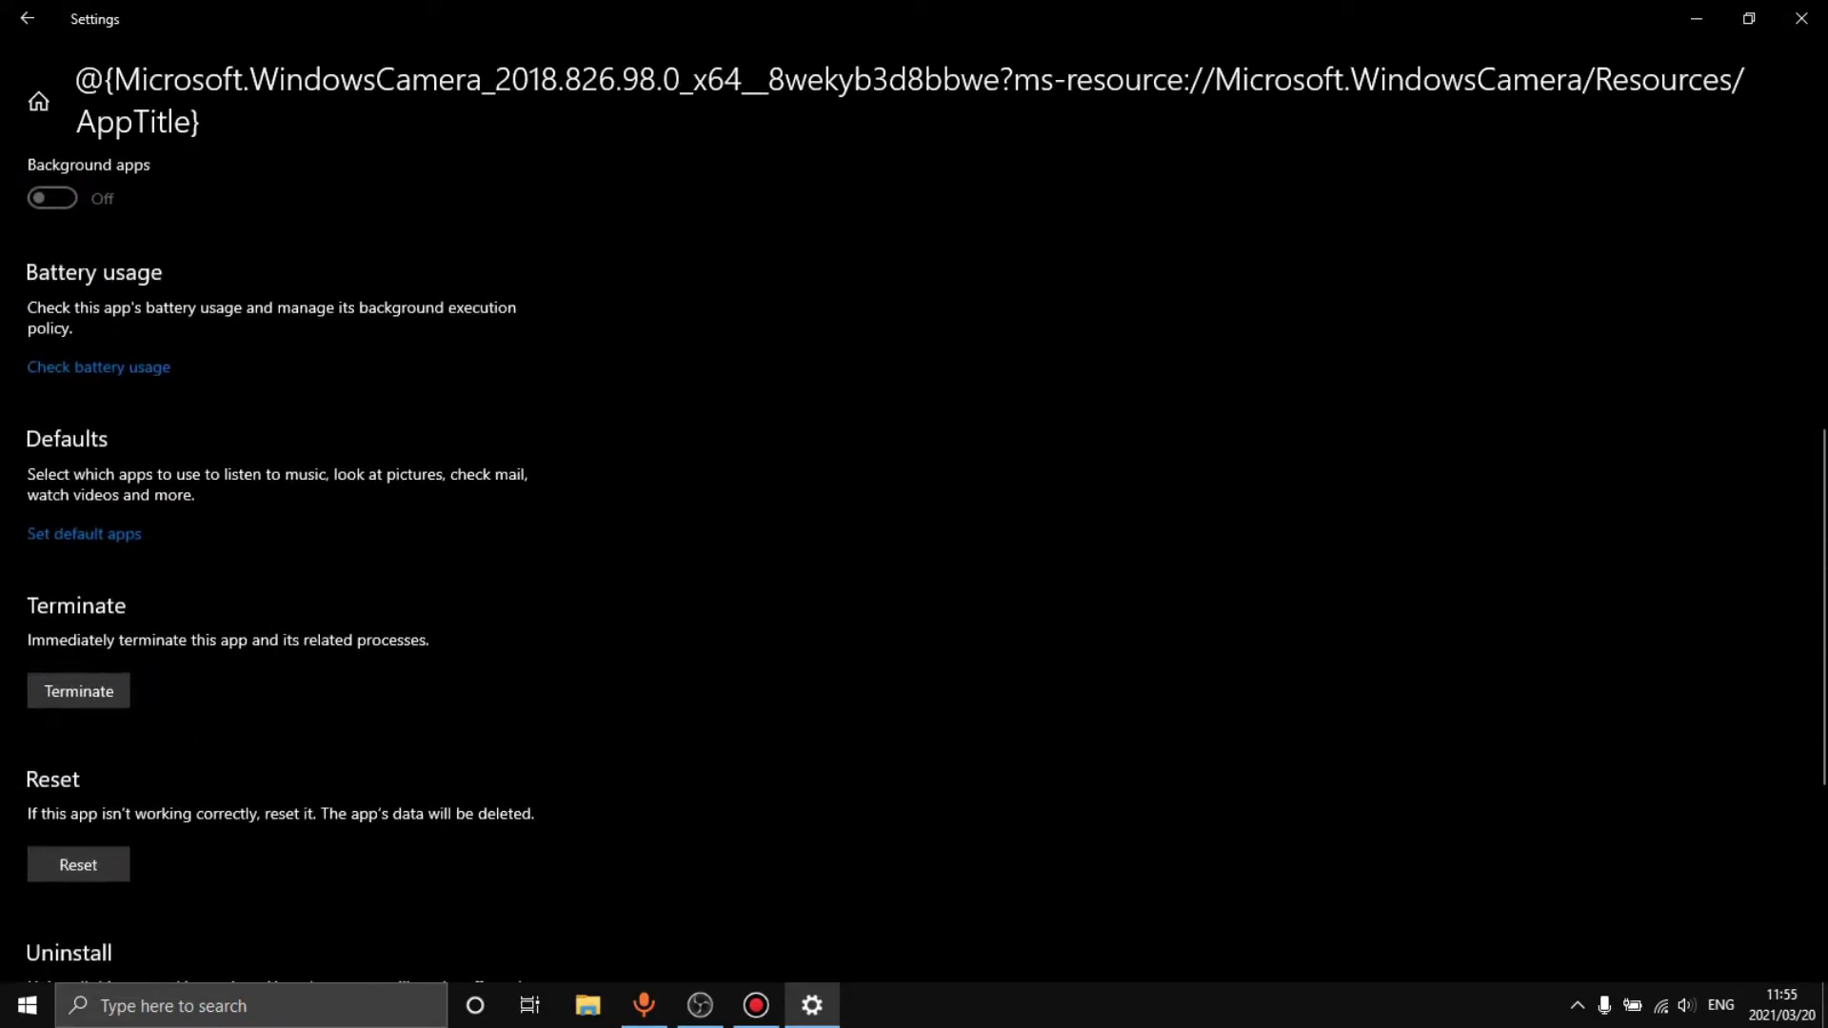
pyautogui.scroll(-4, 914, 557)
pyautogui.click(79, 441)
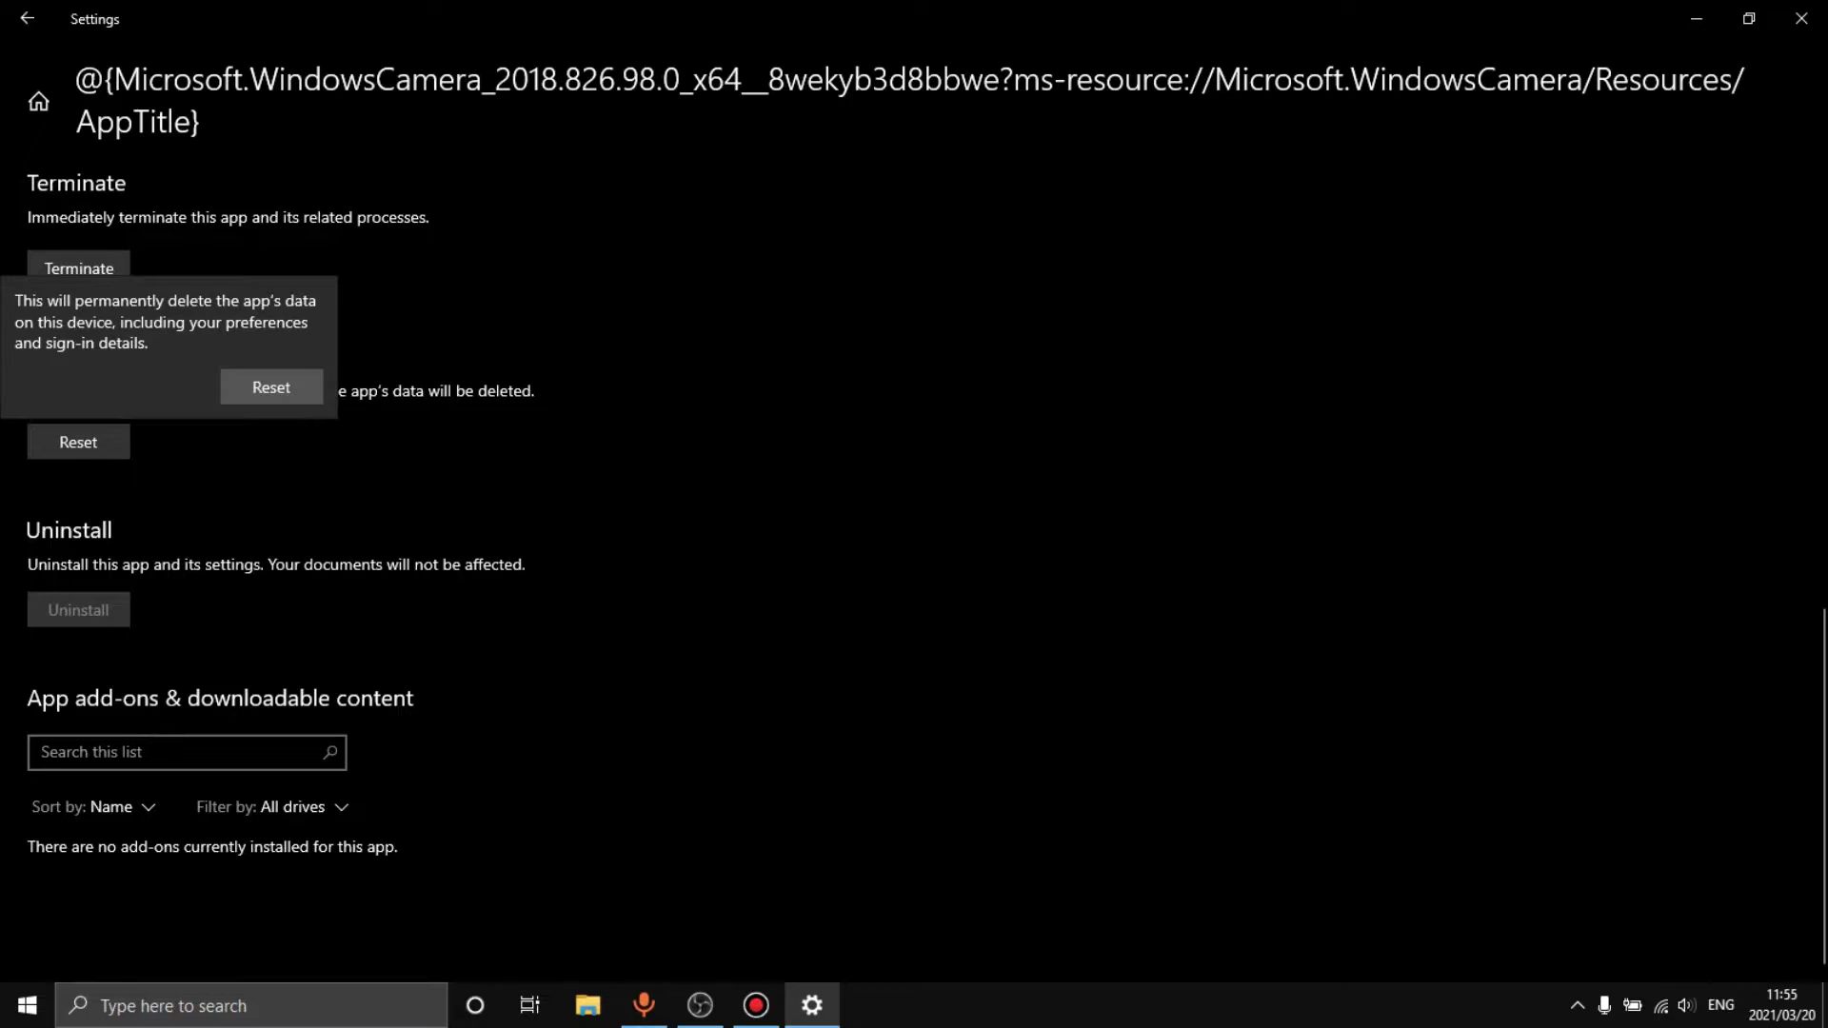
pyautogui.click(273, 386)
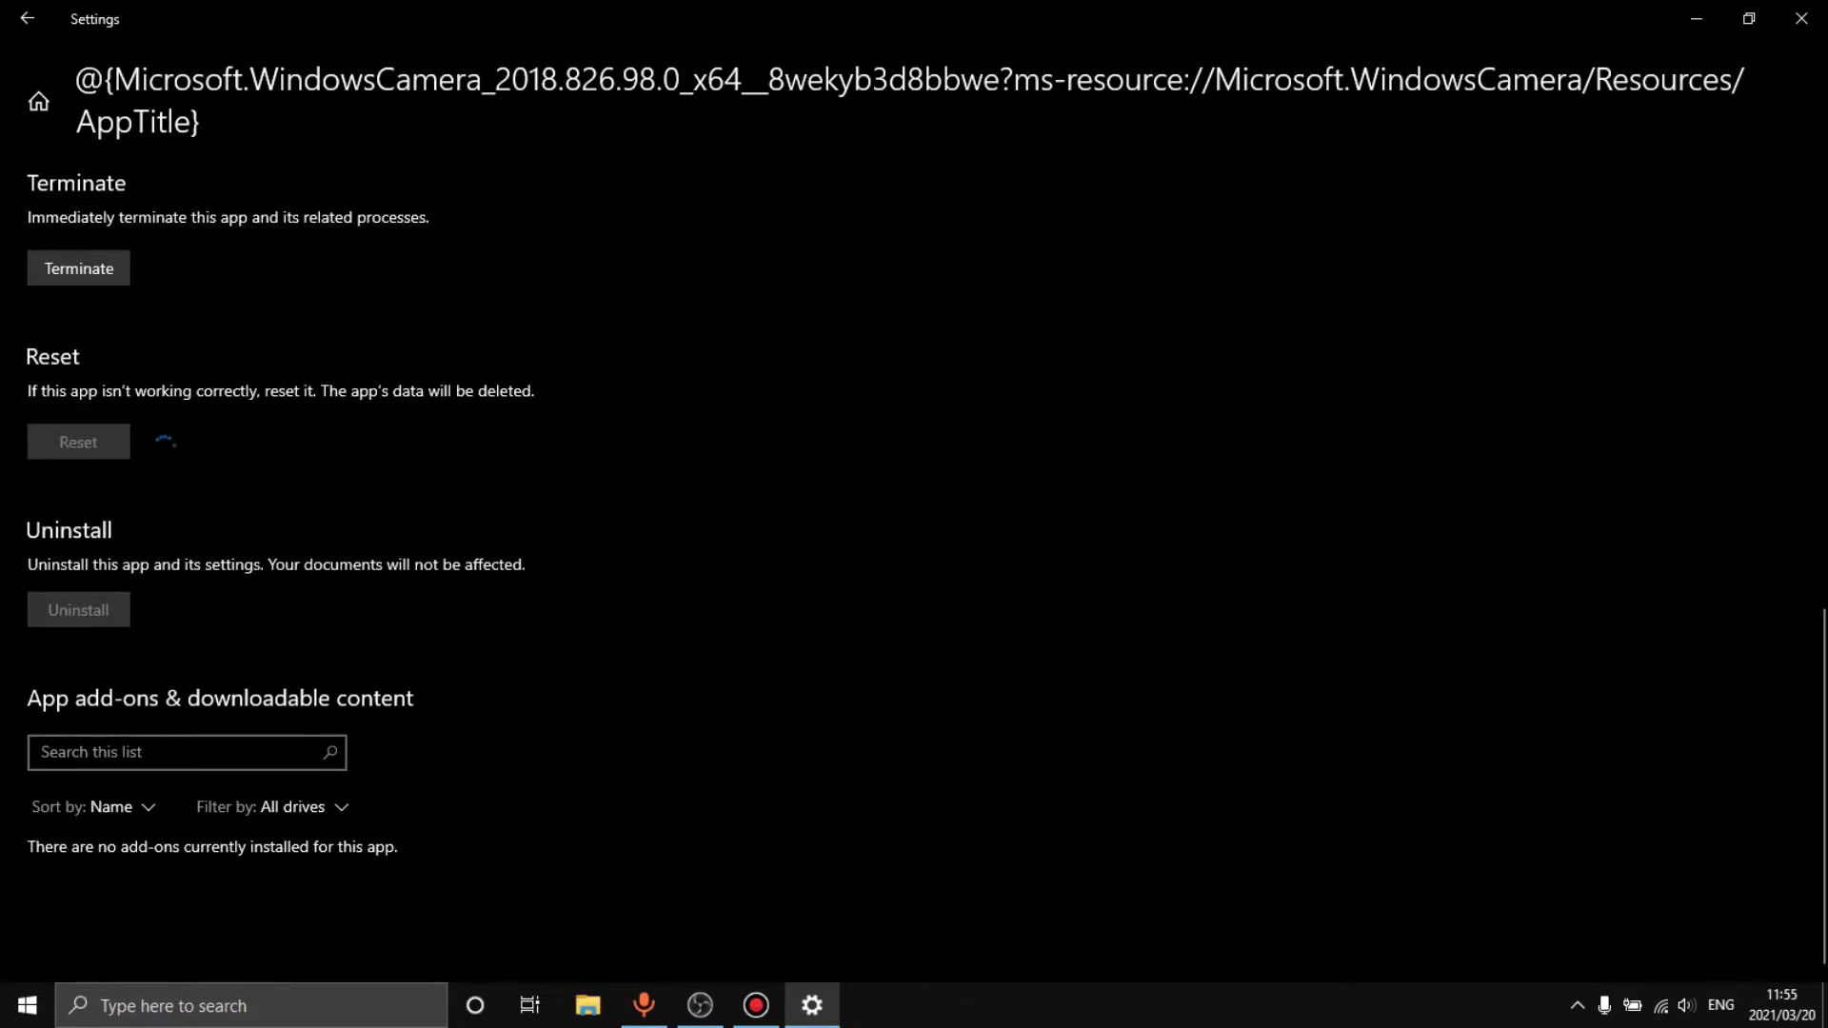
pyautogui.click(27, 18)
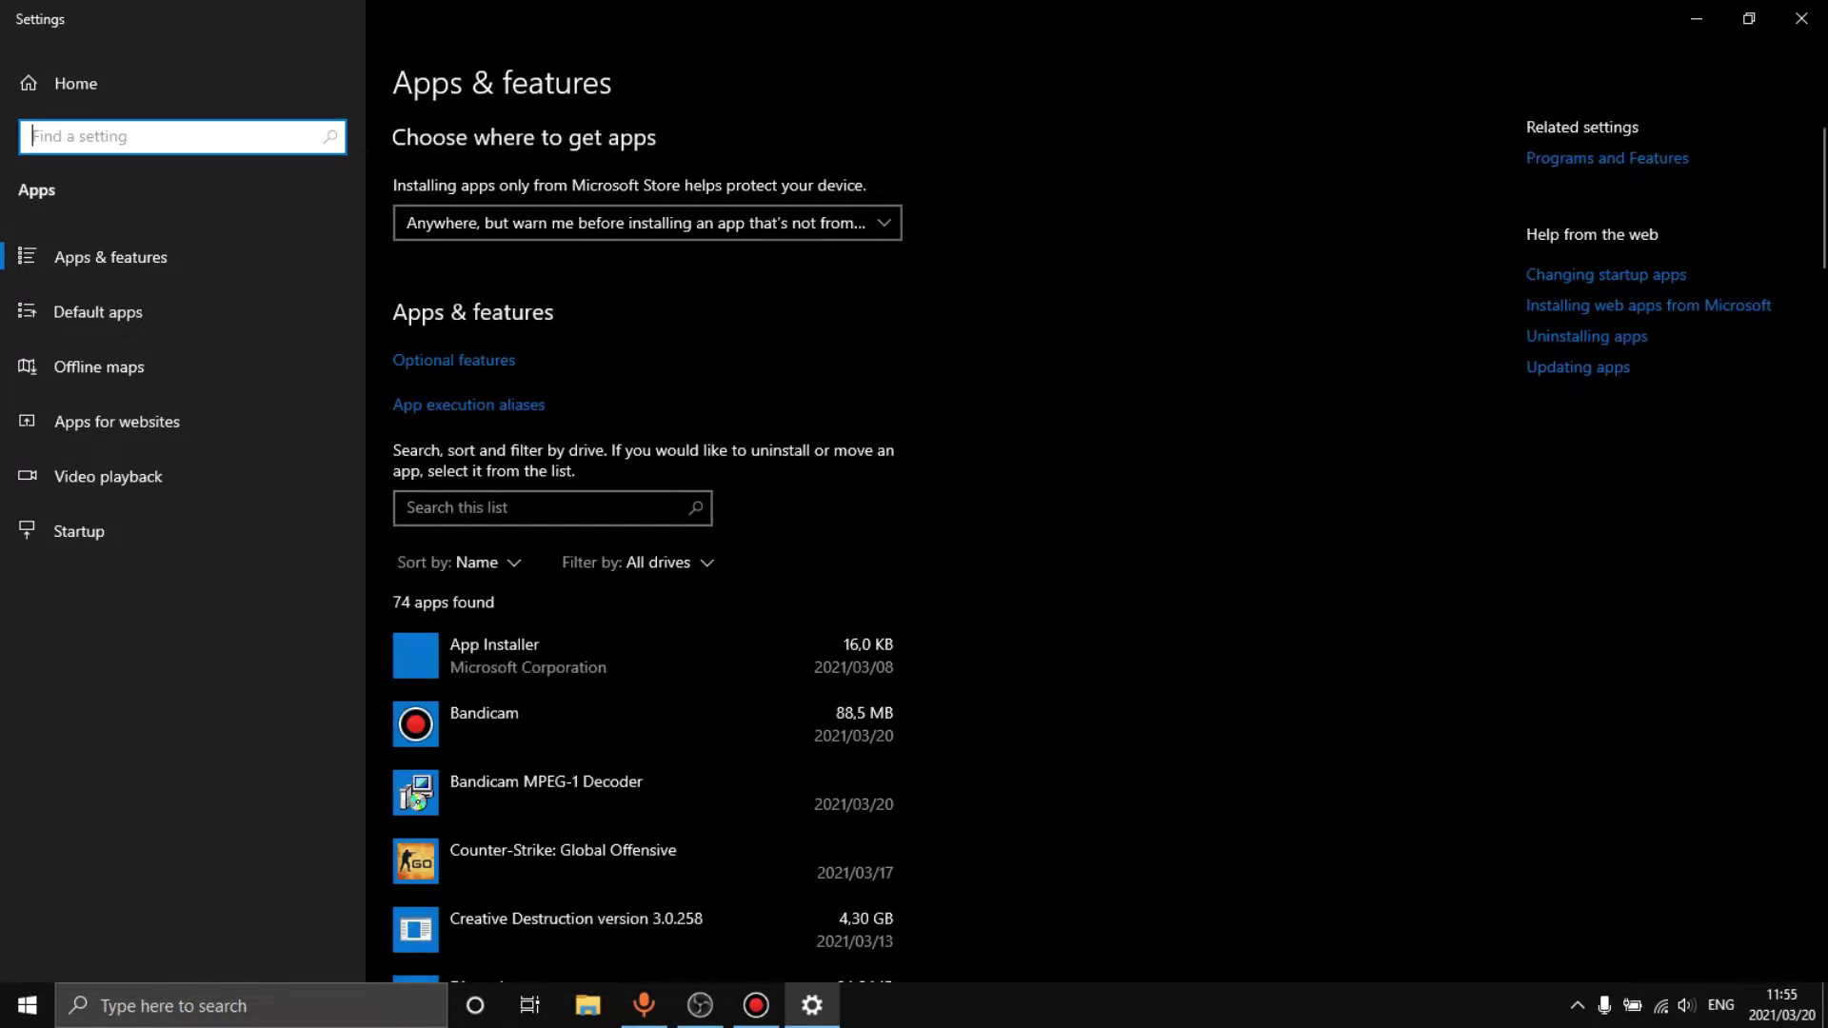
# Step: Uninstall the Films & TV app from the list of installed apps
pyautogui.scroll(-5, 416, 385)
pyautogui.scroll(-2, 416, 667)
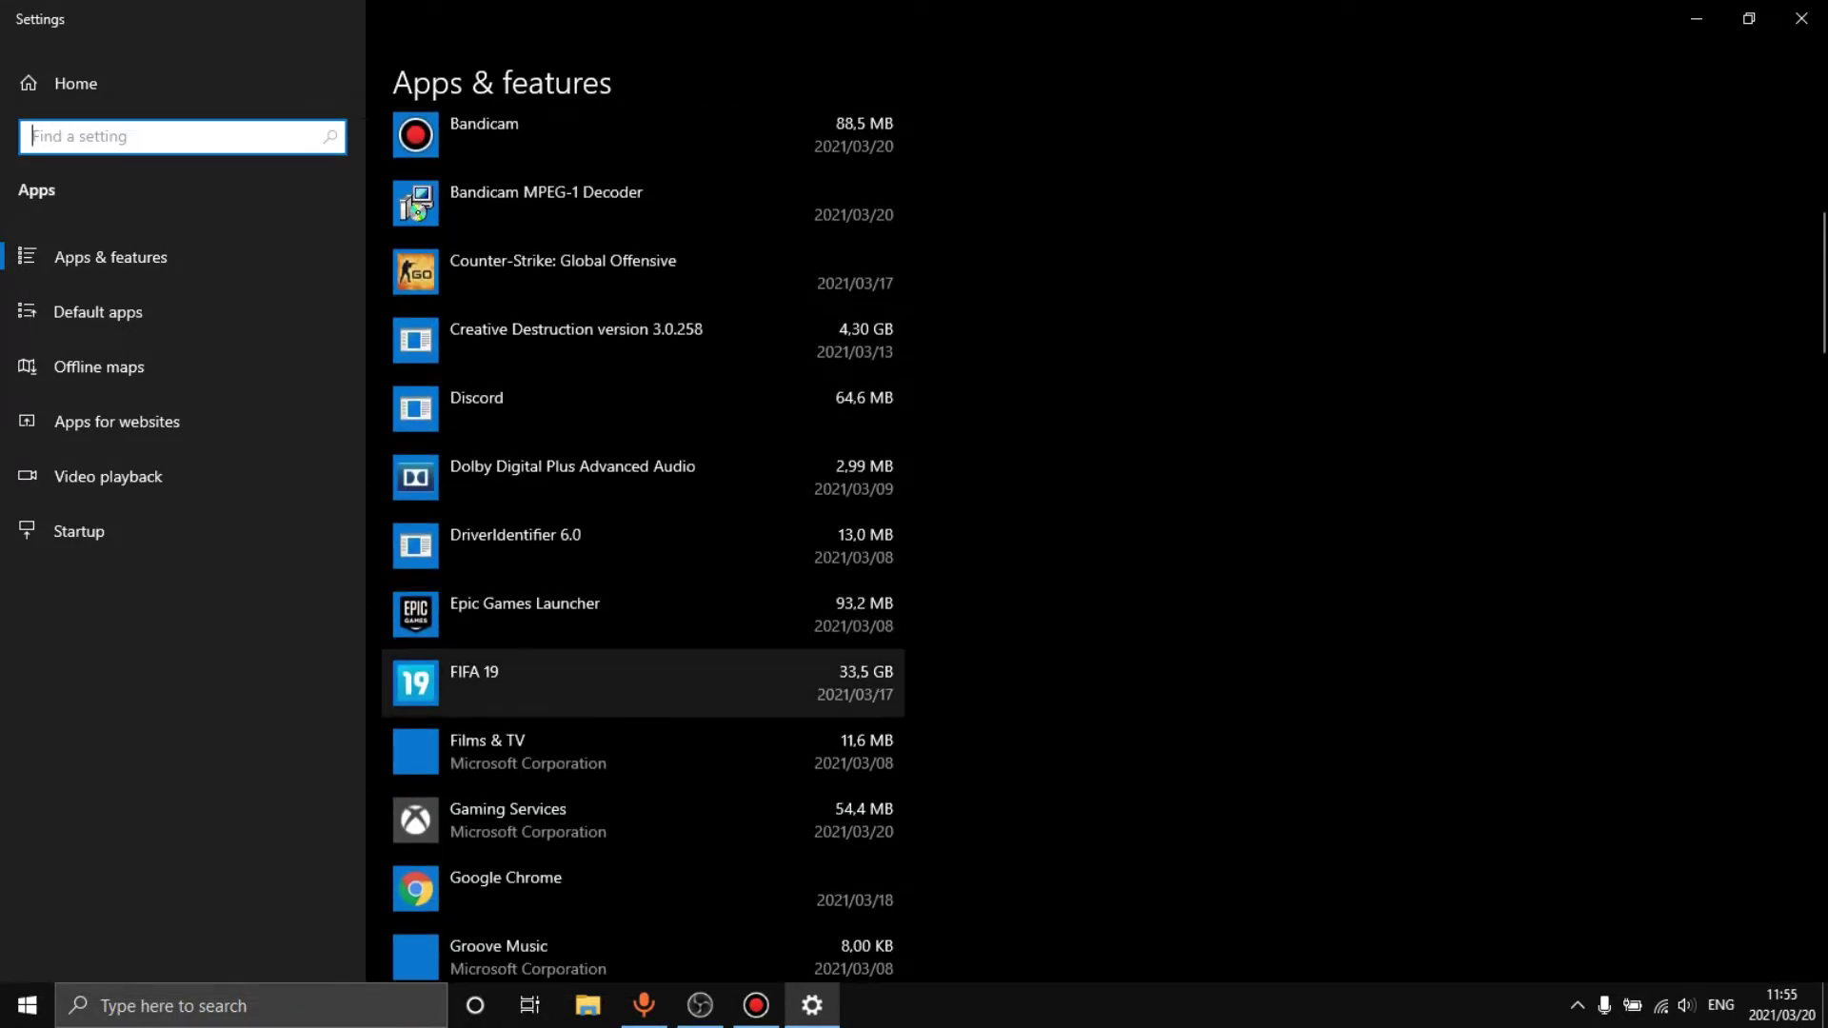
pyautogui.scroll(-3, 416, 572)
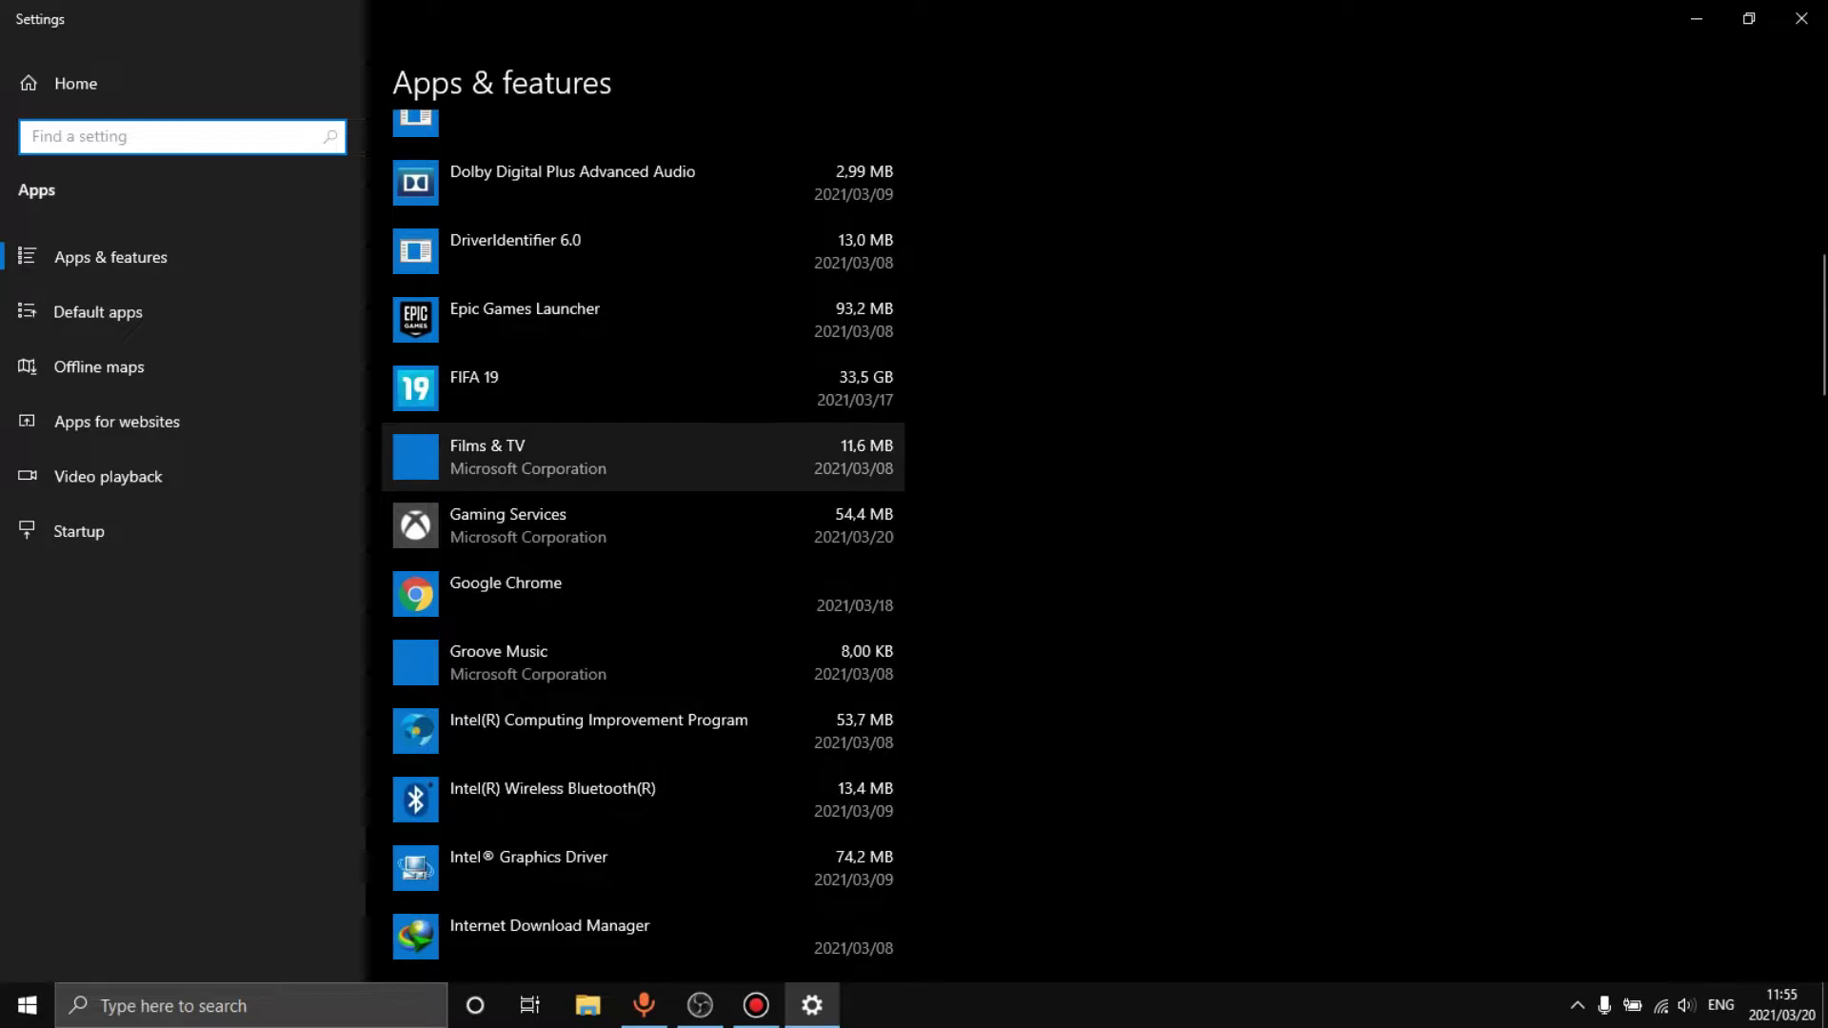
pyautogui.click(572, 457)
pyautogui.click(841, 553)
pyautogui.click(944, 496)
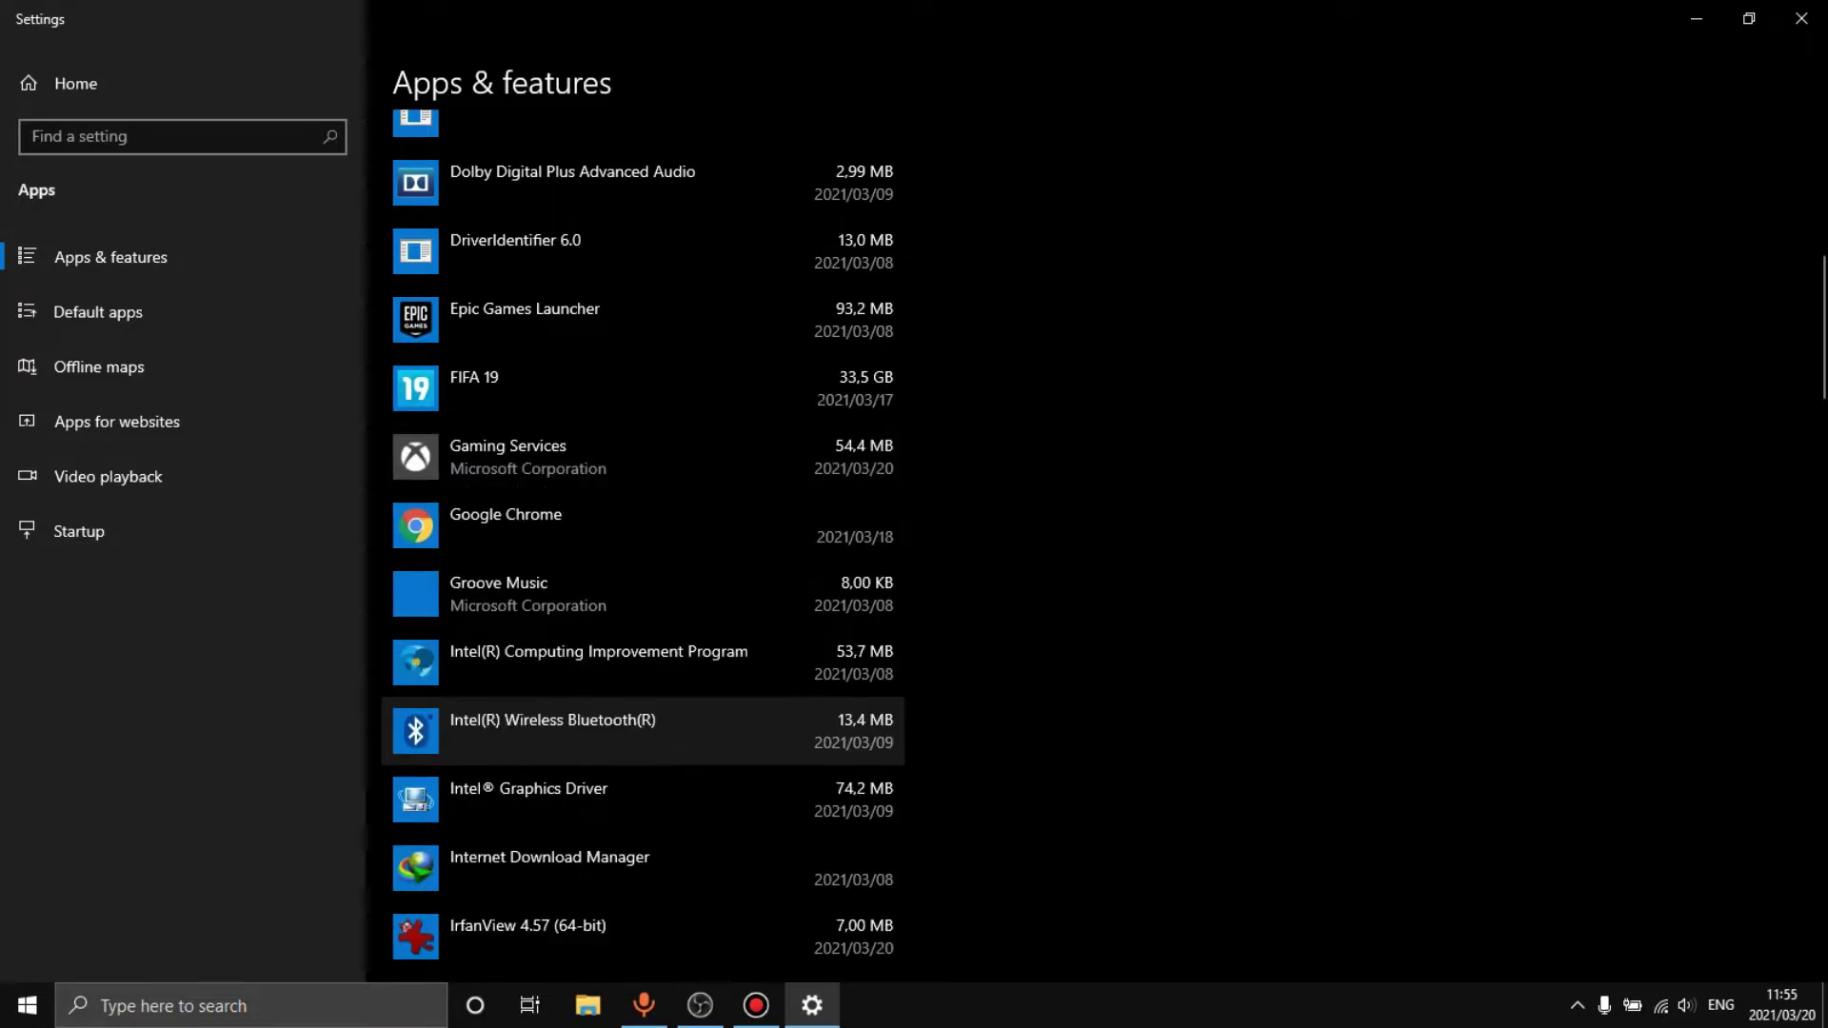
# Step: Review the remaining installed apps through the end of the list and close Settings
pyautogui.scroll(-10, 643, 748)
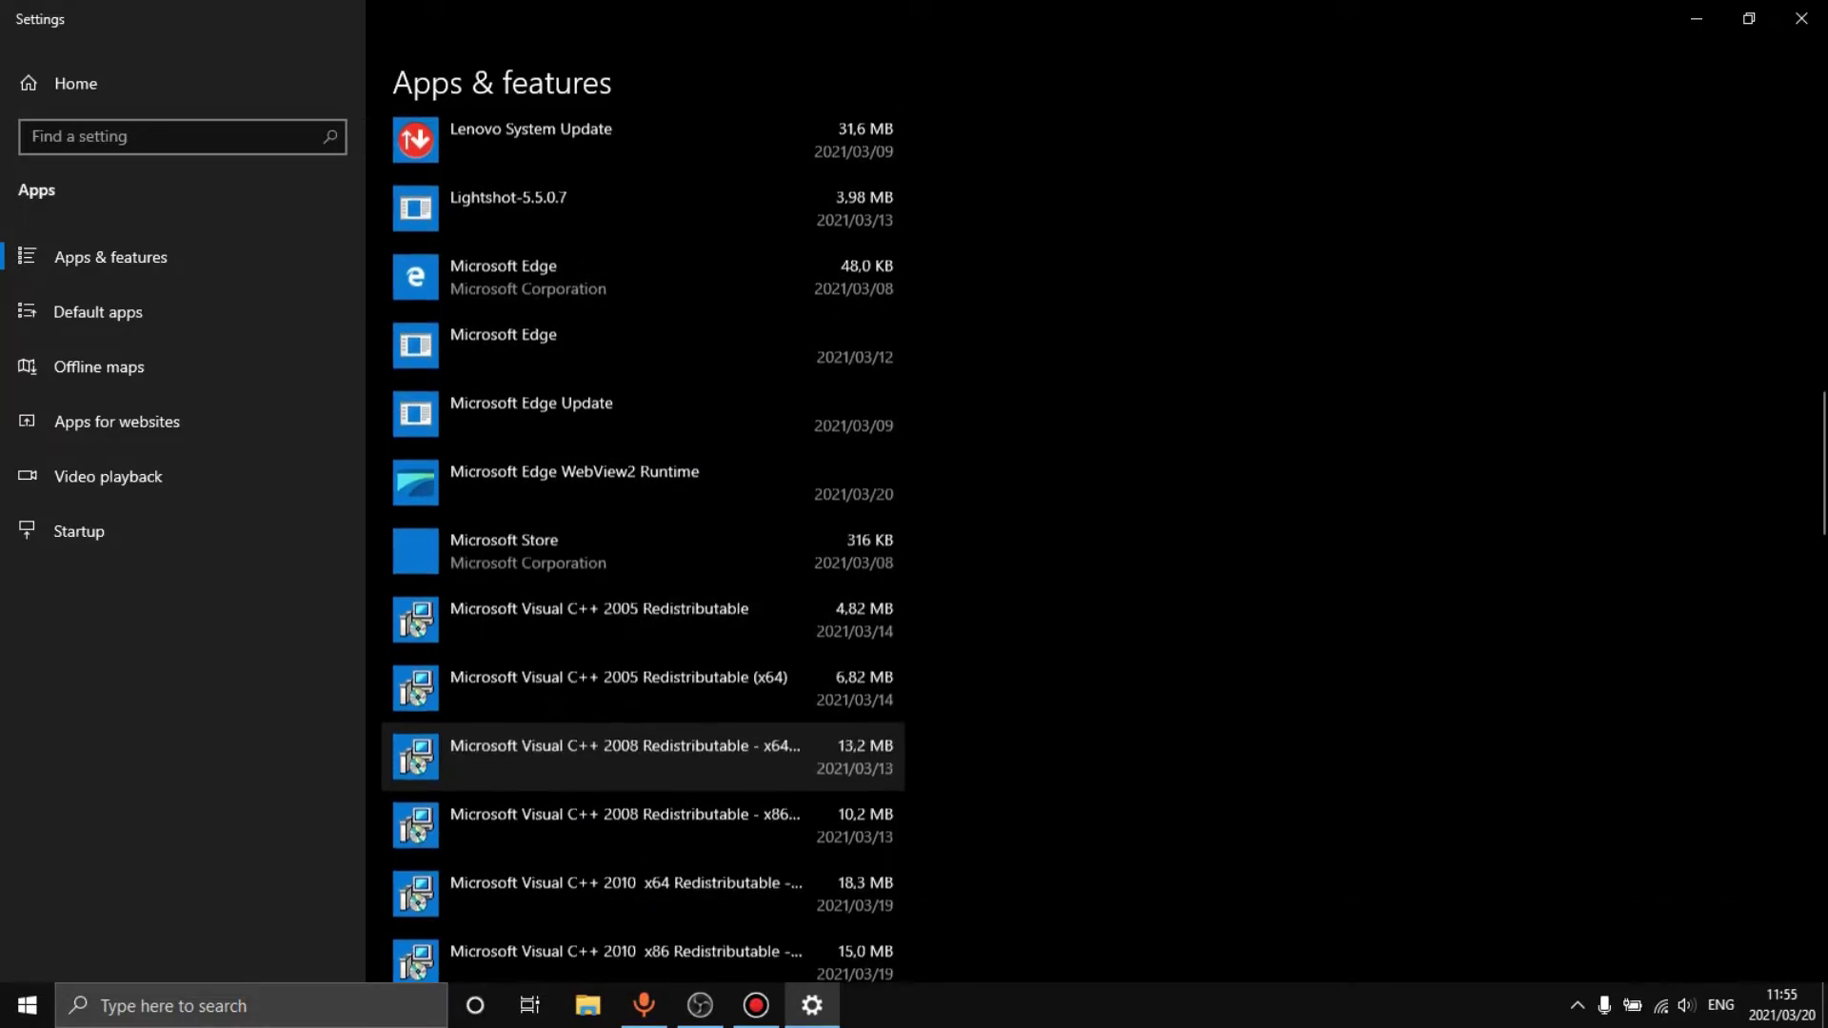
pyautogui.scroll(-15, 642, 757)
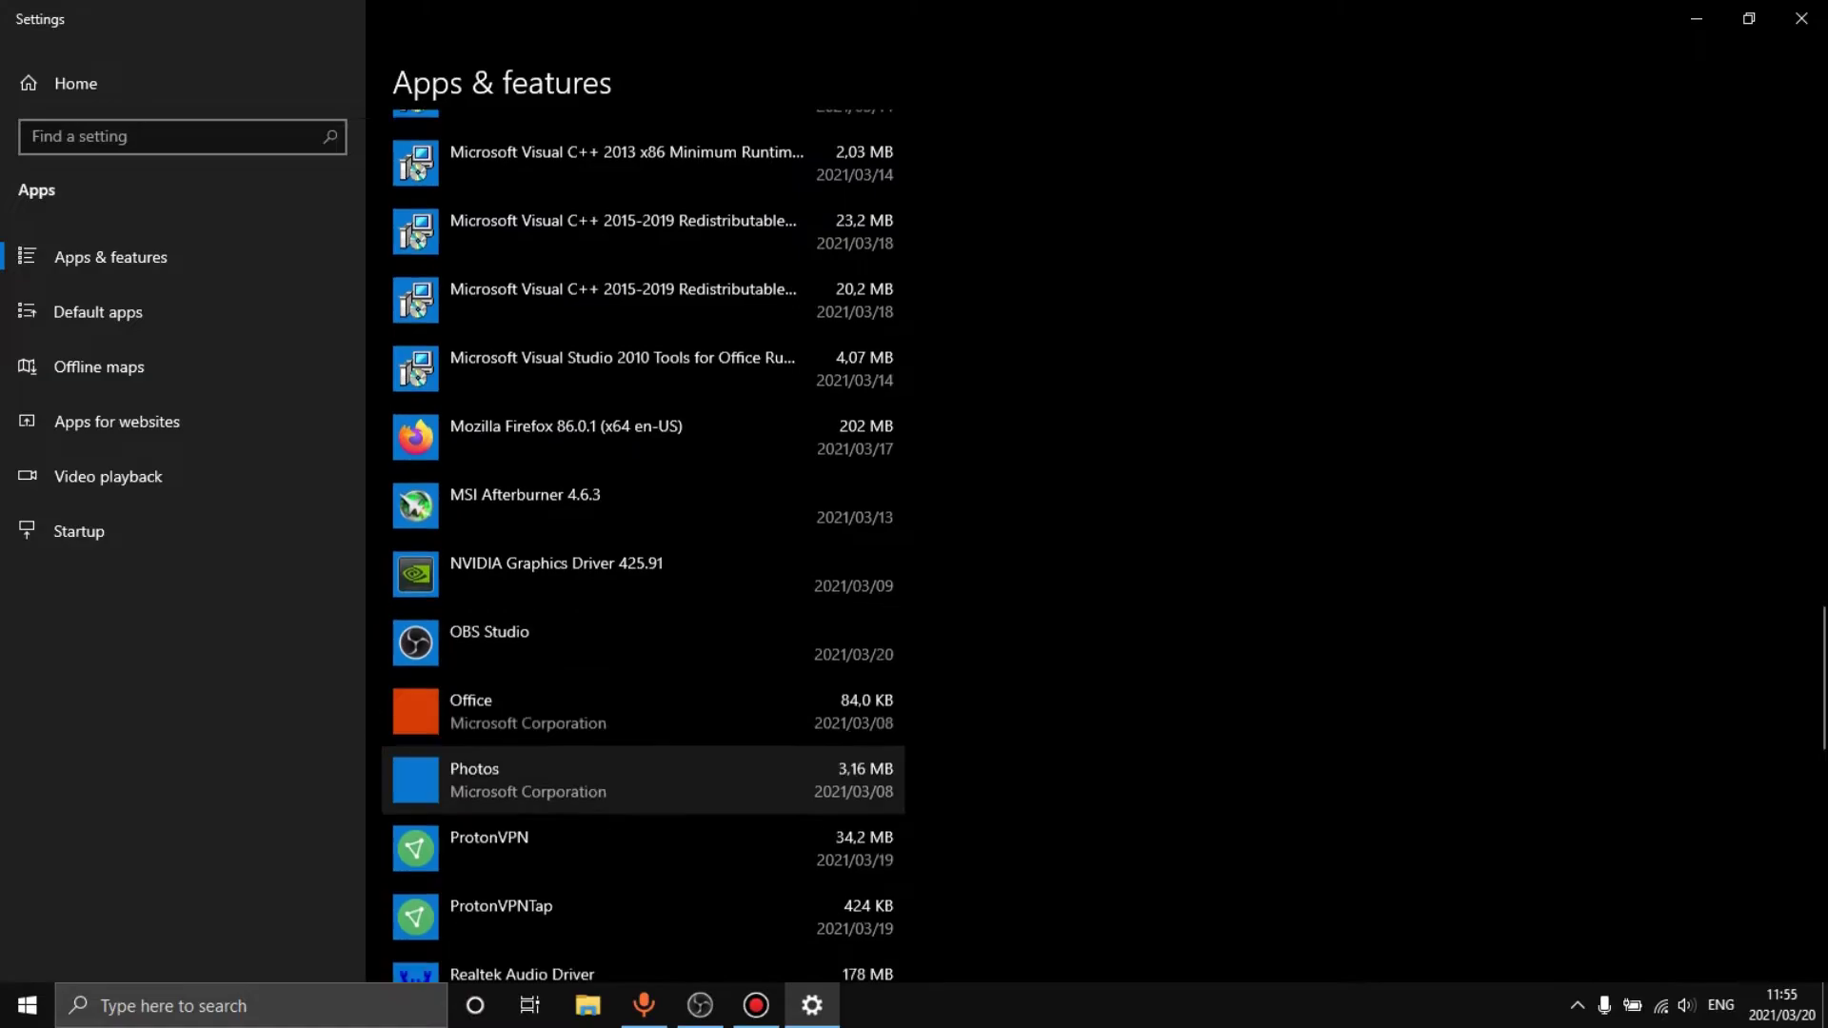
pyautogui.scroll(-9, 643, 752)
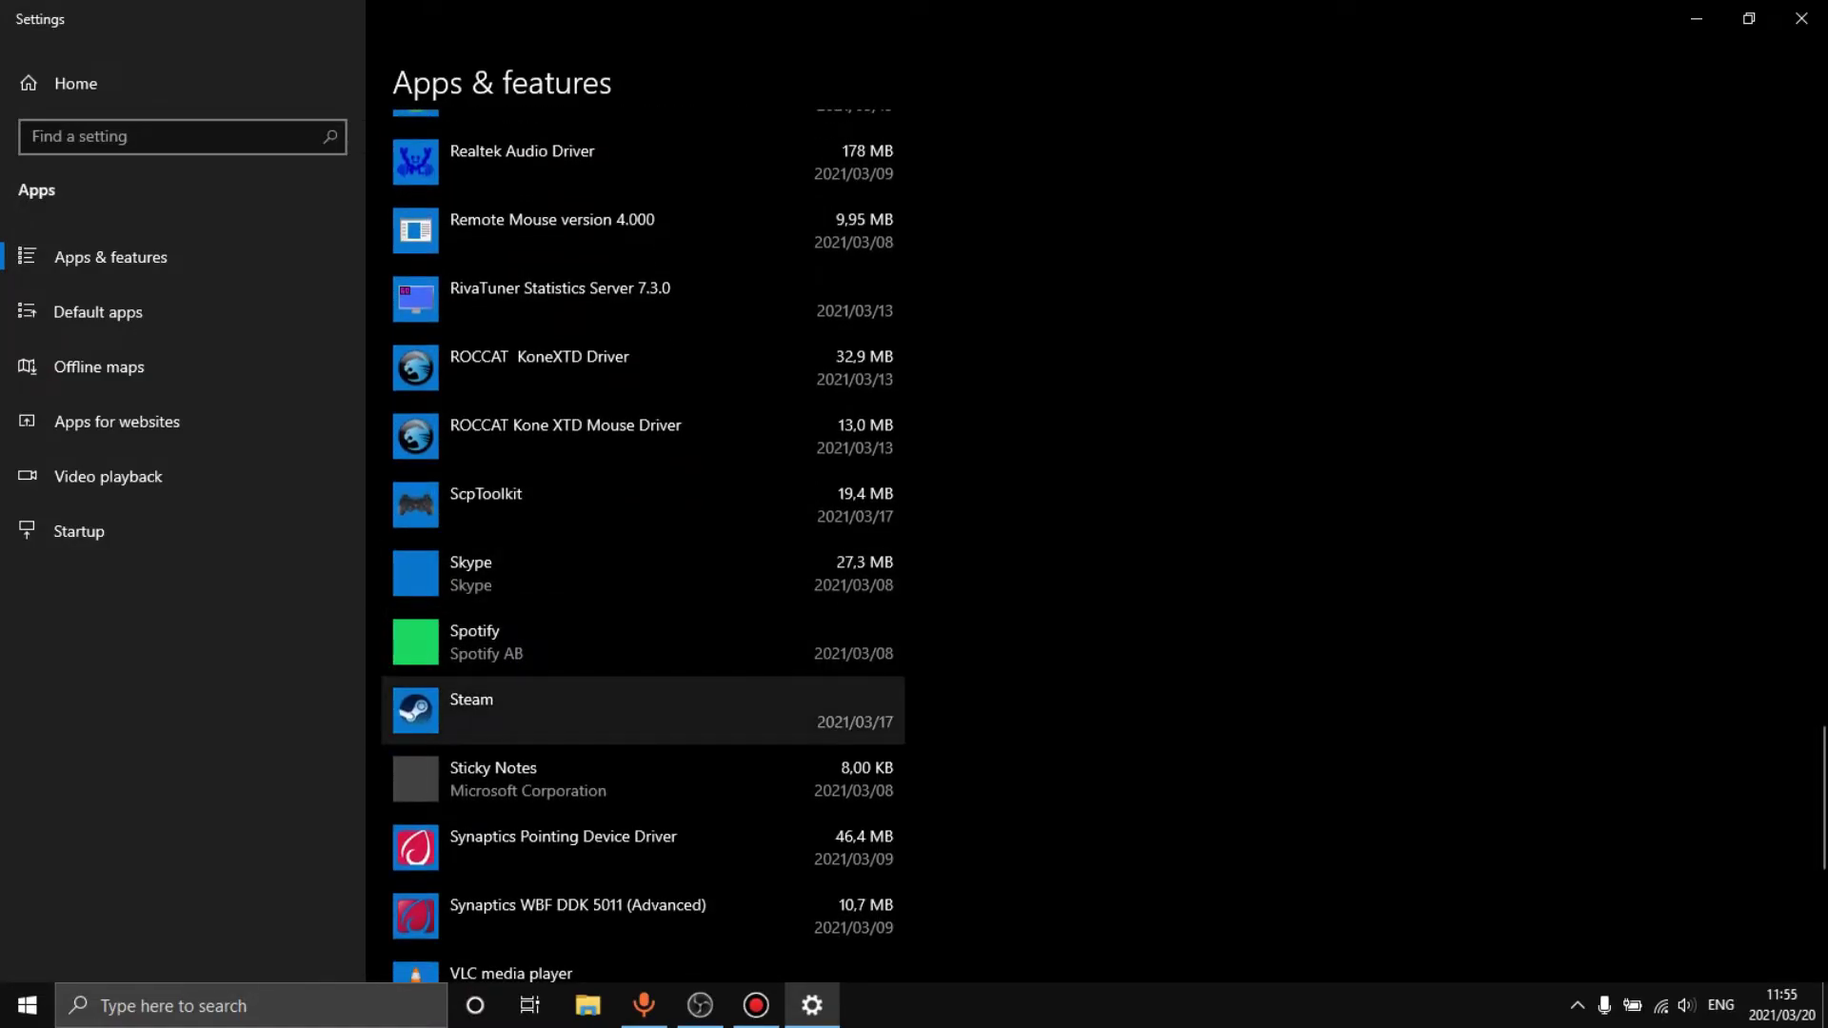
pyautogui.scroll(-7, 643, 741)
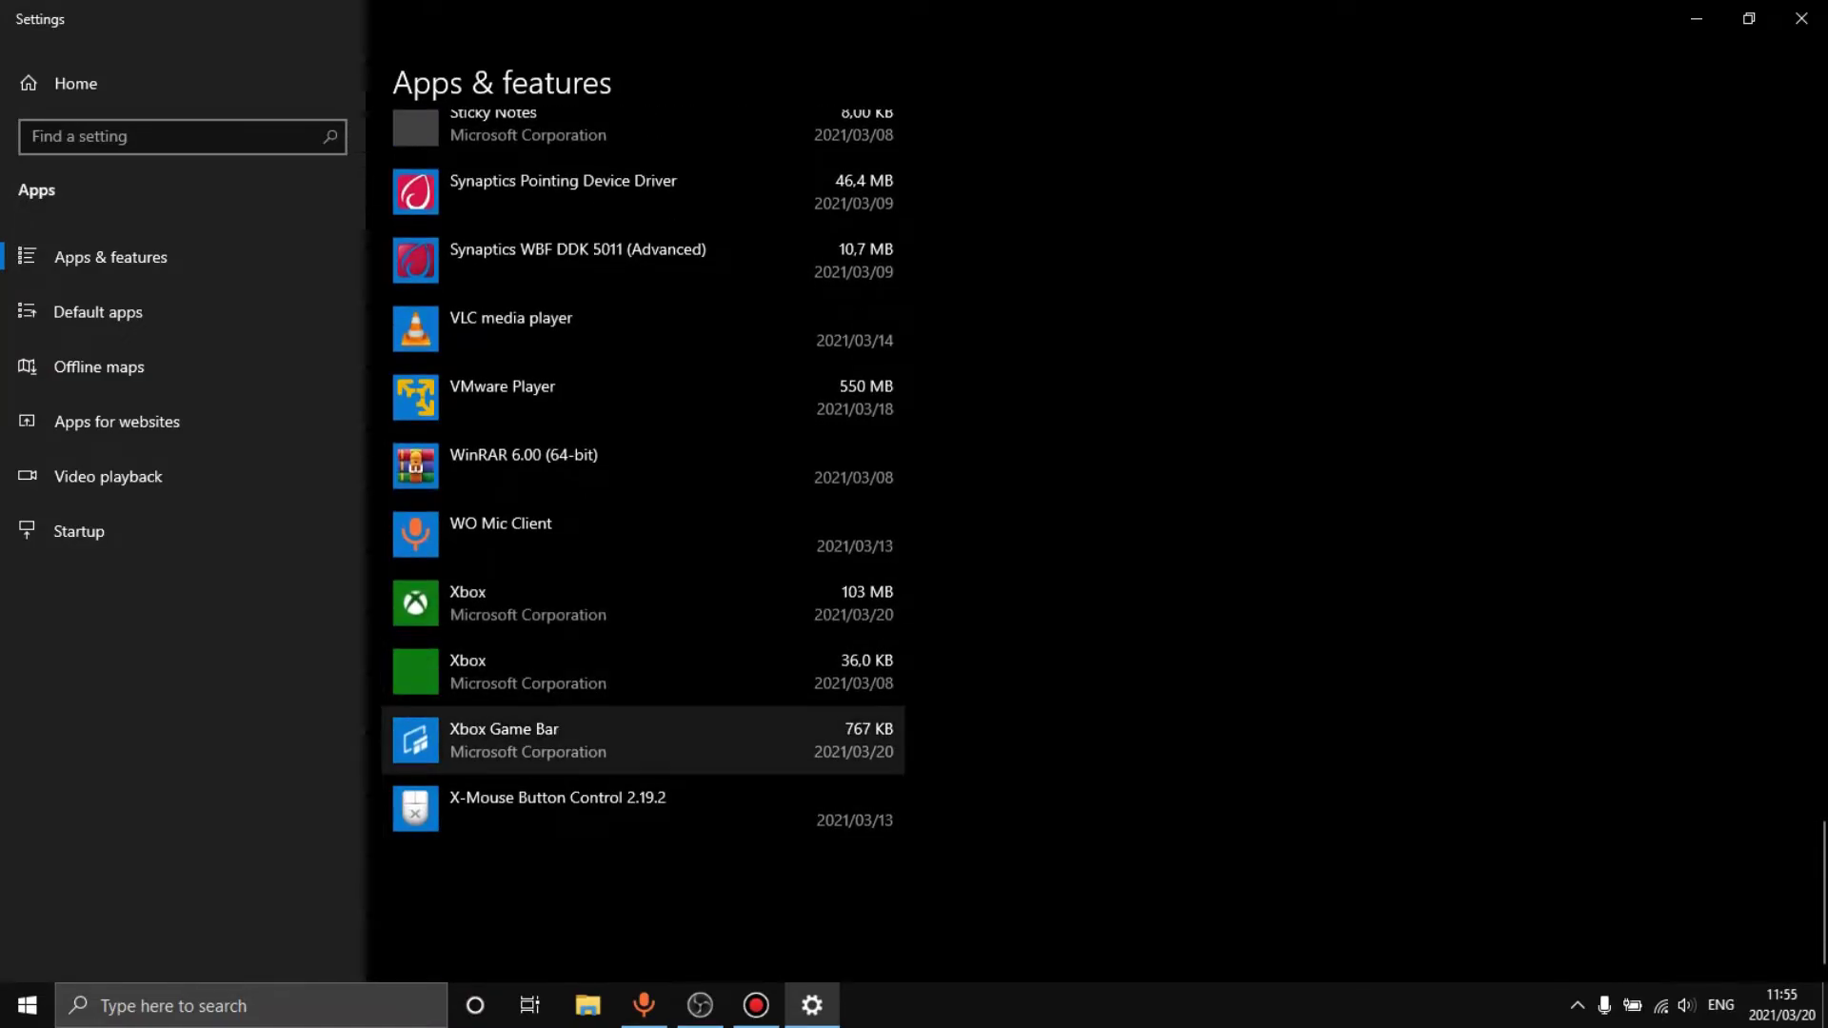
pyautogui.click(1802, 18)
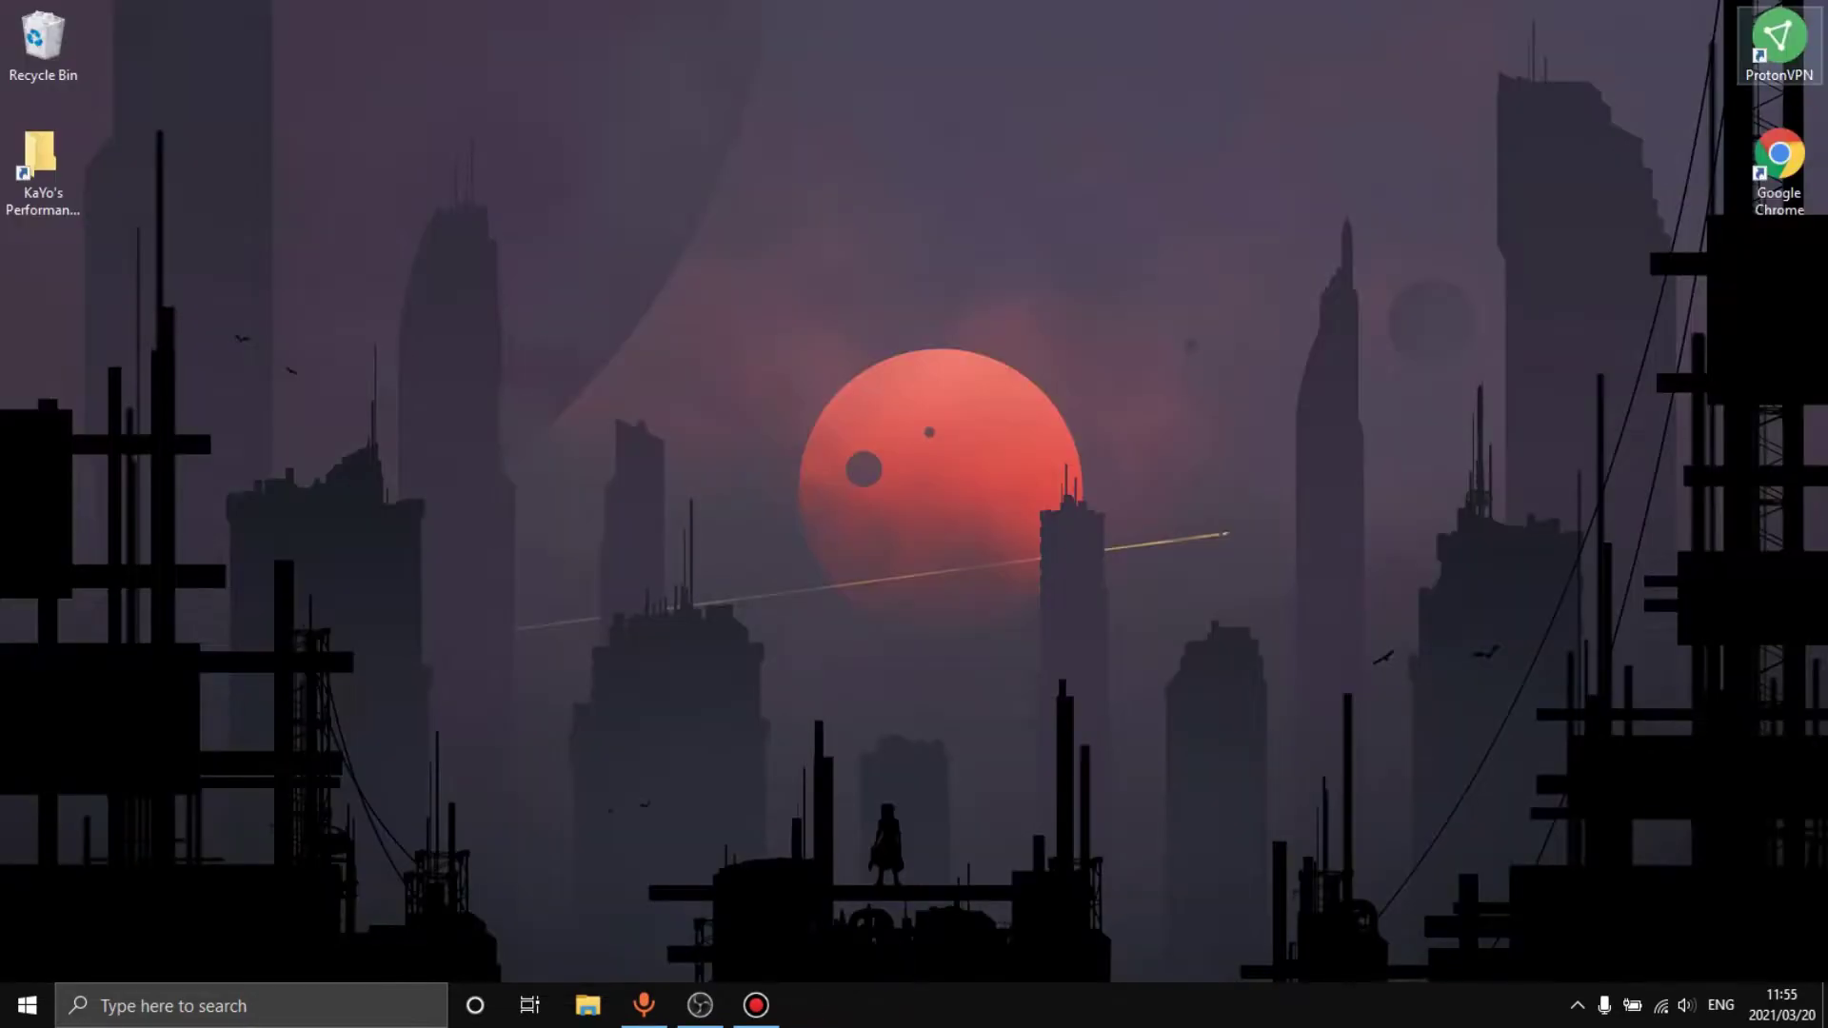
# Step: Open Task Manager, examine the performance, app history and start-up program listings, and close it
pyautogui.rightClick(958, 1002)
pyautogui.click(1000, 882)
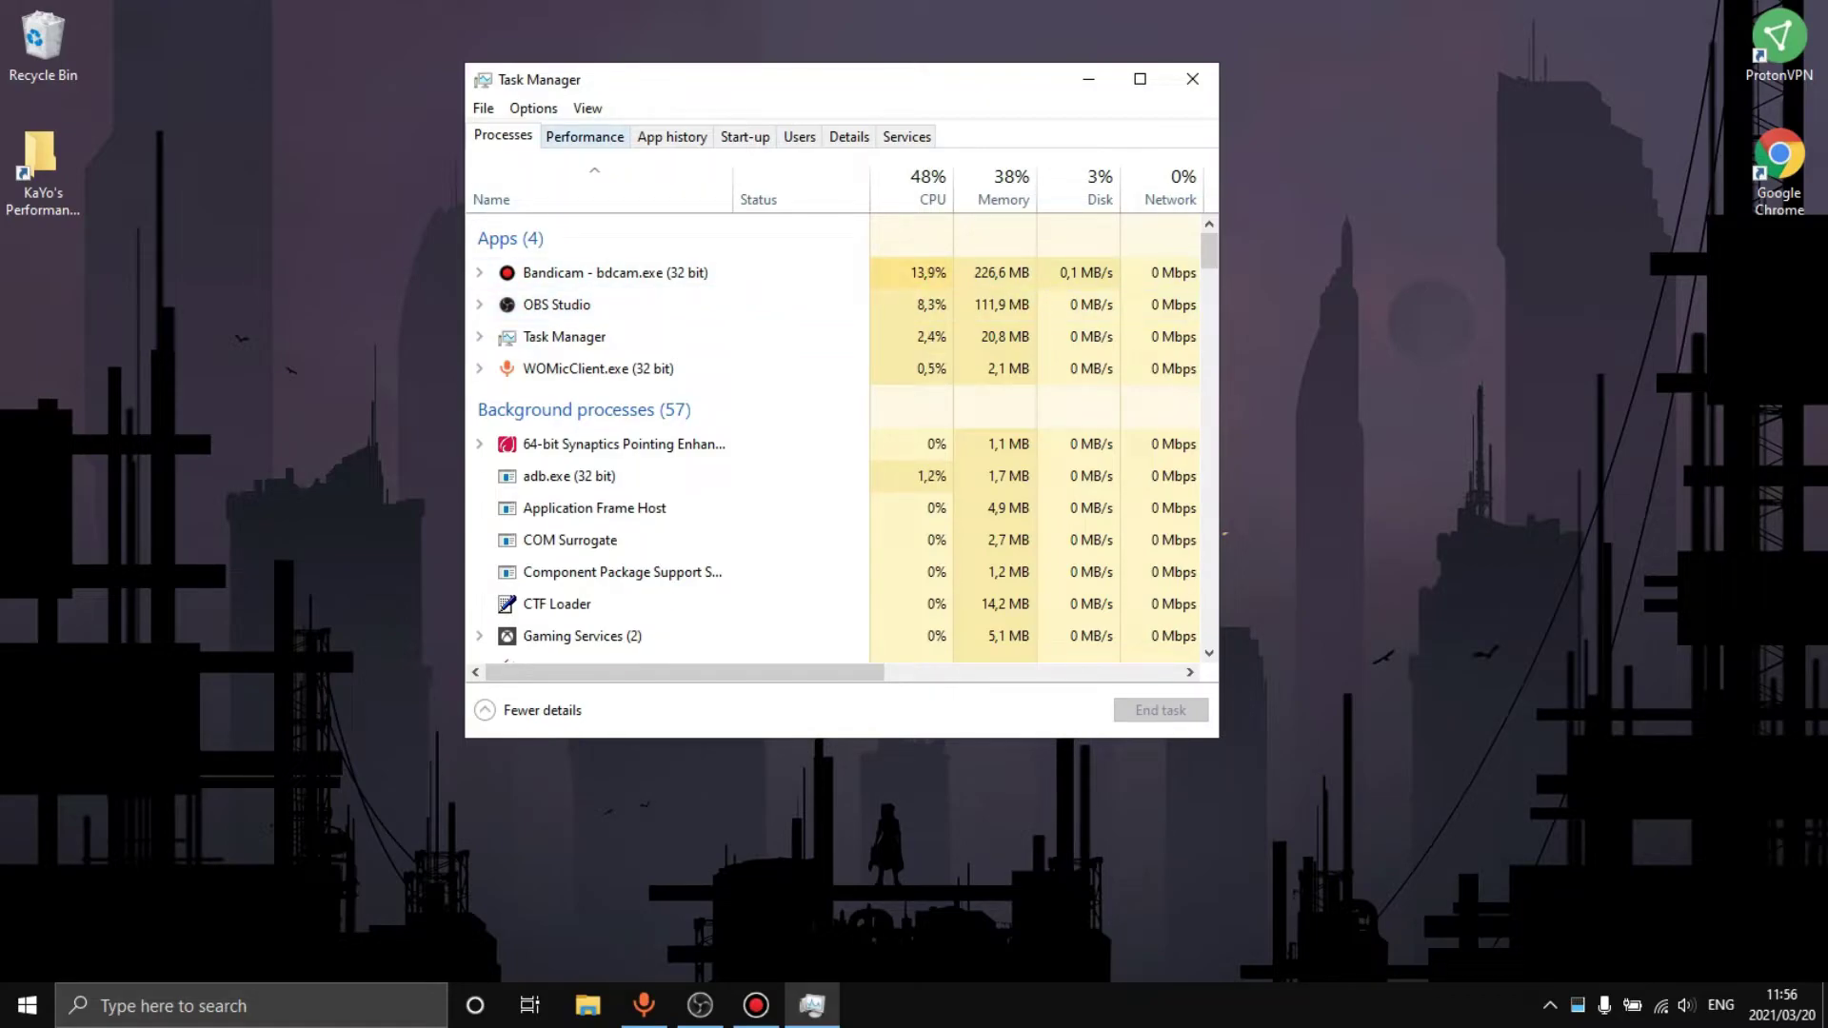
pyautogui.doubleClick(585, 136)
pyautogui.rightClick(624, 98)
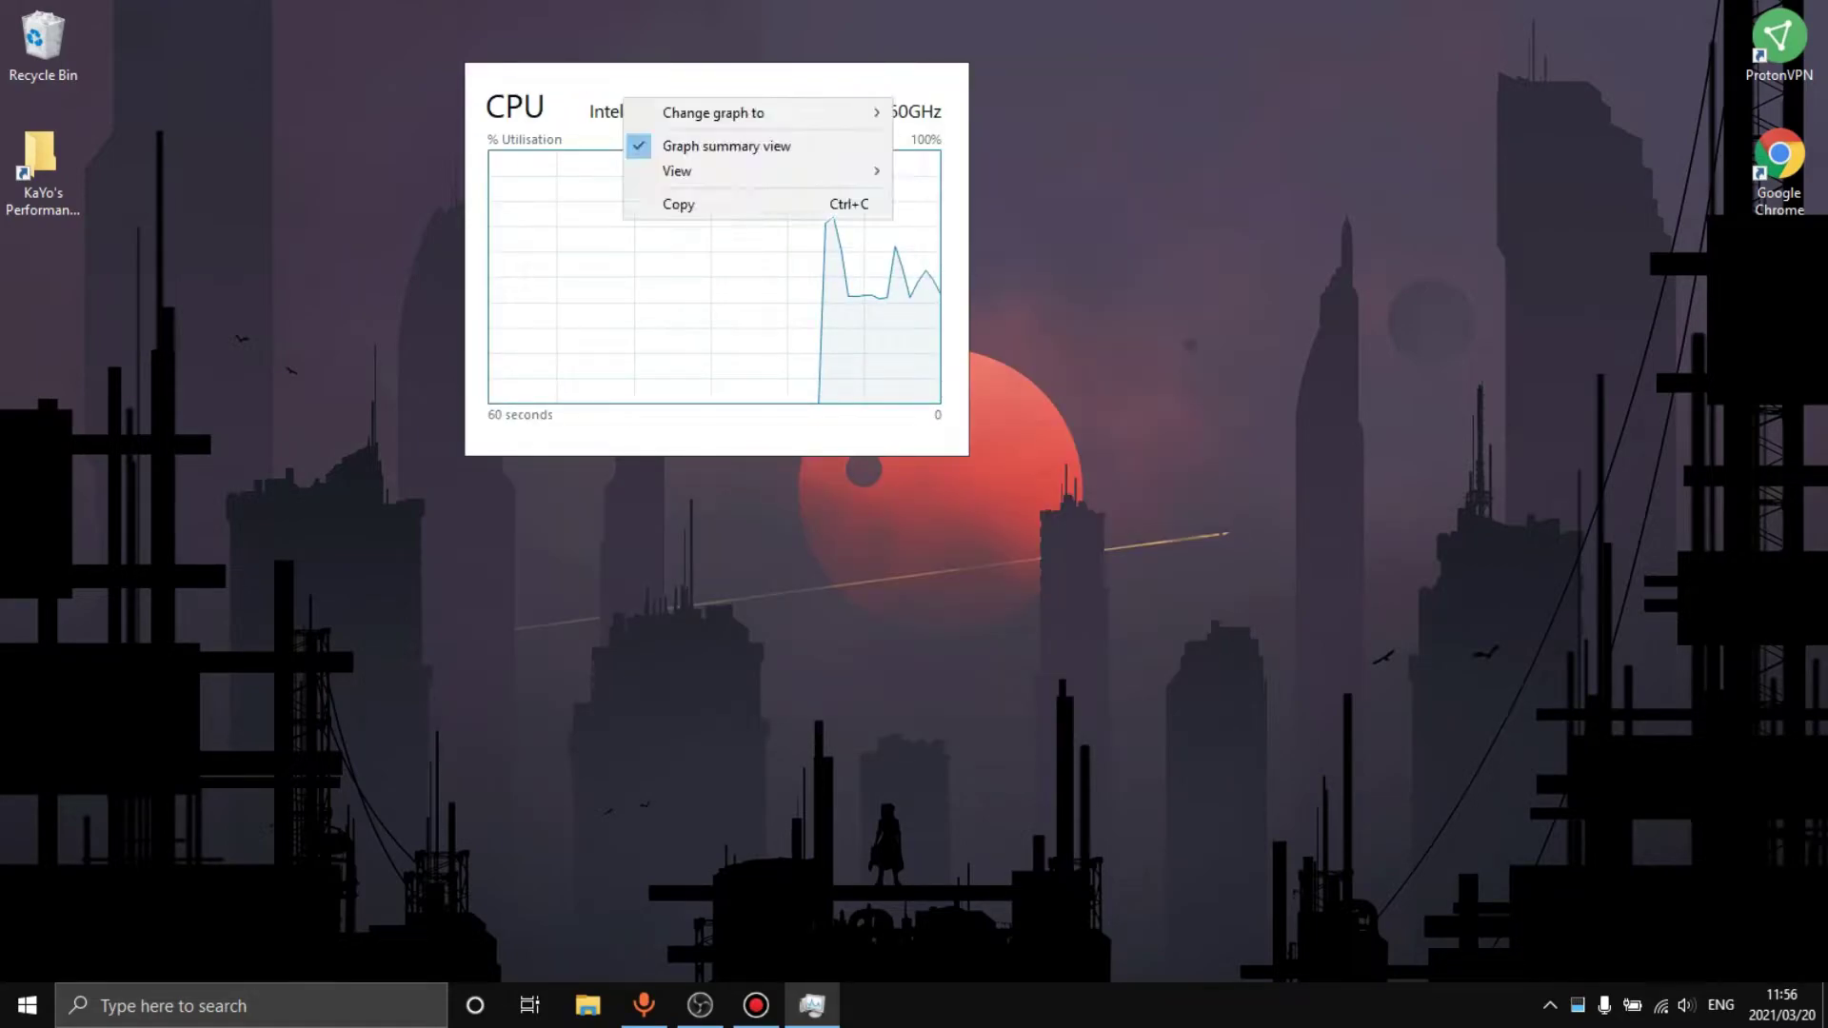
pyautogui.click(704, 146)
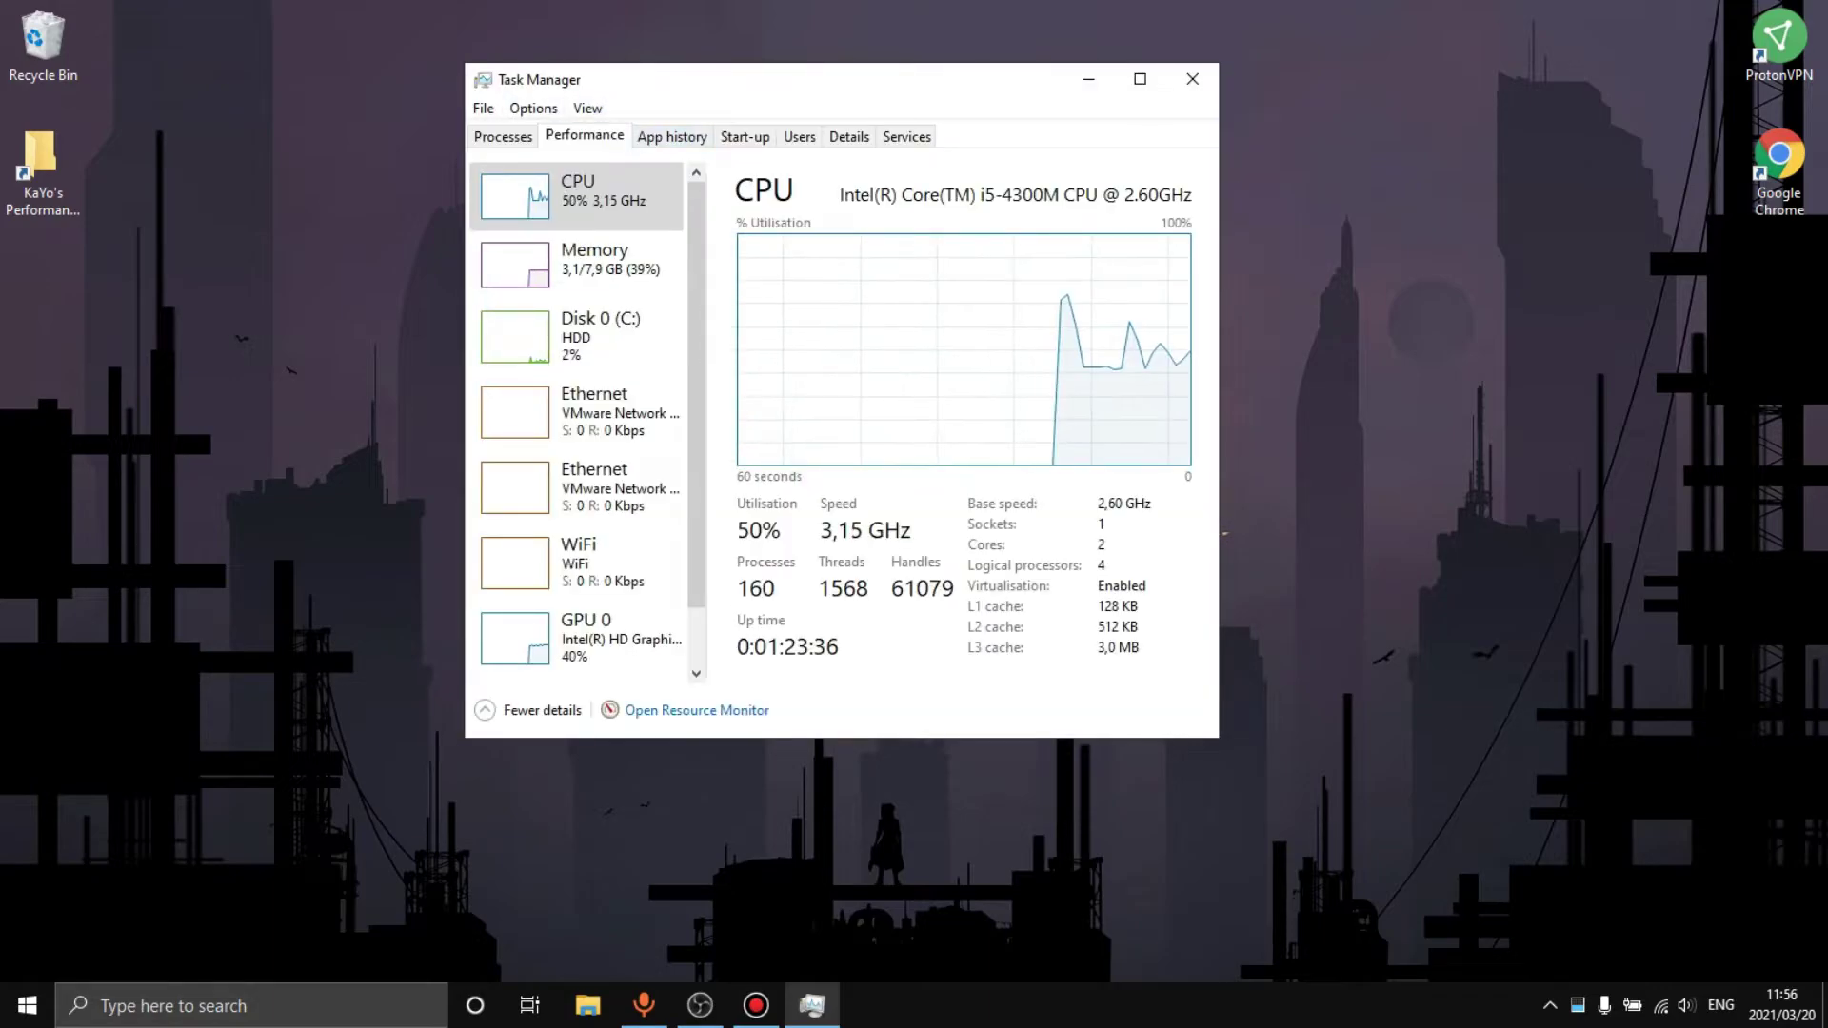
pyautogui.click(671, 136)
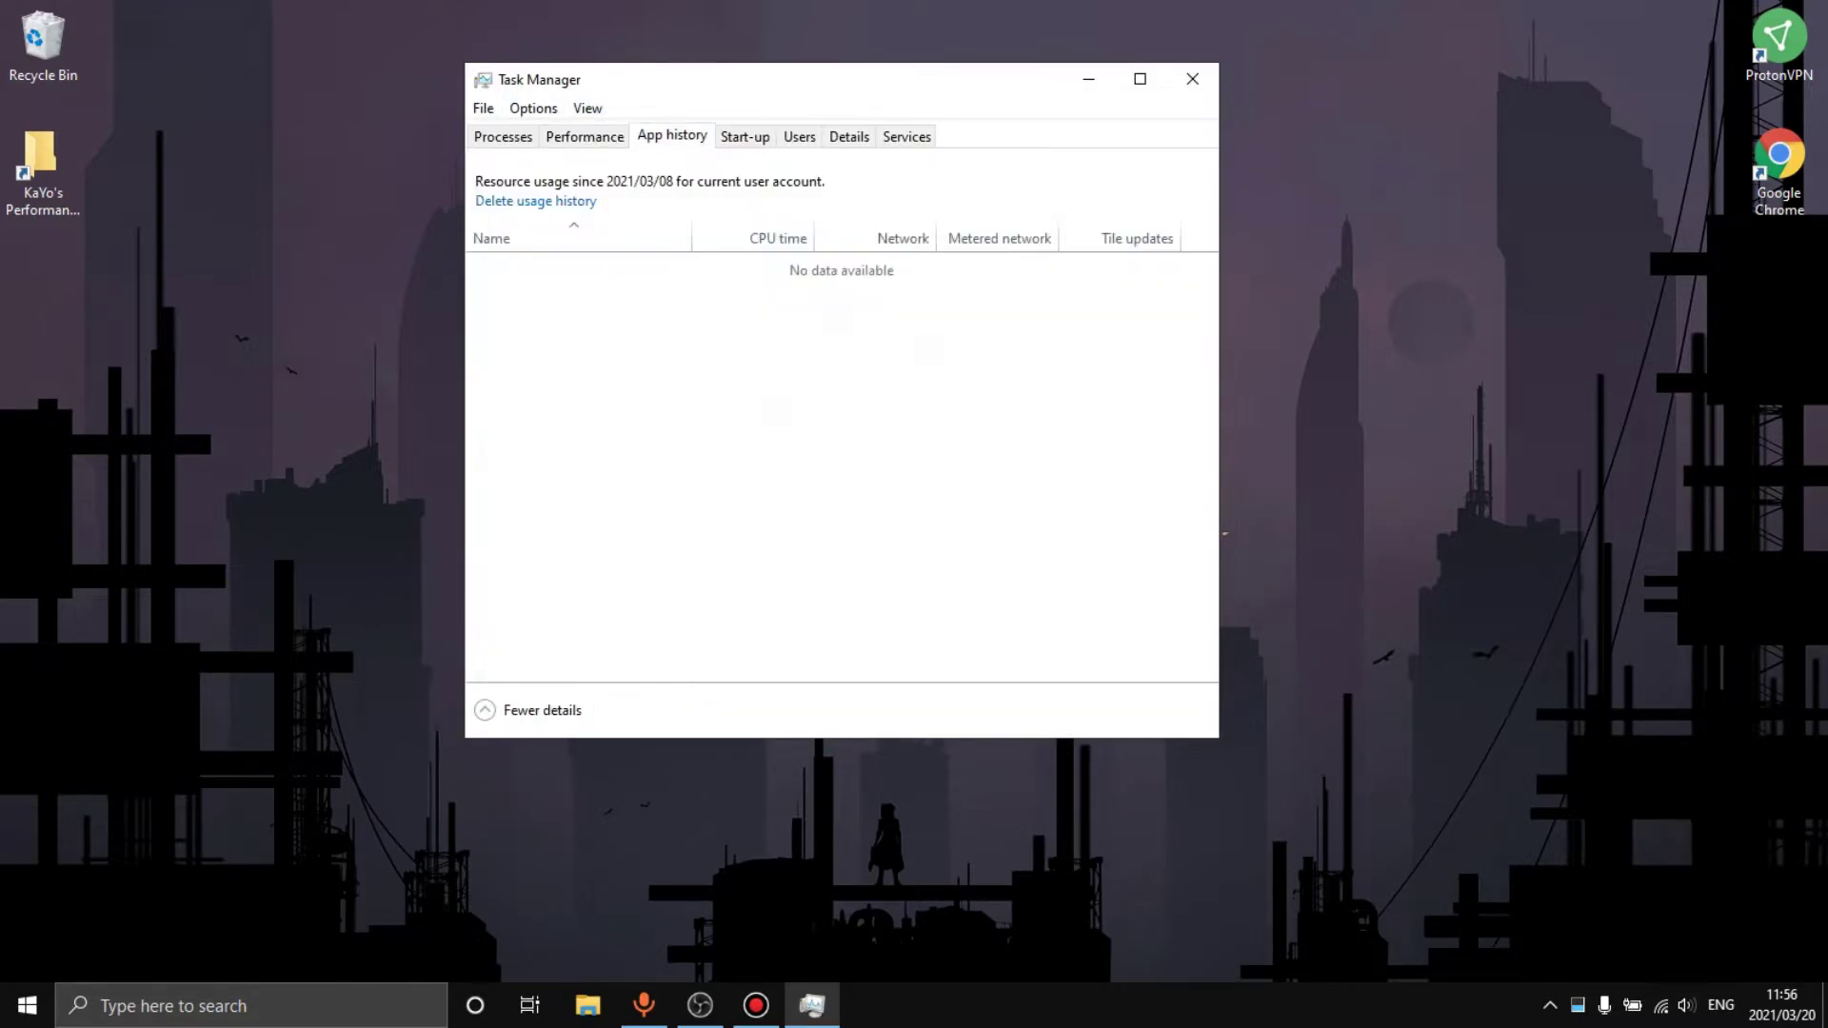
pyautogui.click(745, 136)
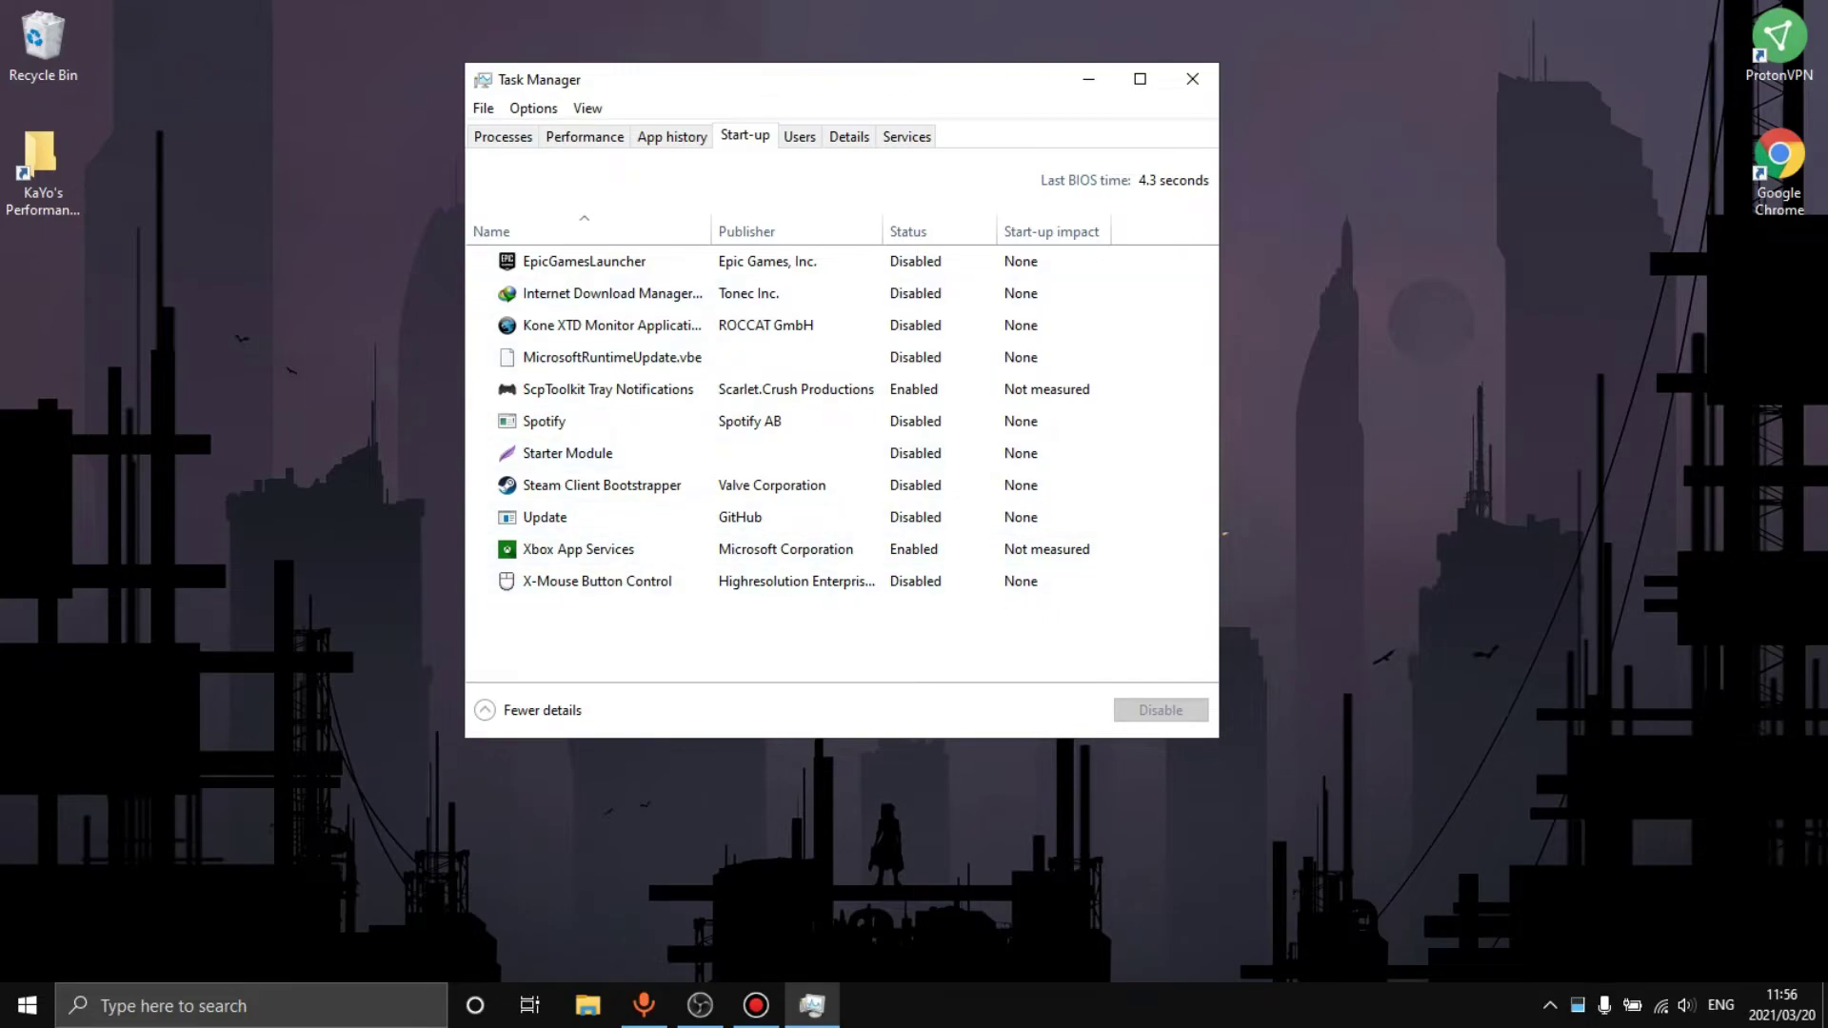
pyautogui.click(1192, 79)
# Step: Open System Configuration by searching for msconf, and bring up the boot options with the timeout field ready for editing
pyautogui.press('super')
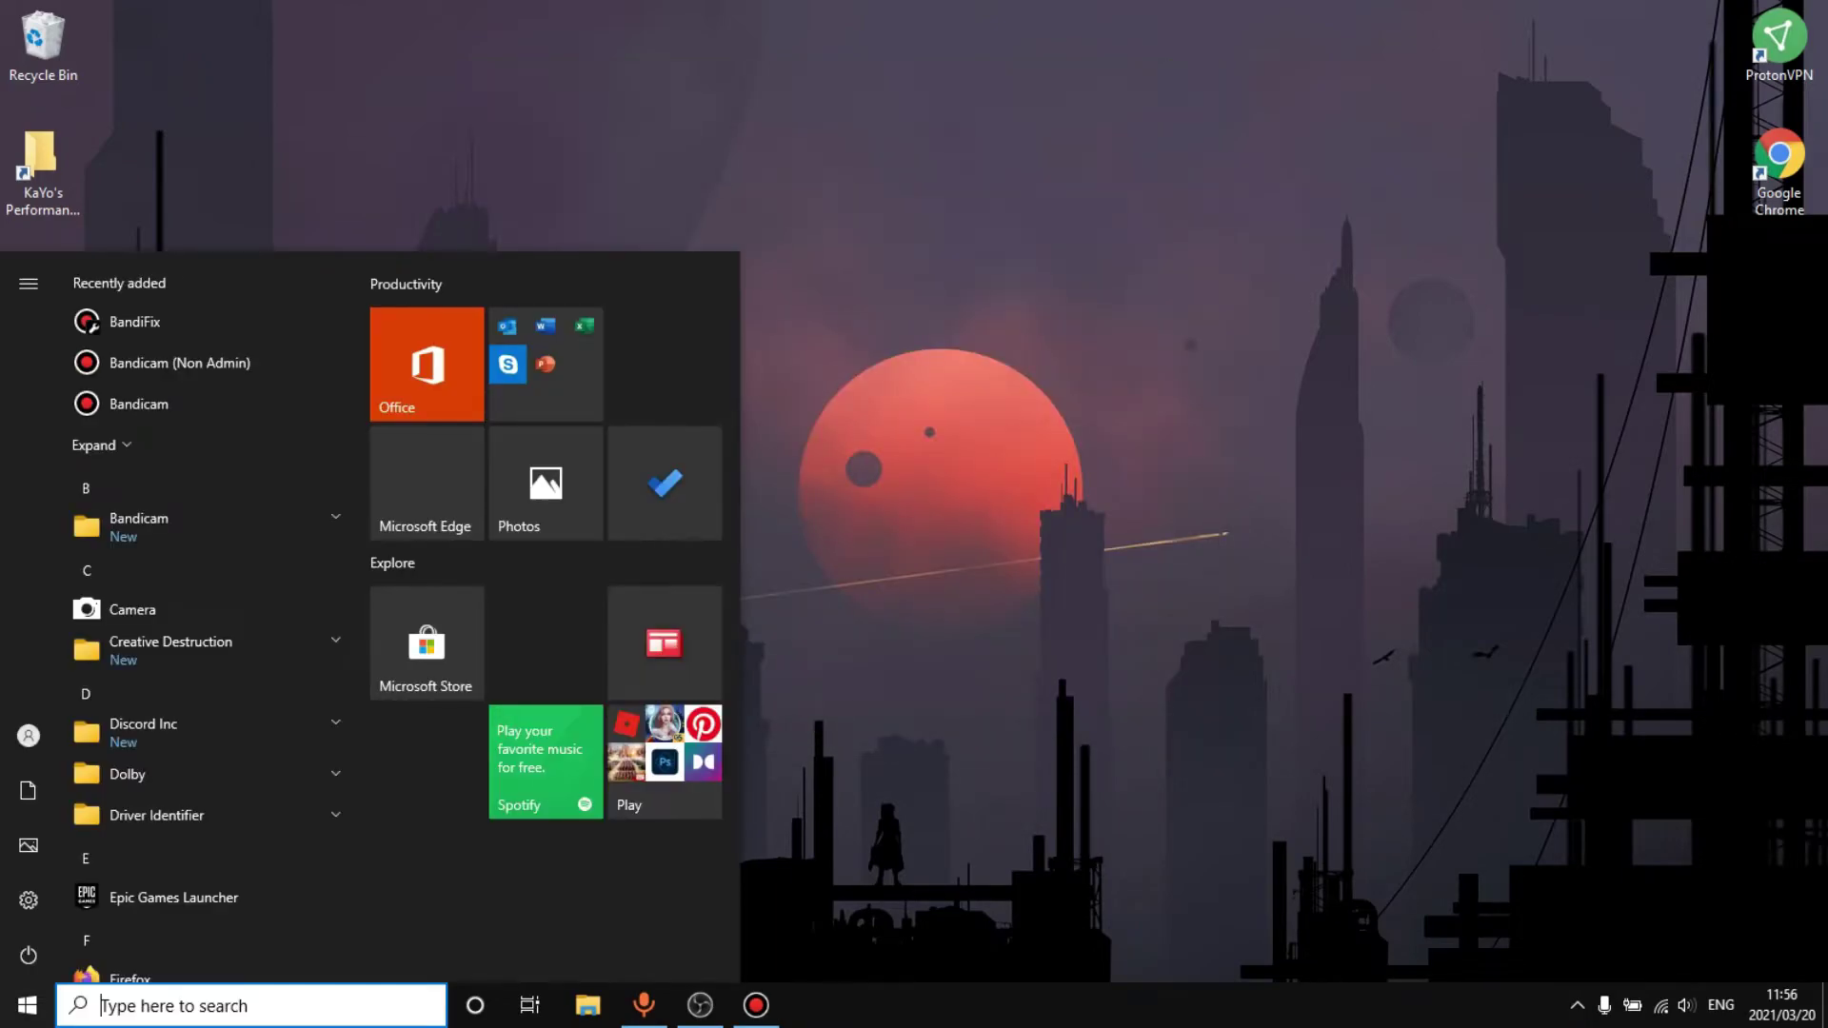
pyautogui.write('msconf')
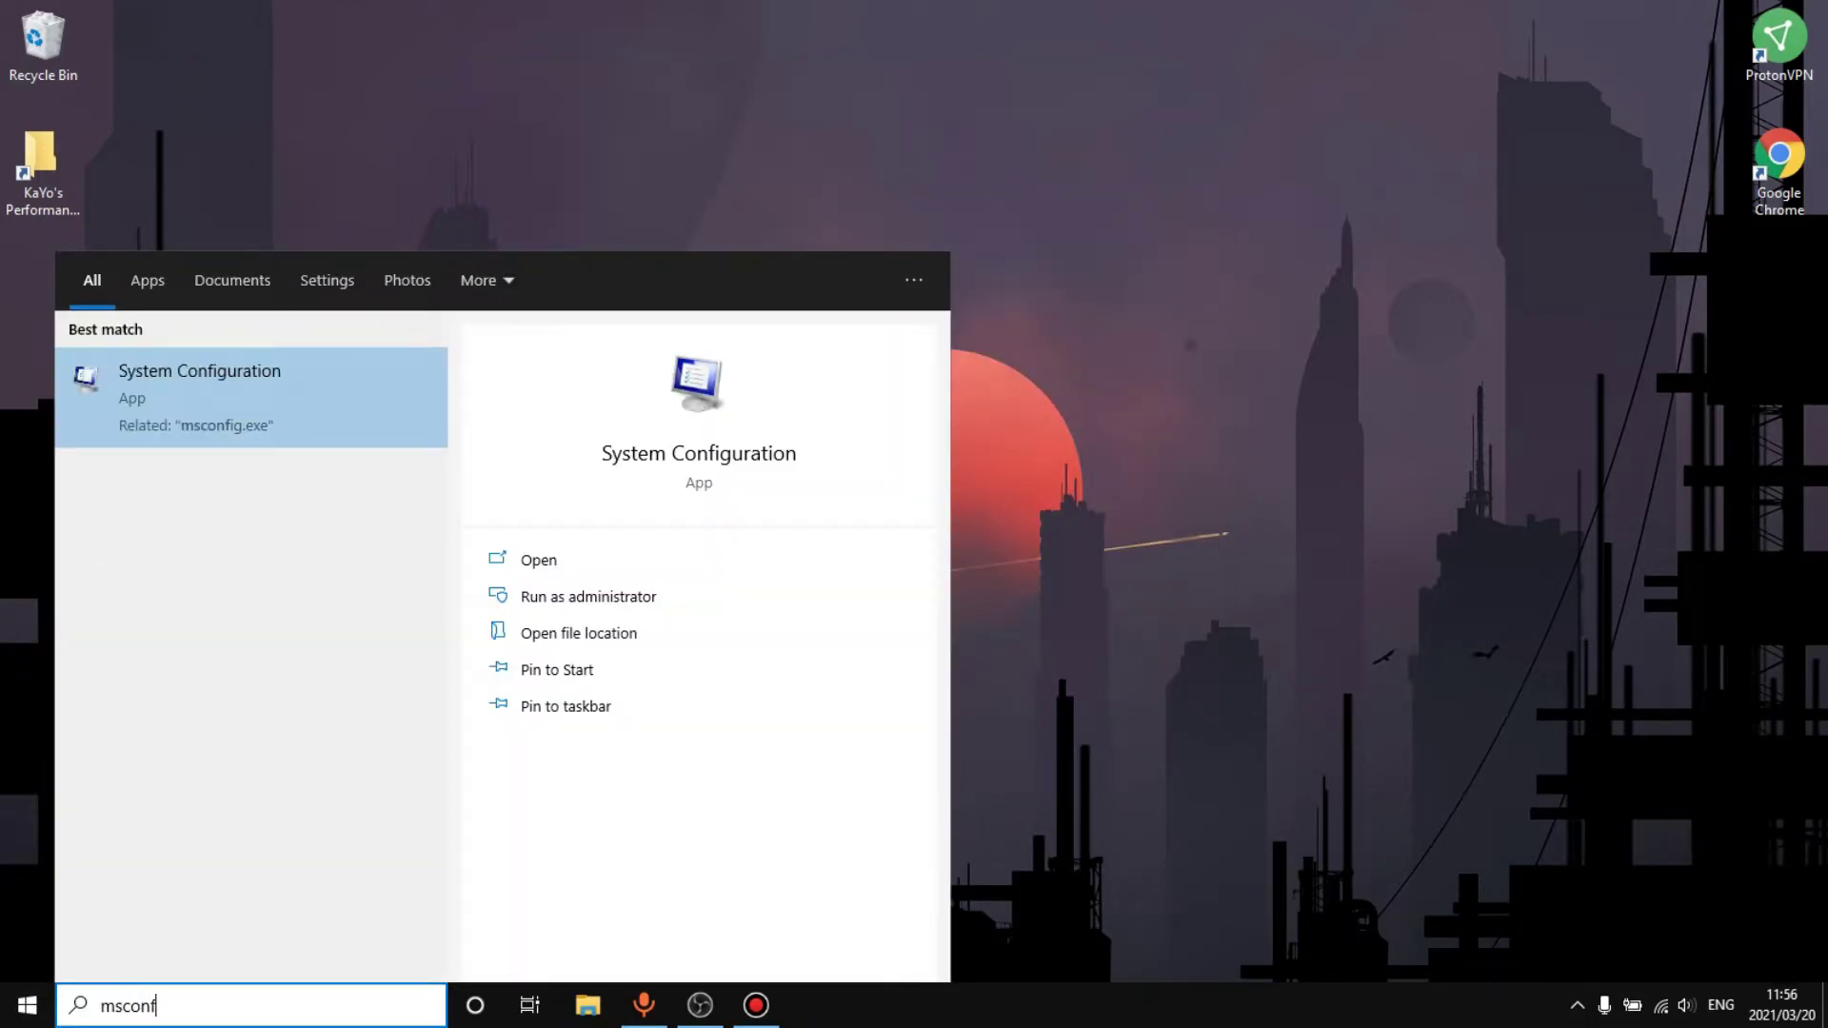
pyautogui.press('Return')
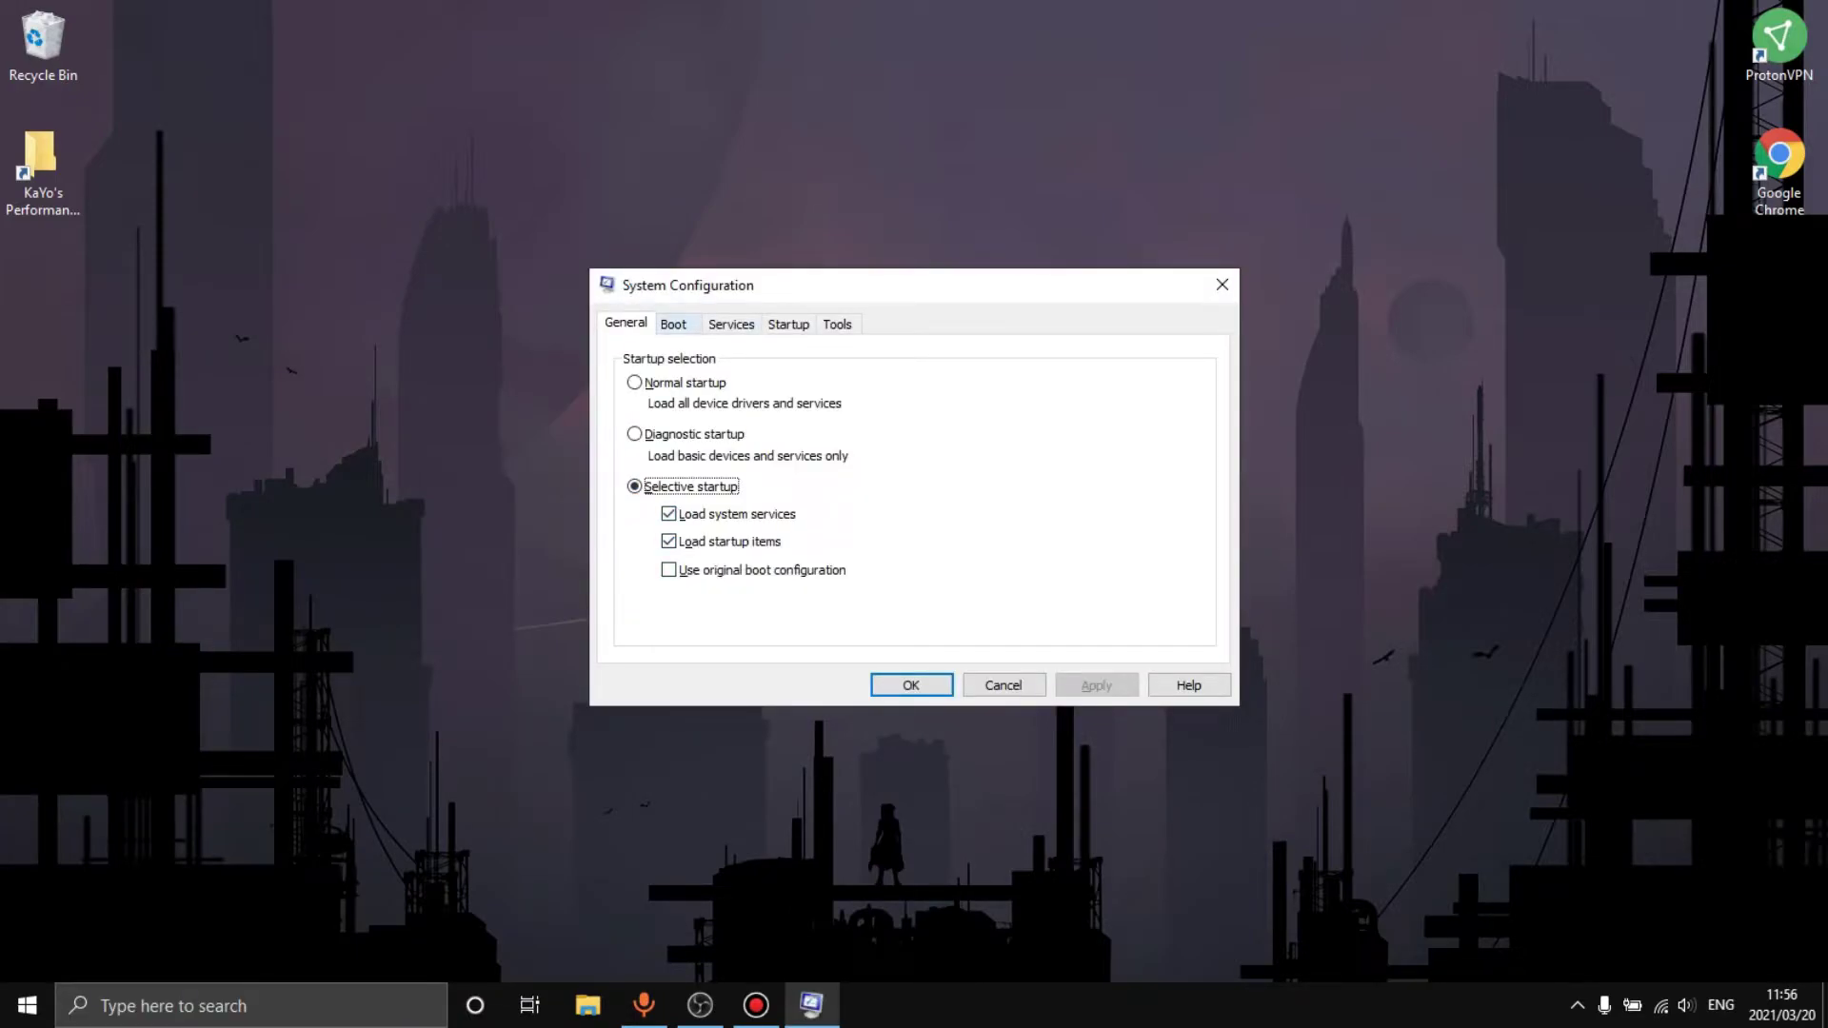
pyautogui.click(678, 324)
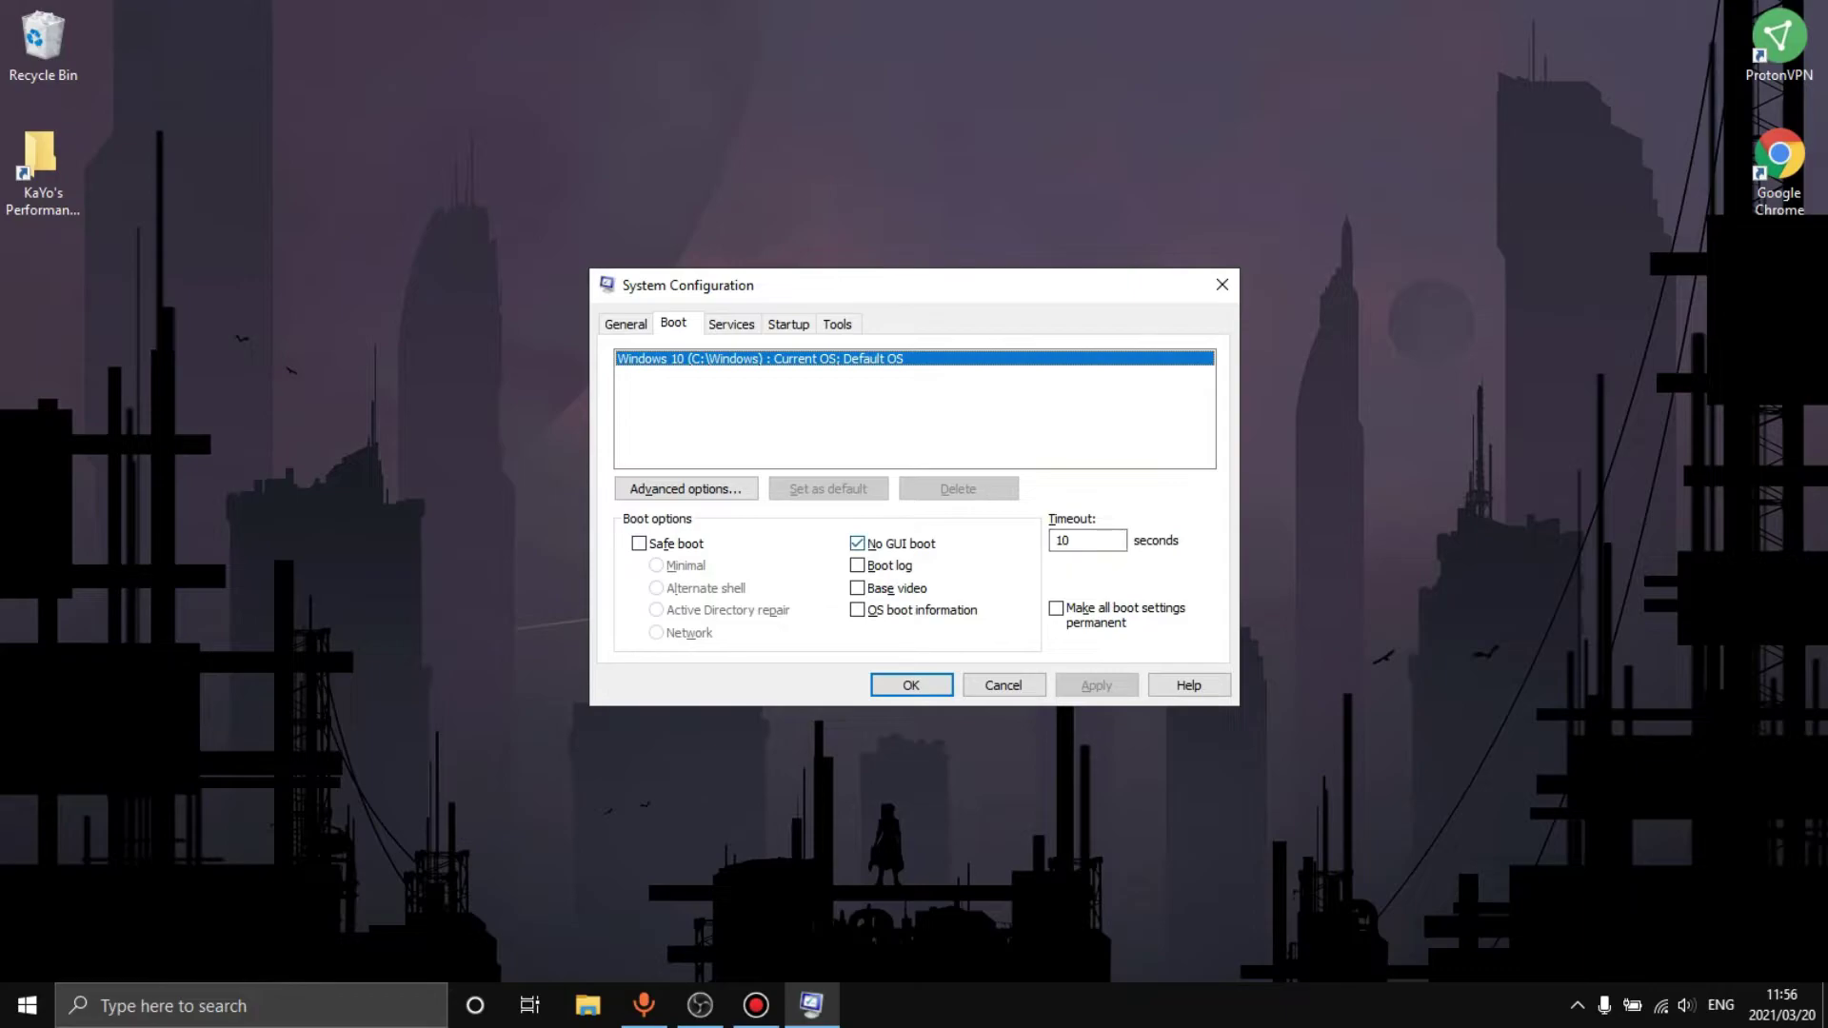
pyautogui.click(1072, 540)
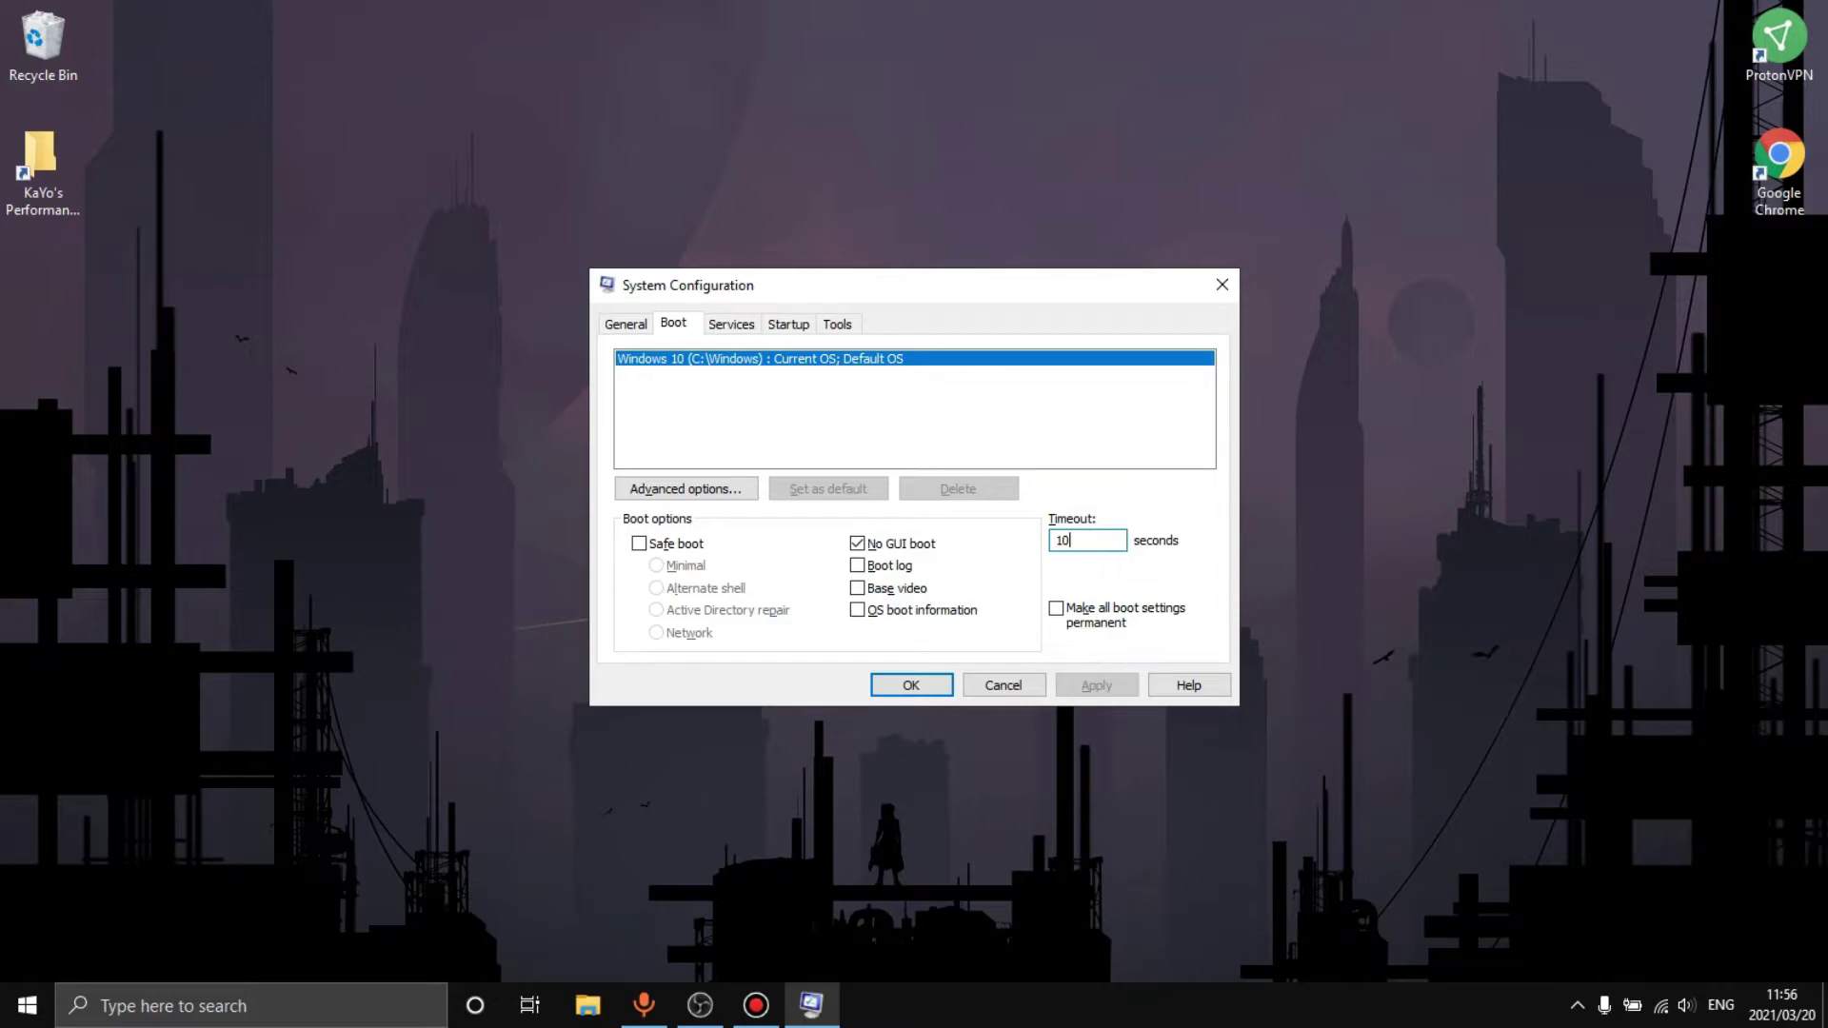
# Step: List the services in System Configuration with all Microsoft services hidden, and look through the remaining ones
pyautogui.click(729, 323)
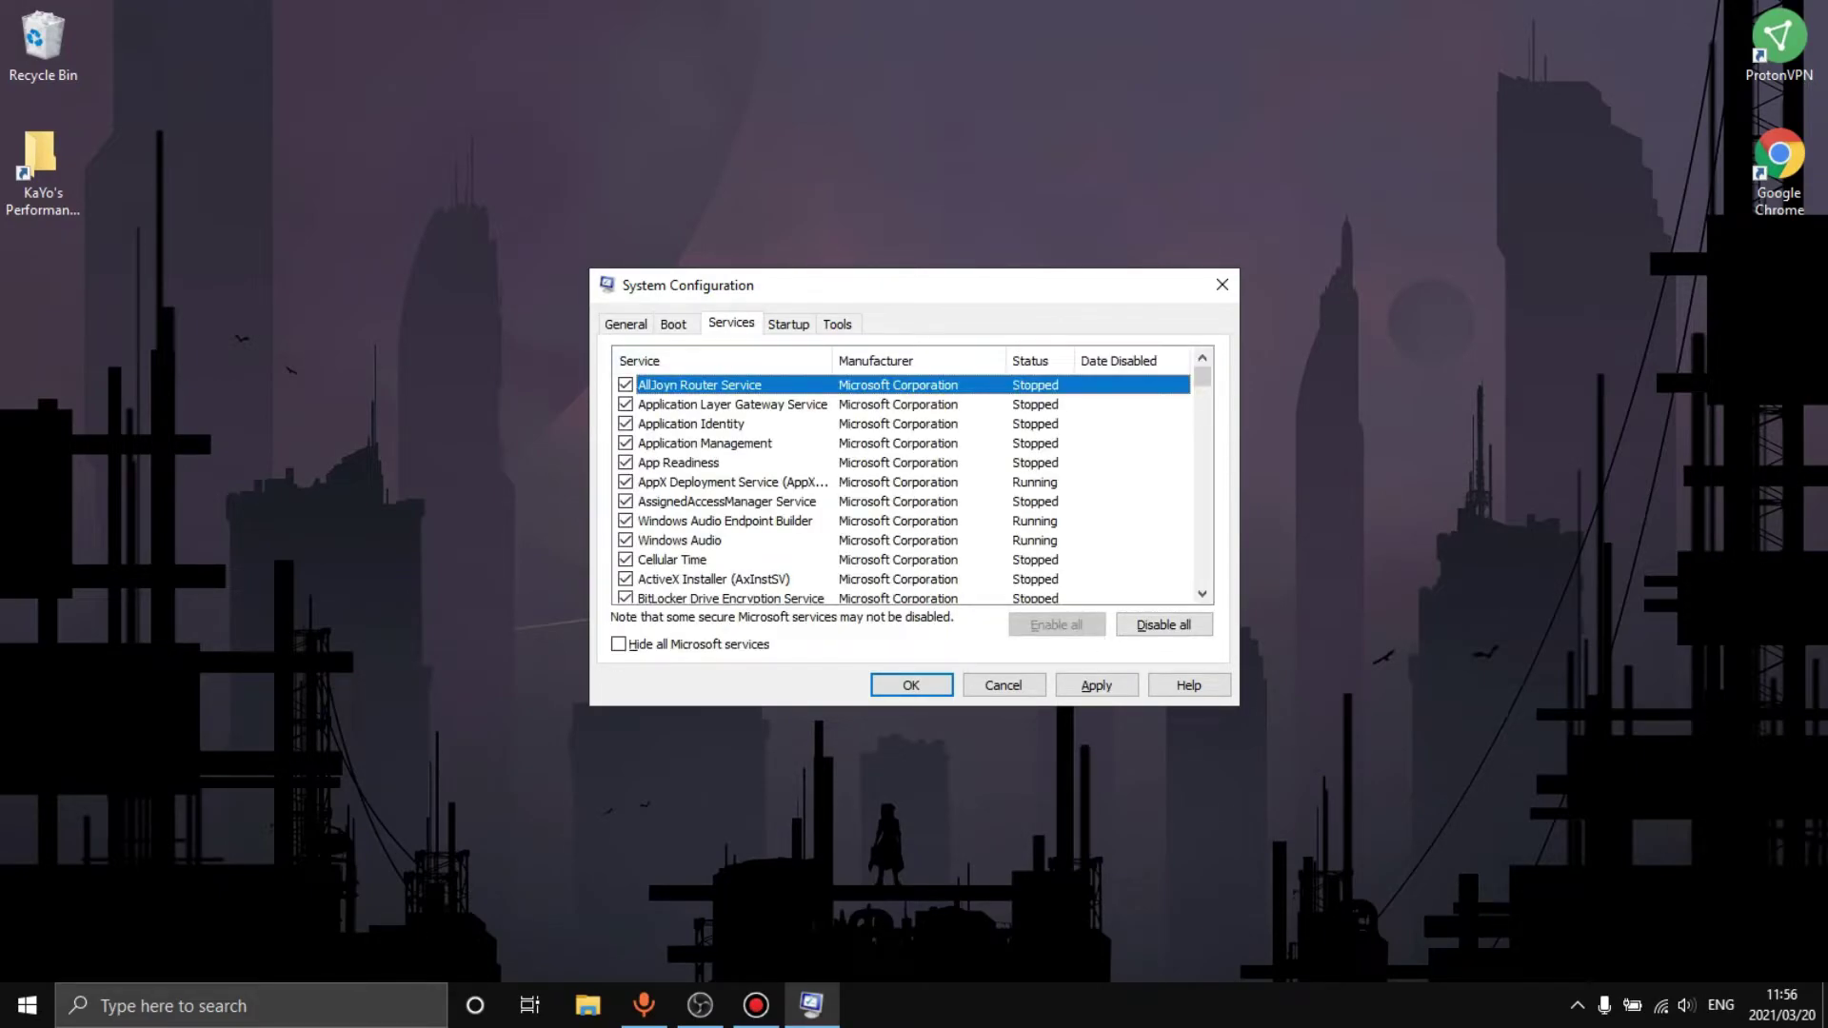
pyautogui.click(624, 645)
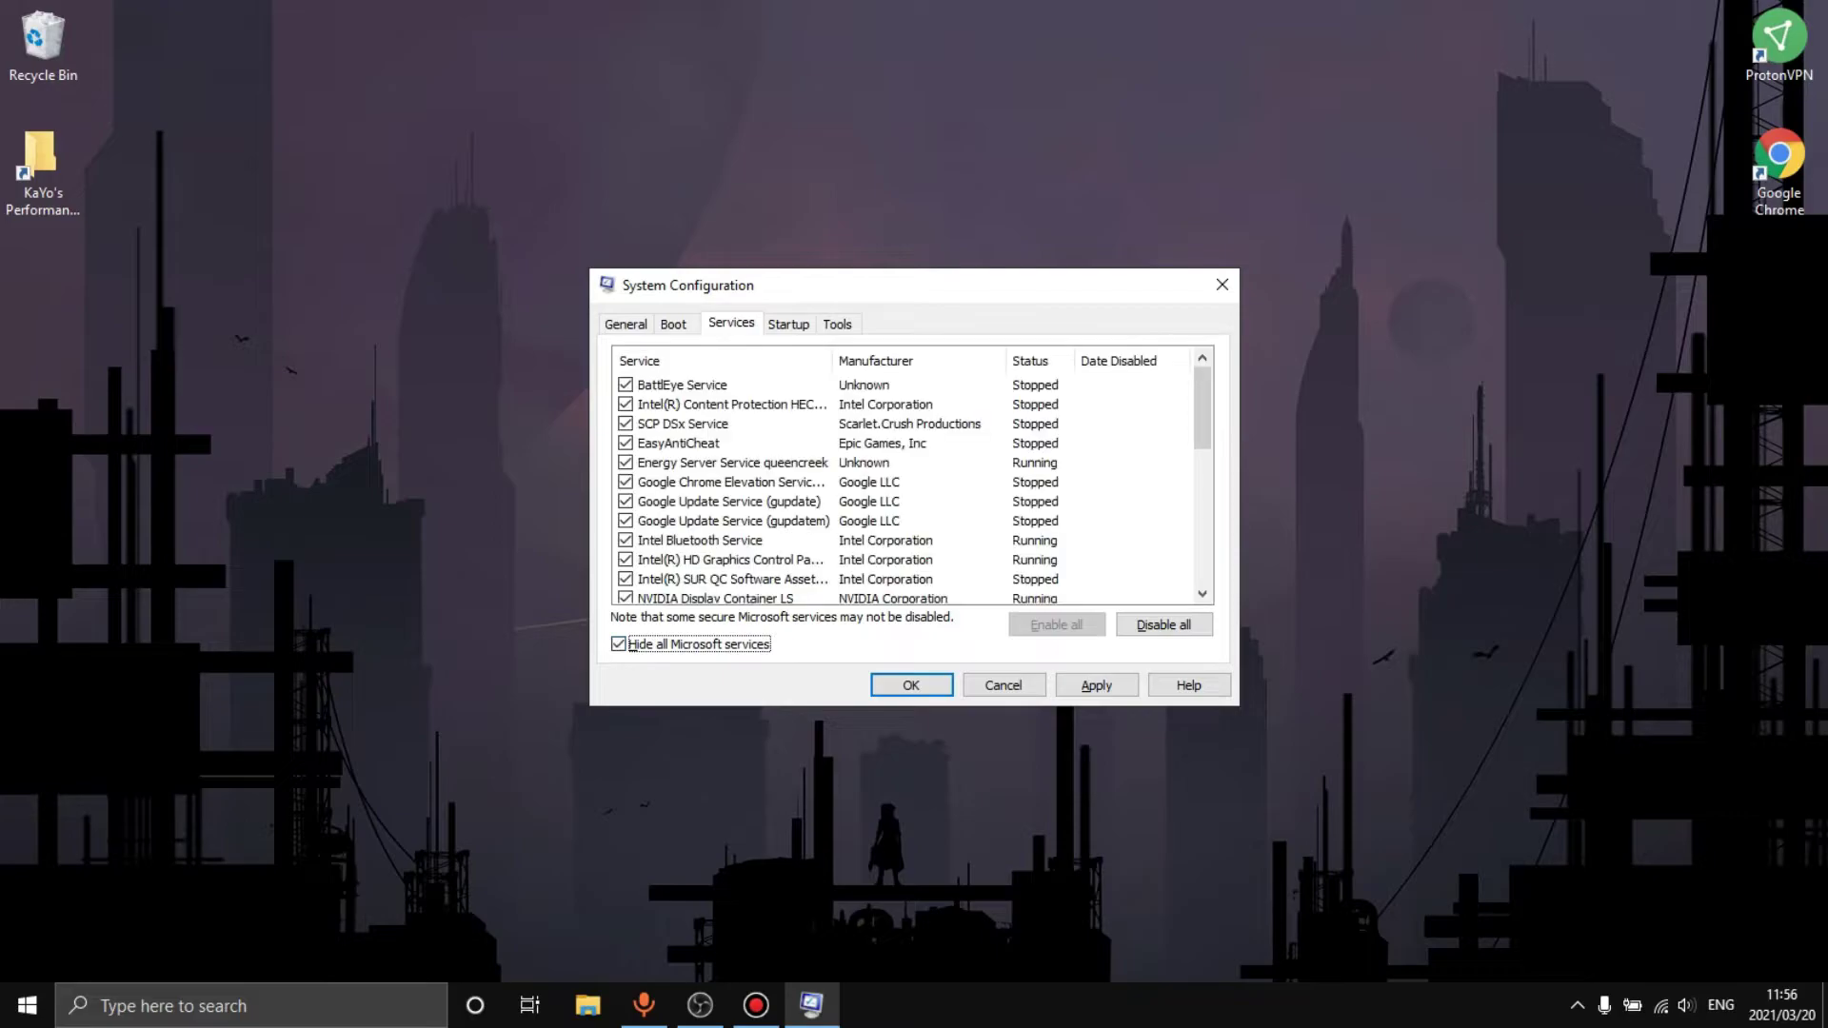
pyautogui.scroll(-3, 905, 481)
pyautogui.scroll(-5, 904, 480)
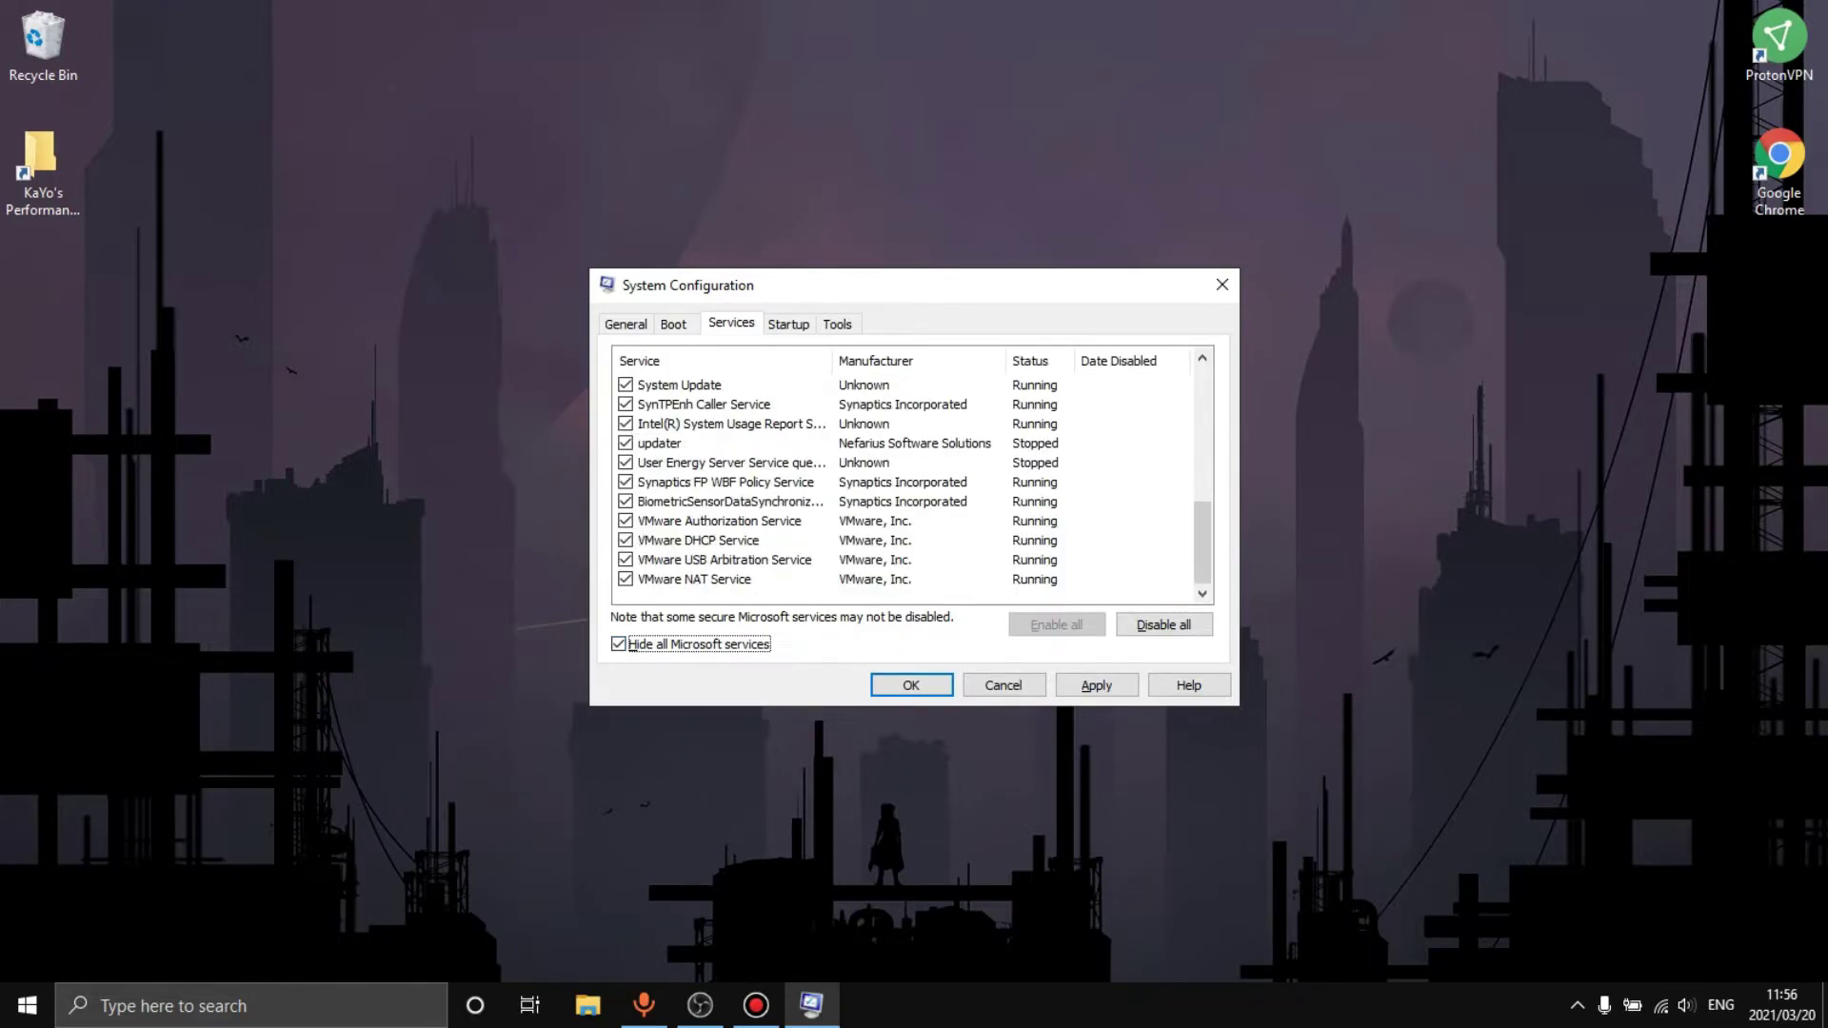
pyautogui.scroll(8, 905, 481)
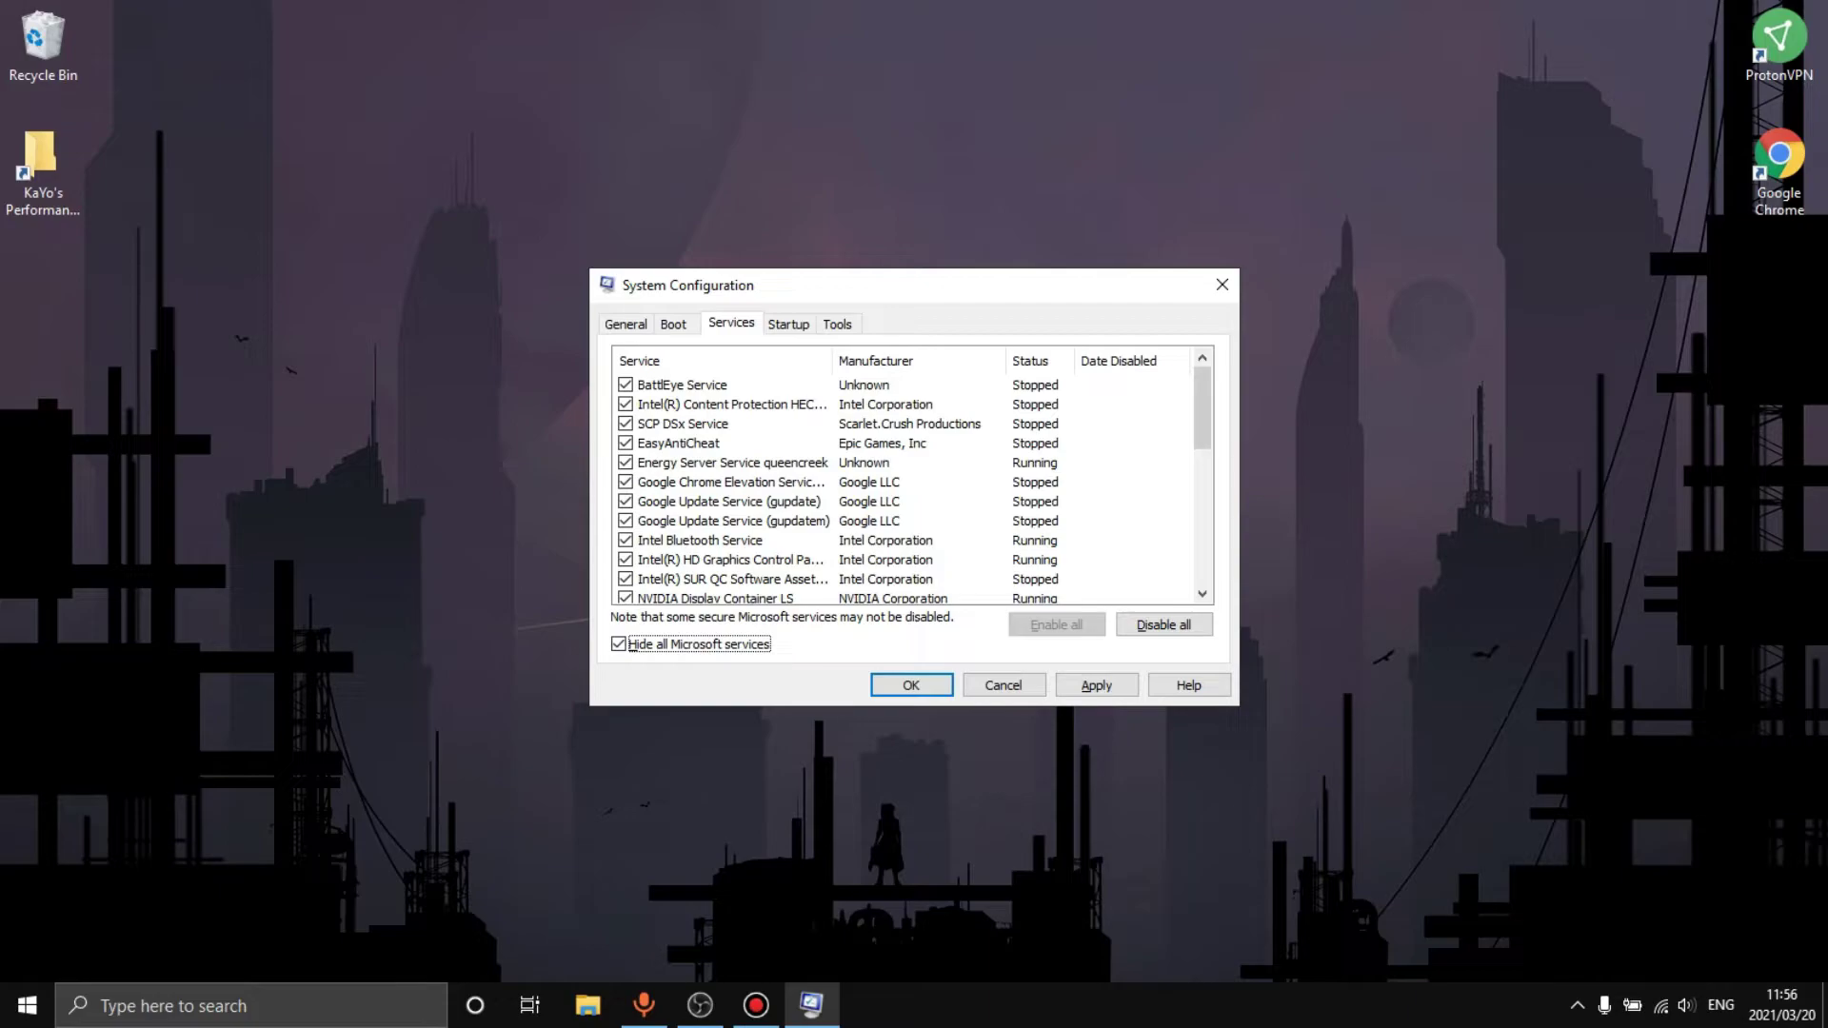
# Step: Disable the Google Chrome Elevation Service and both Google Update services (gupdate and gupdatem), and apply the changes
pyautogui.click(625, 385)
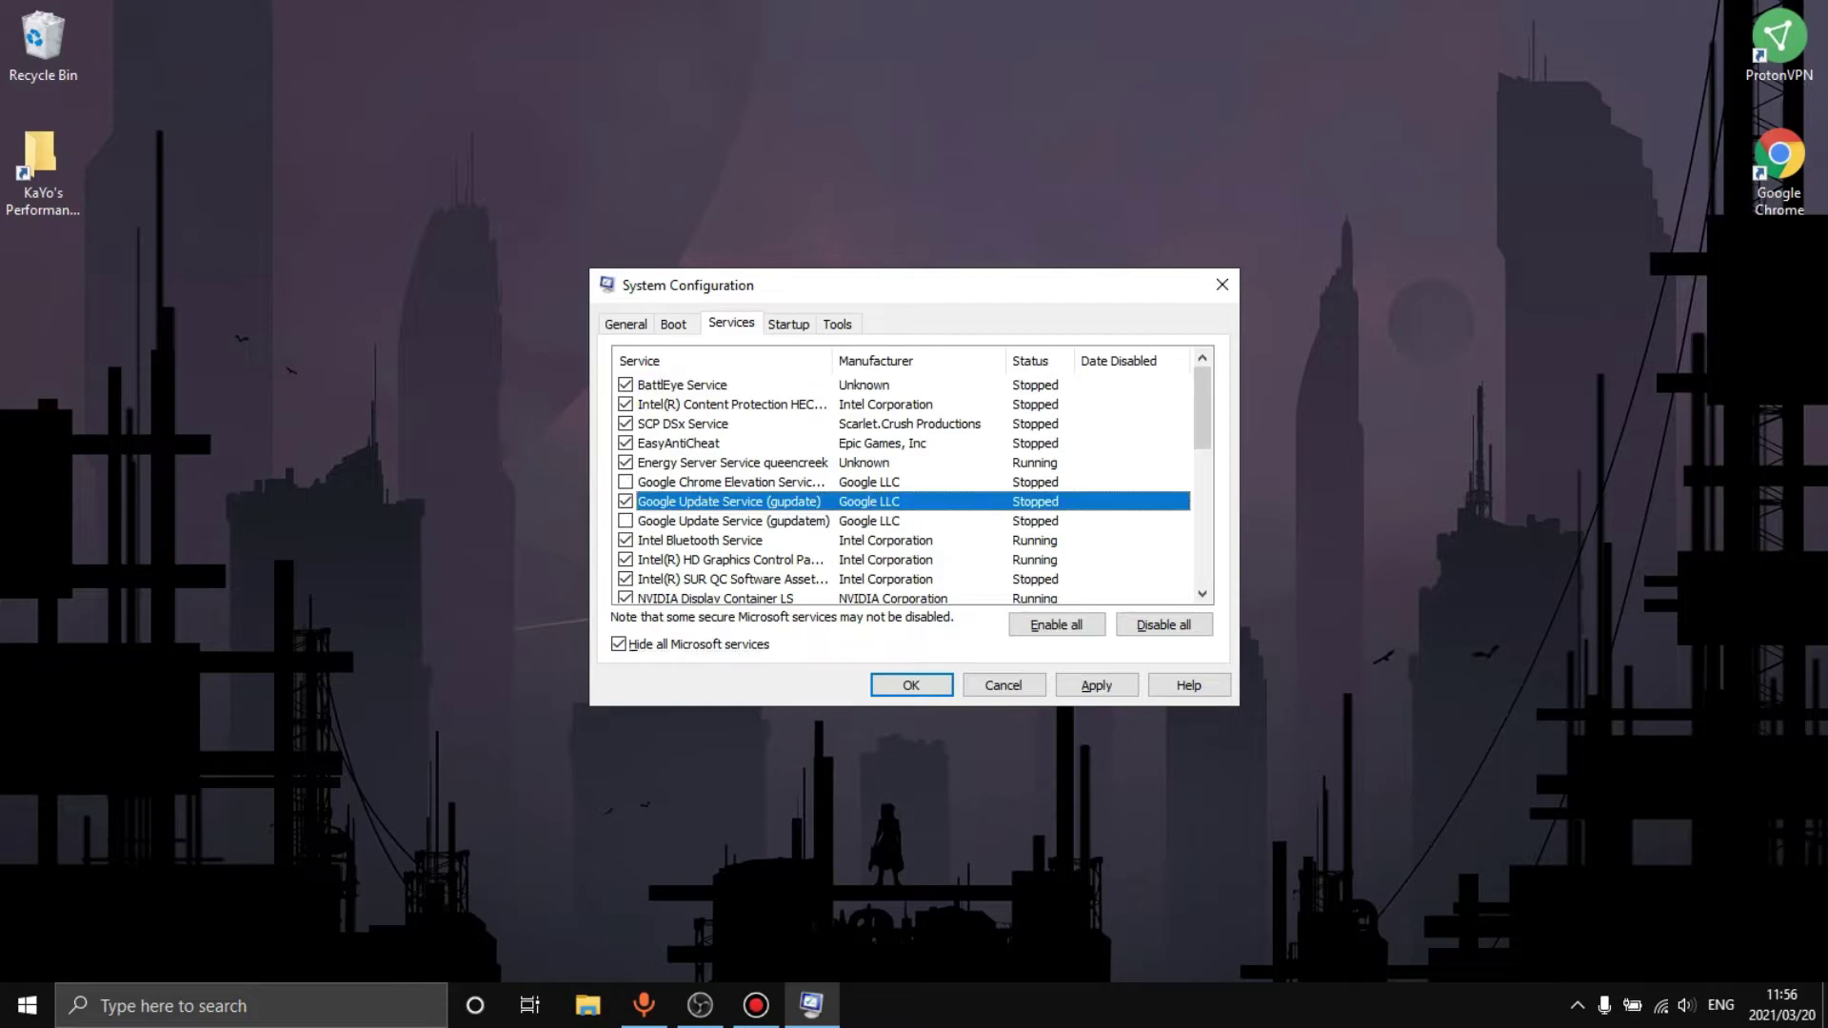
pyautogui.scroll(-1, 905, 481)
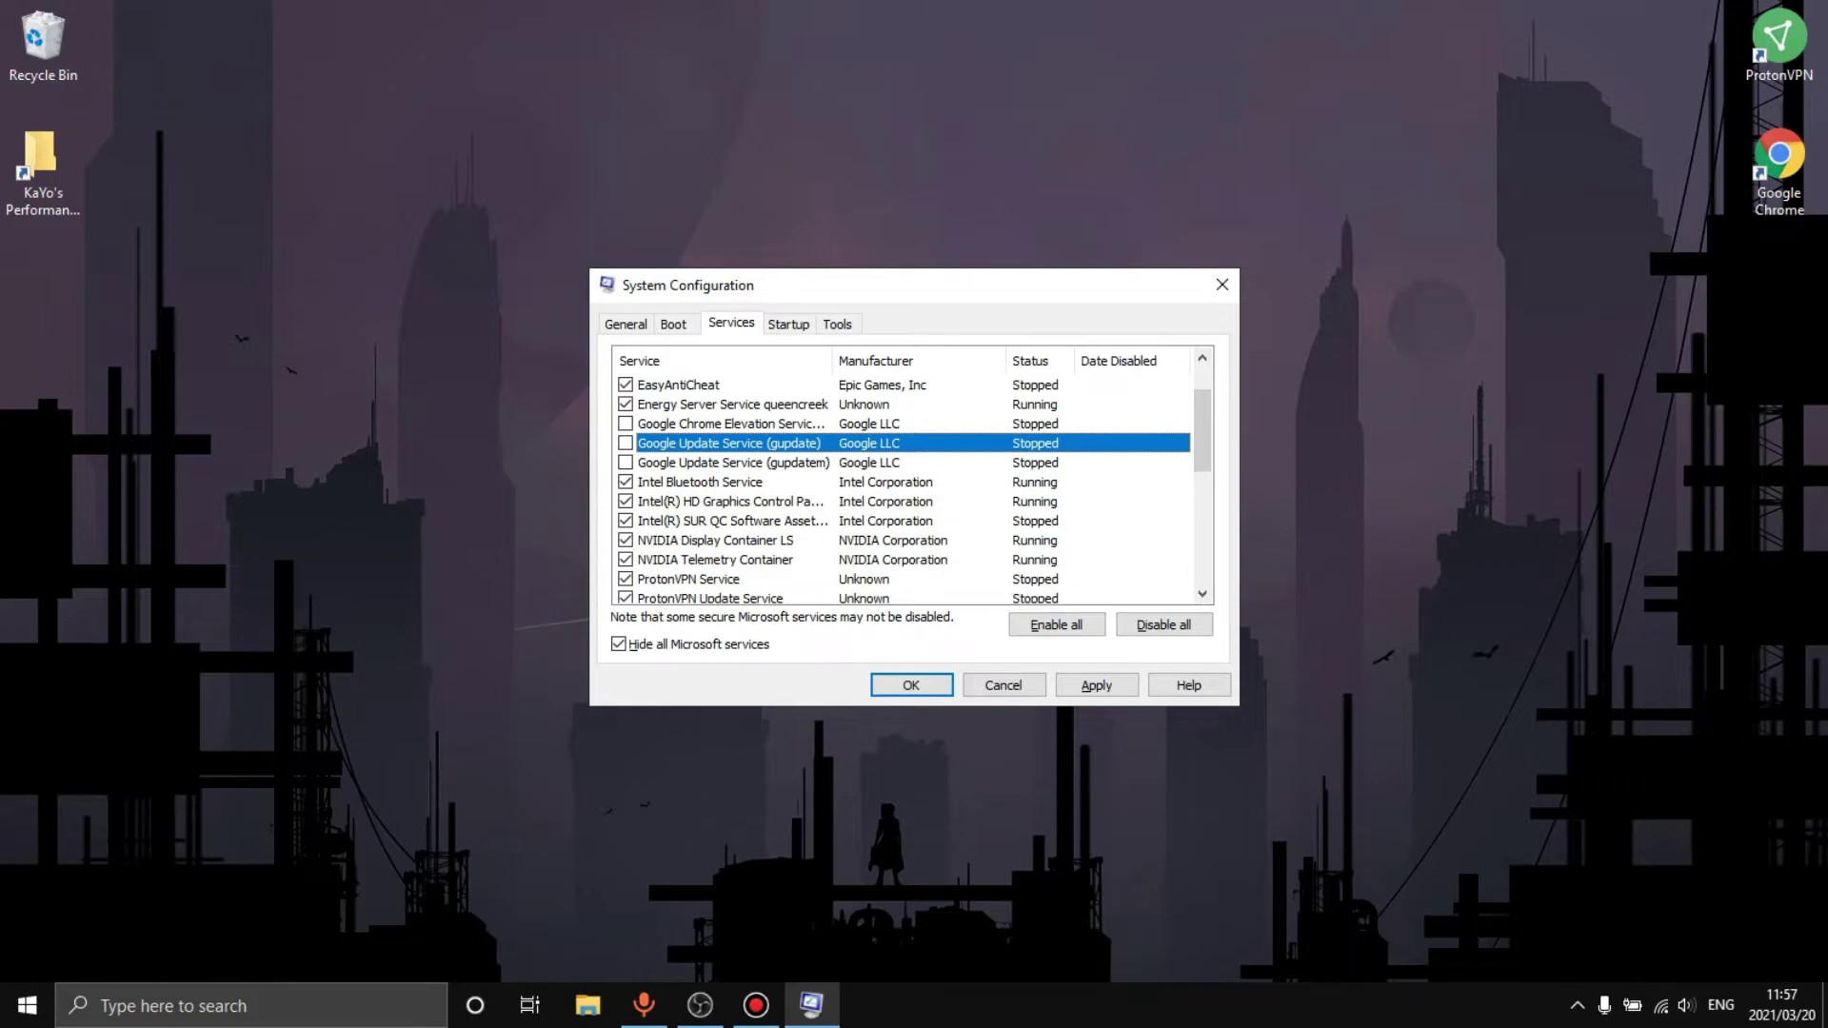
pyautogui.scroll(-1, 905, 481)
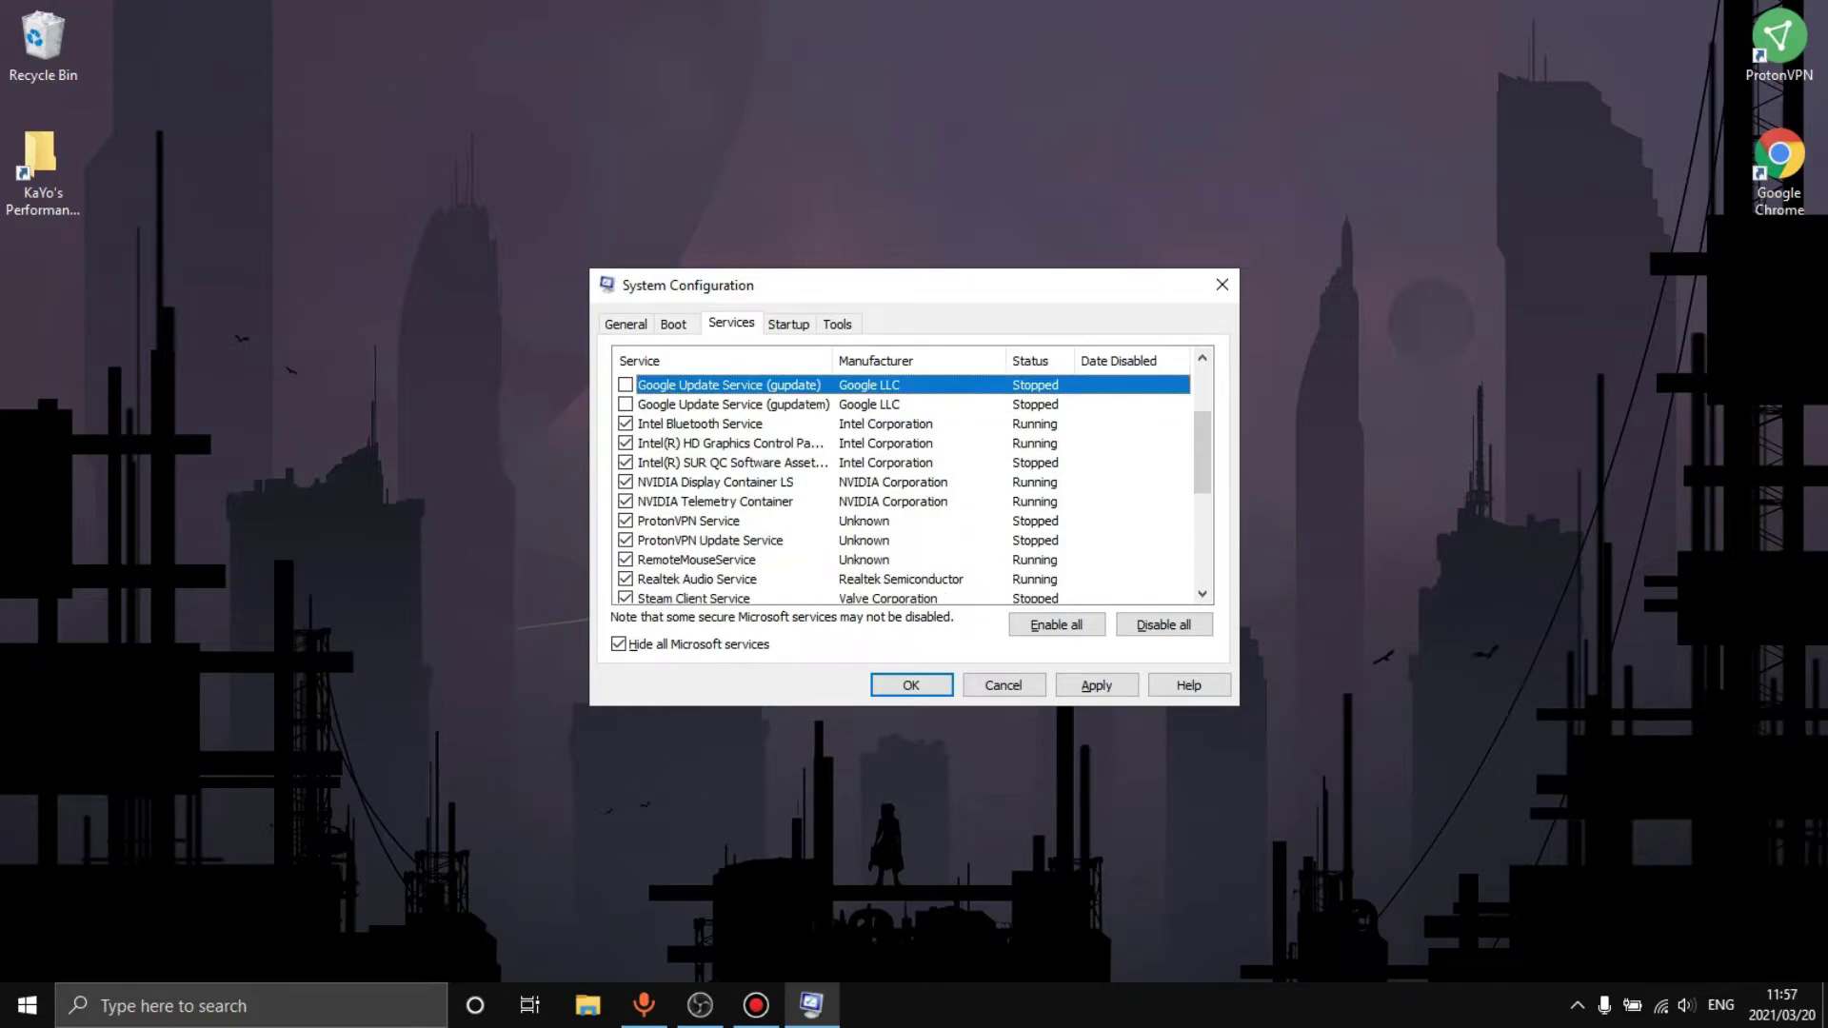
pyautogui.scroll(-1, 905, 480)
pyautogui.scroll(-1, 905, 481)
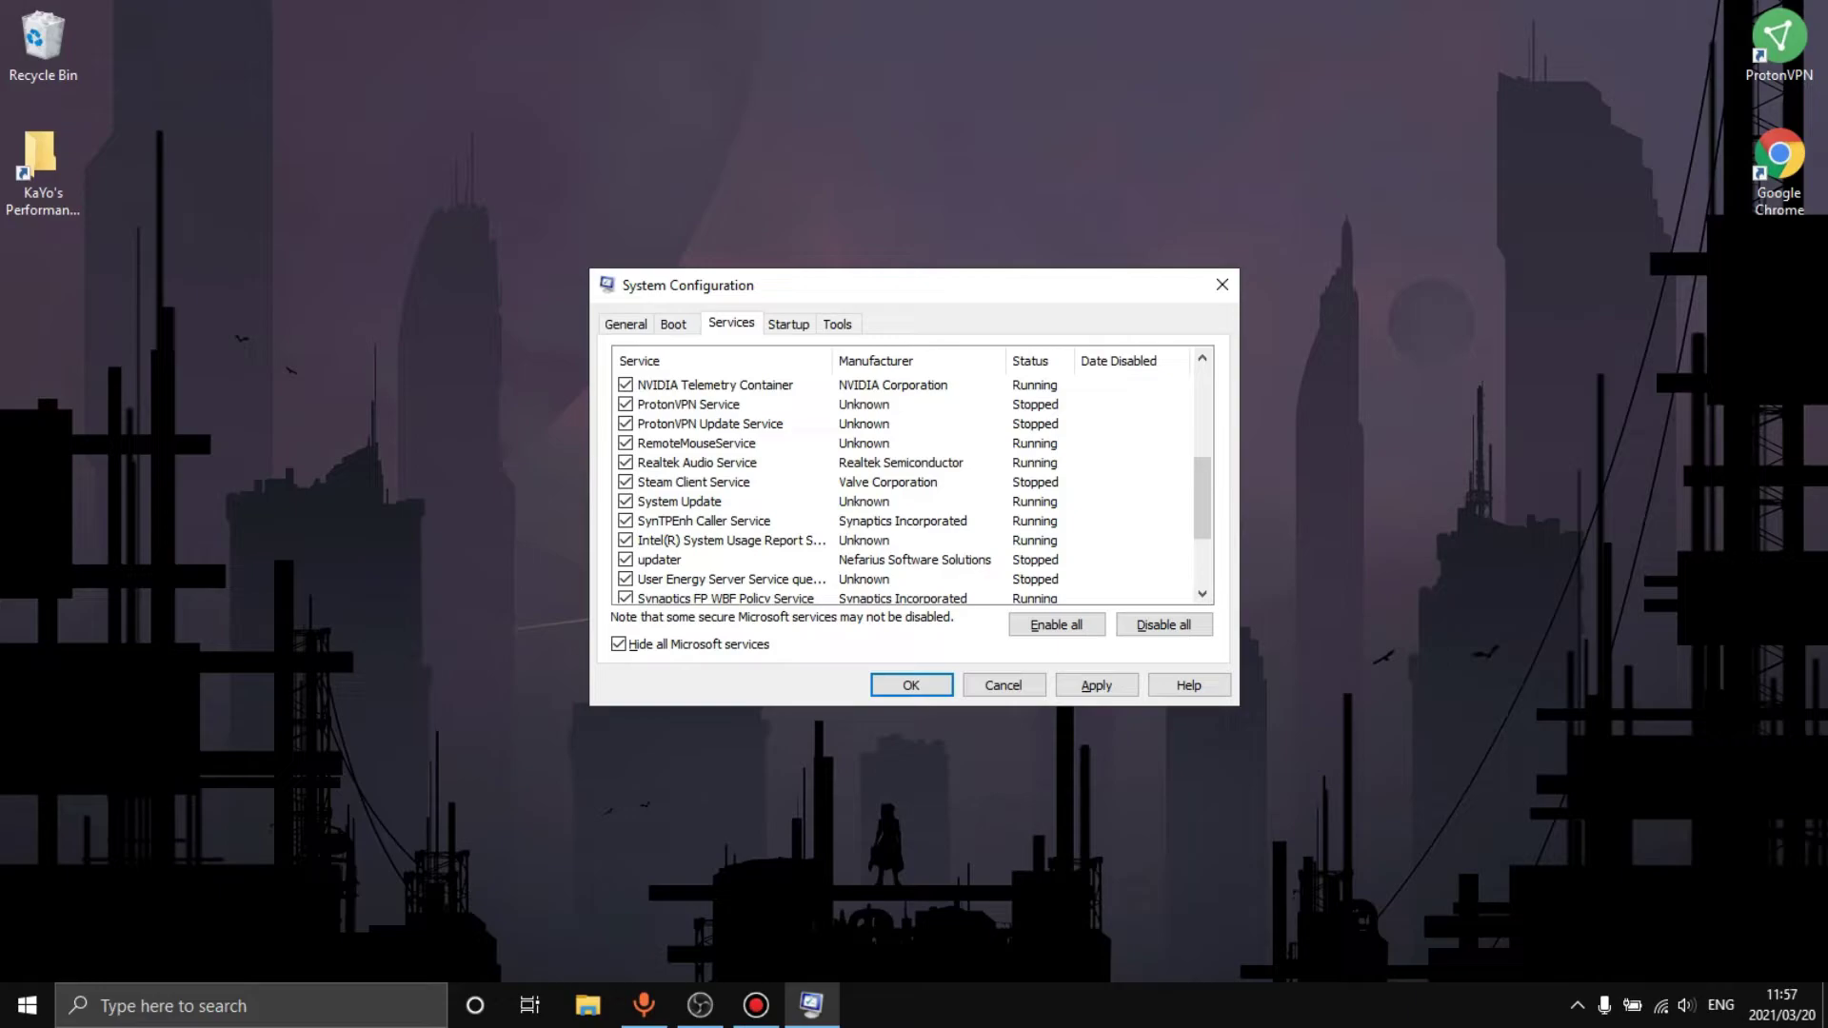
pyautogui.scroll(-2, 905, 481)
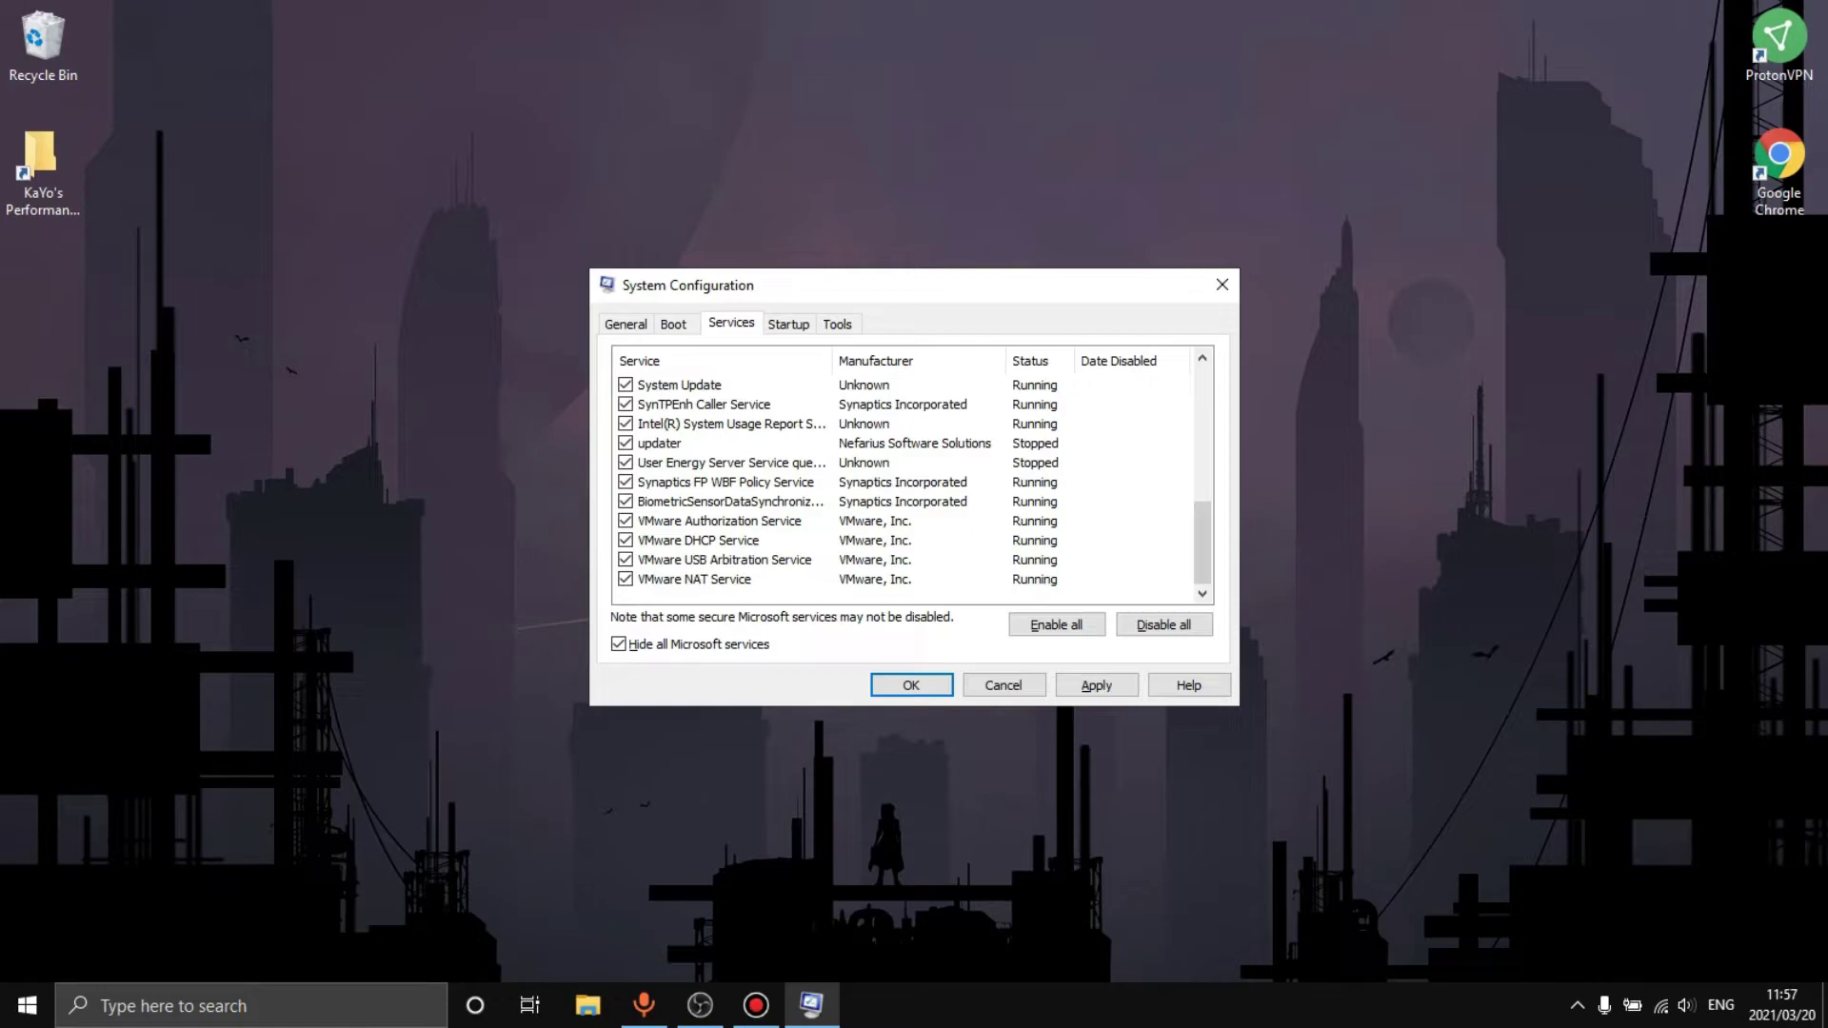
pyautogui.scroll(1, 905, 481)
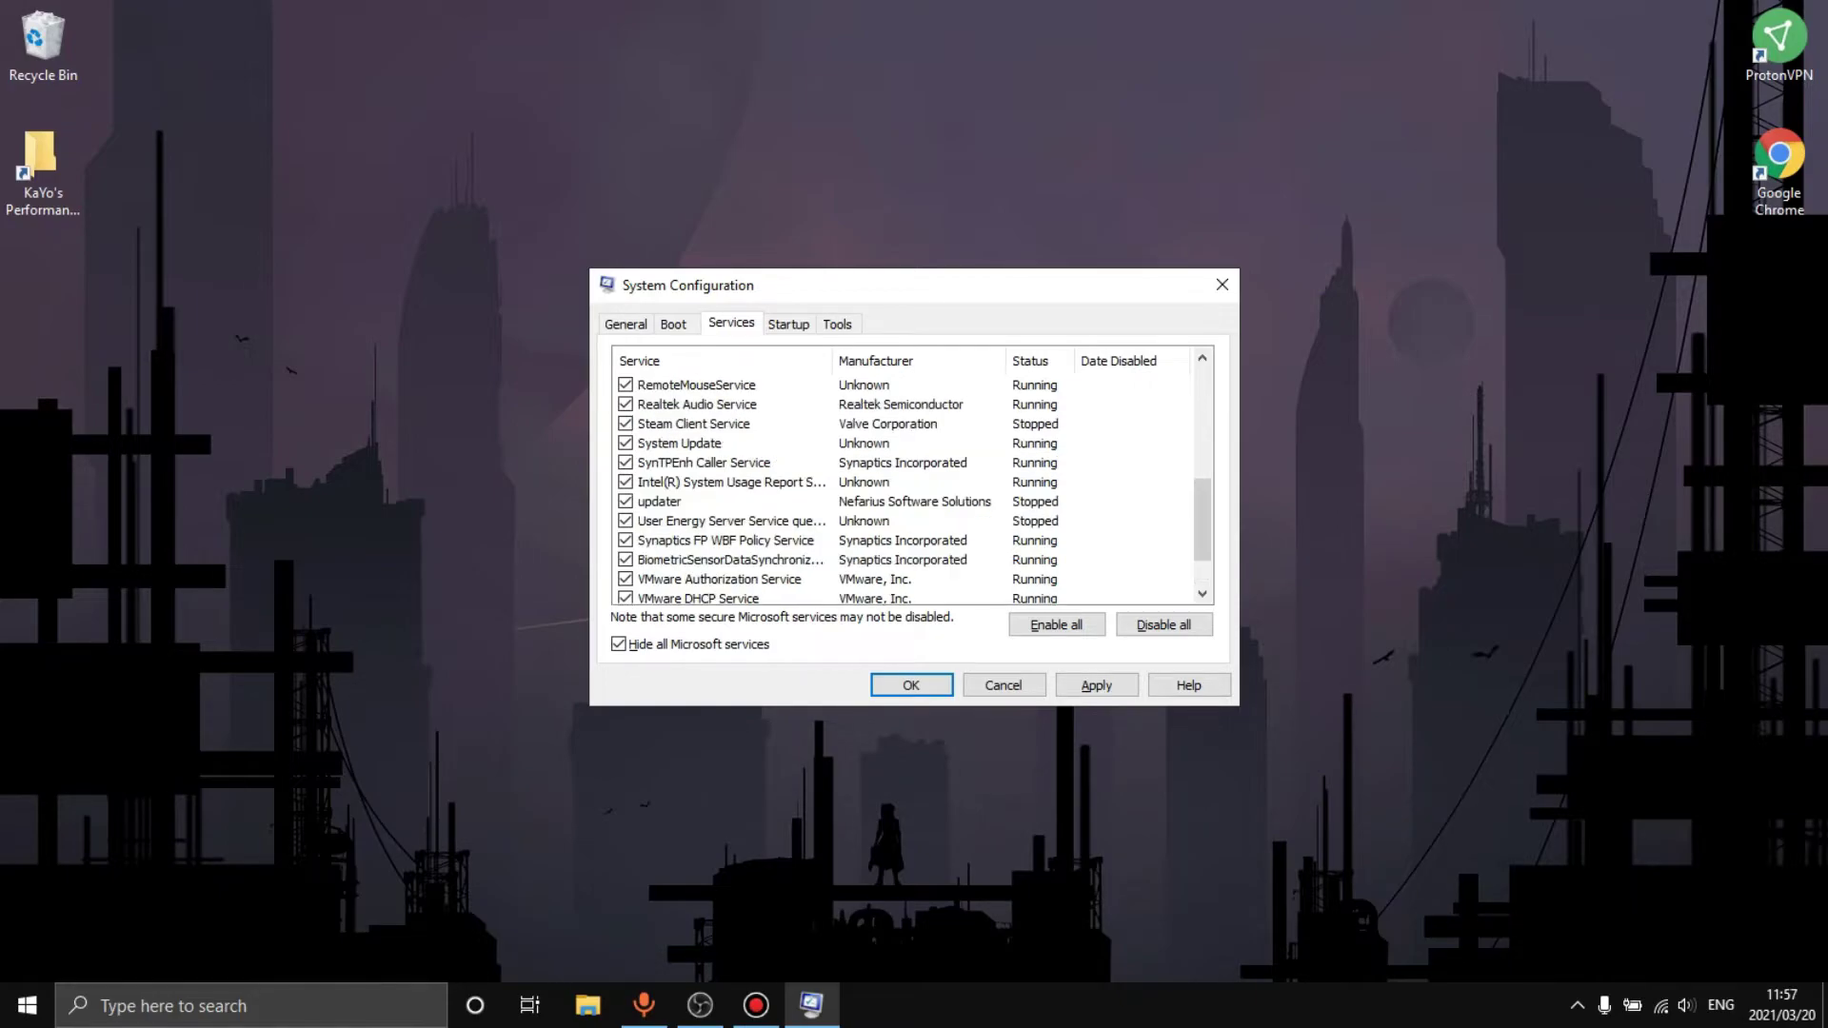
pyautogui.scroll(2, 905, 481)
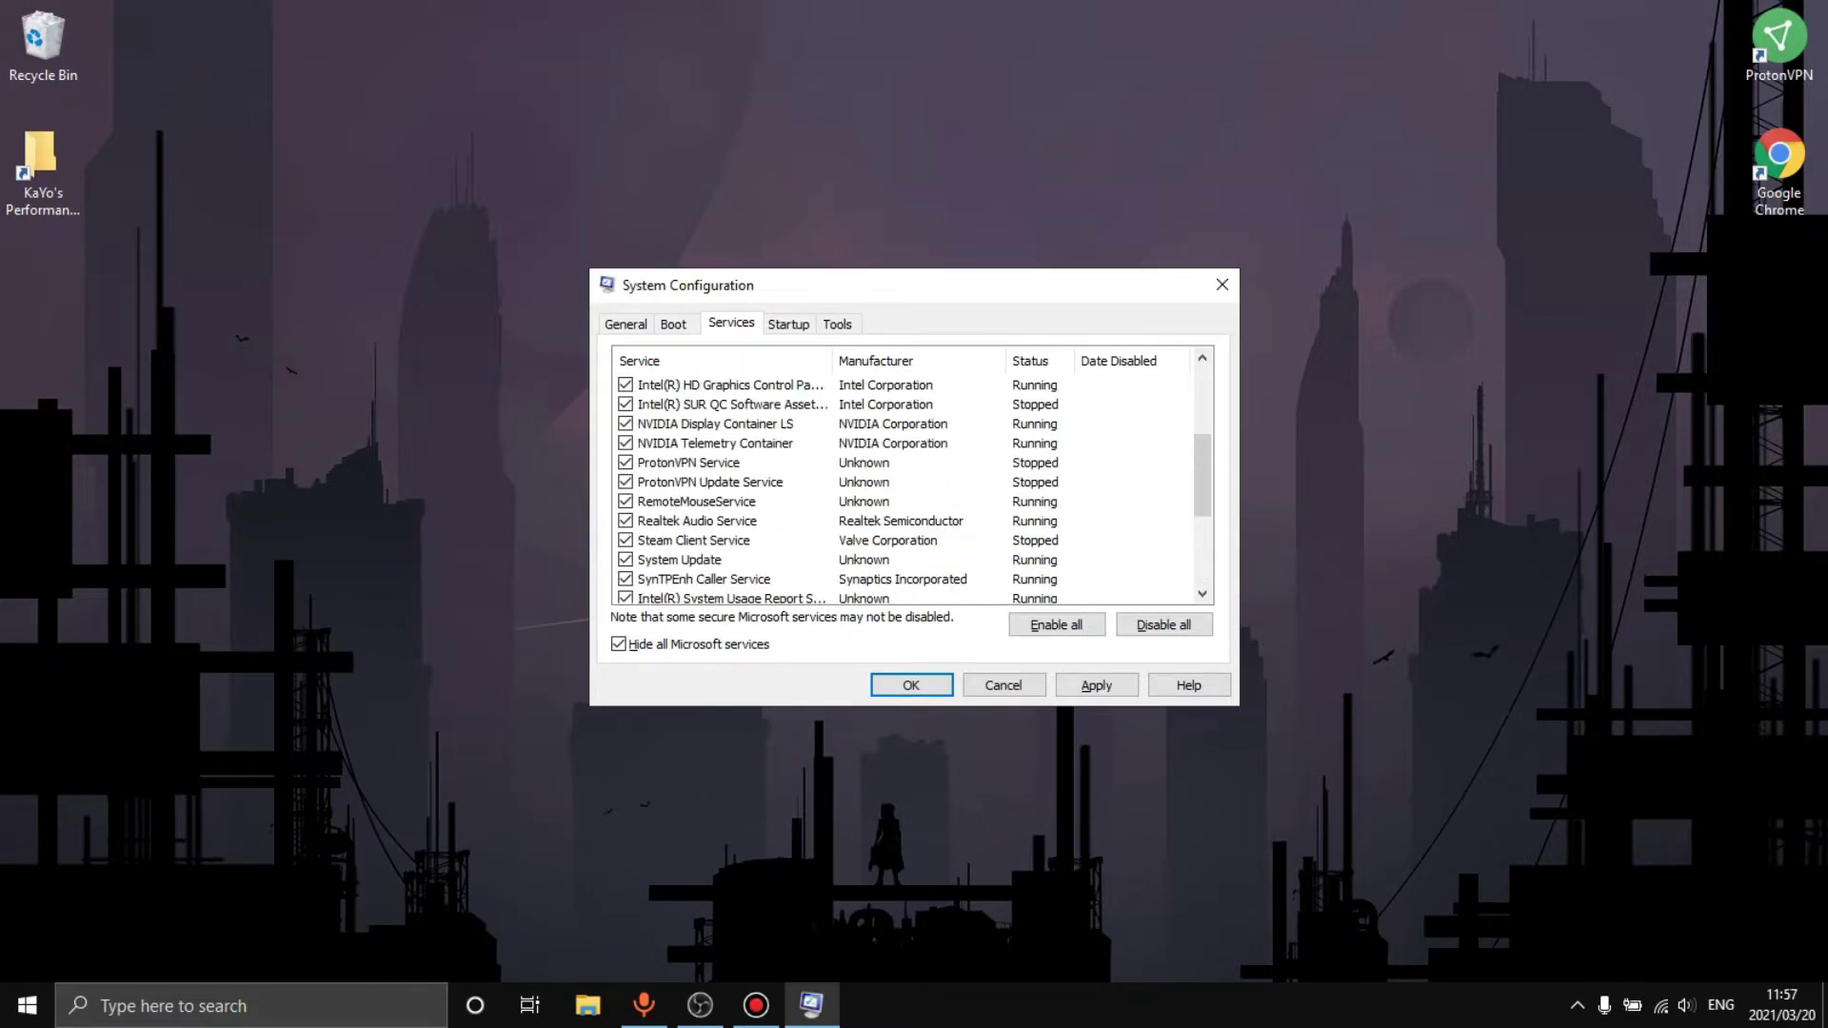
pyautogui.scroll(2, 905, 481)
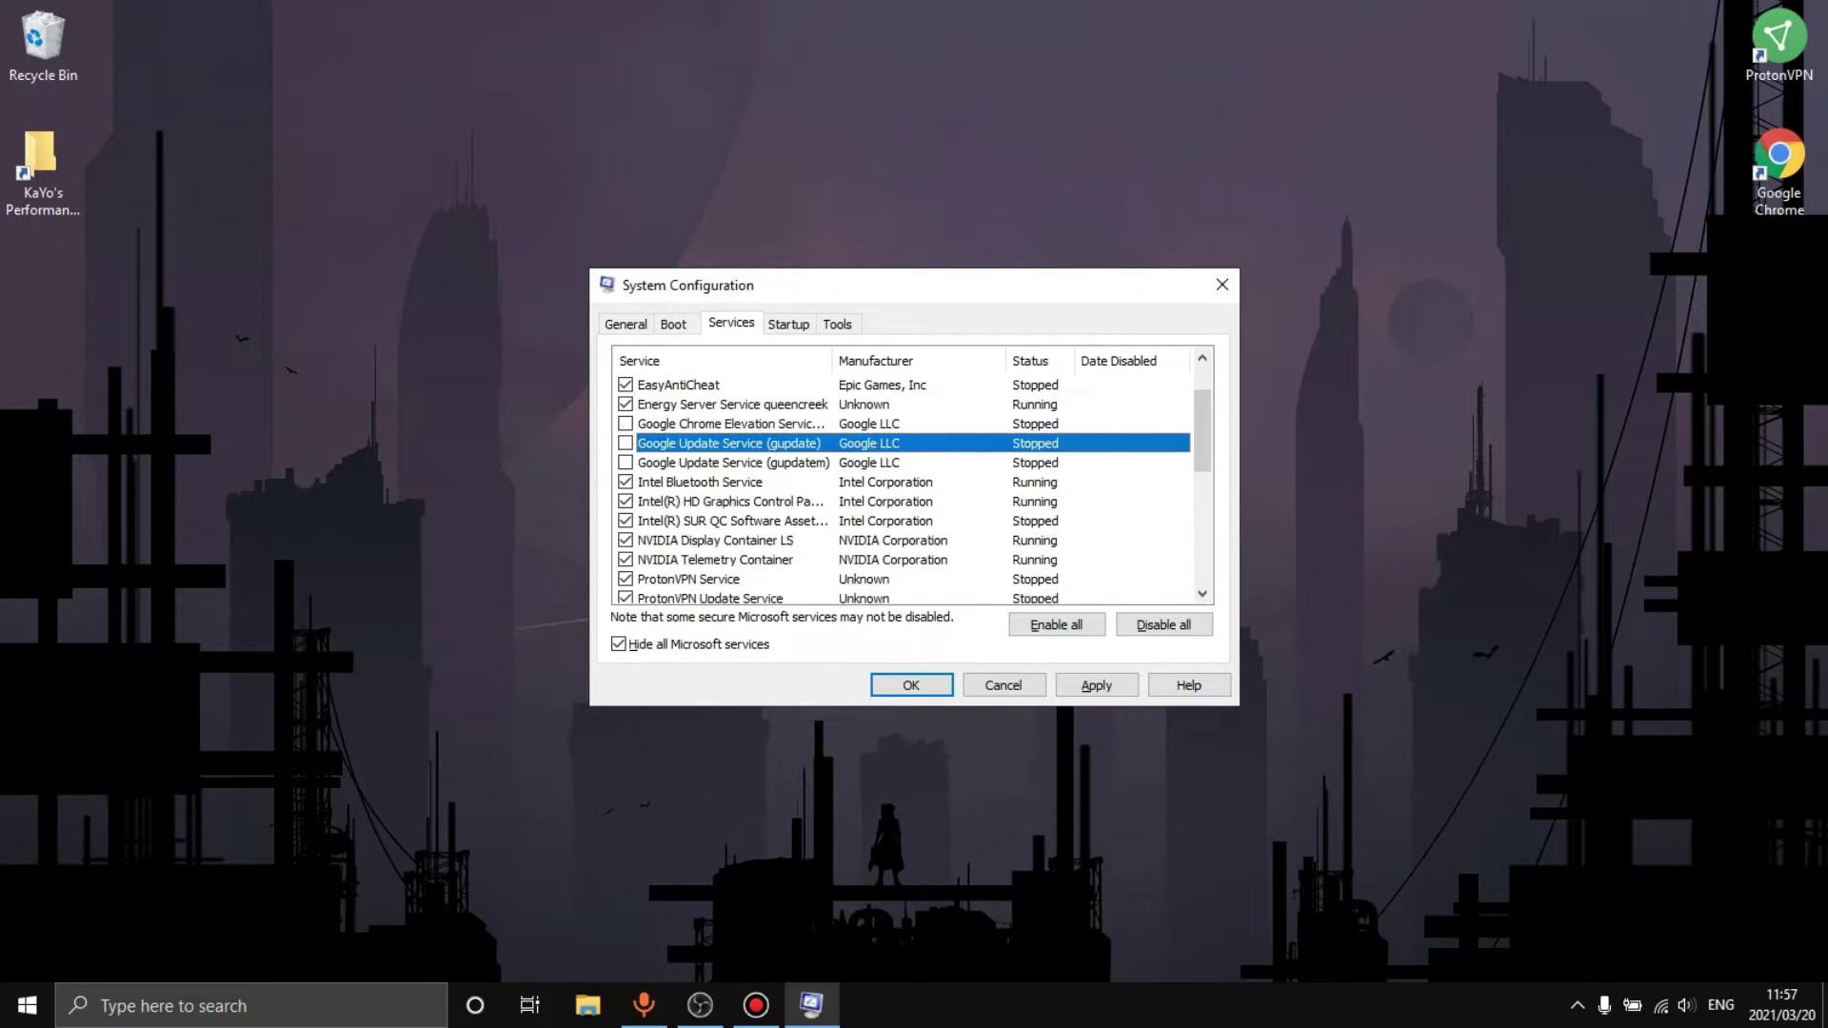
pyautogui.scroll(1, 905, 481)
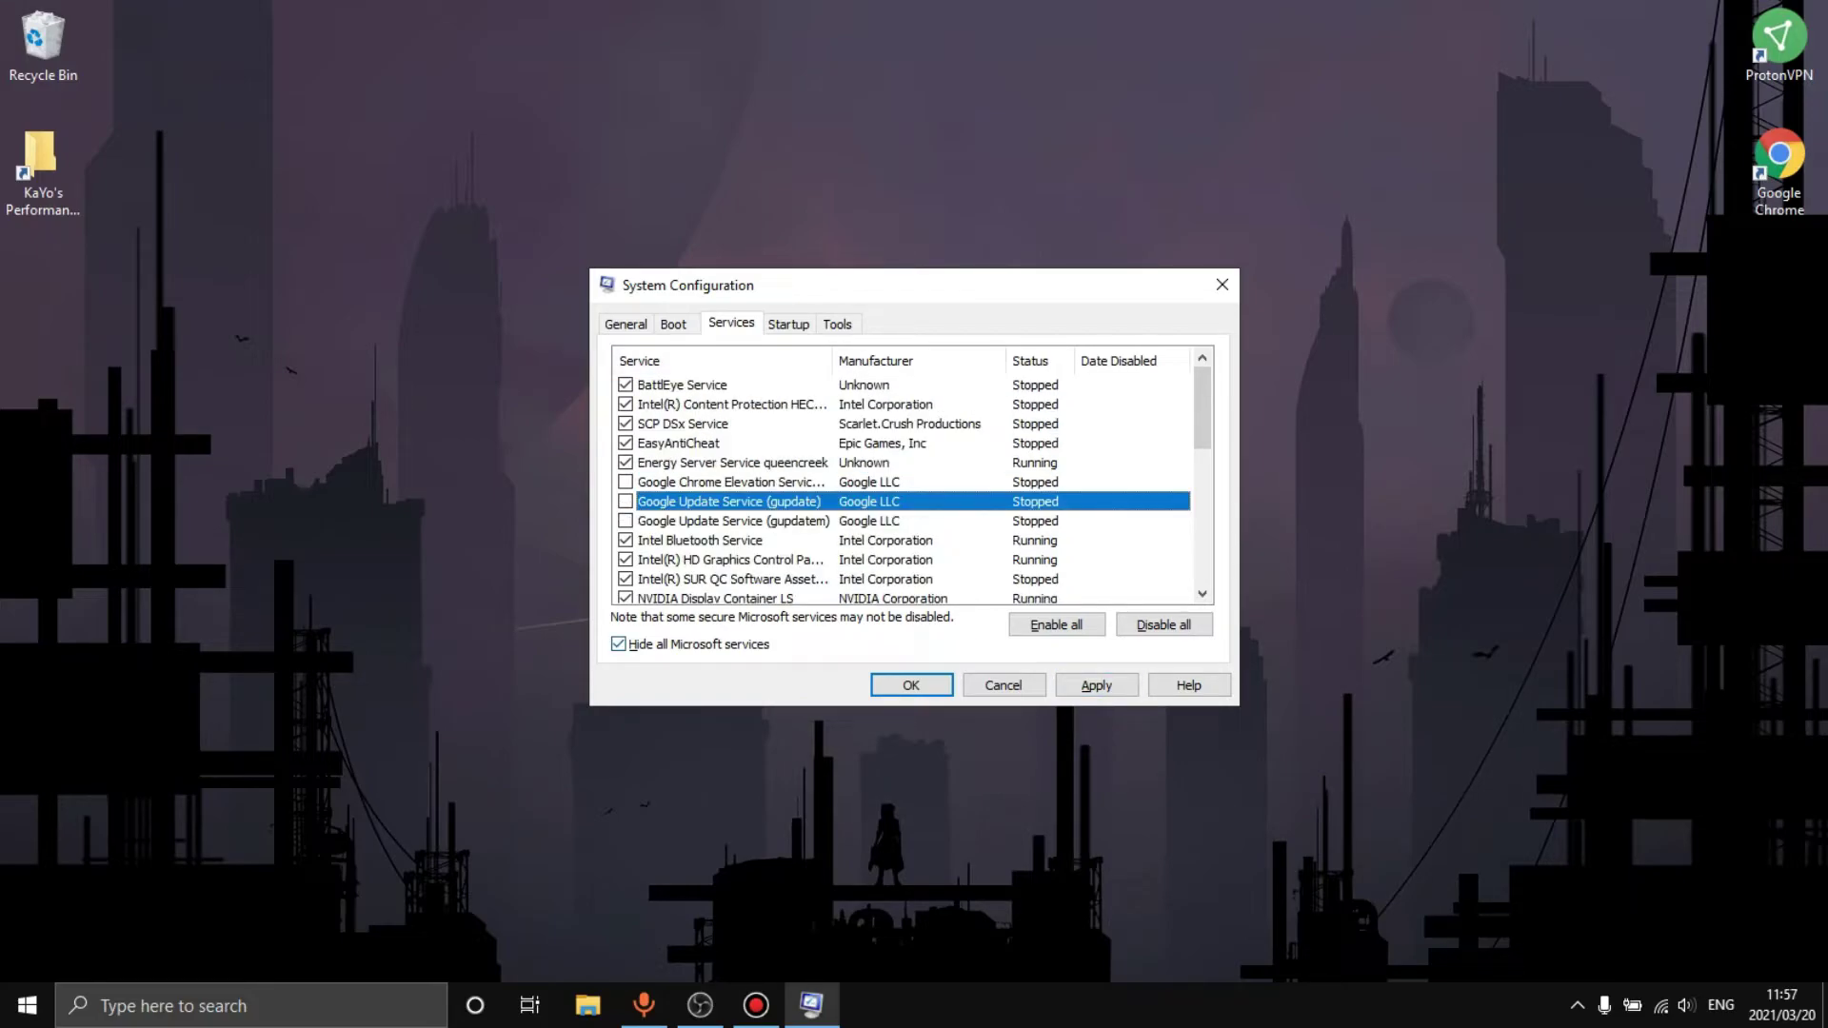
pyautogui.click(1096, 685)
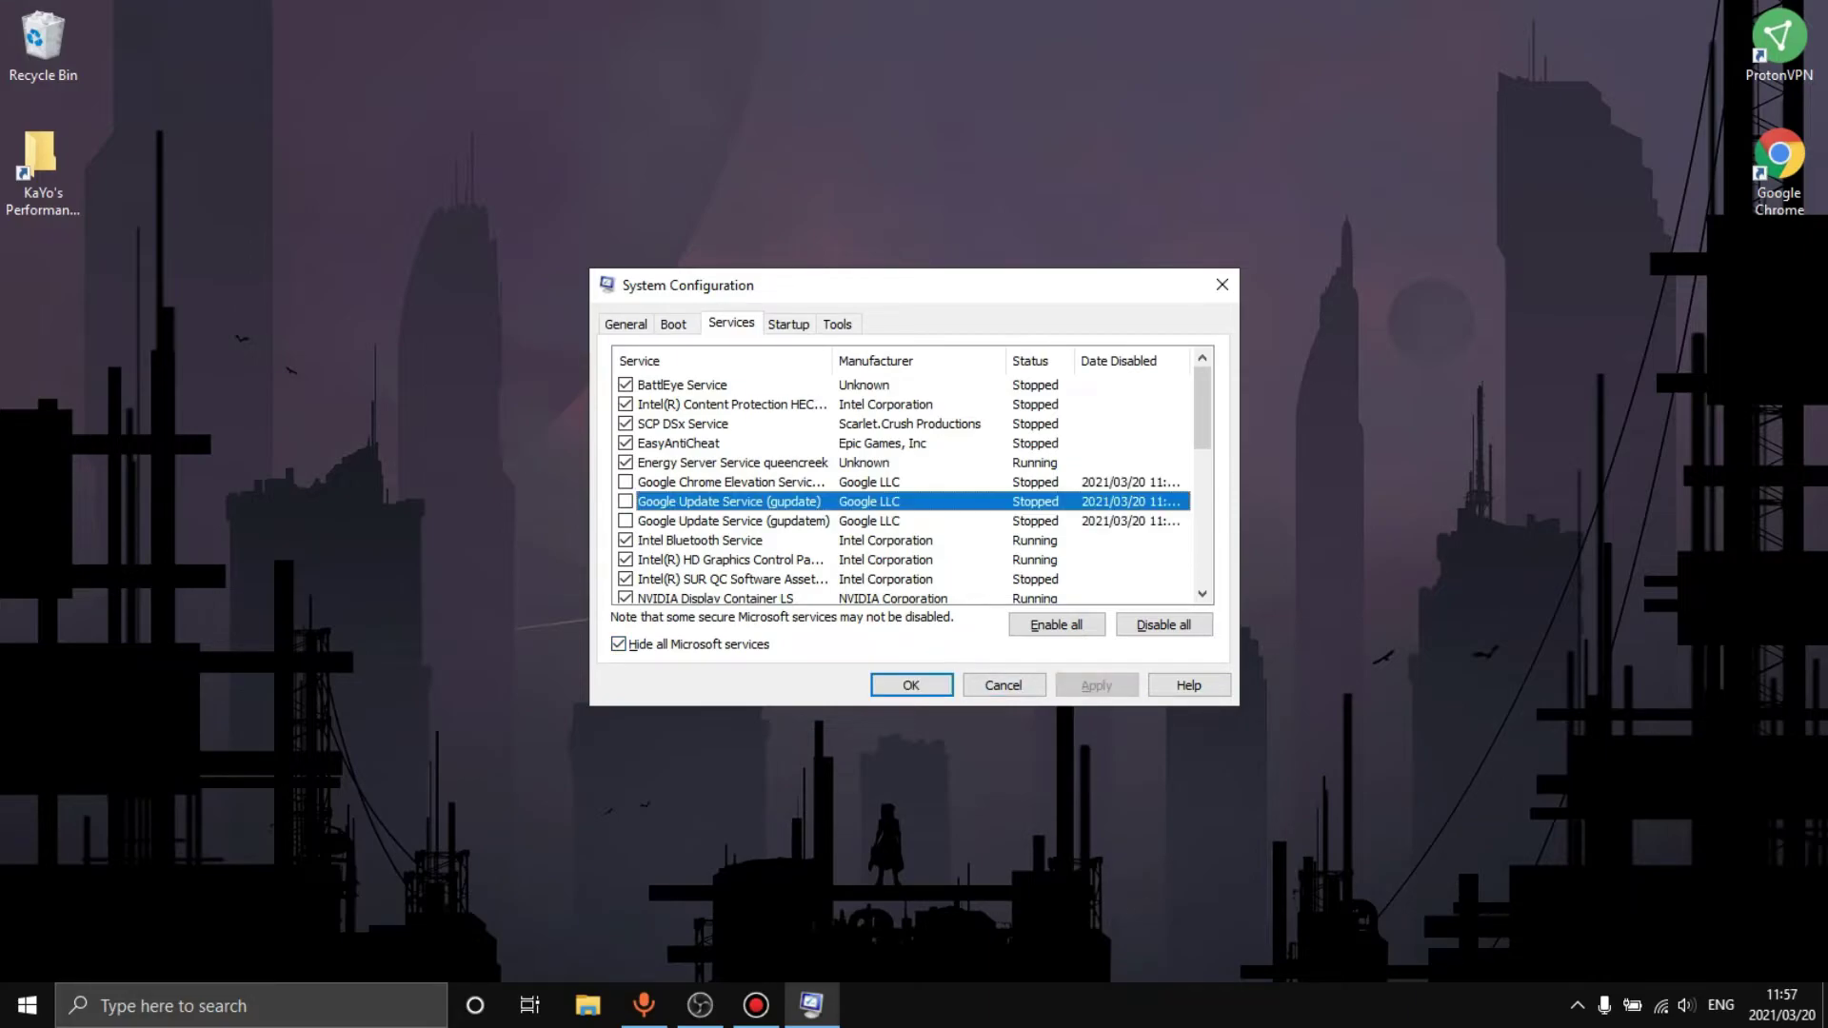
# Step: Check the startup section of System Configuration and close the dialog
pyautogui.click(787, 324)
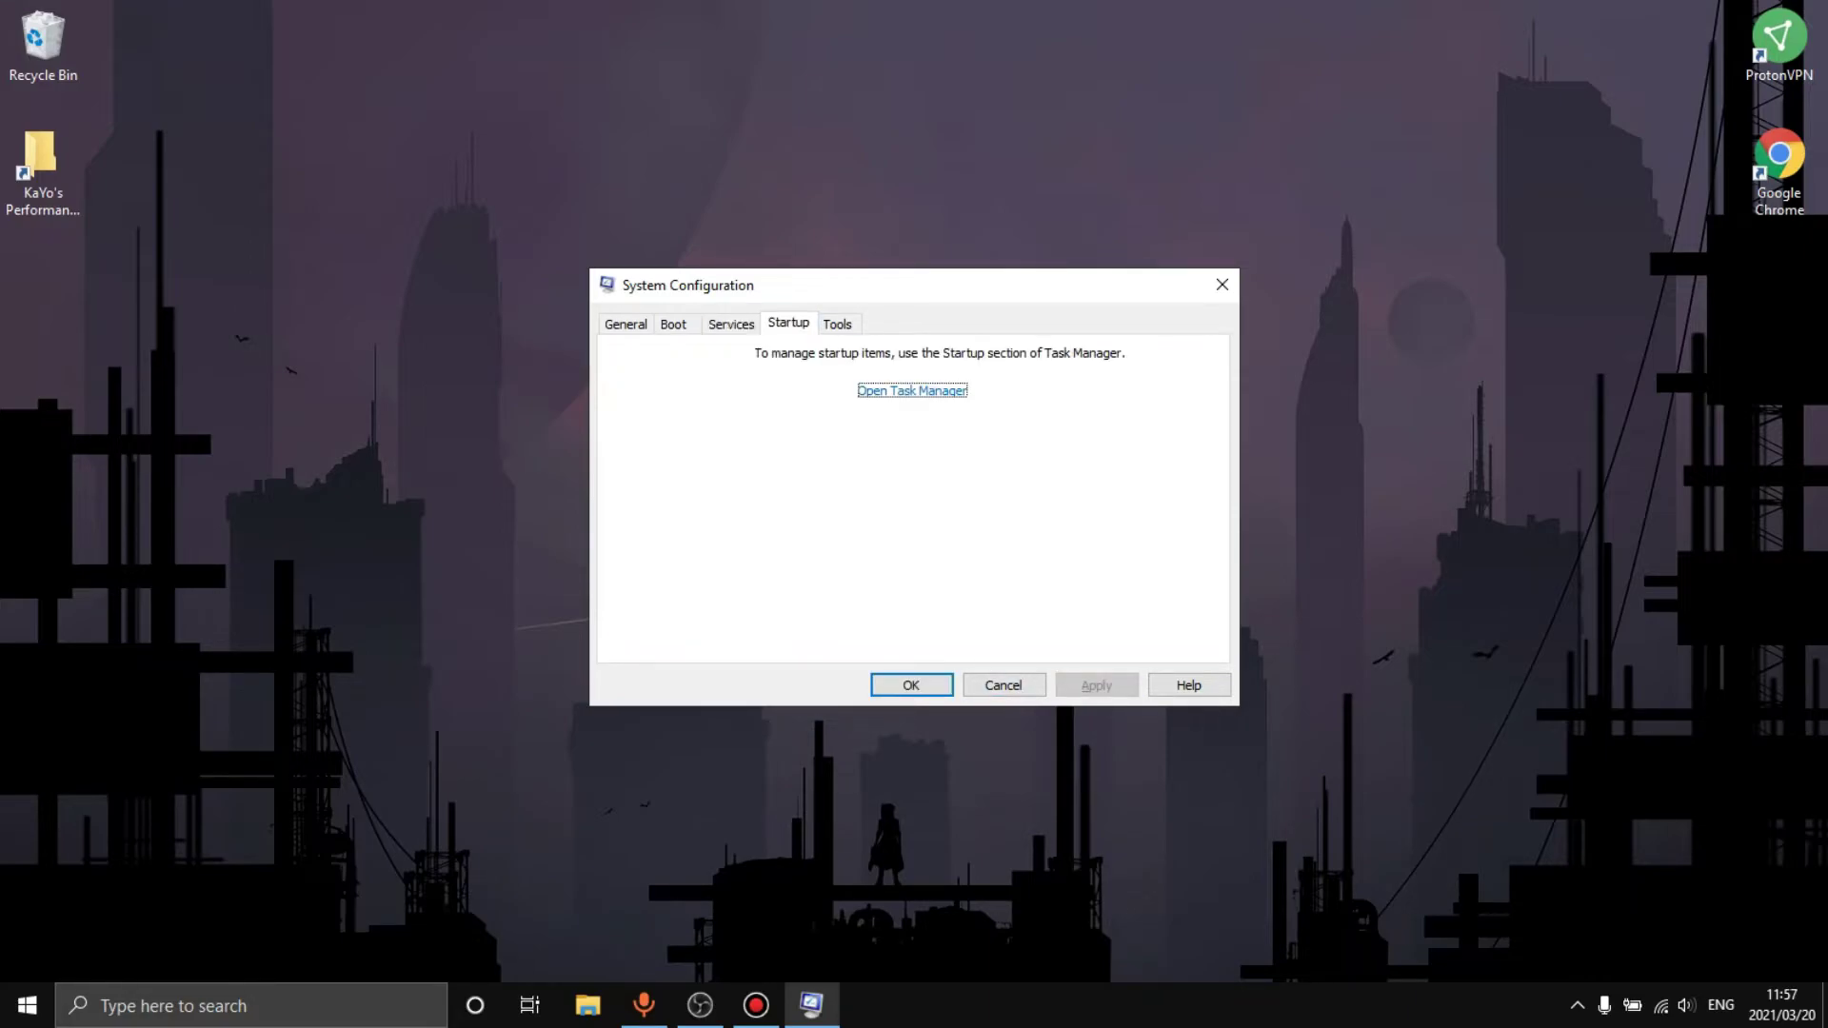
pyautogui.hotkey('ctrl', 'Tab')
pyautogui.press('Escape')
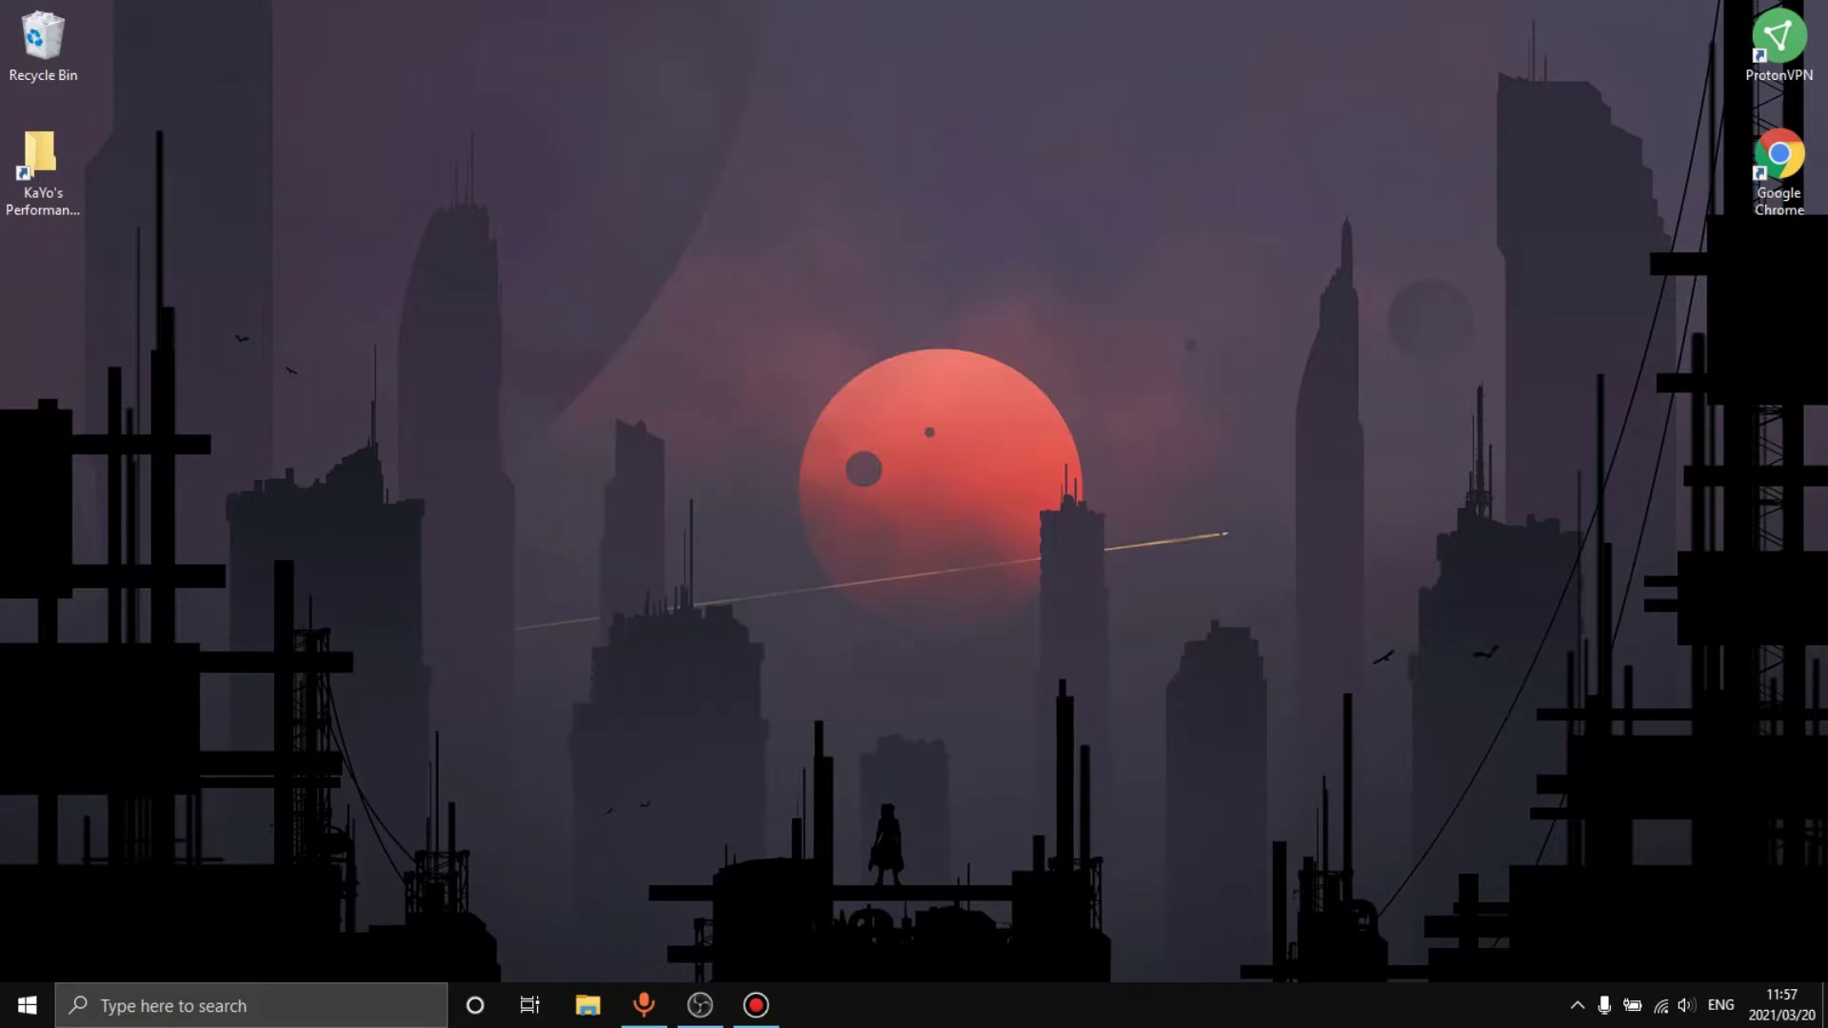
# Step: Open the Registry Tweaks folder inside KaYo's Performance Boost and merge 1-Disable_Power_Throttling.reg into the registry
pyautogui.doubleClick(42, 171)
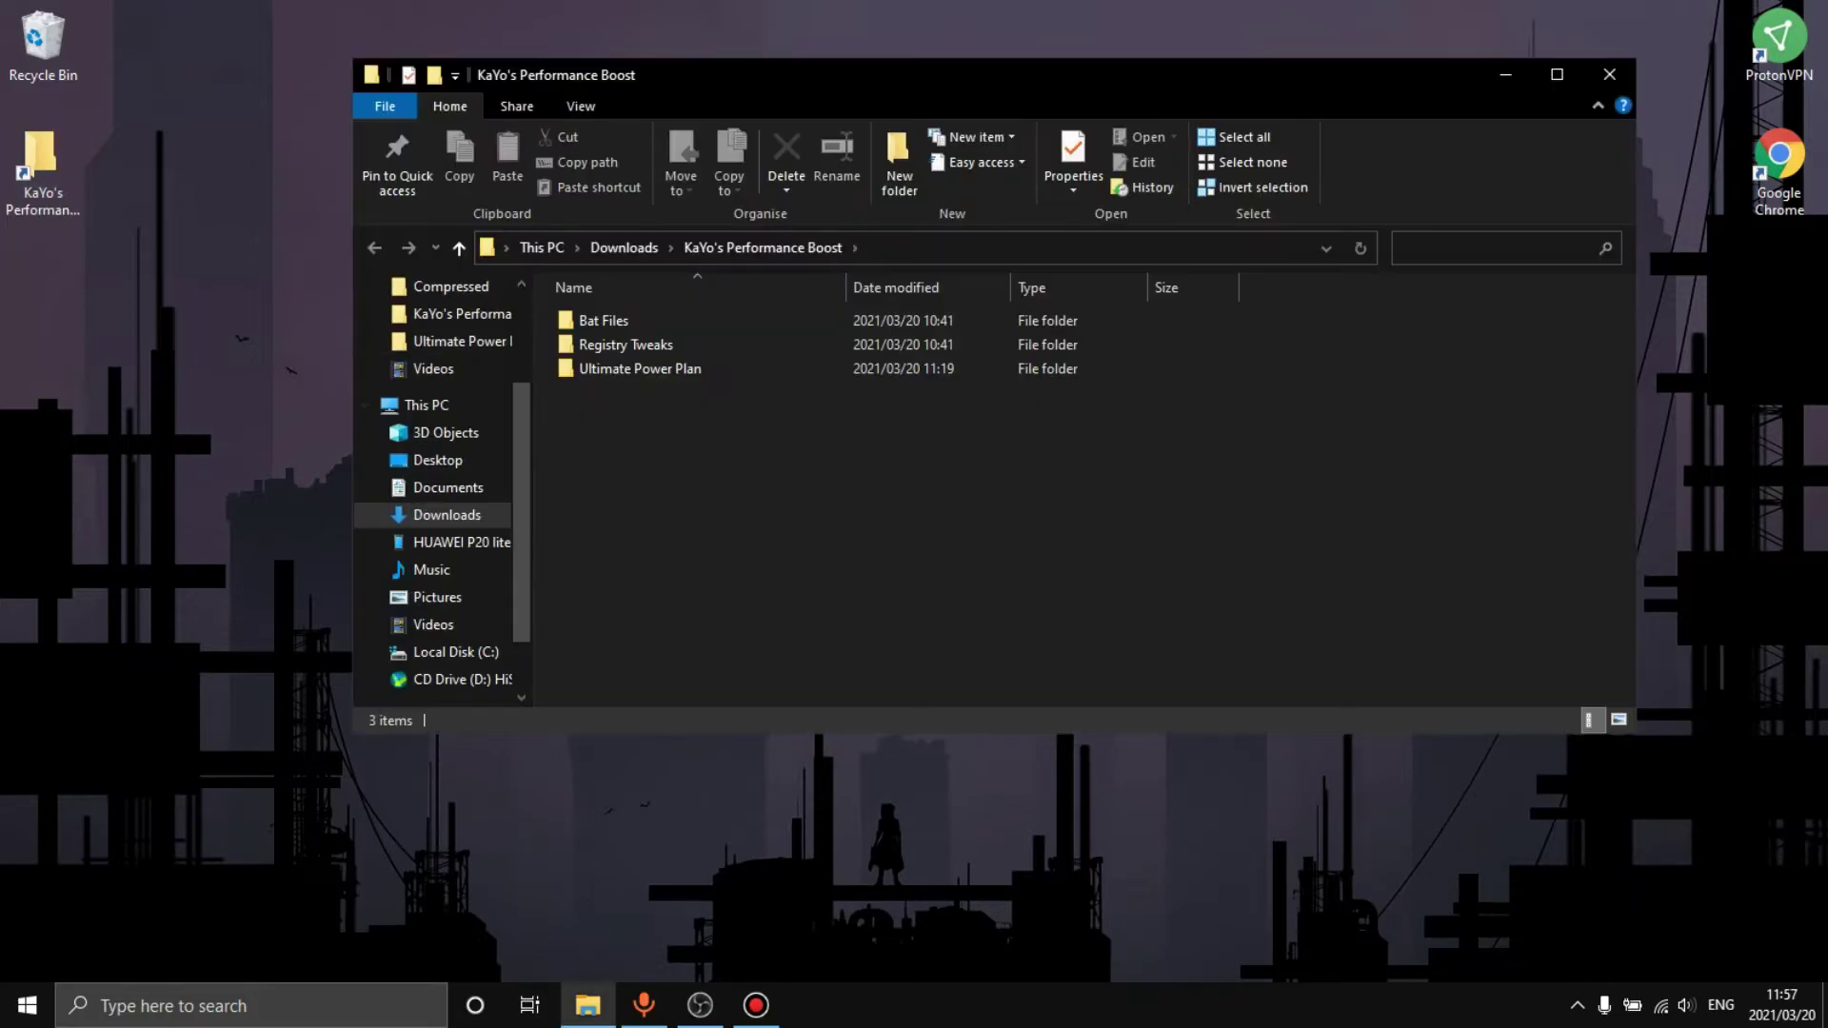
pyautogui.click(625, 344)
pyautogui.doubleClick(626, 345)
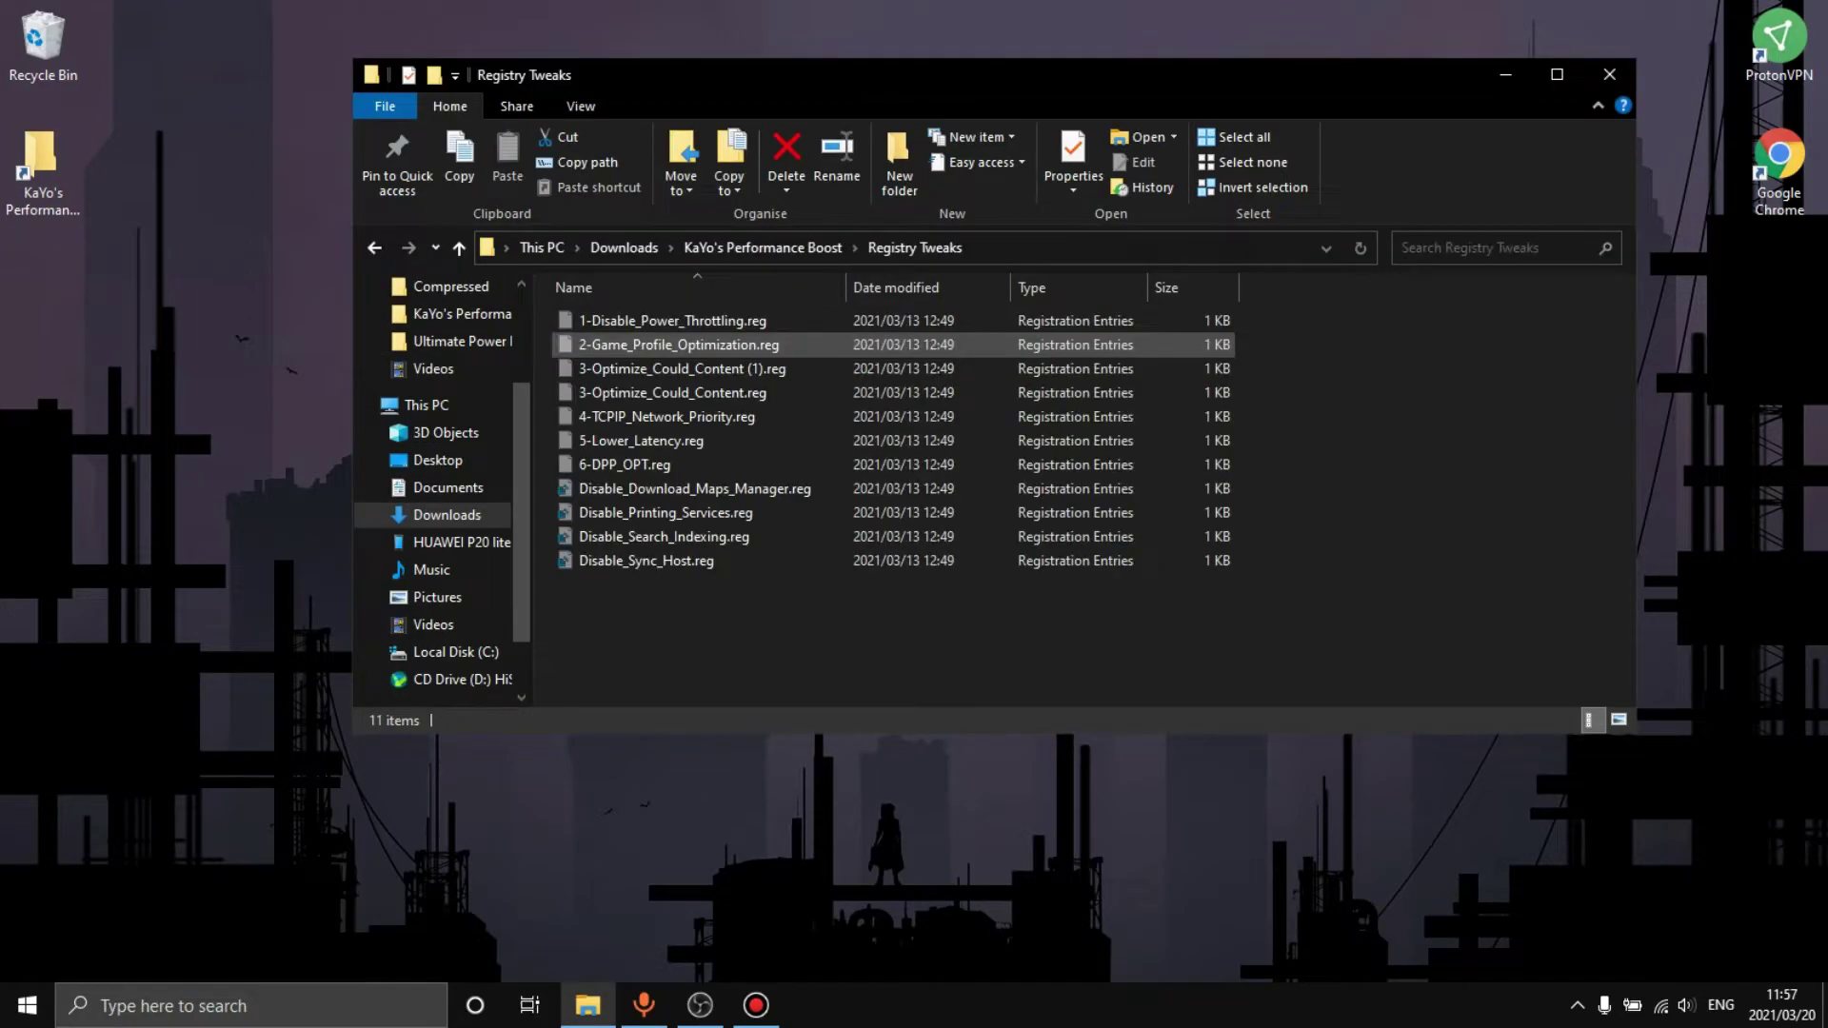
pyautogui.doubleClick(625, 321)
pyautogui.click(987, 526)
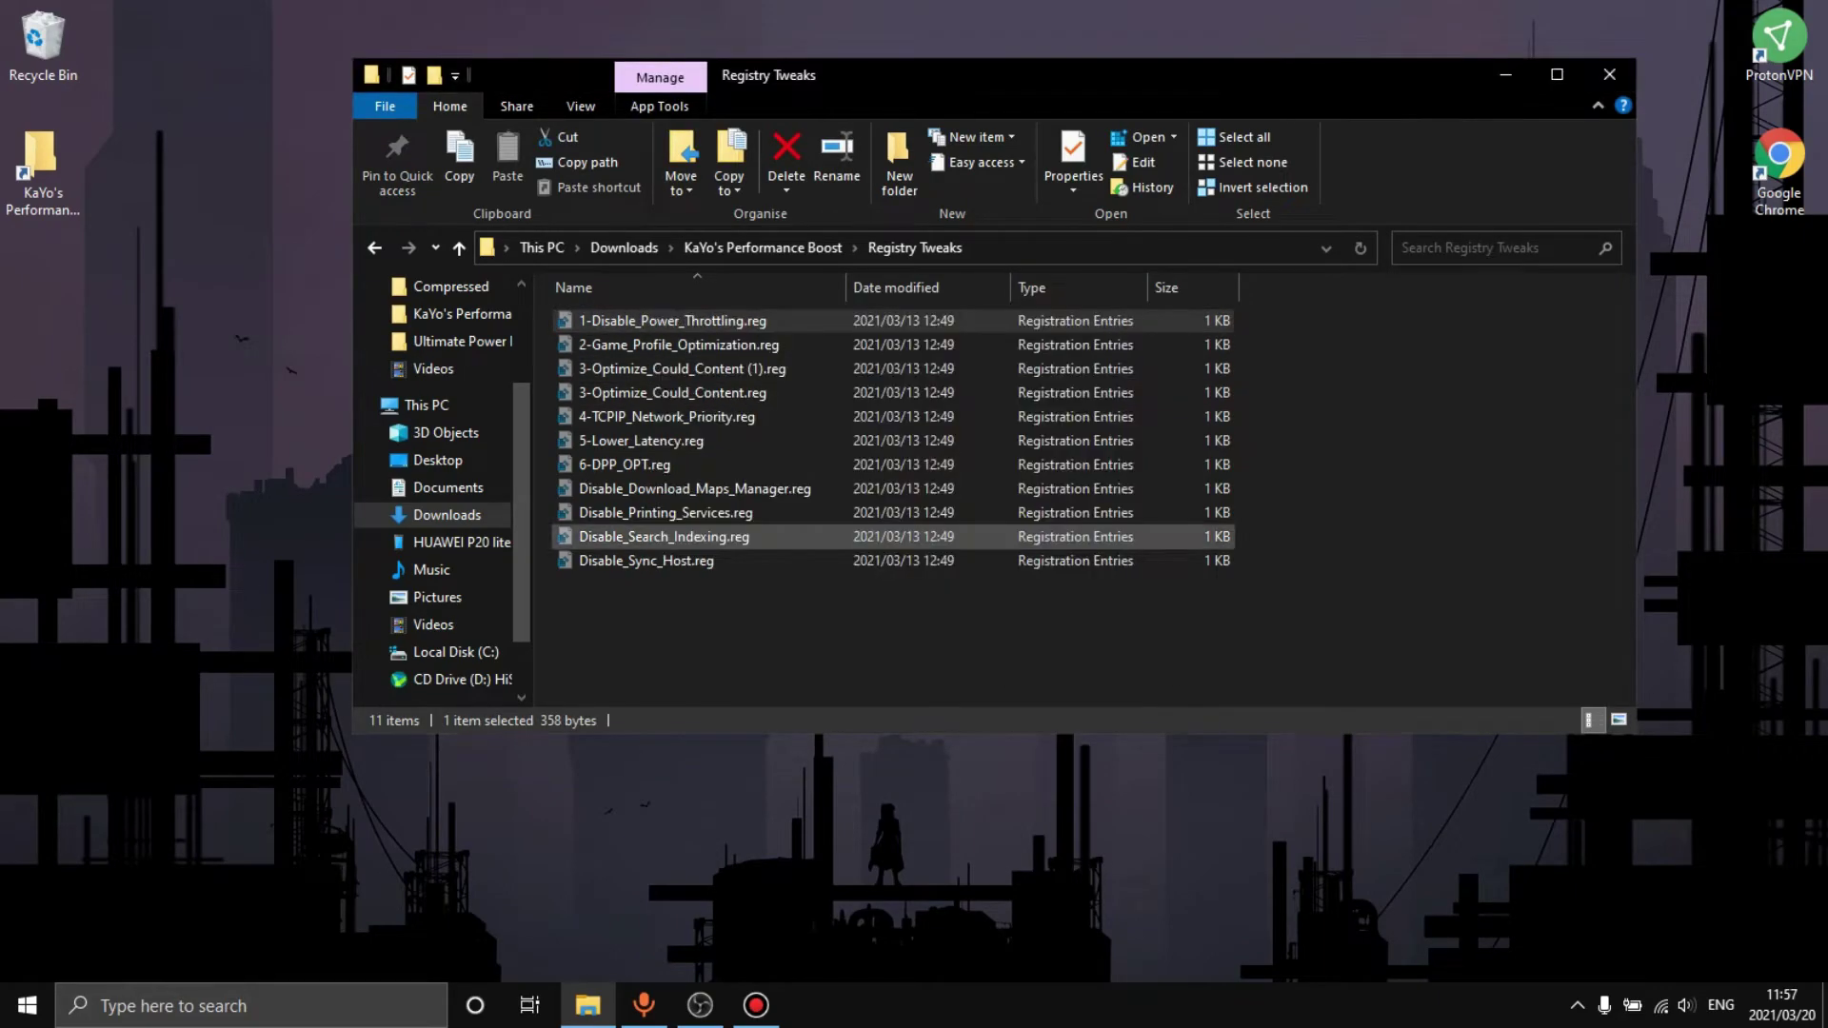
pyautogui.click(1087, 537)
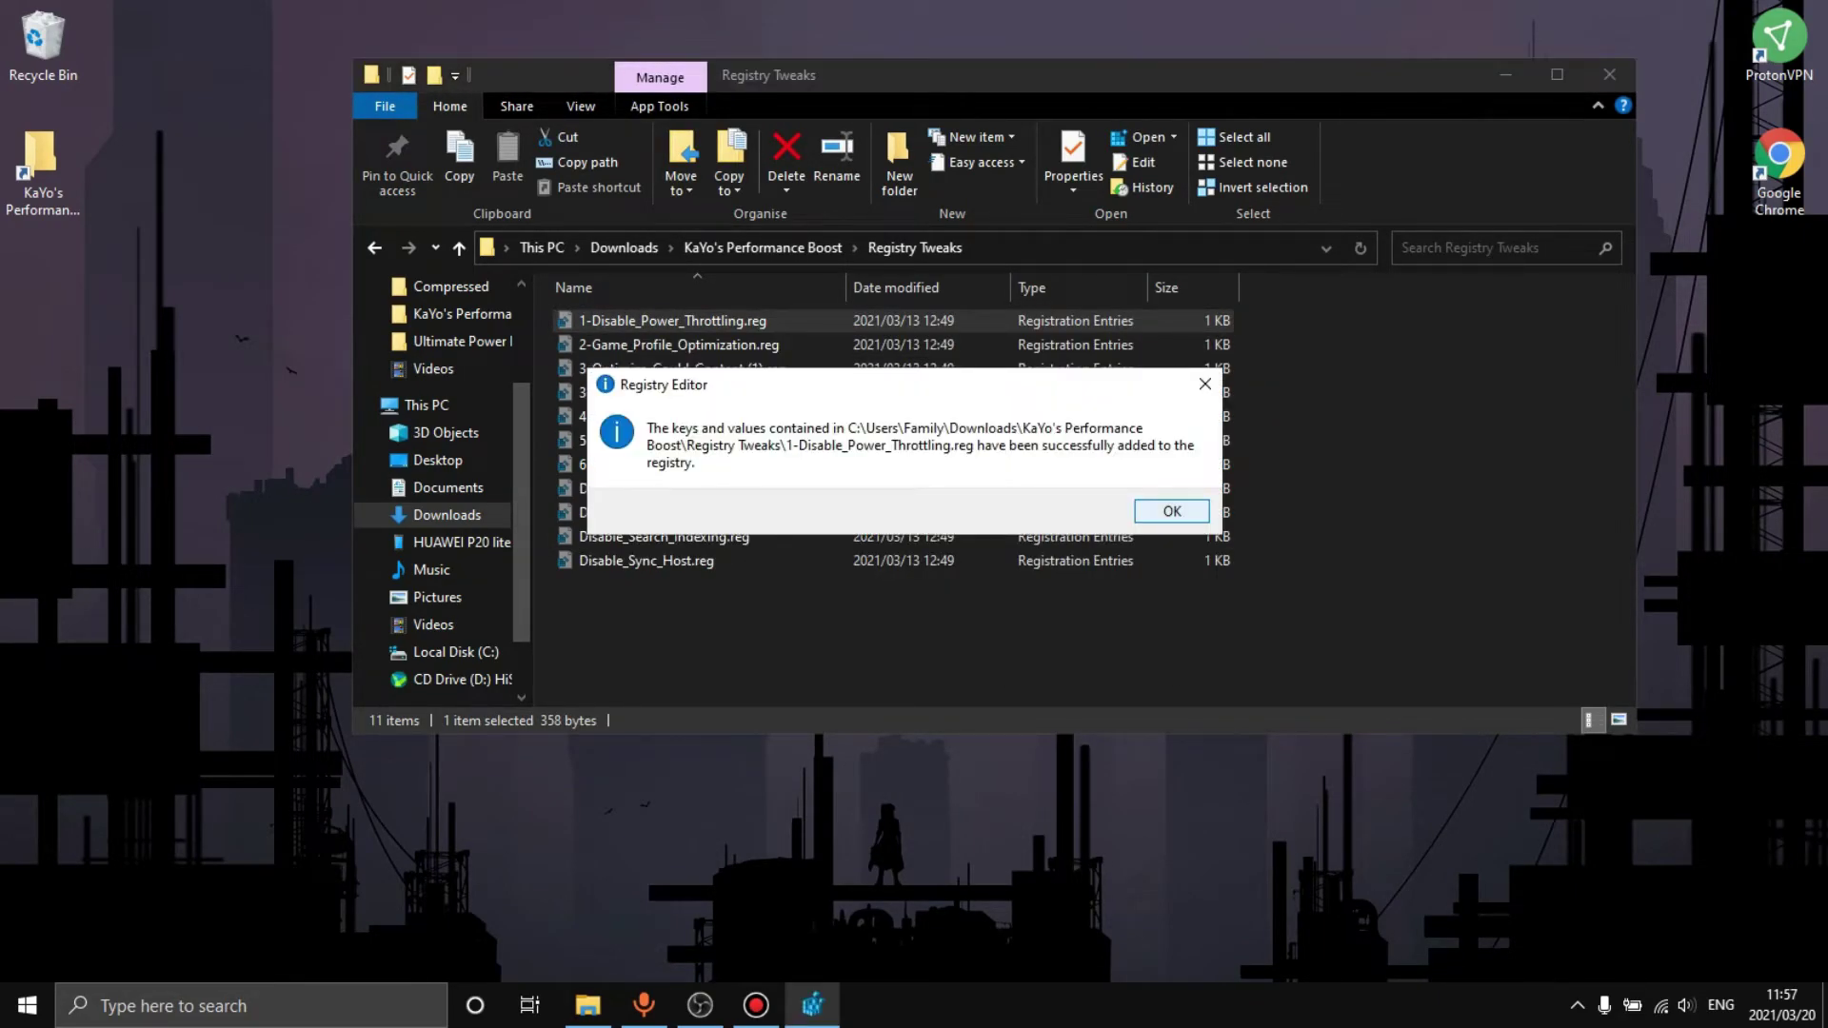
pyautogui.press('Return')
# Step: Merge 2-Game_Profile_Optimization.reg into the registry, accepting the security warning
pyautogui.press('Down')
pyautogui.press('Return')
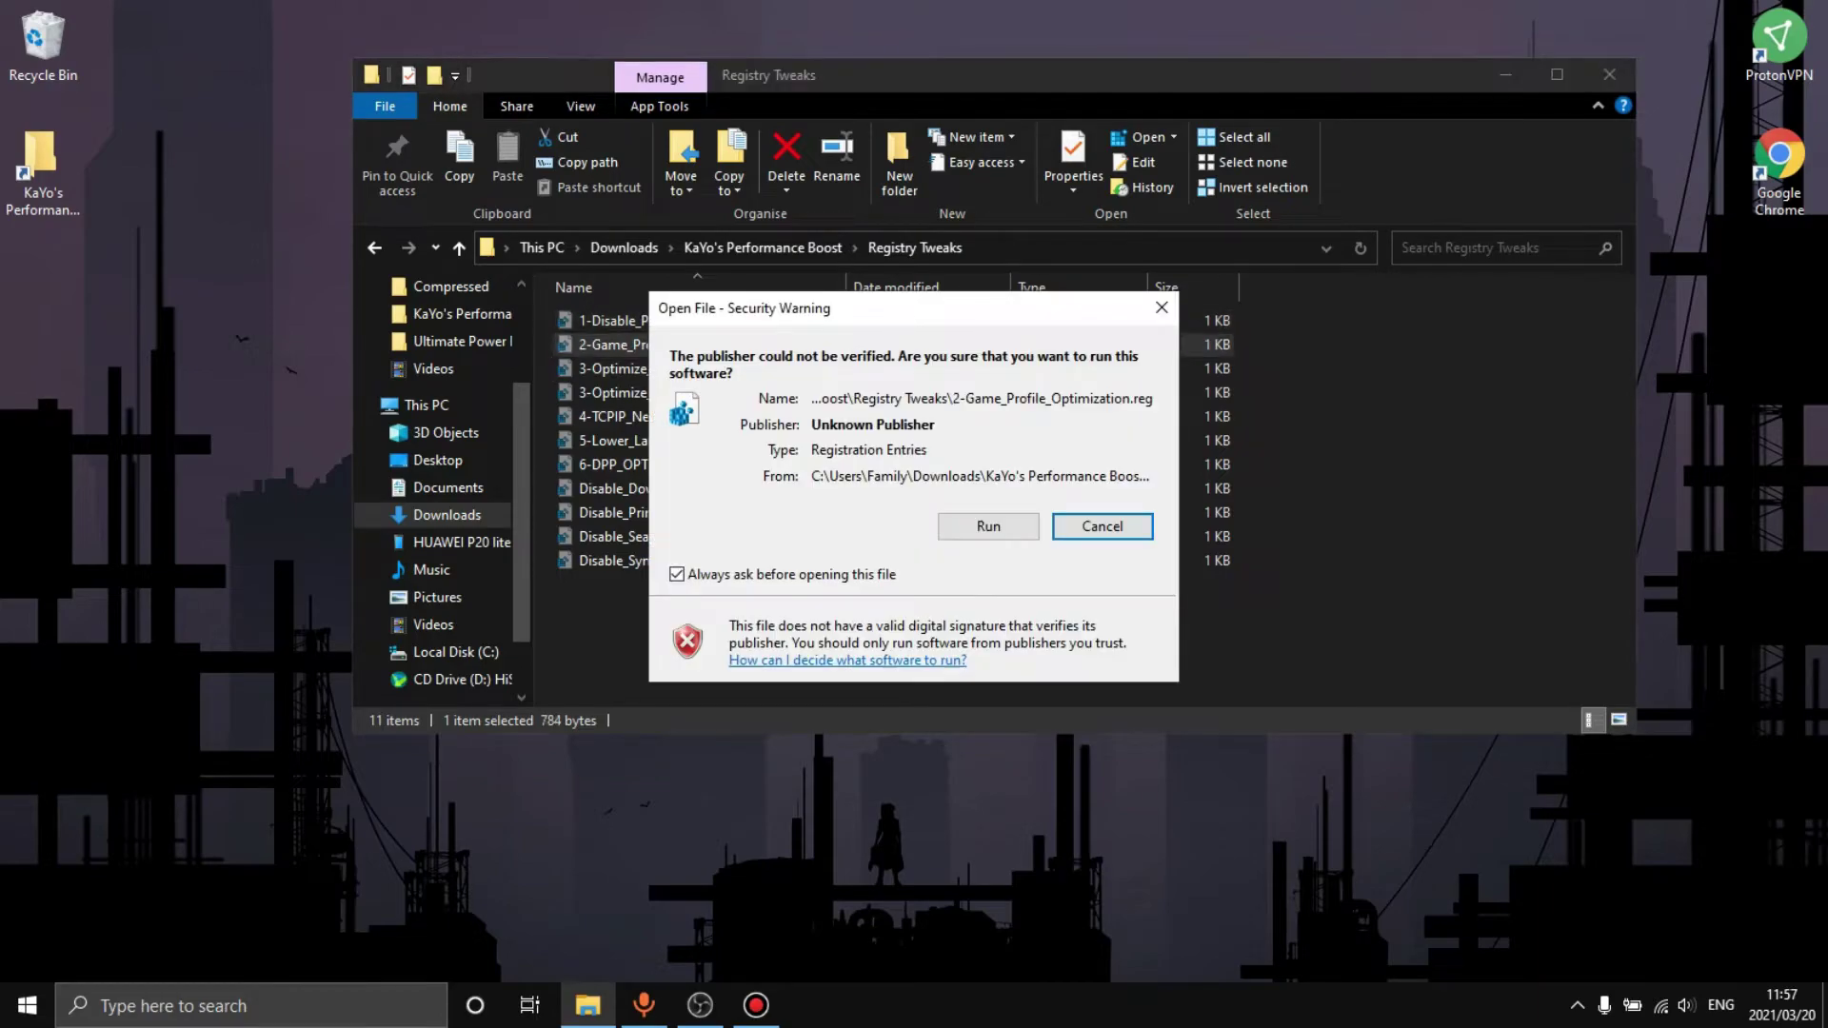
pyautogui.hotkey('alt', 'r')
pyautogui.press('Return')
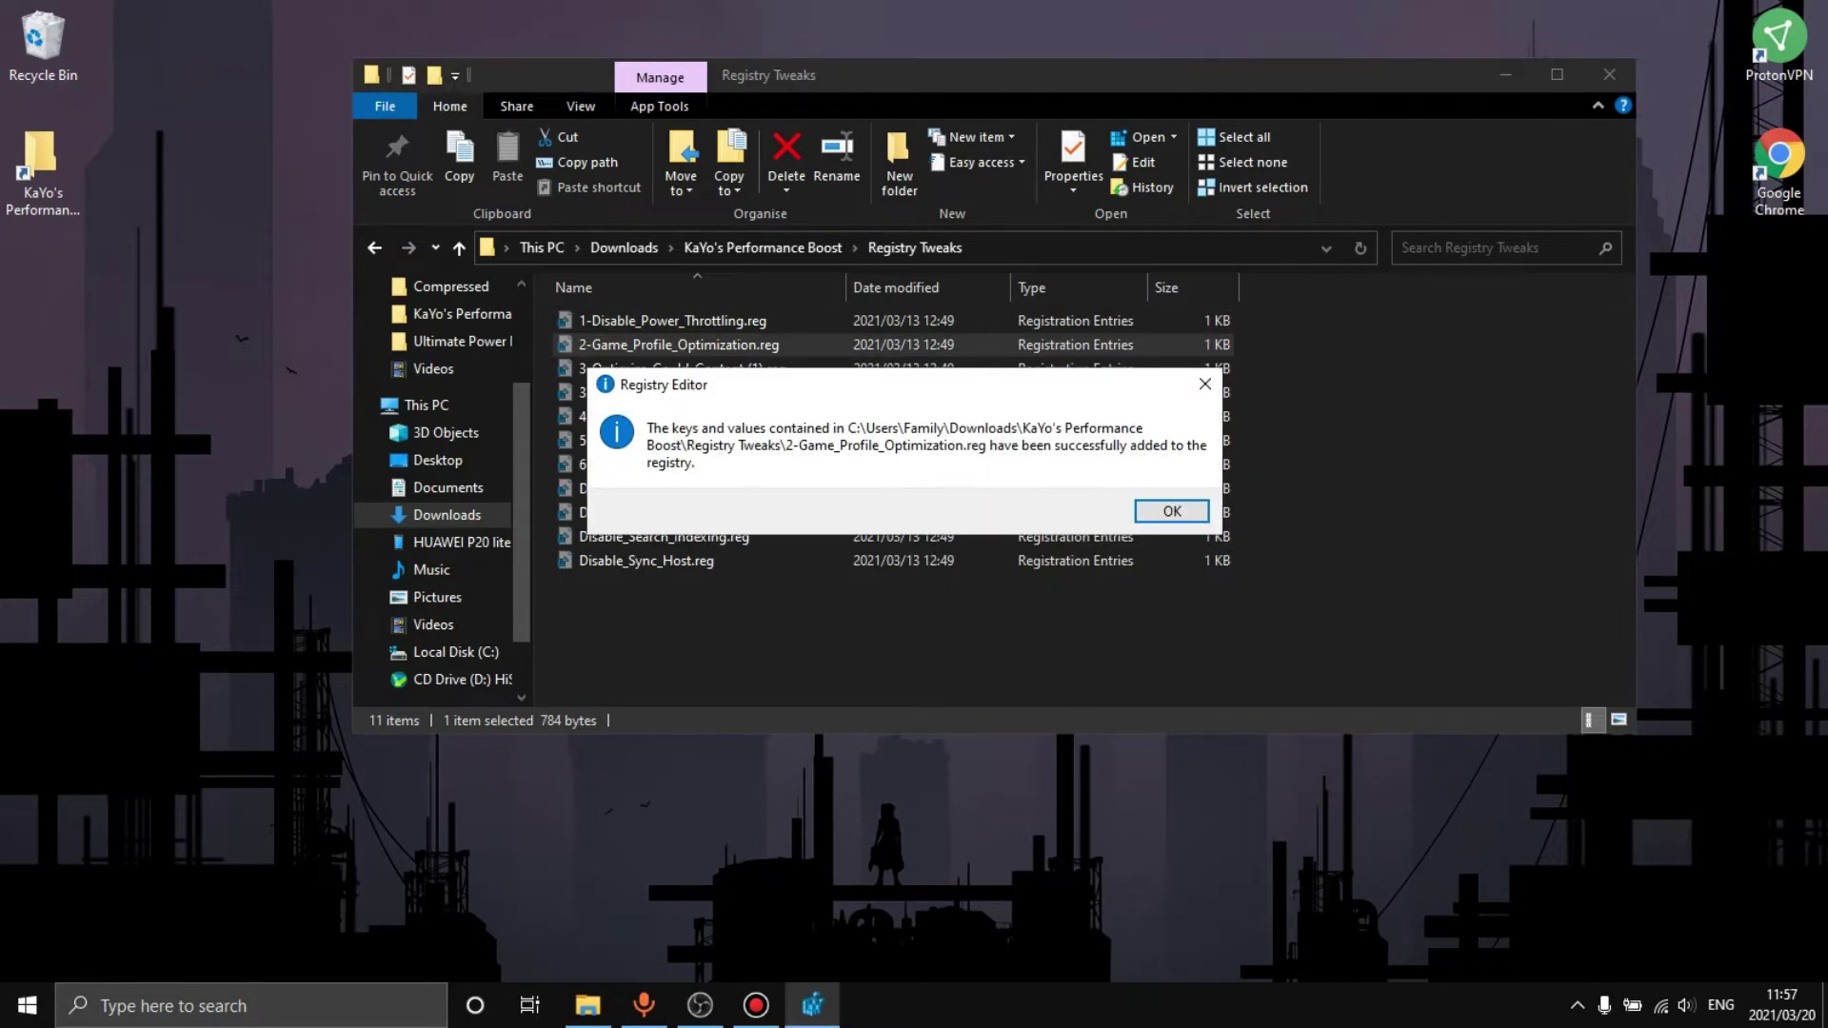
pyautogui.press('Return')
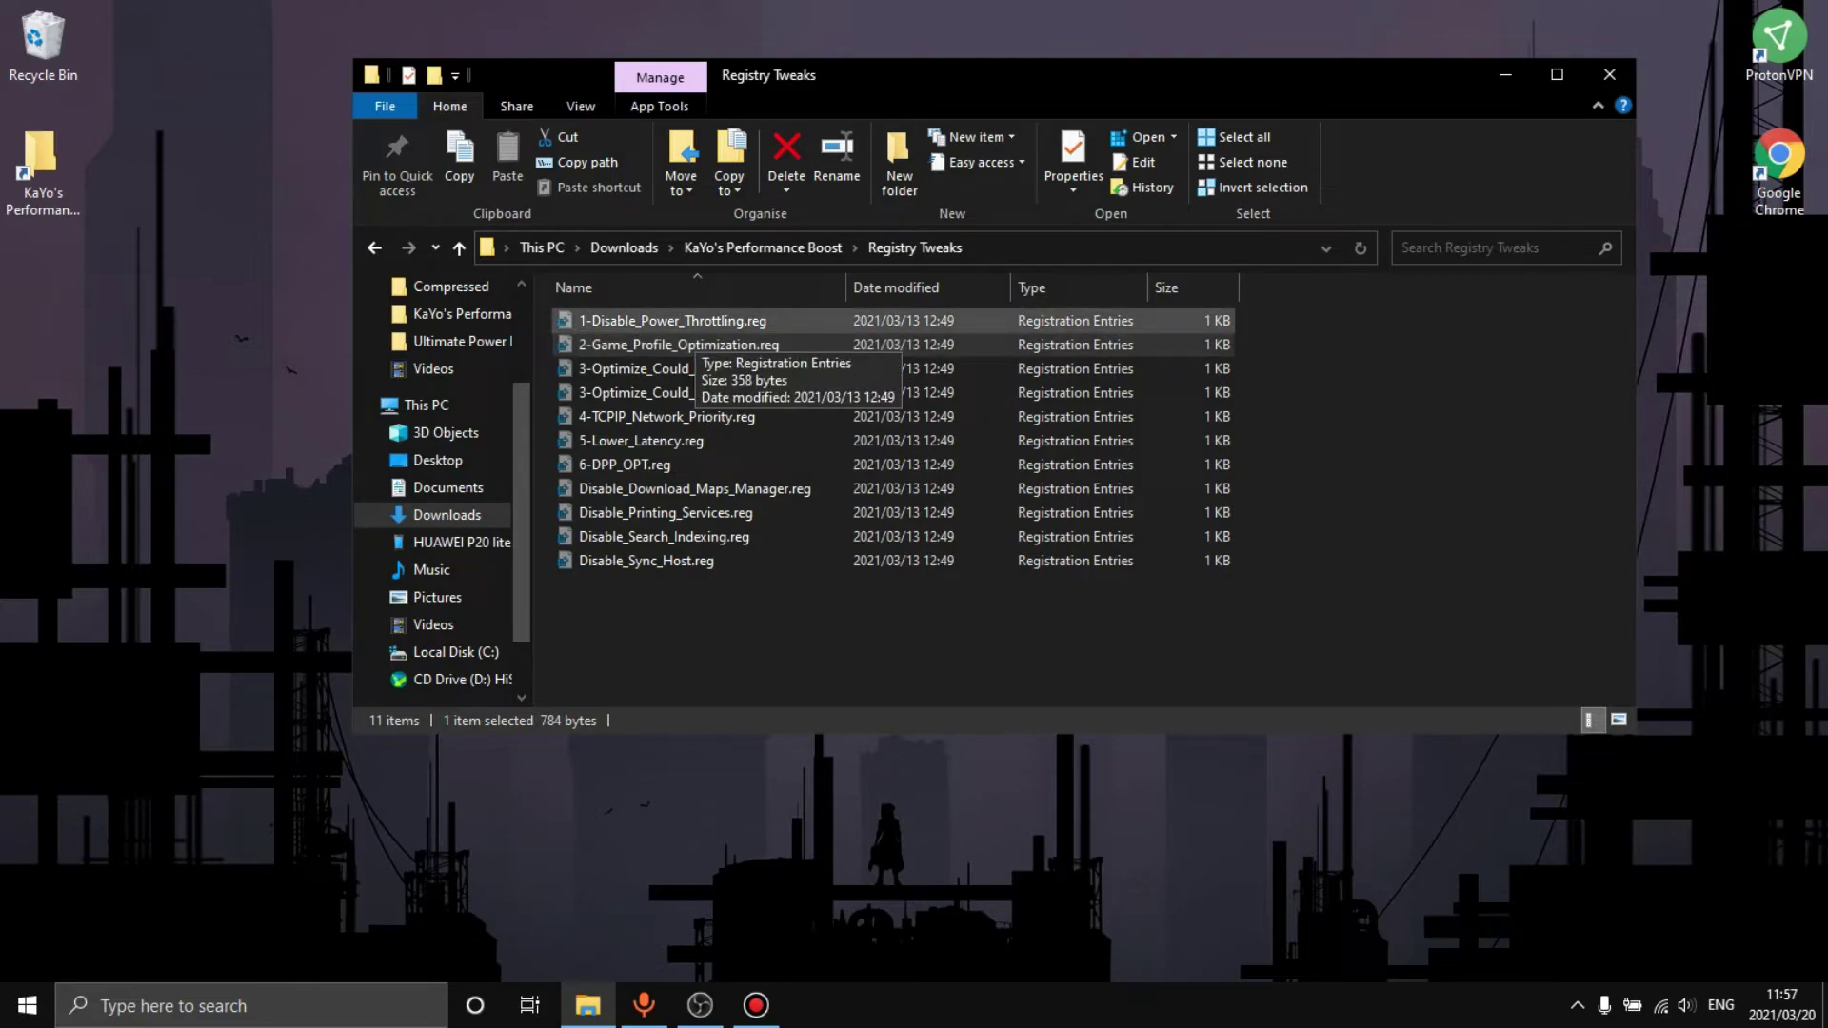
# Step: Review the registry tweak files, return to the KaYo's Performance Boost folder to point out Bat Files, and close File Explorer
pyautogui.click(695, 321)
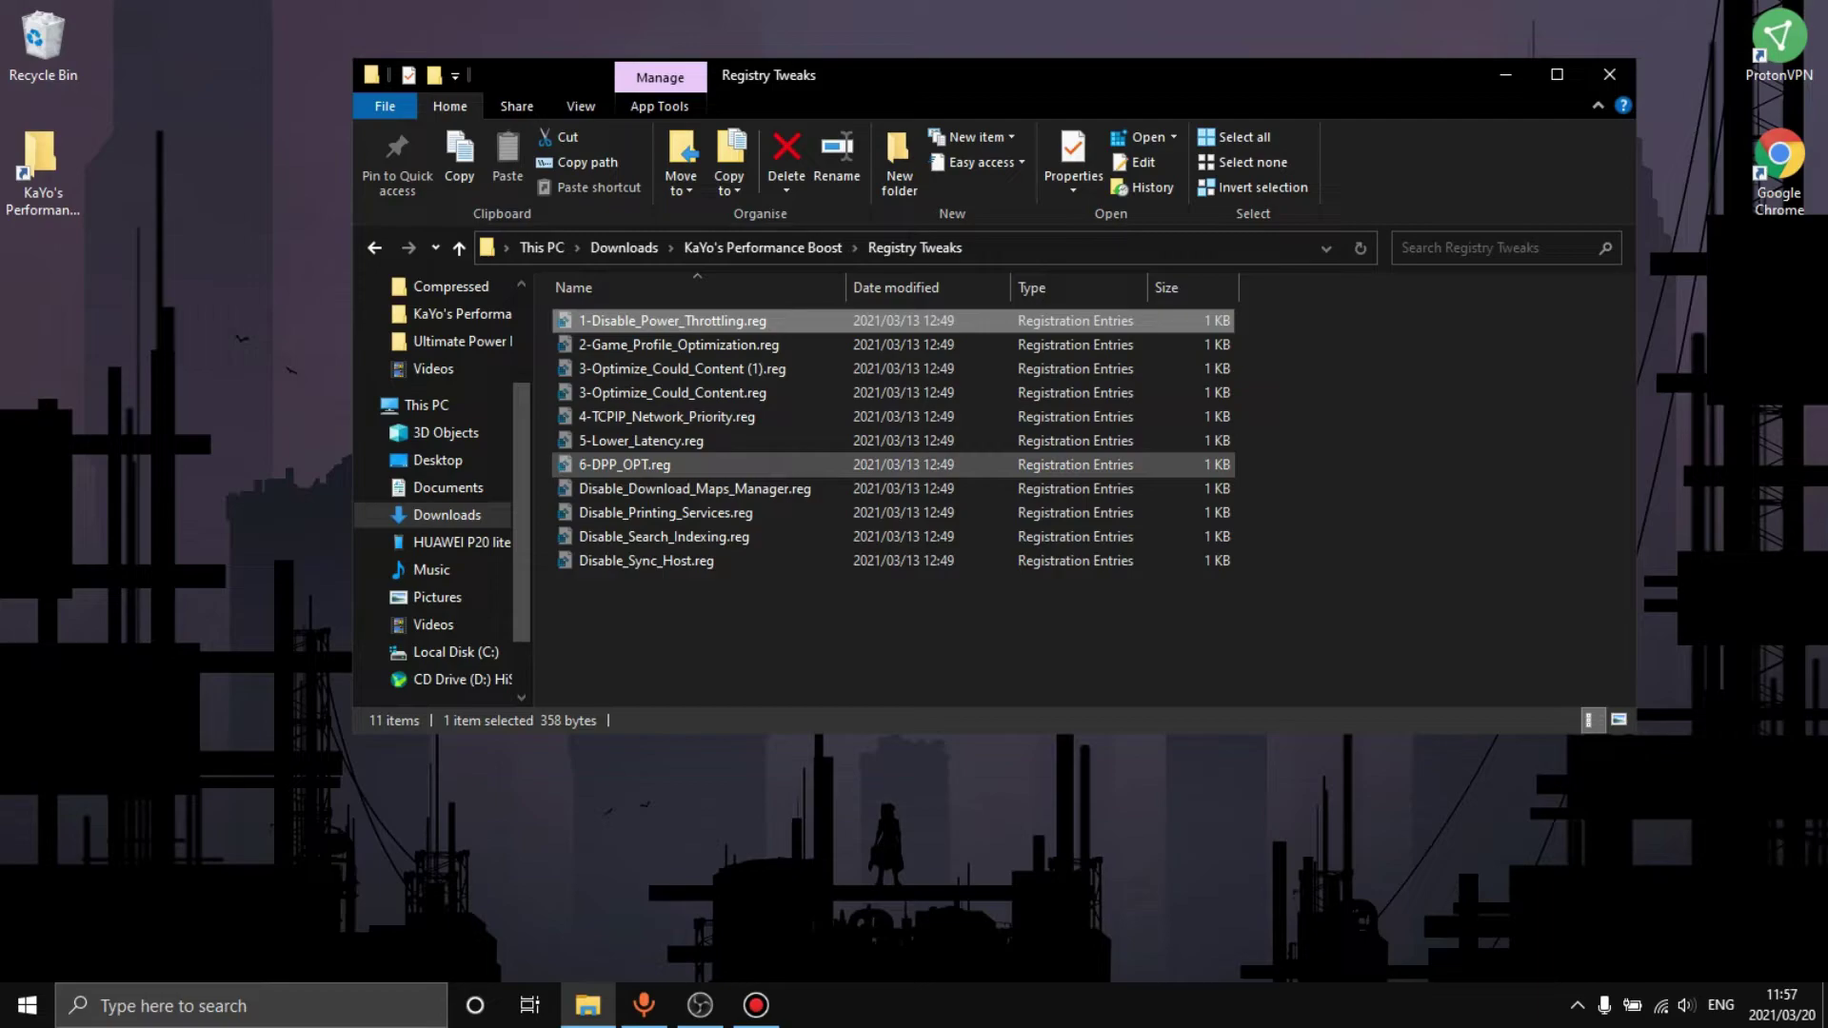
pyautogui.hotkey('alt', 'Left')
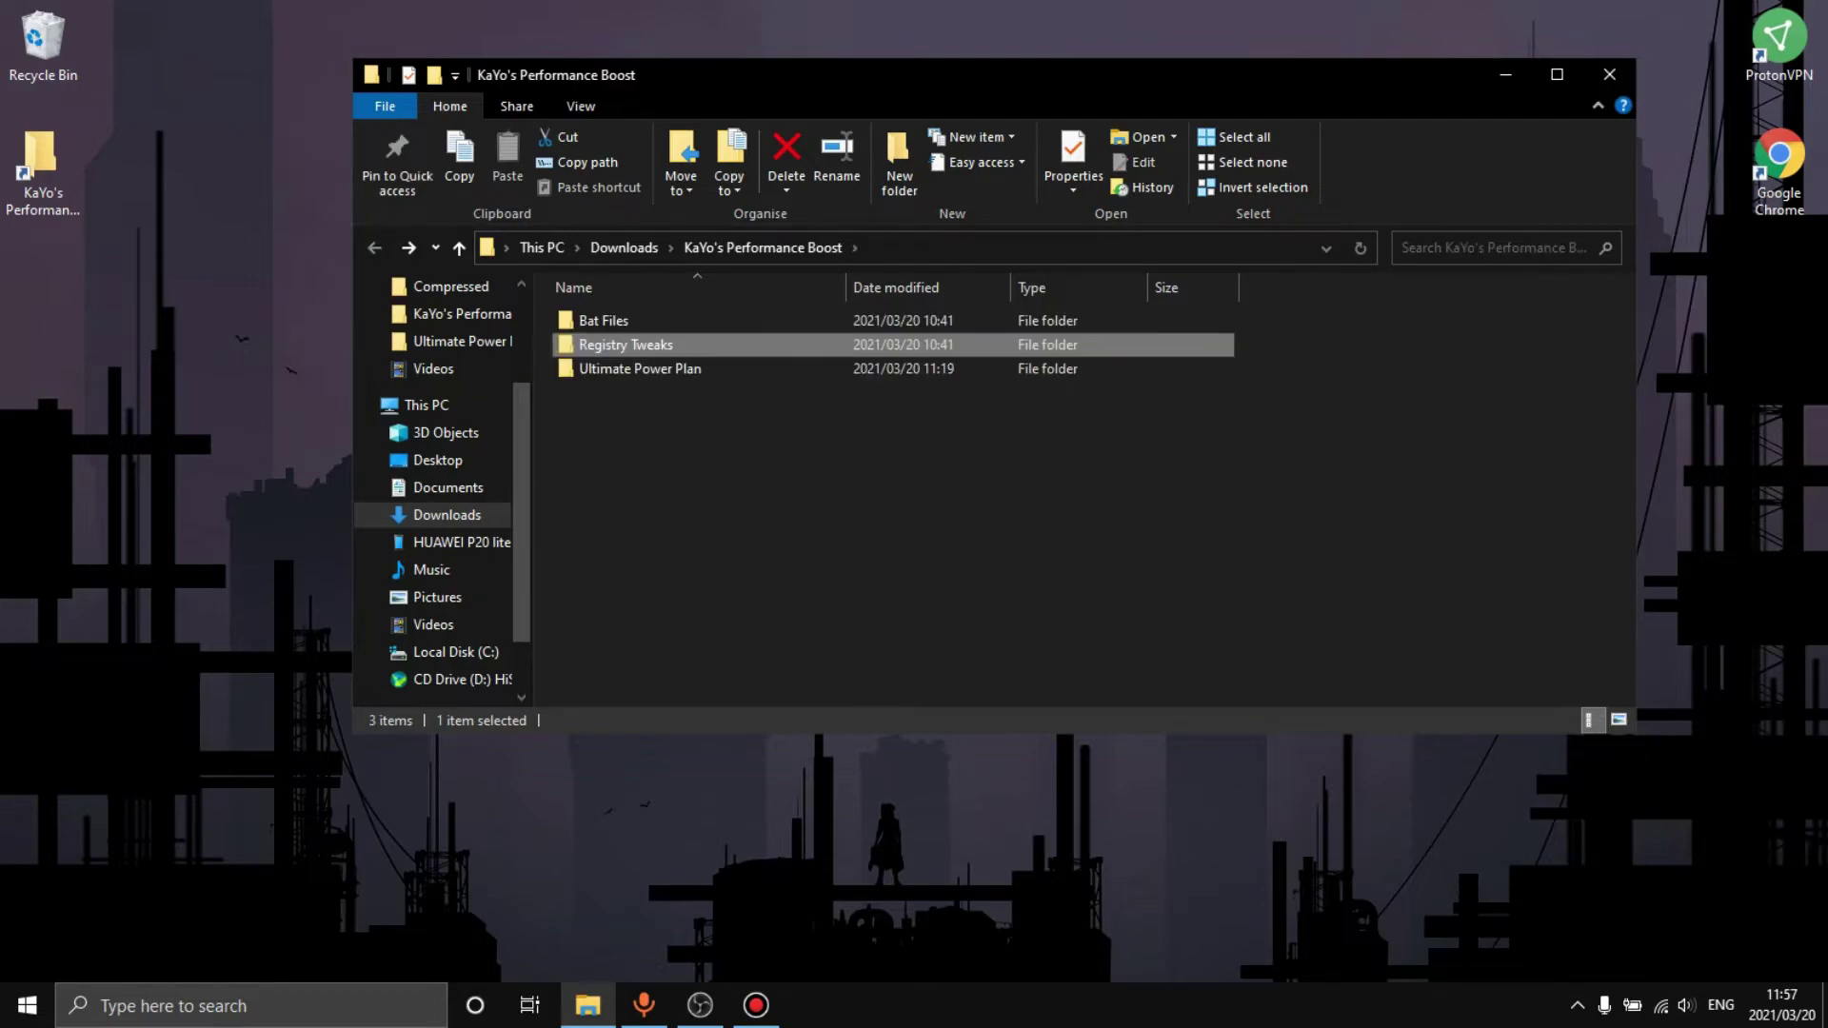
pyautogui.click(603, 321)
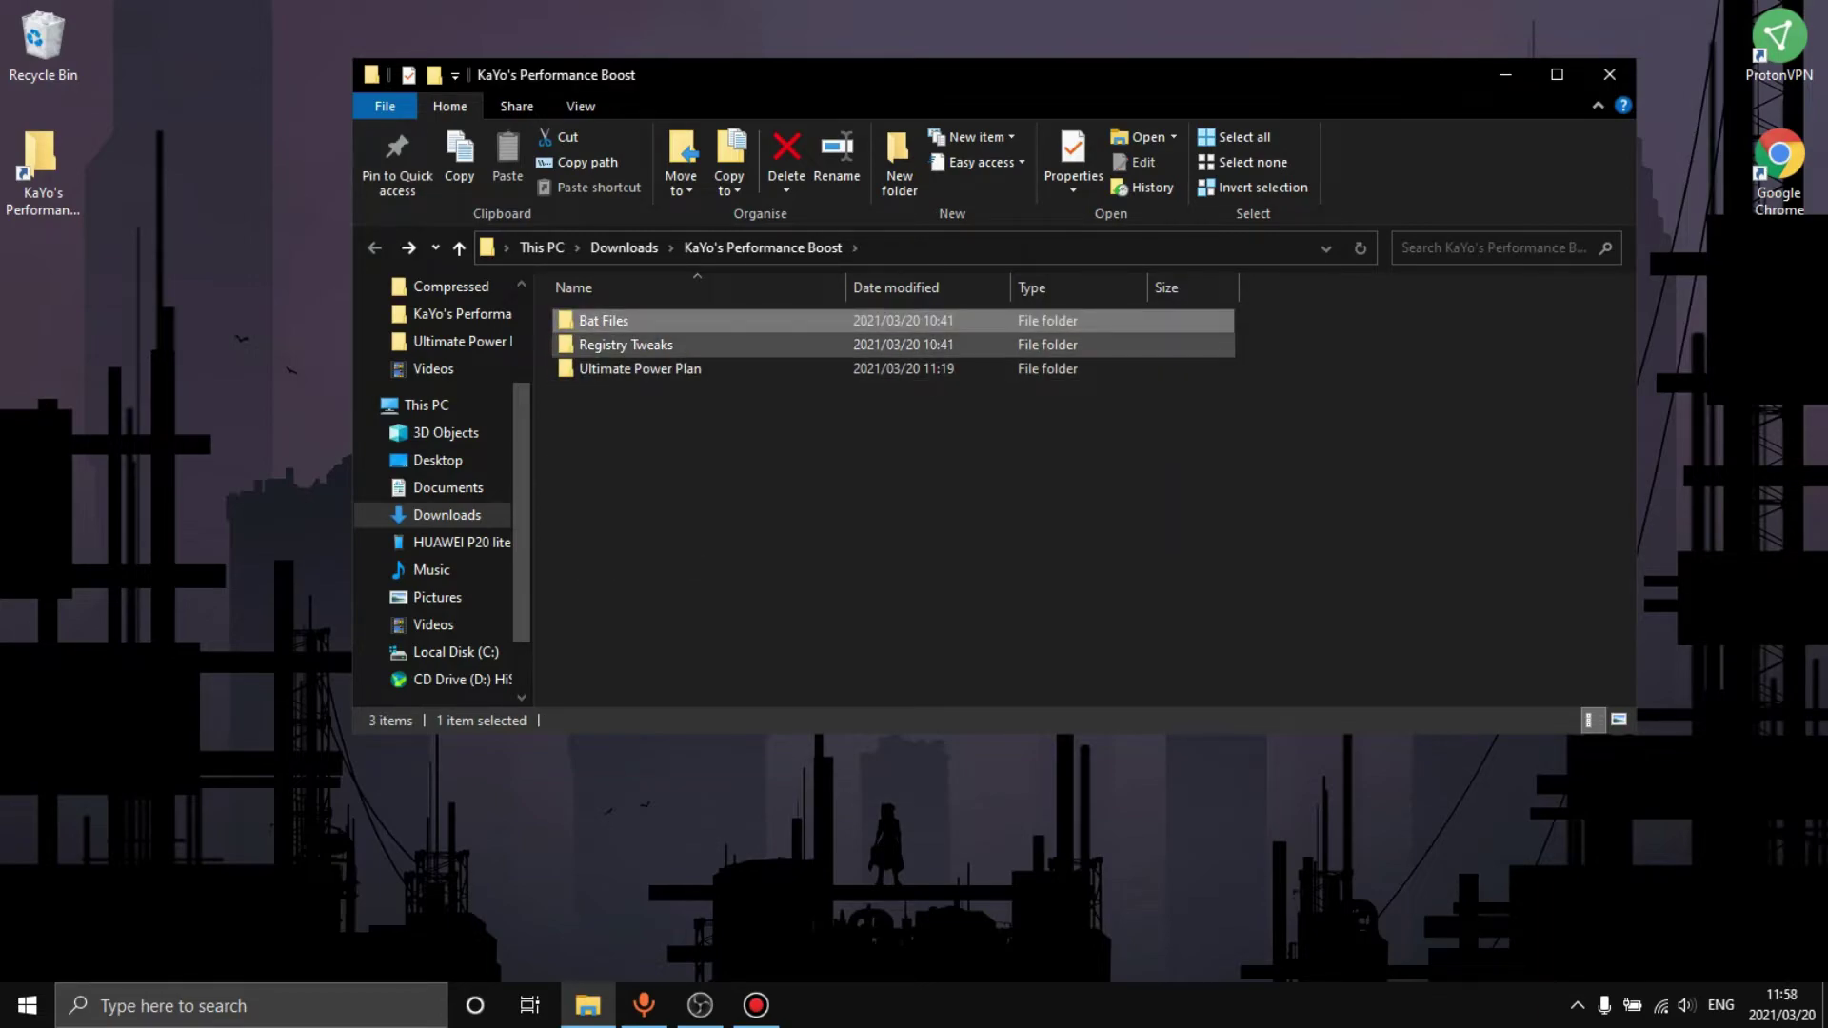
pyautogui.click(1609, 74)
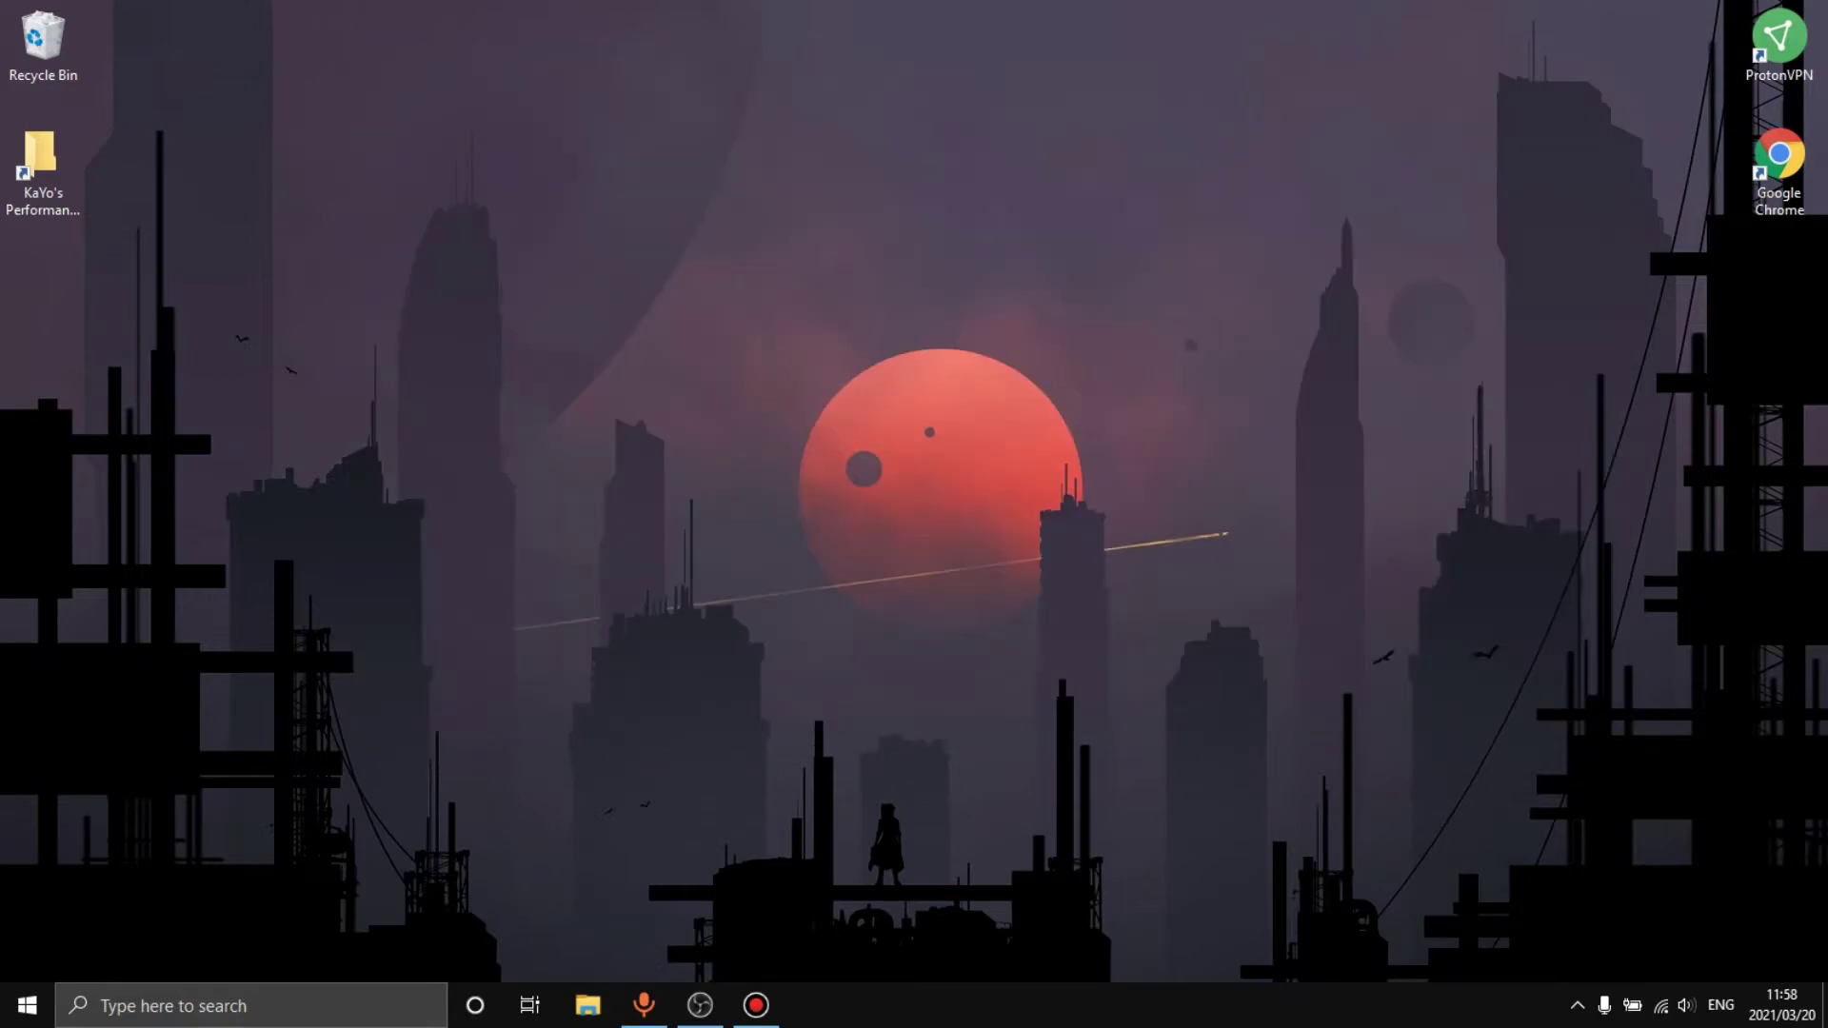
# Step: Search Windows for "game mode" and open the Game Mode settings
pyautogui.press('super')
pyautogui.write('gane')
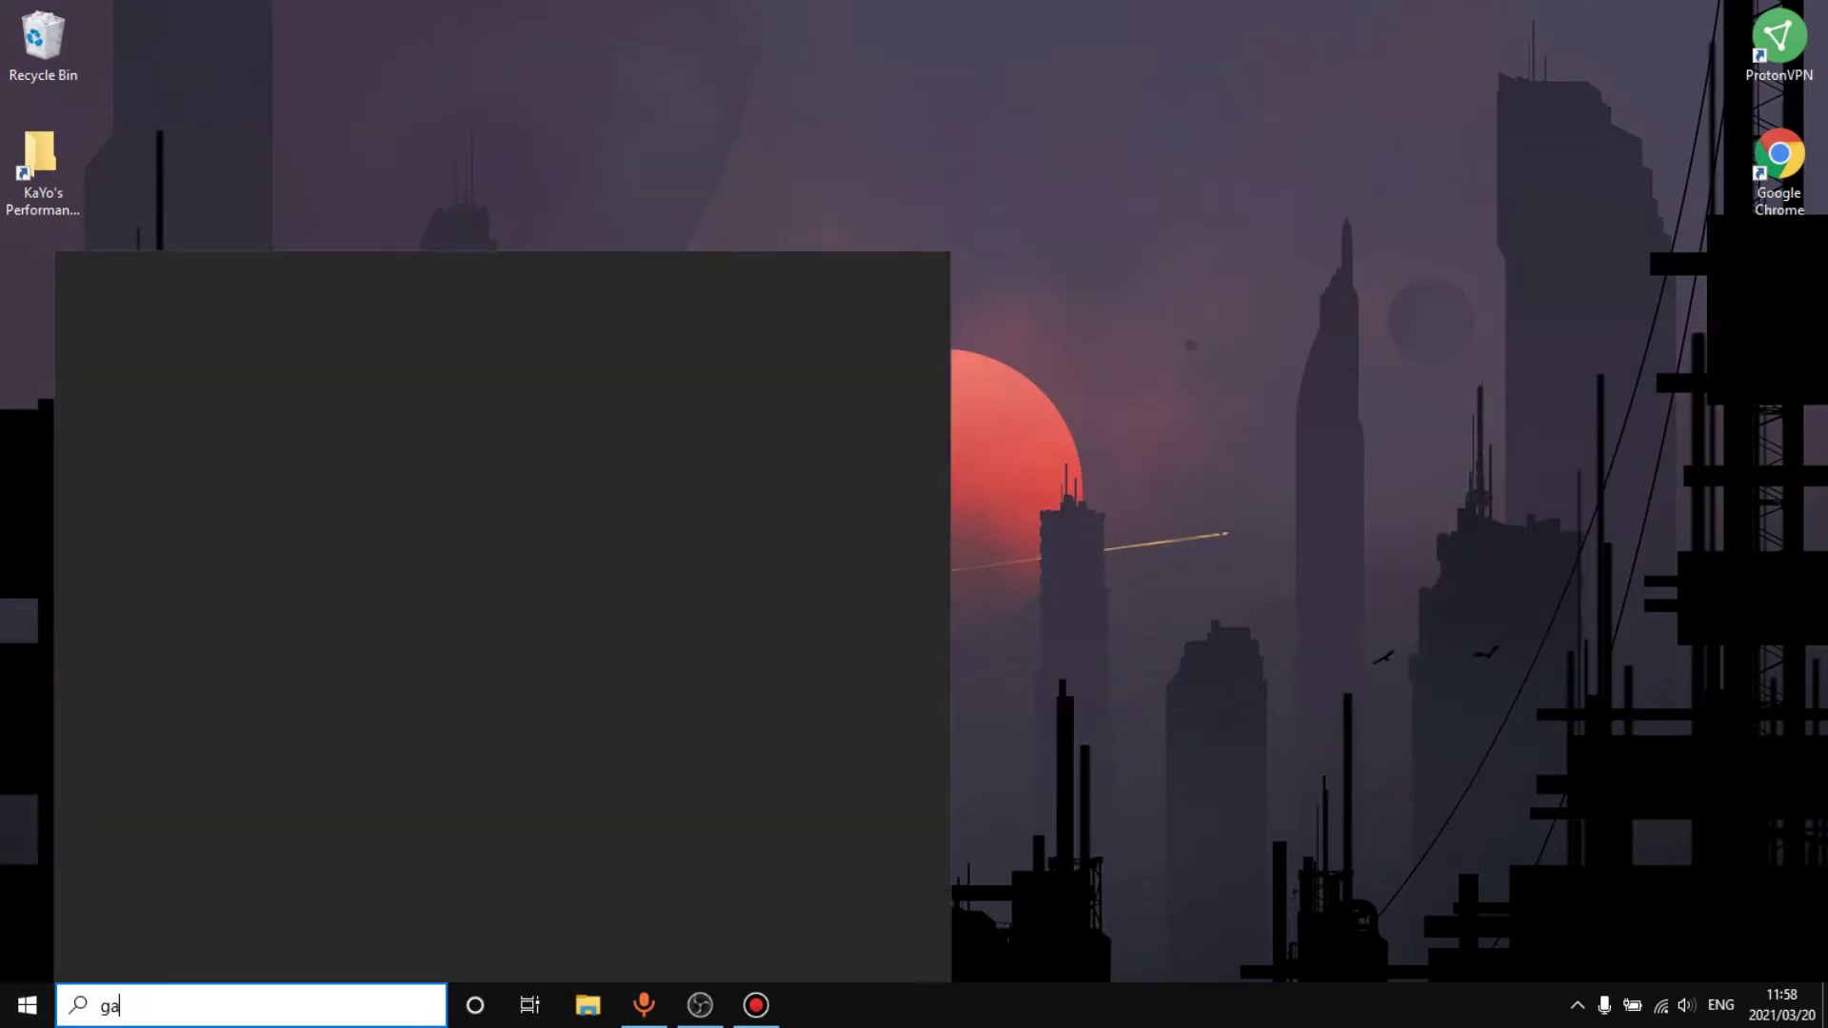
pyautogui.press('BackSpace')
pyautogui.press('BackSpace')
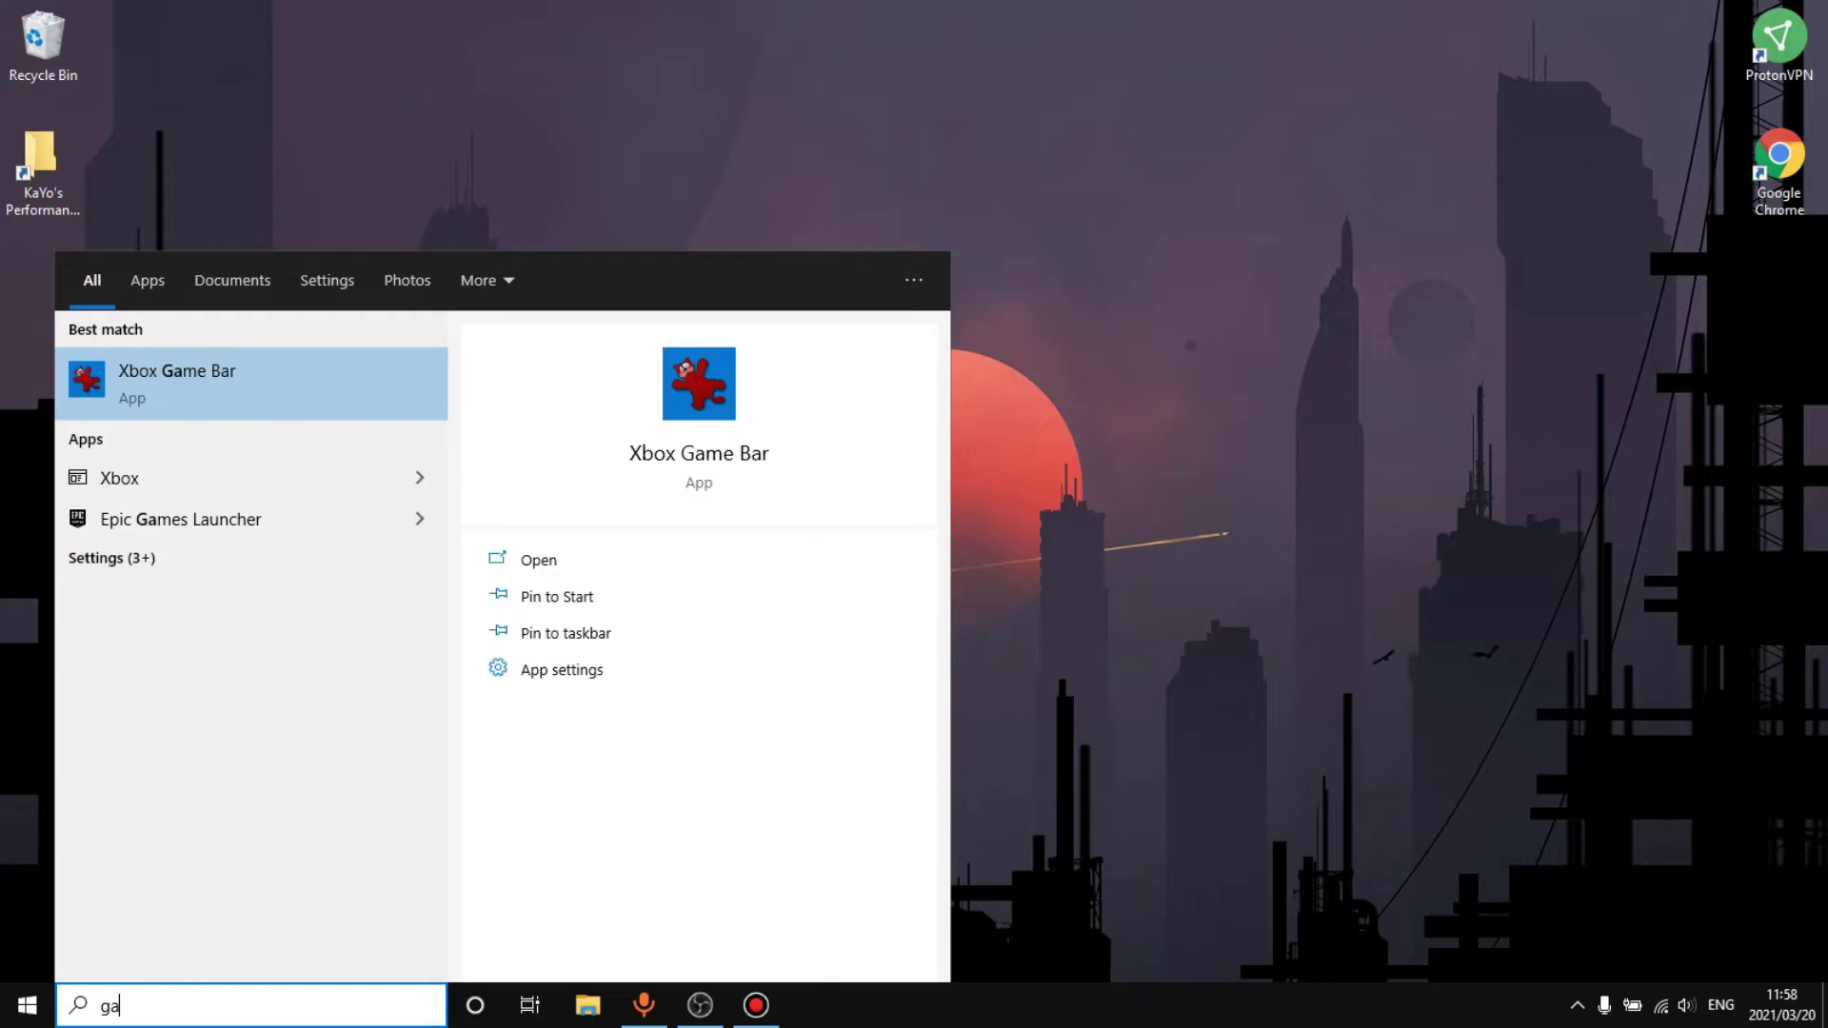
pyautogui.write('me mode')
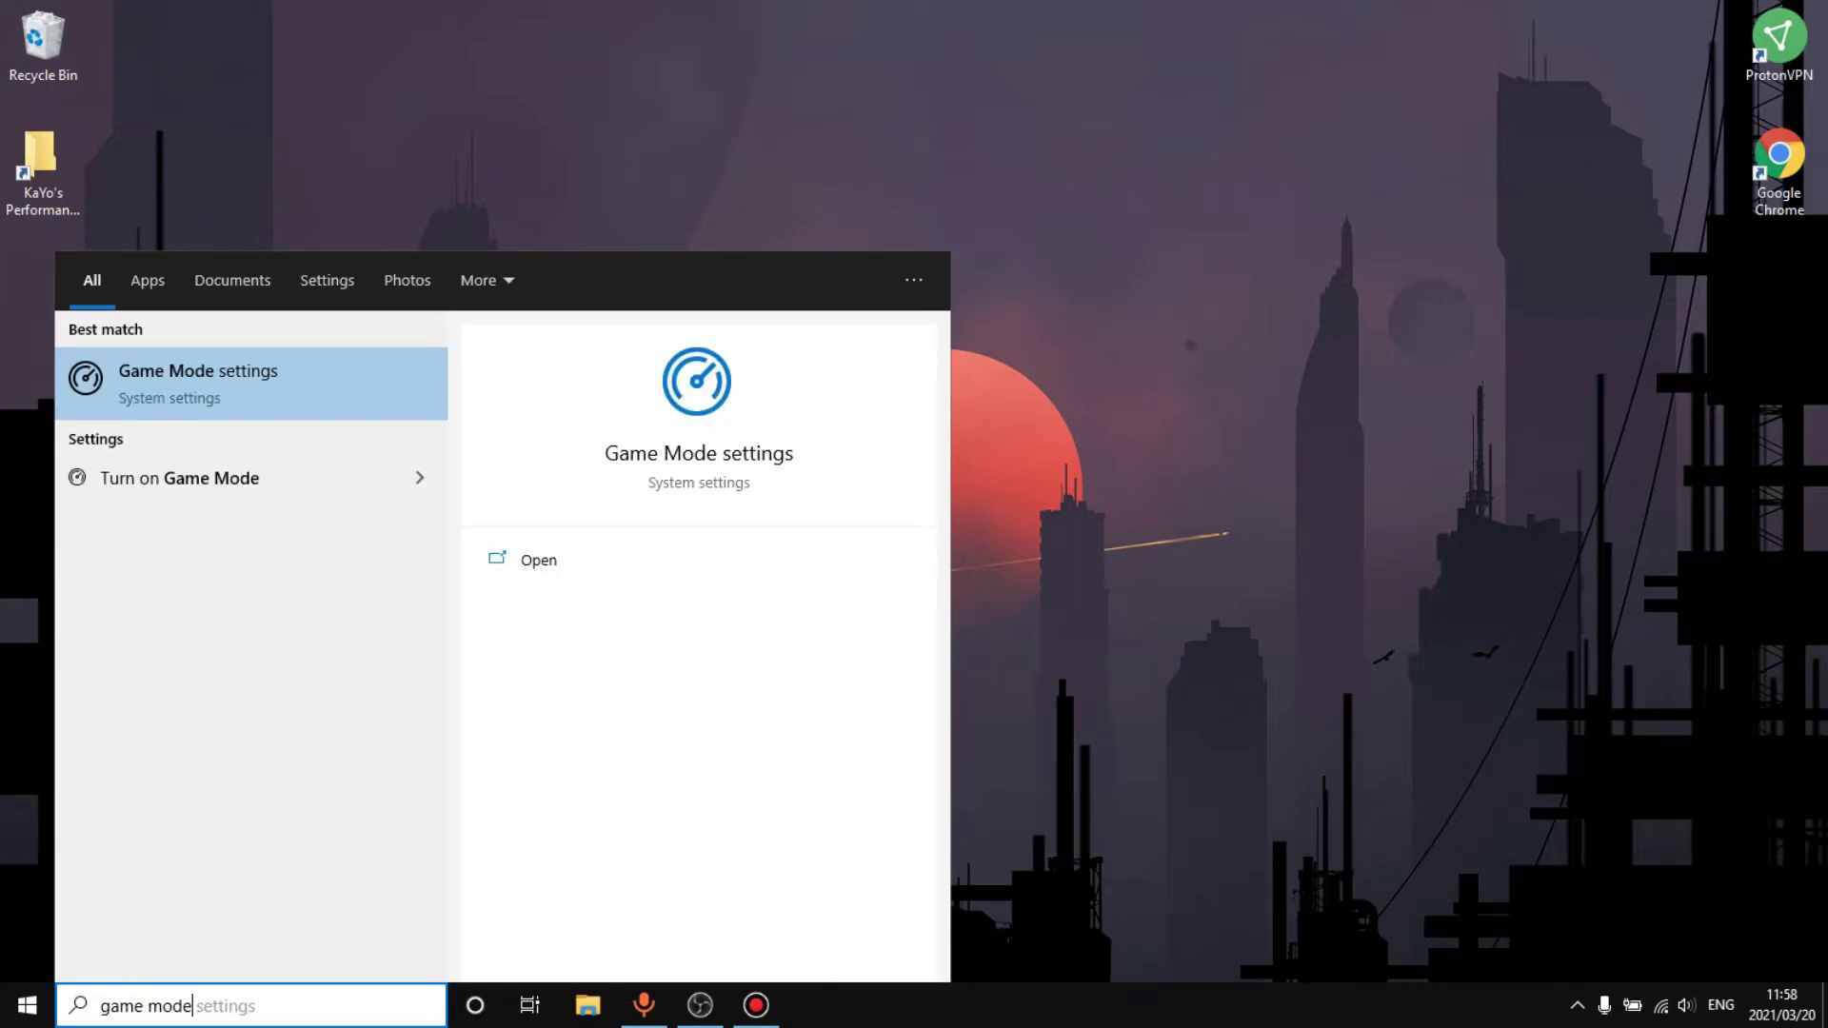
pyautogui.press('Return')
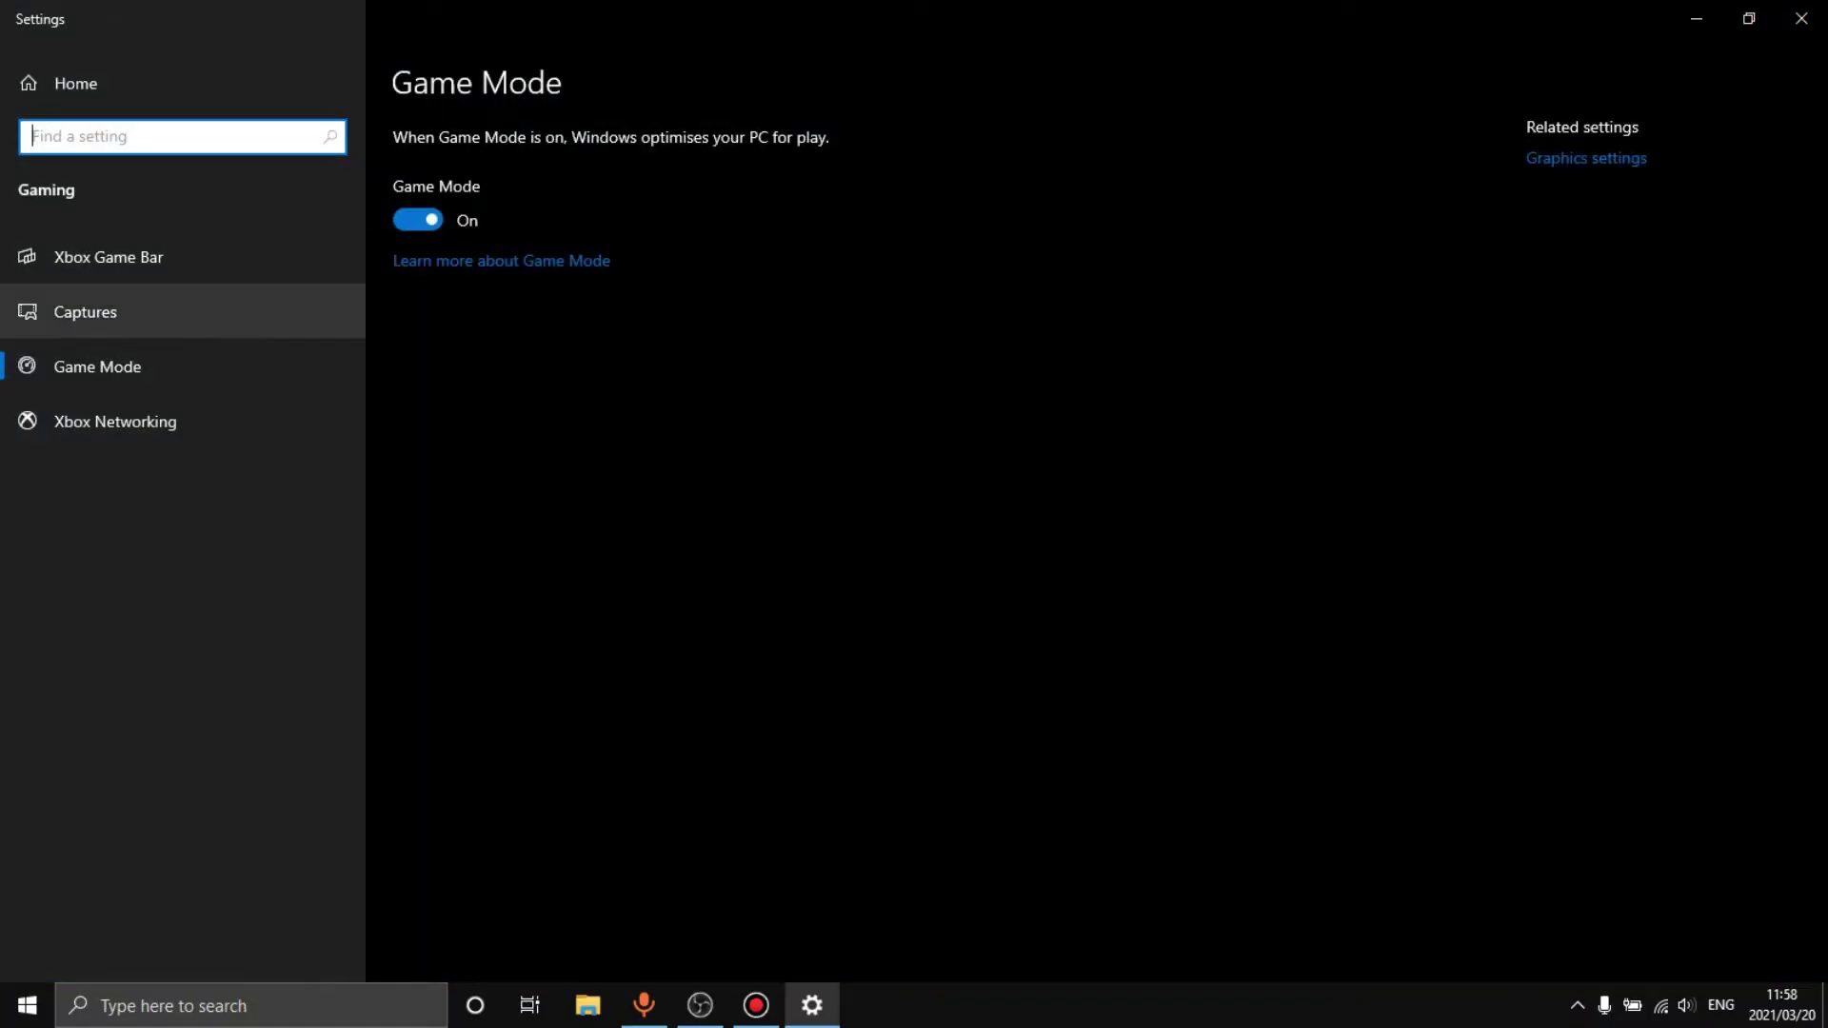
# Step: Check the Xbox Game Bar and Captures settings, and turn Game Mode off
pyautogui.click(107, 257)
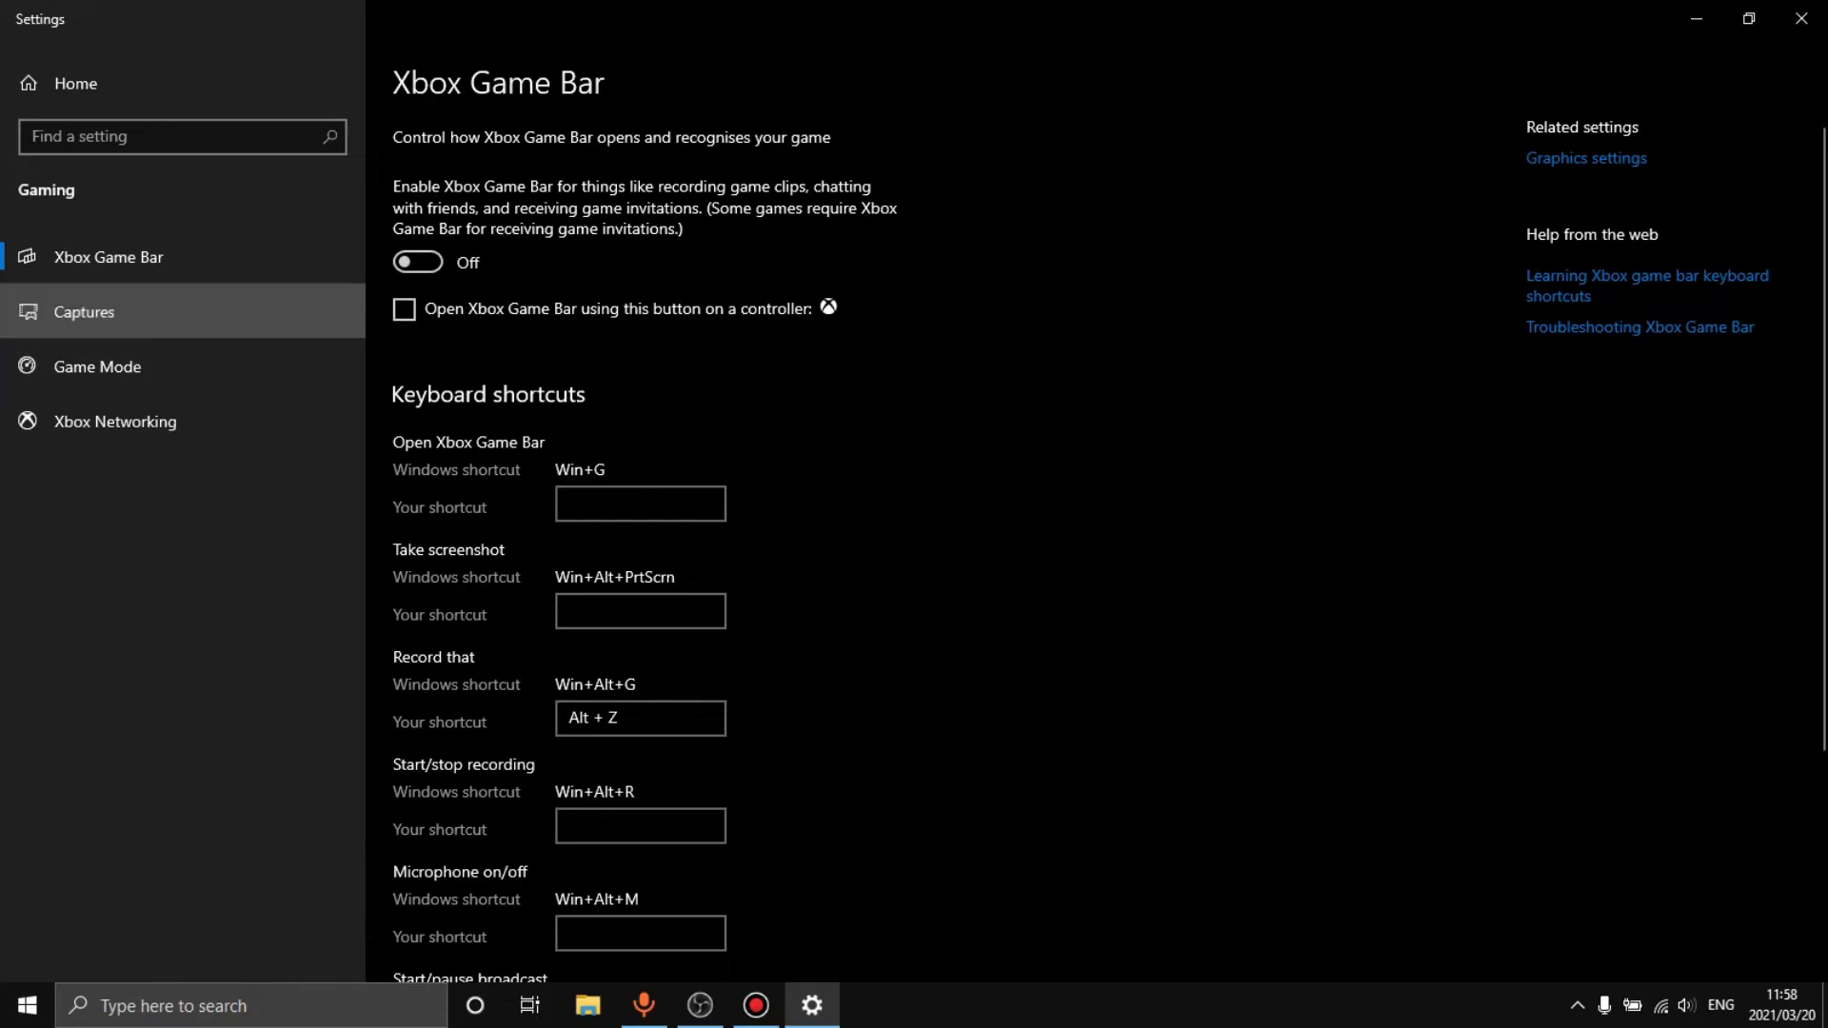
pyautogui.click(84, 311)
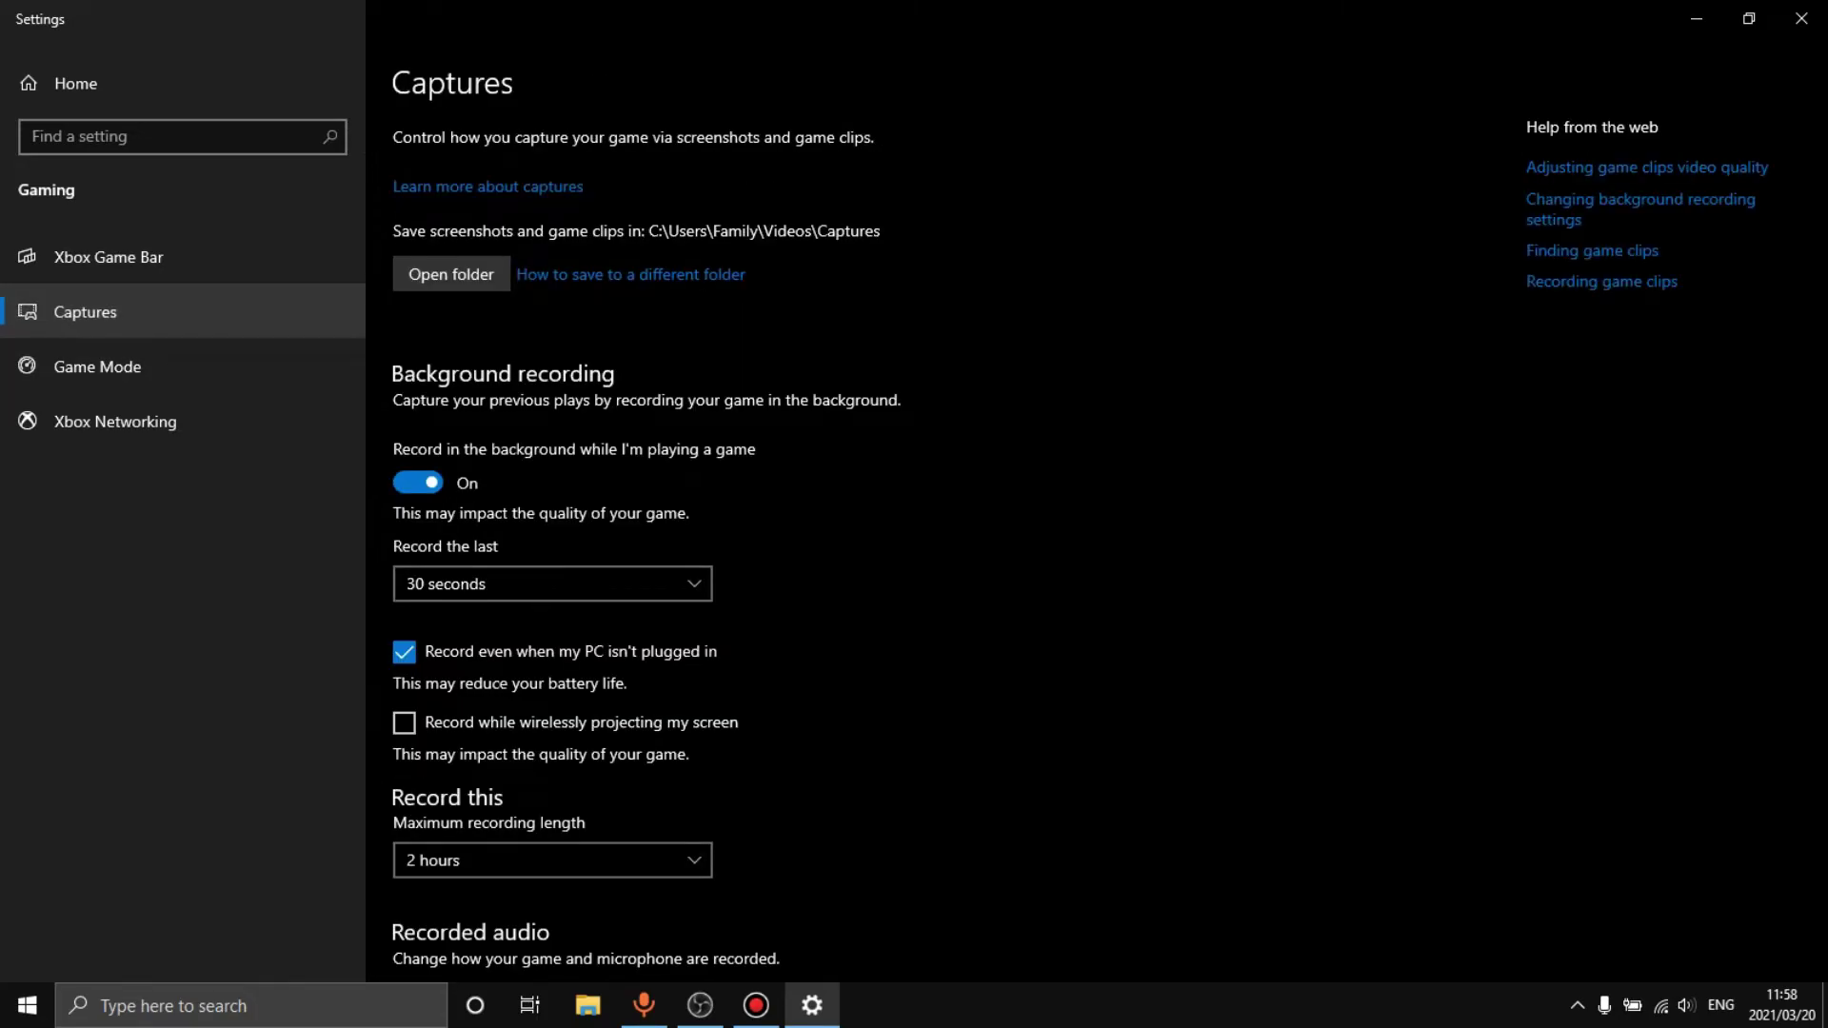
pyautogui.click(97, 367)
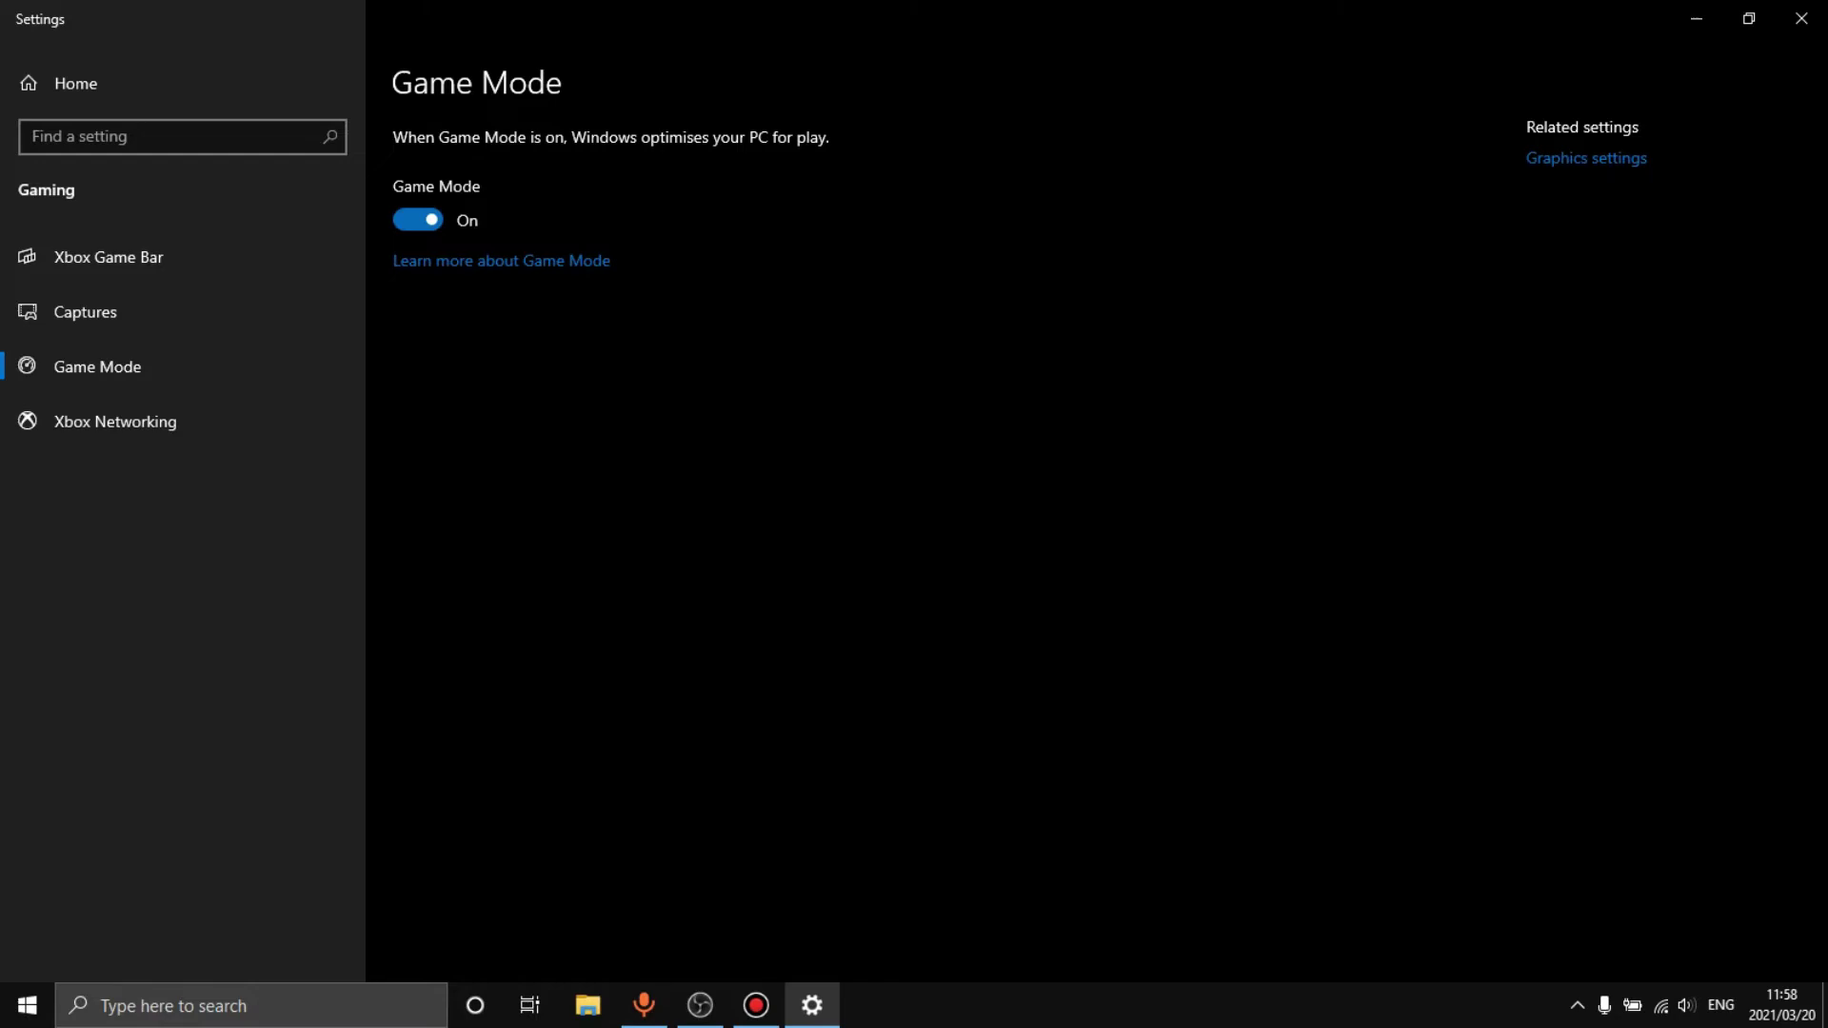
pyautogui.click(418, 219)
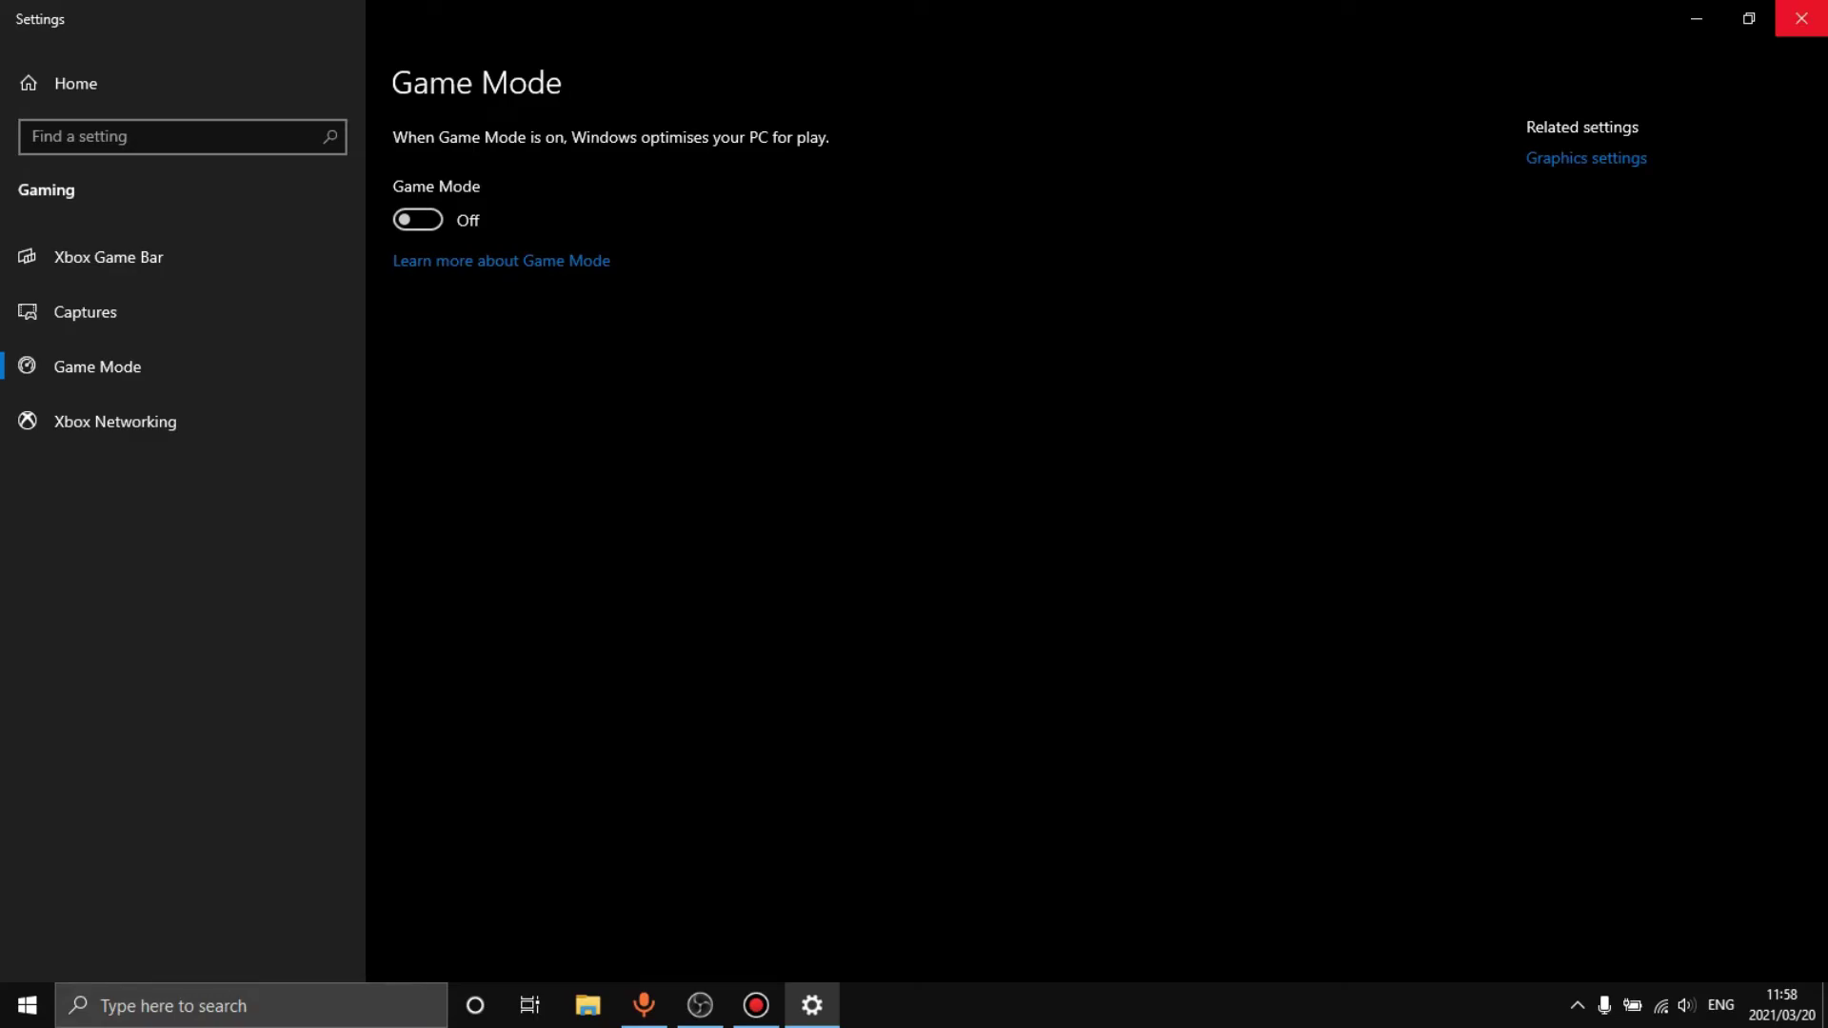
# Step: Close the Game Mode settings and launch the NVIDIA Control Panel from the desktop
pyautogui.click(1802, 18)
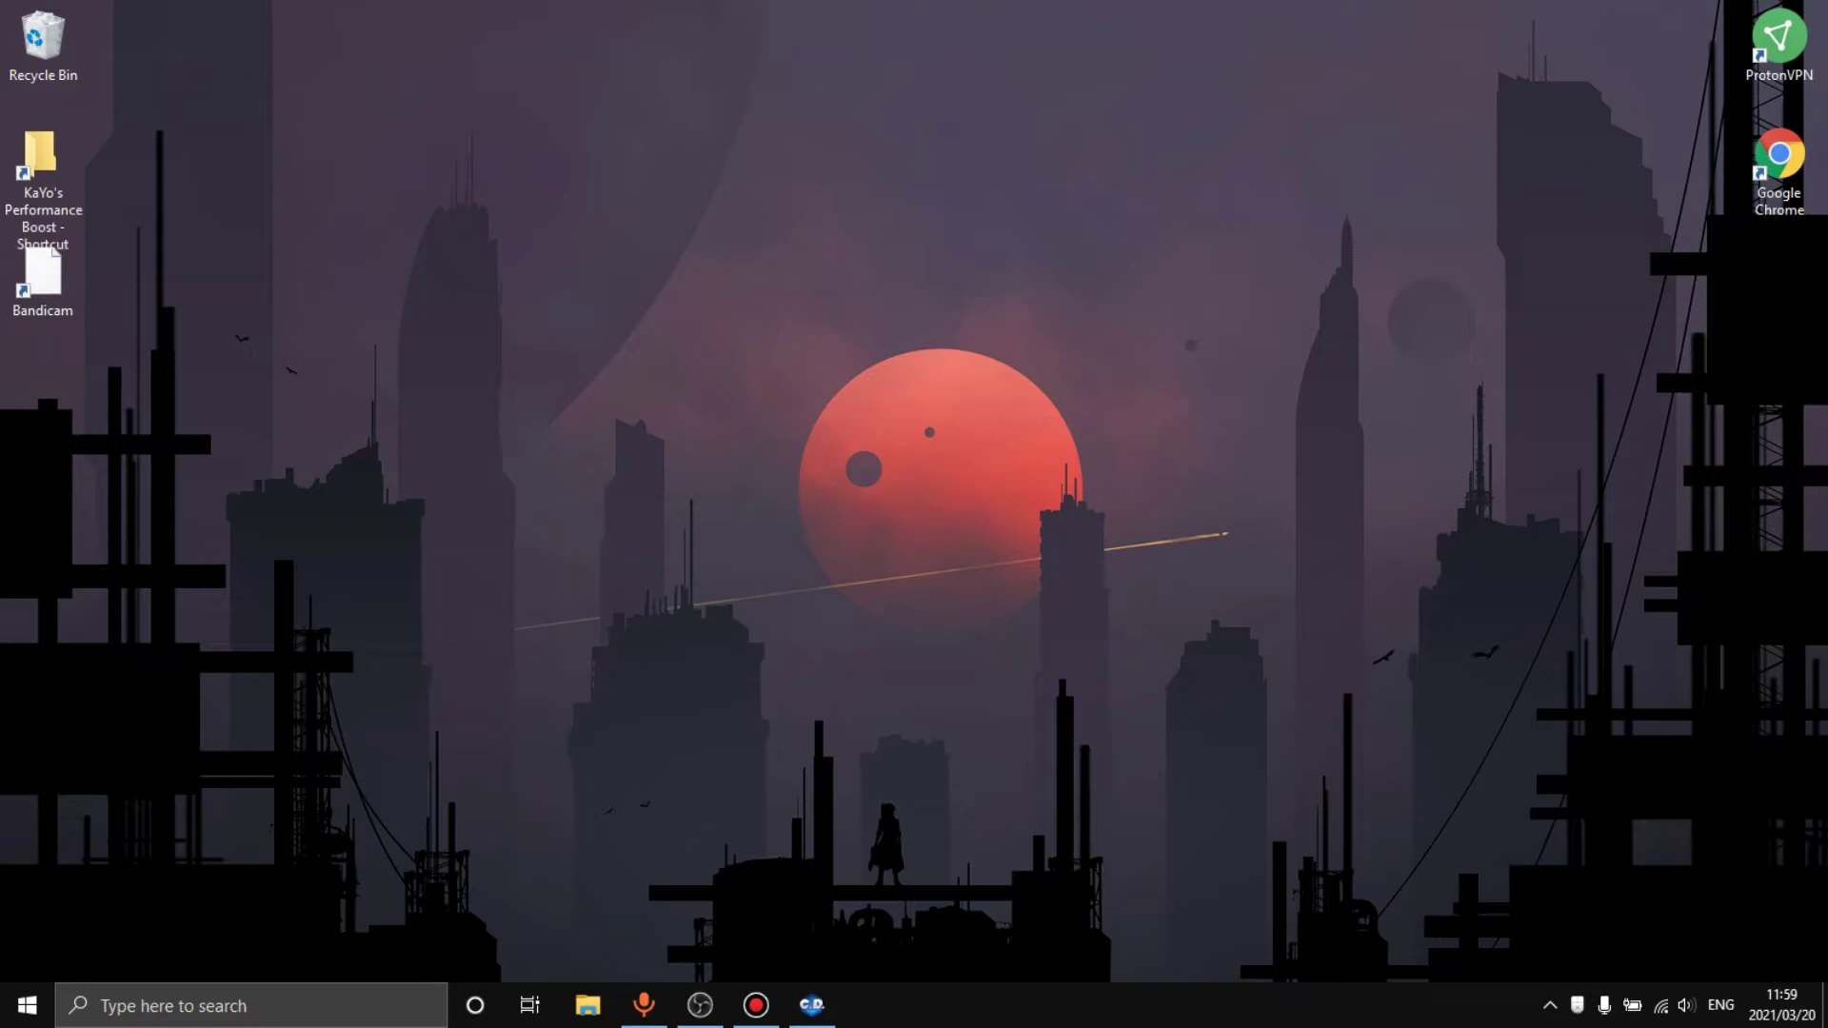
pyautogui.rightClick(602, 257)
pyautogui.click(705, 491)
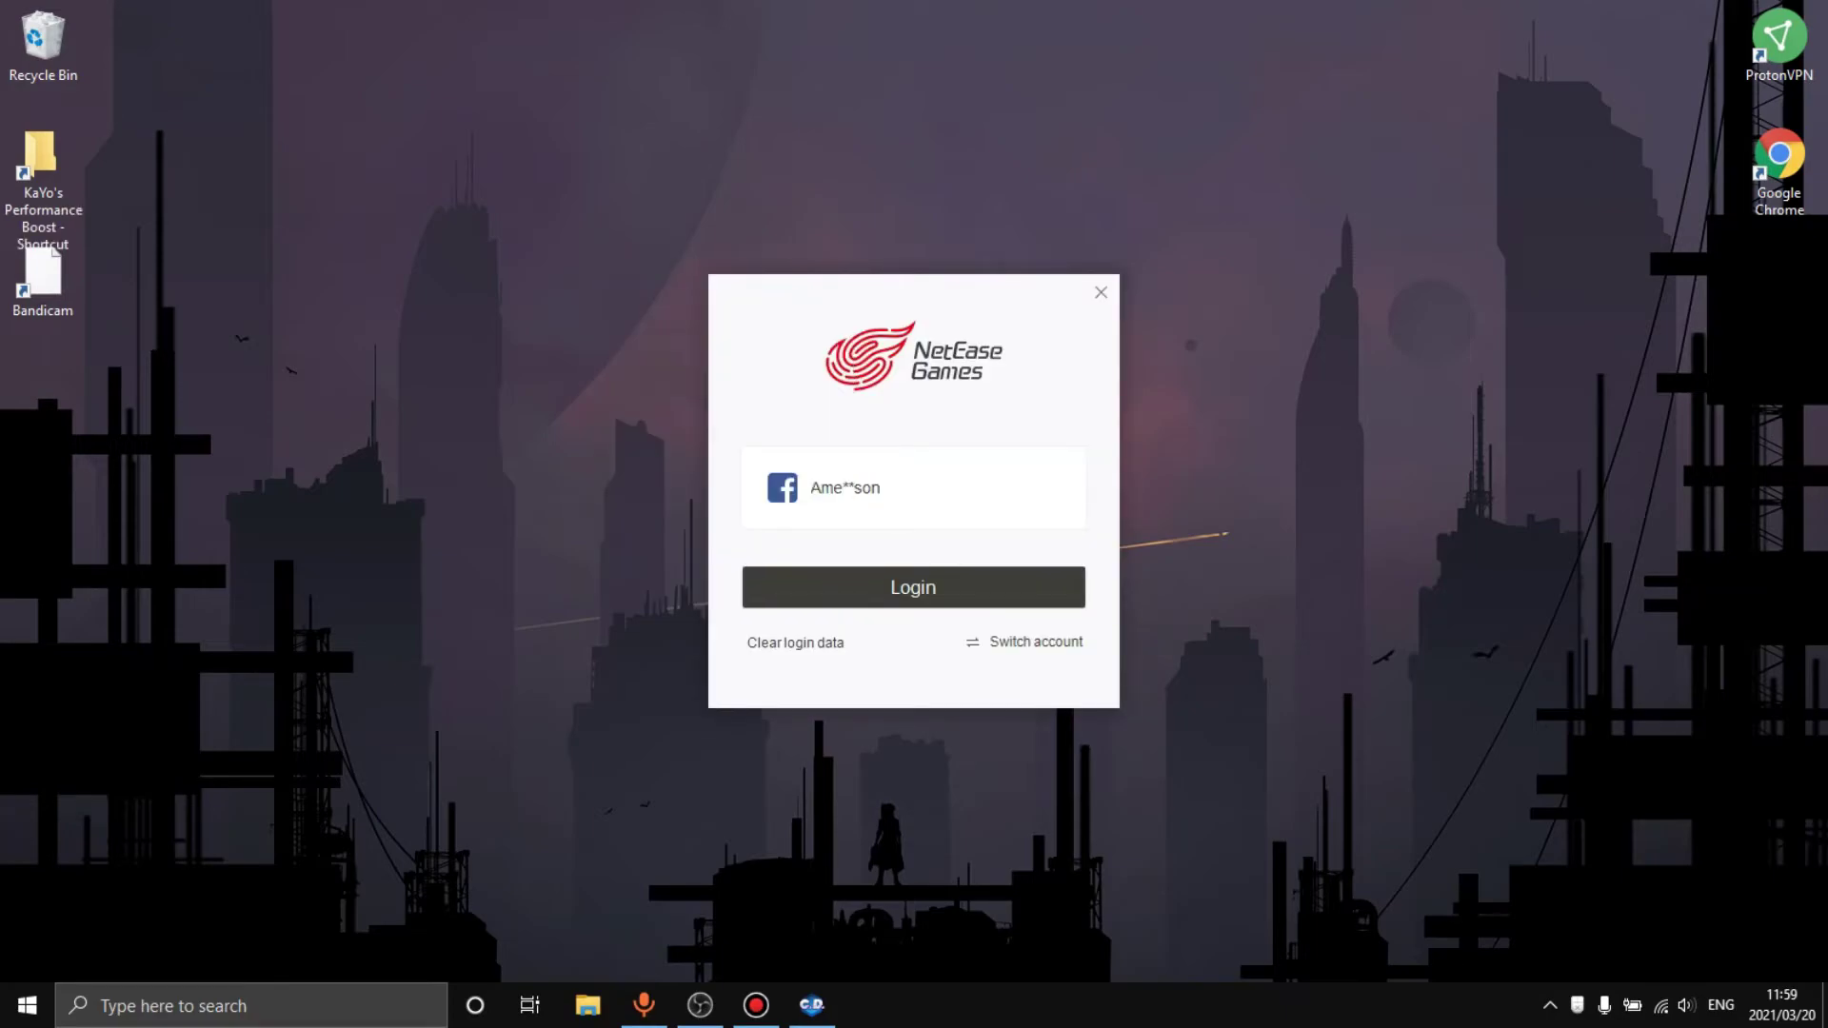
# Step: Log in to NetEase Games with the saved Facebook account
pyautogui.click(912, 587)
pyautogui.moveTo(811, 1005)
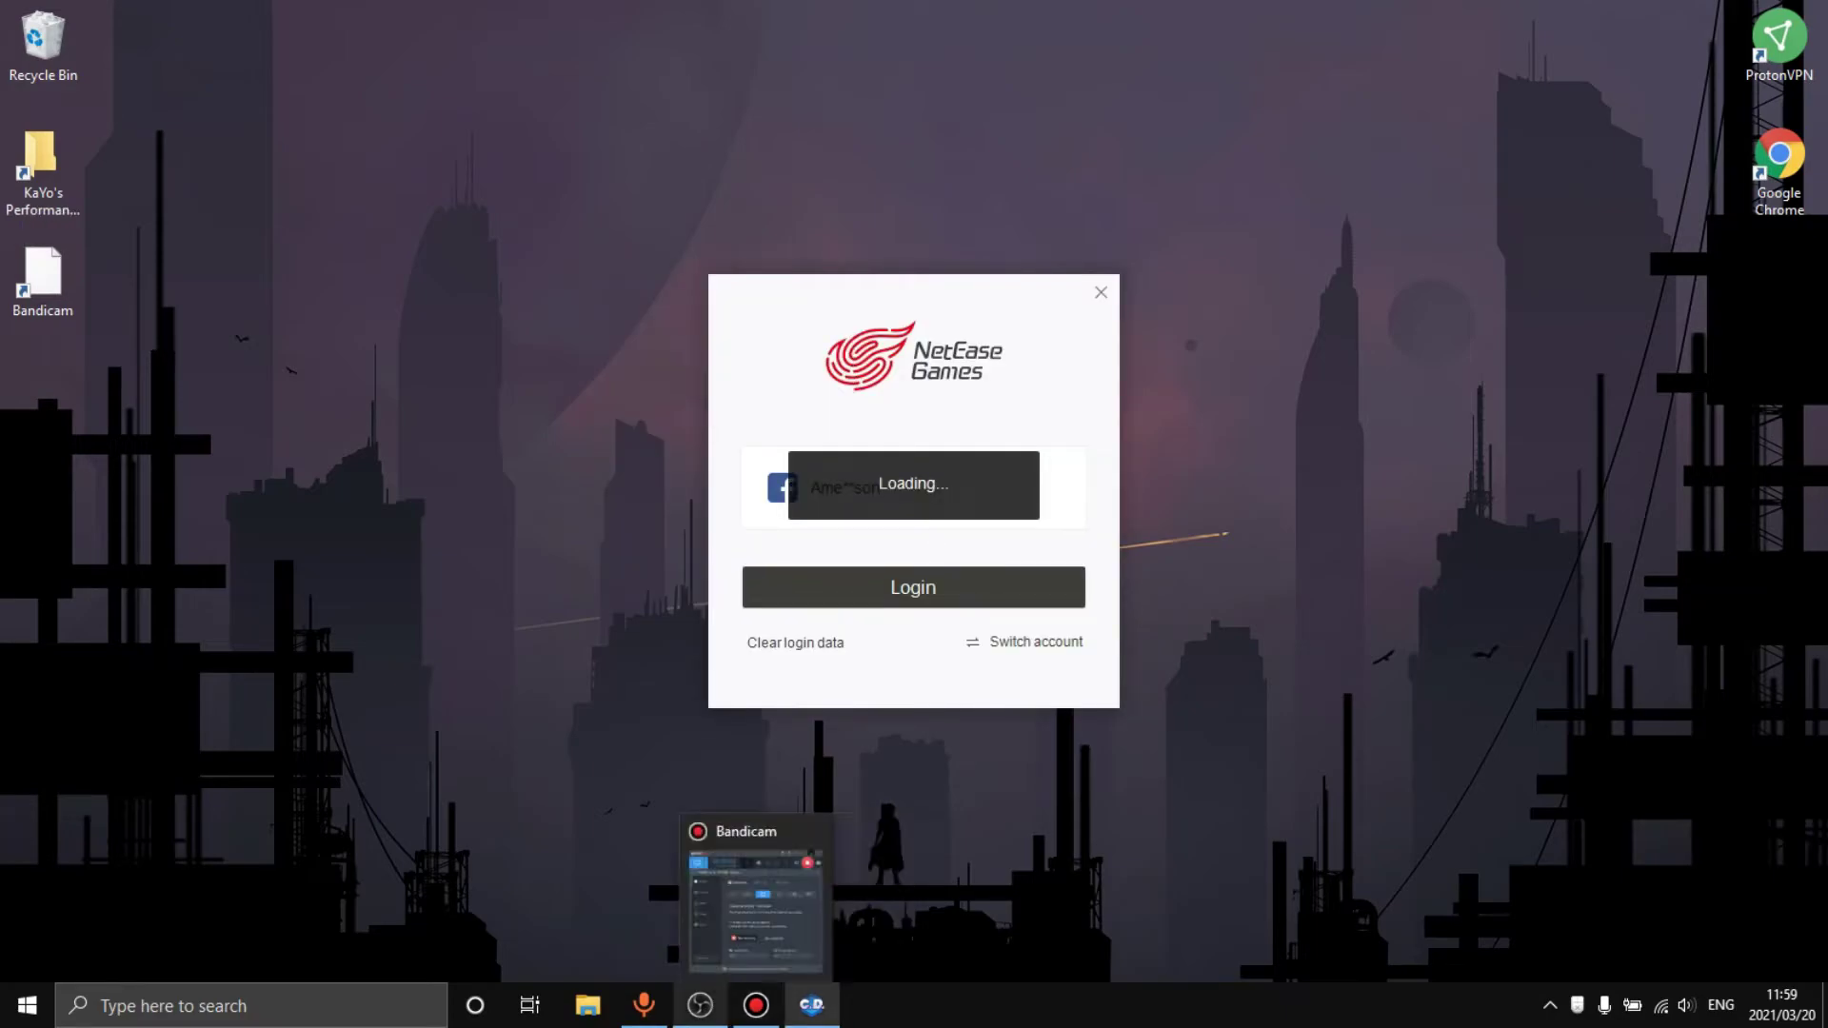
pyautogui.click(700, 1005)
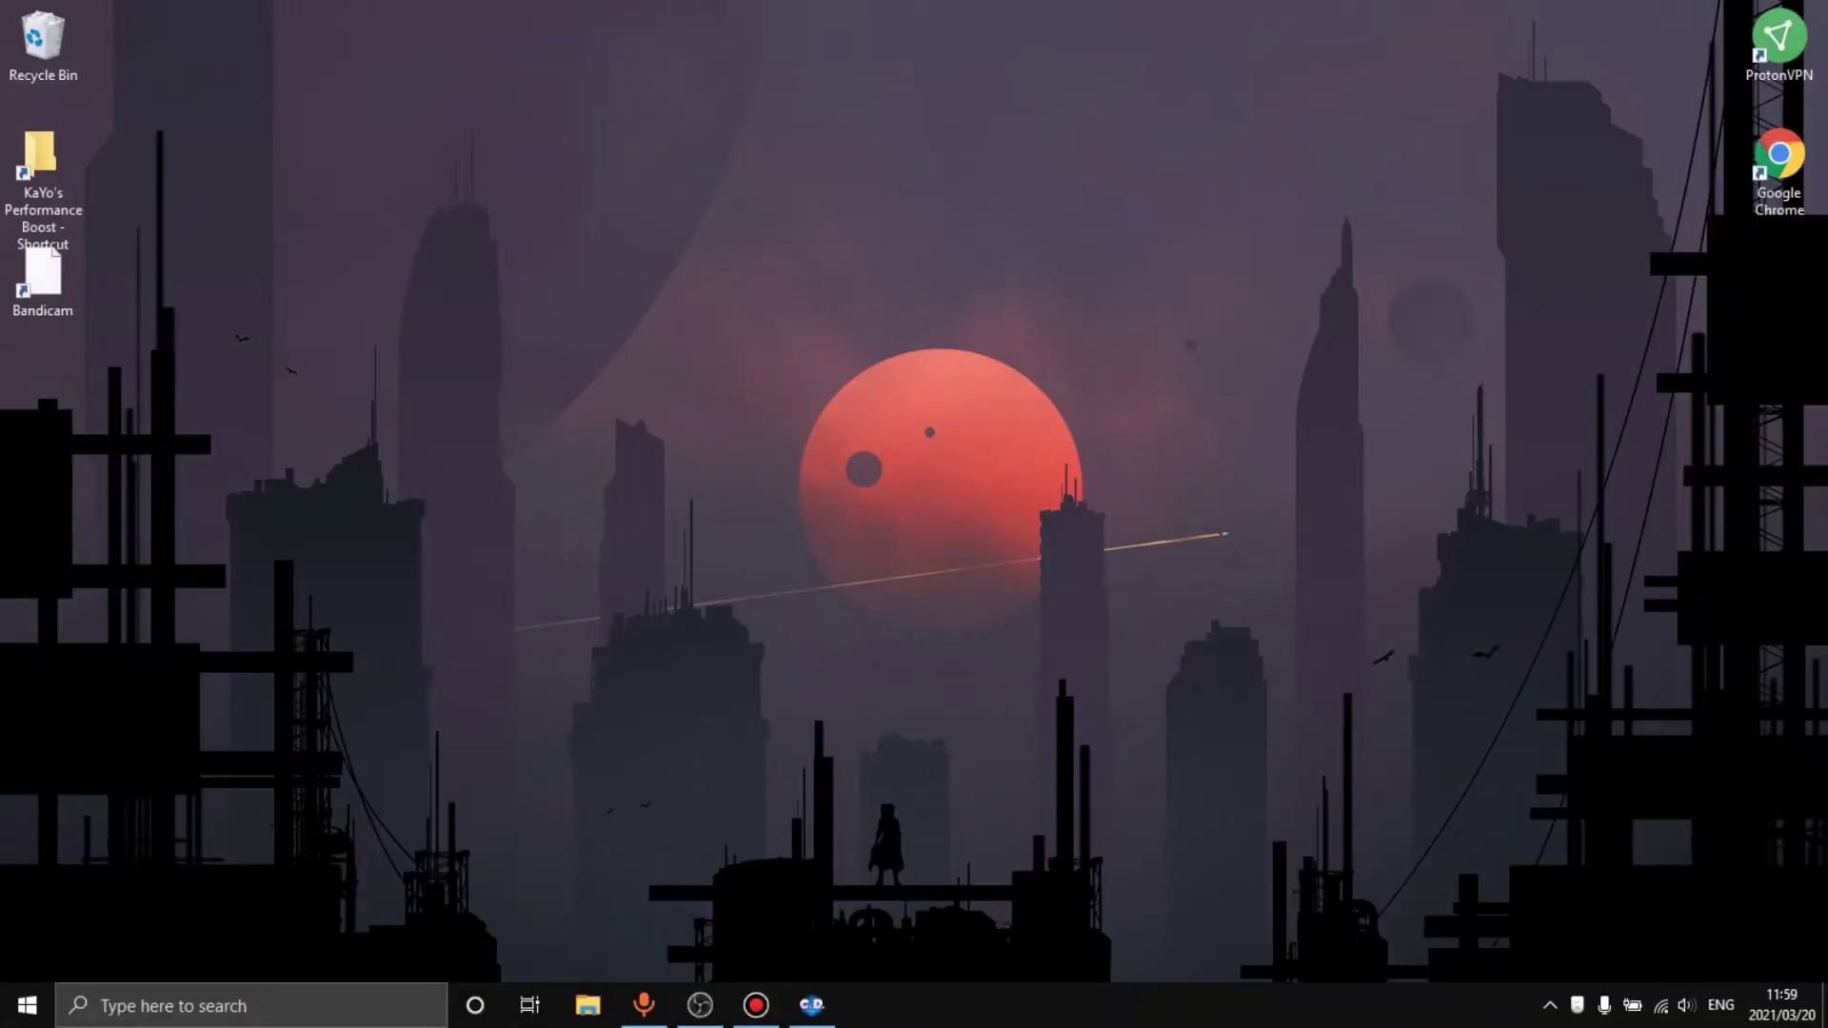
pyautogui.rightClick(696, 245)
pyautogui.moveTo(800, 454)
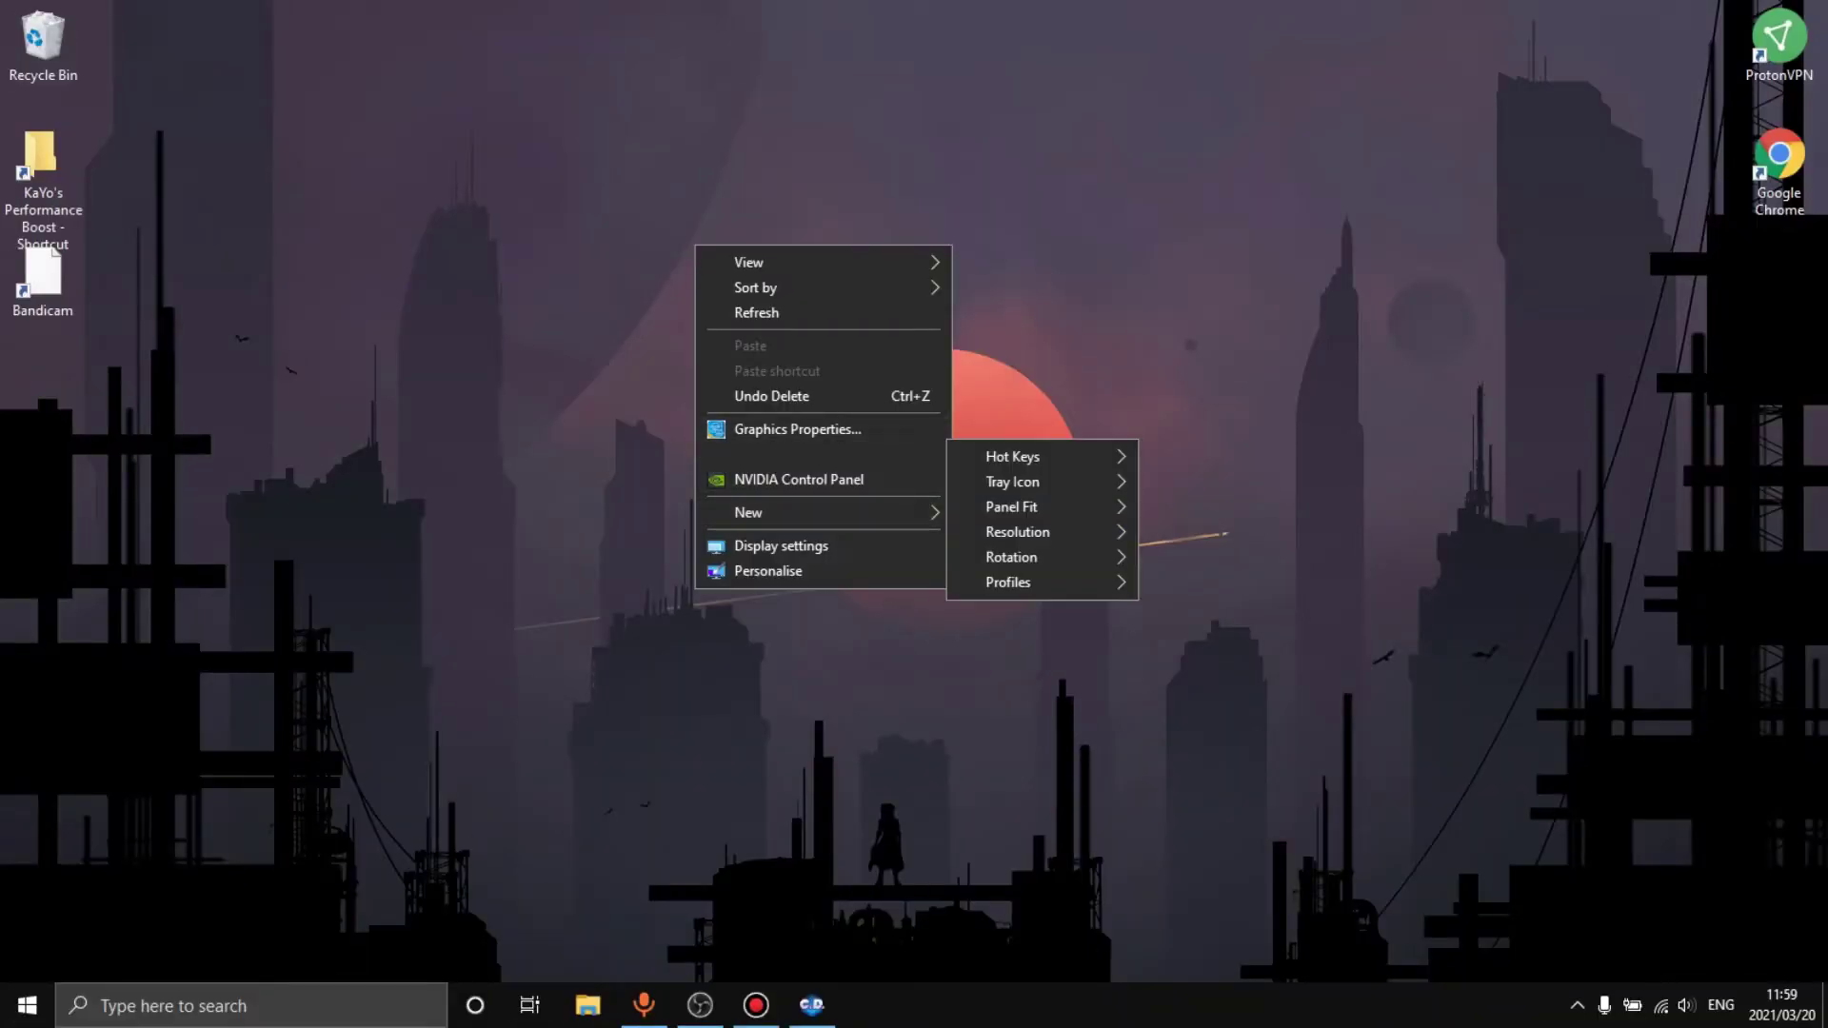
pyautogui.press('Escape')
pyautogui.press('Escape')
# Step: Open Graphics Properties from the desktop and review the 3D settings in the Intel HD Graphics Control Panel
pyautogui.rightClick(782, 447)
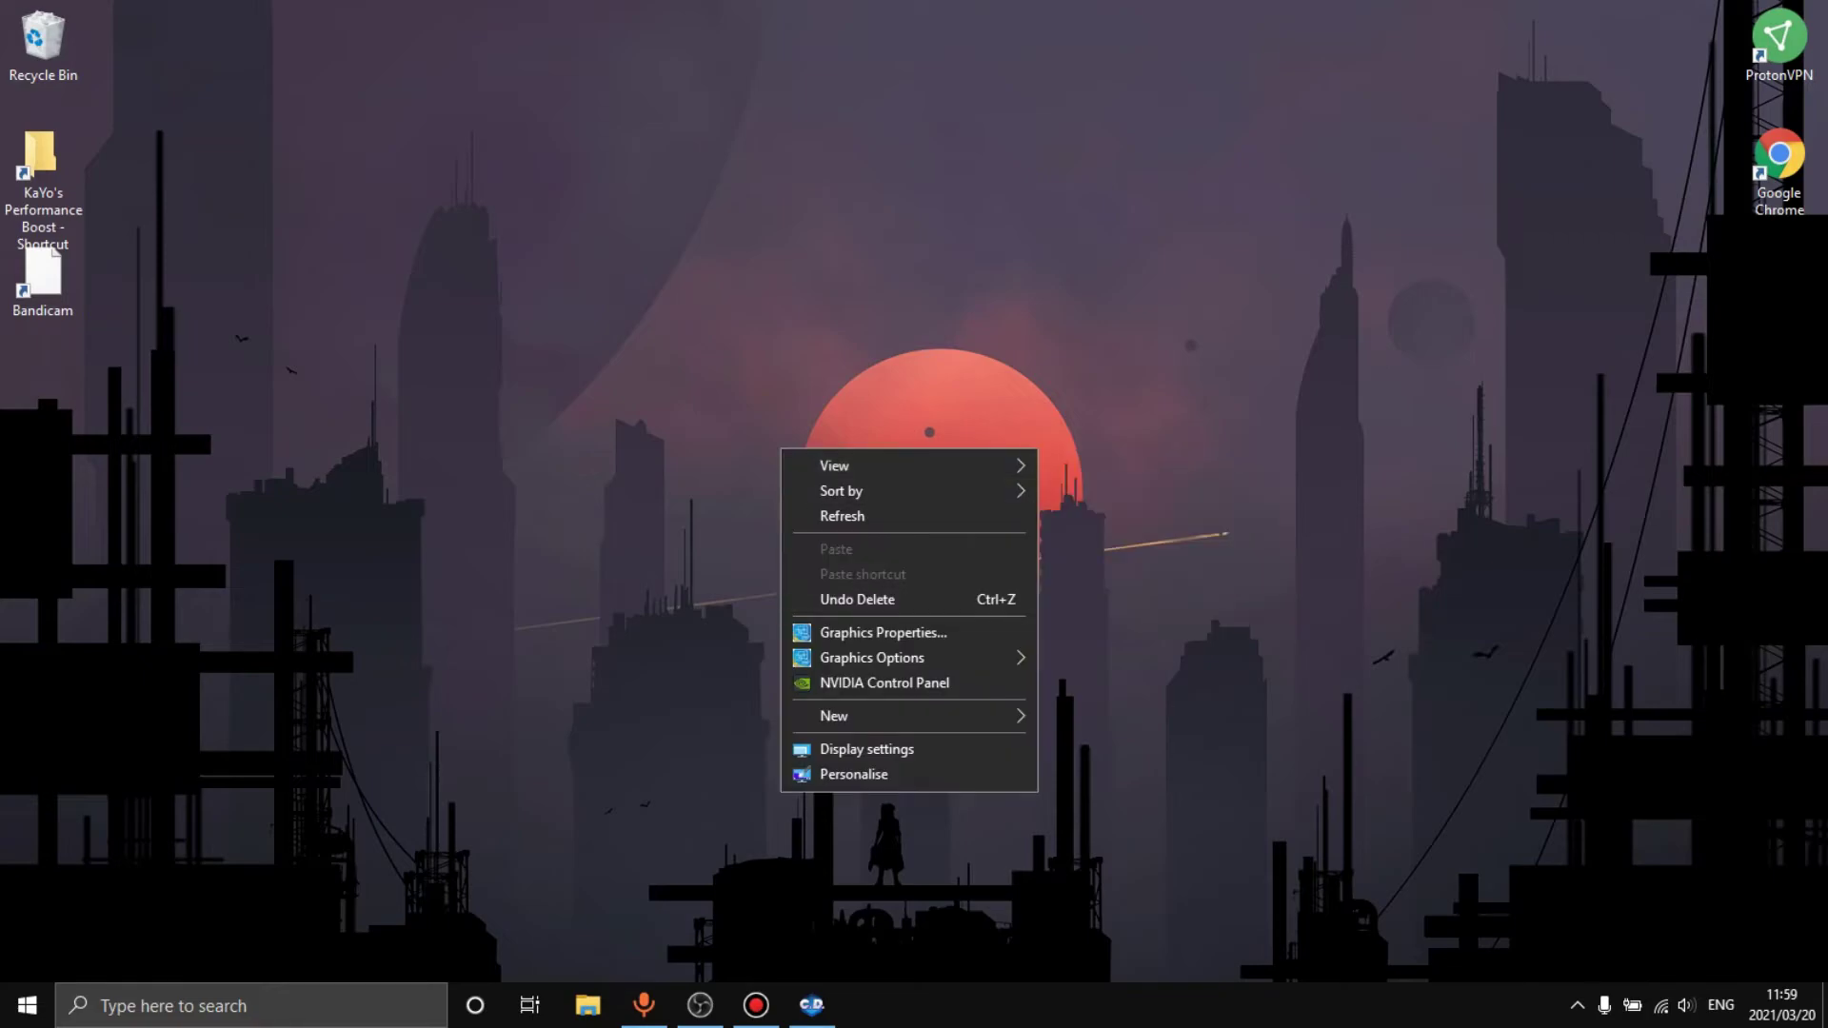
pyautogui.click(867, 632)
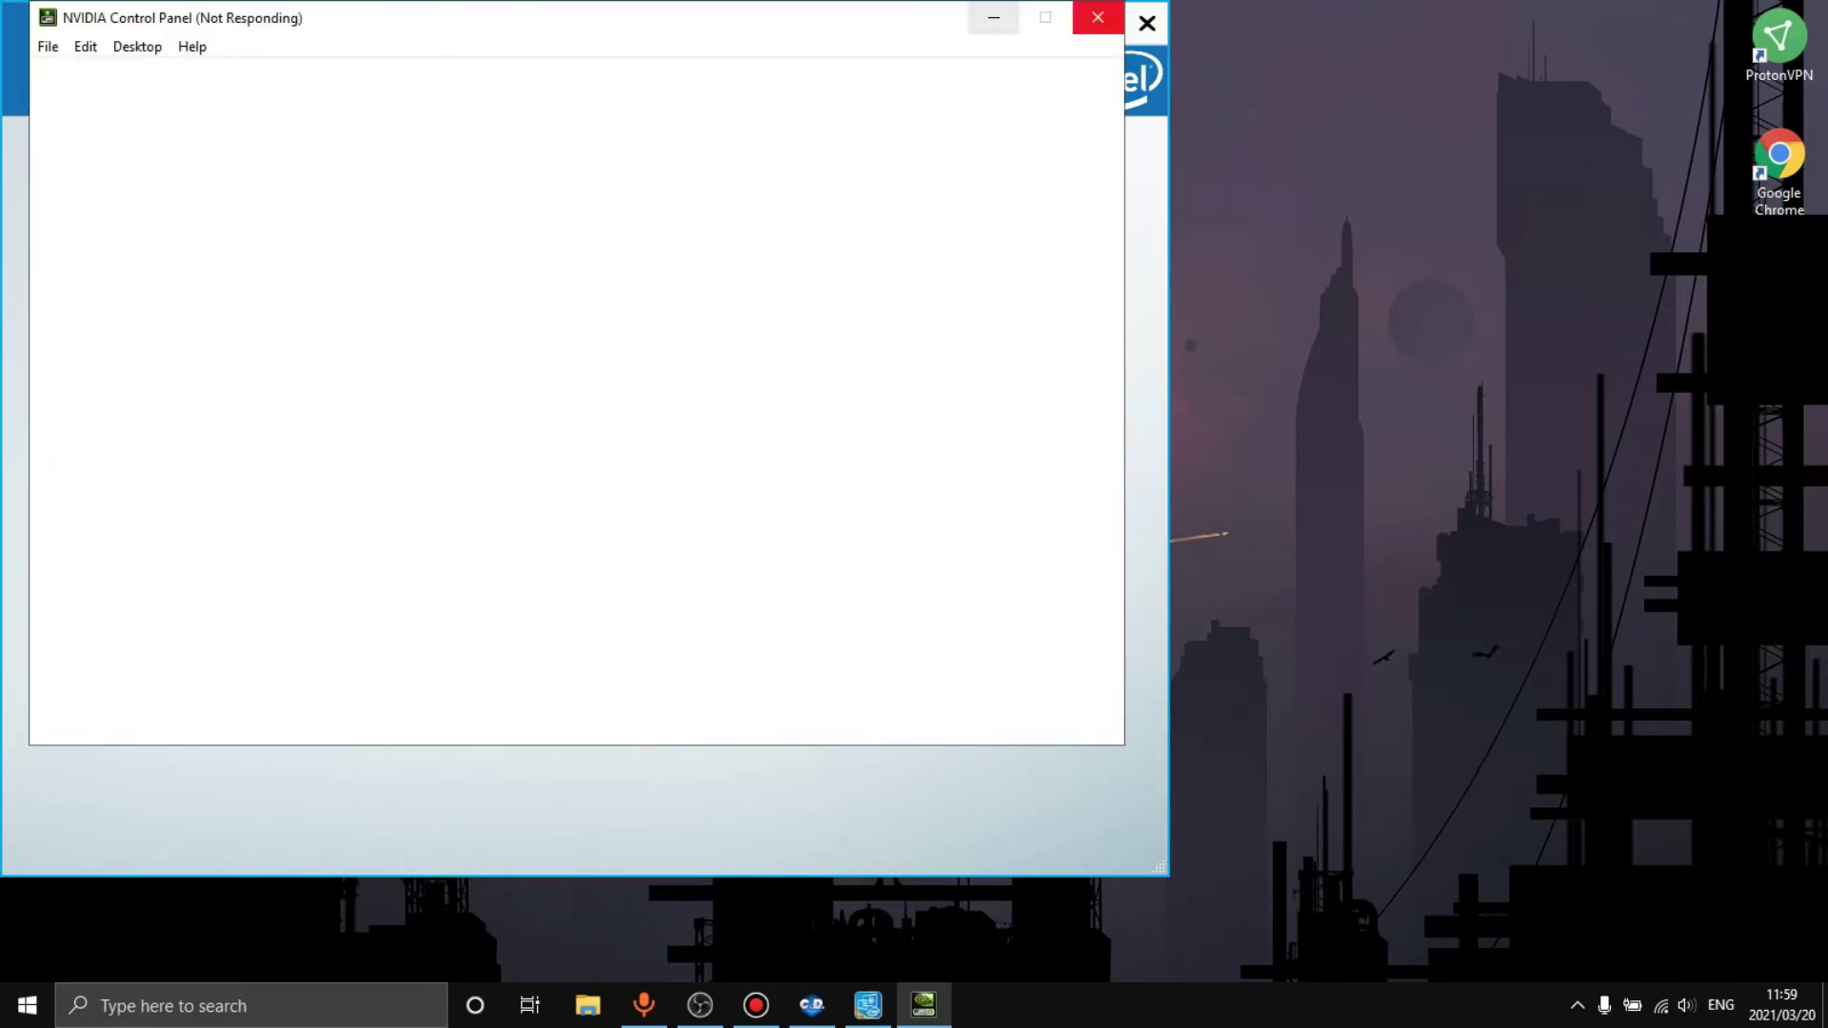
pyautogui.click(867, 1005)
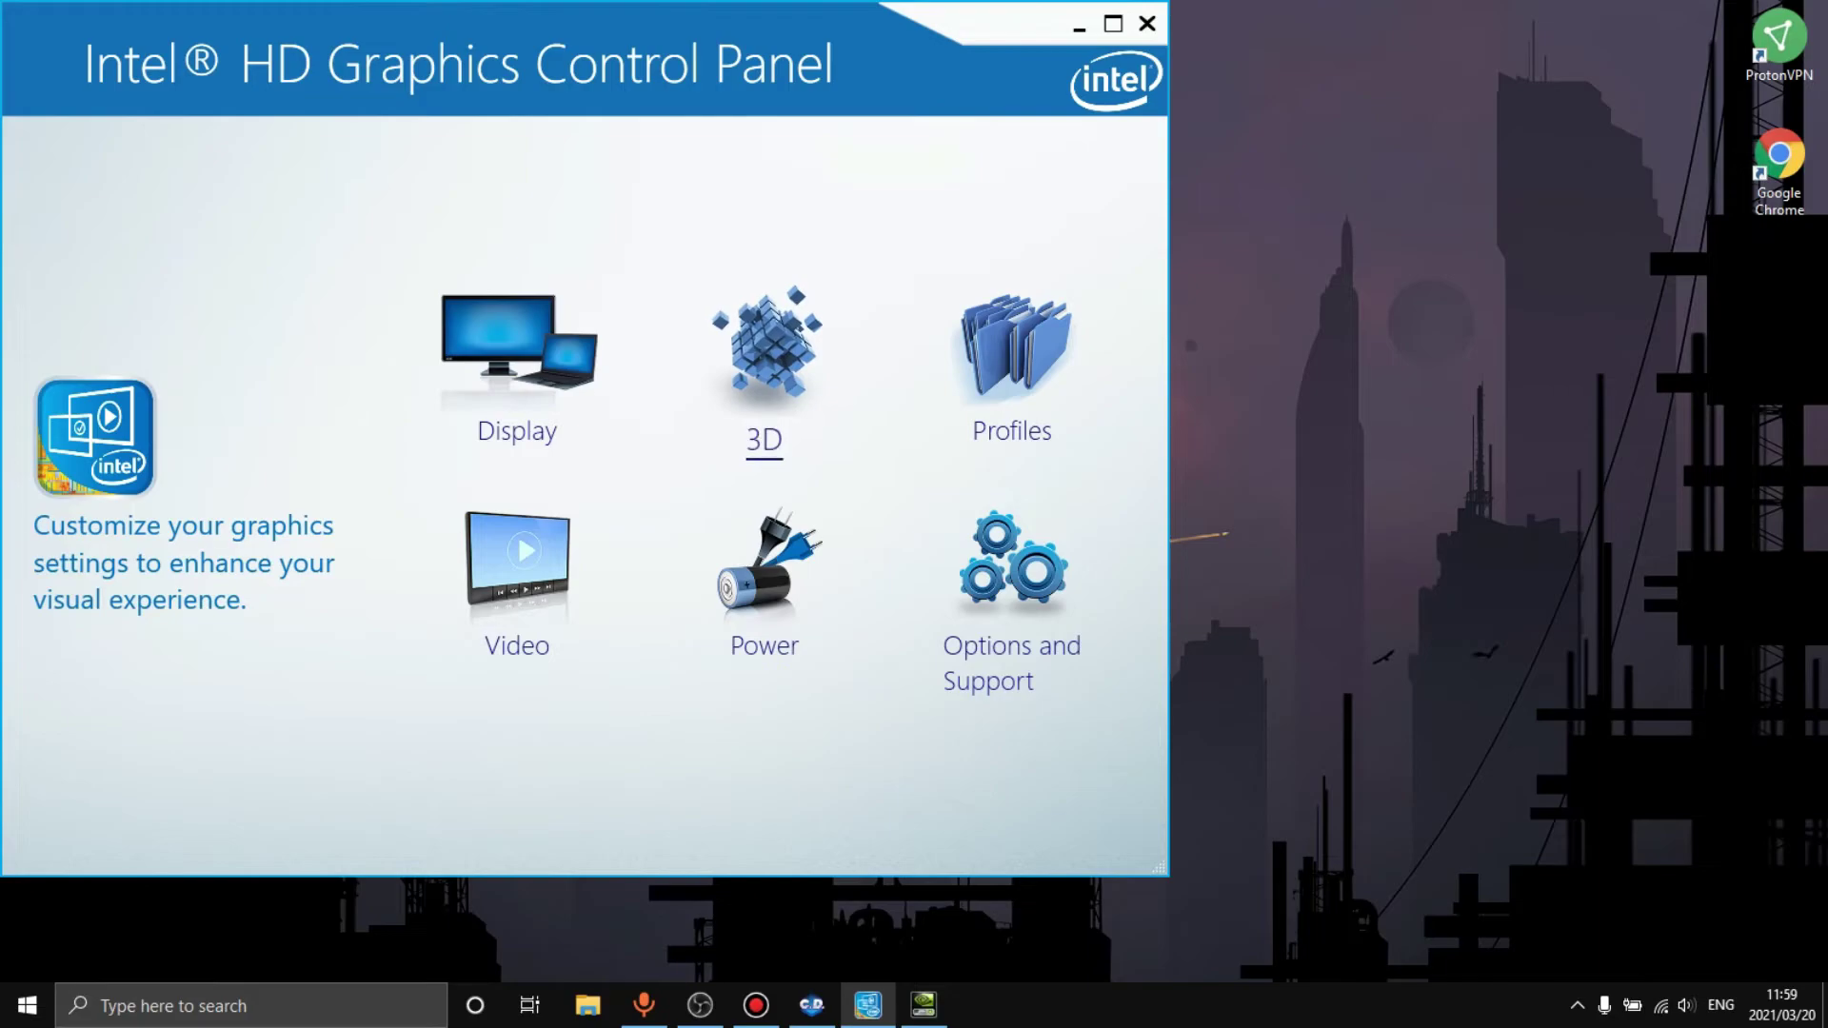
pyautogui.click(765, 381)
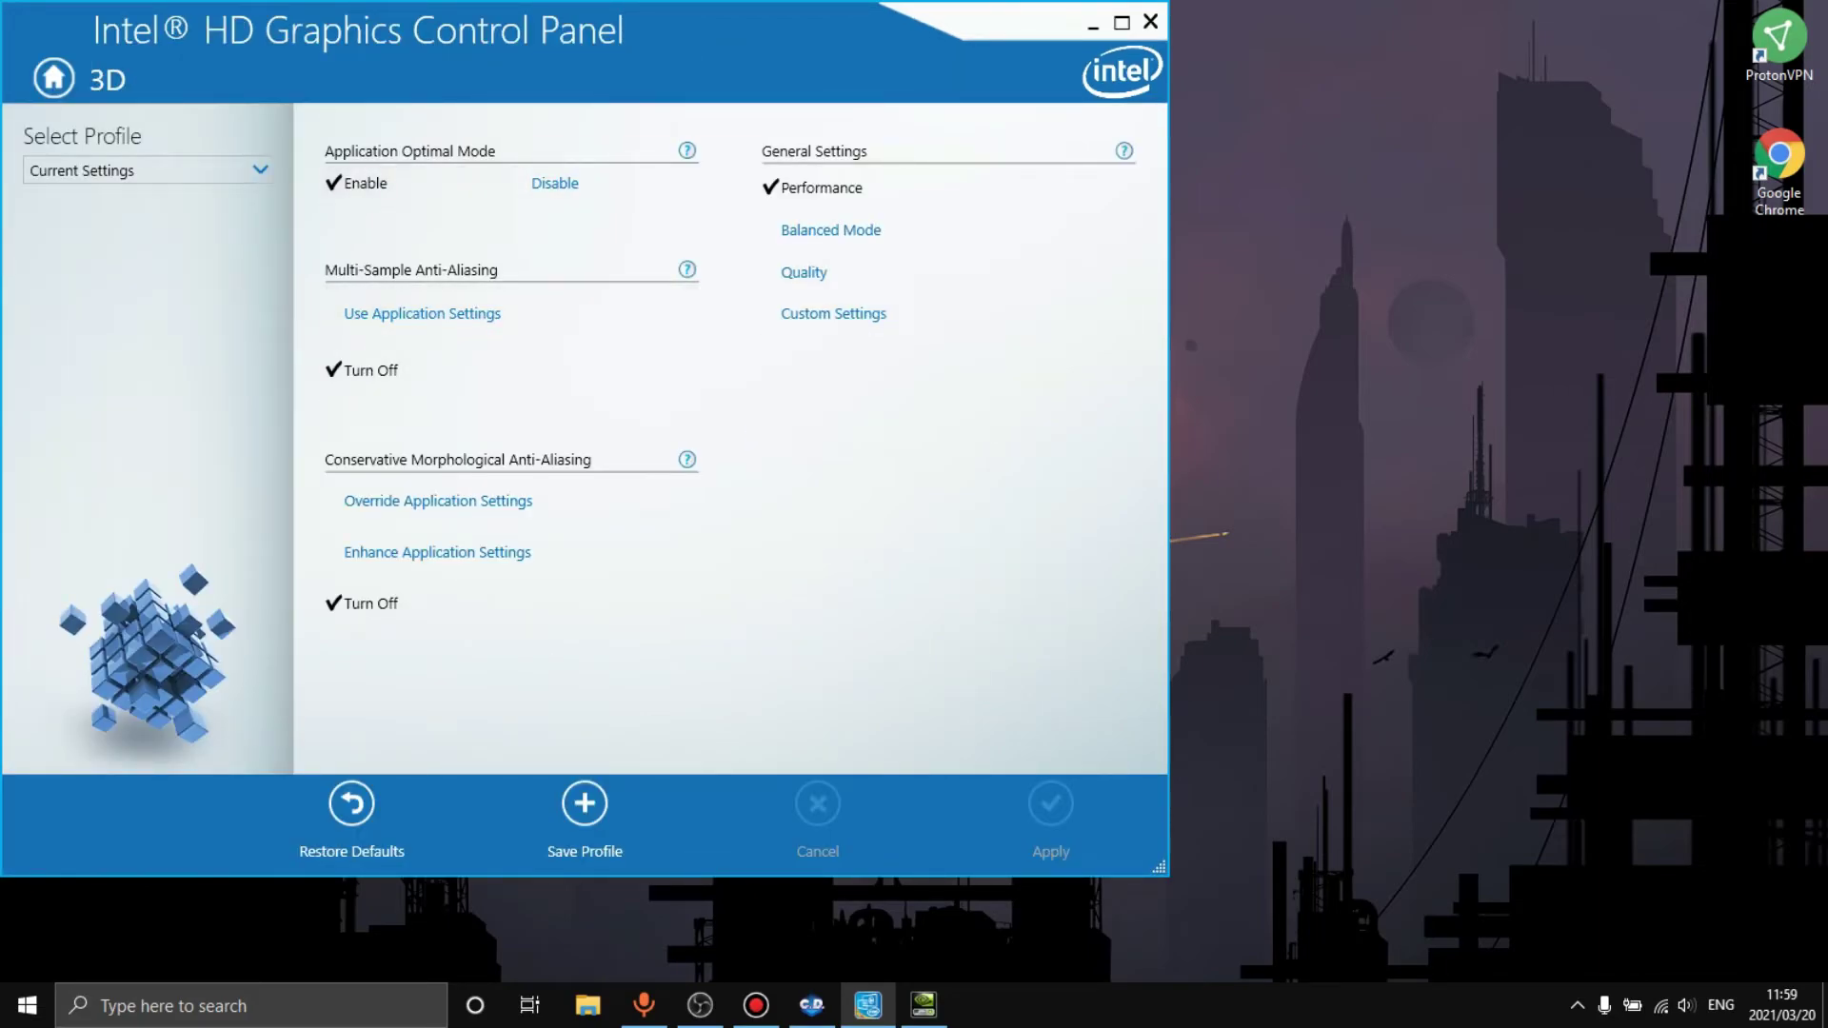
pyautogui.moveTo(686, 150)
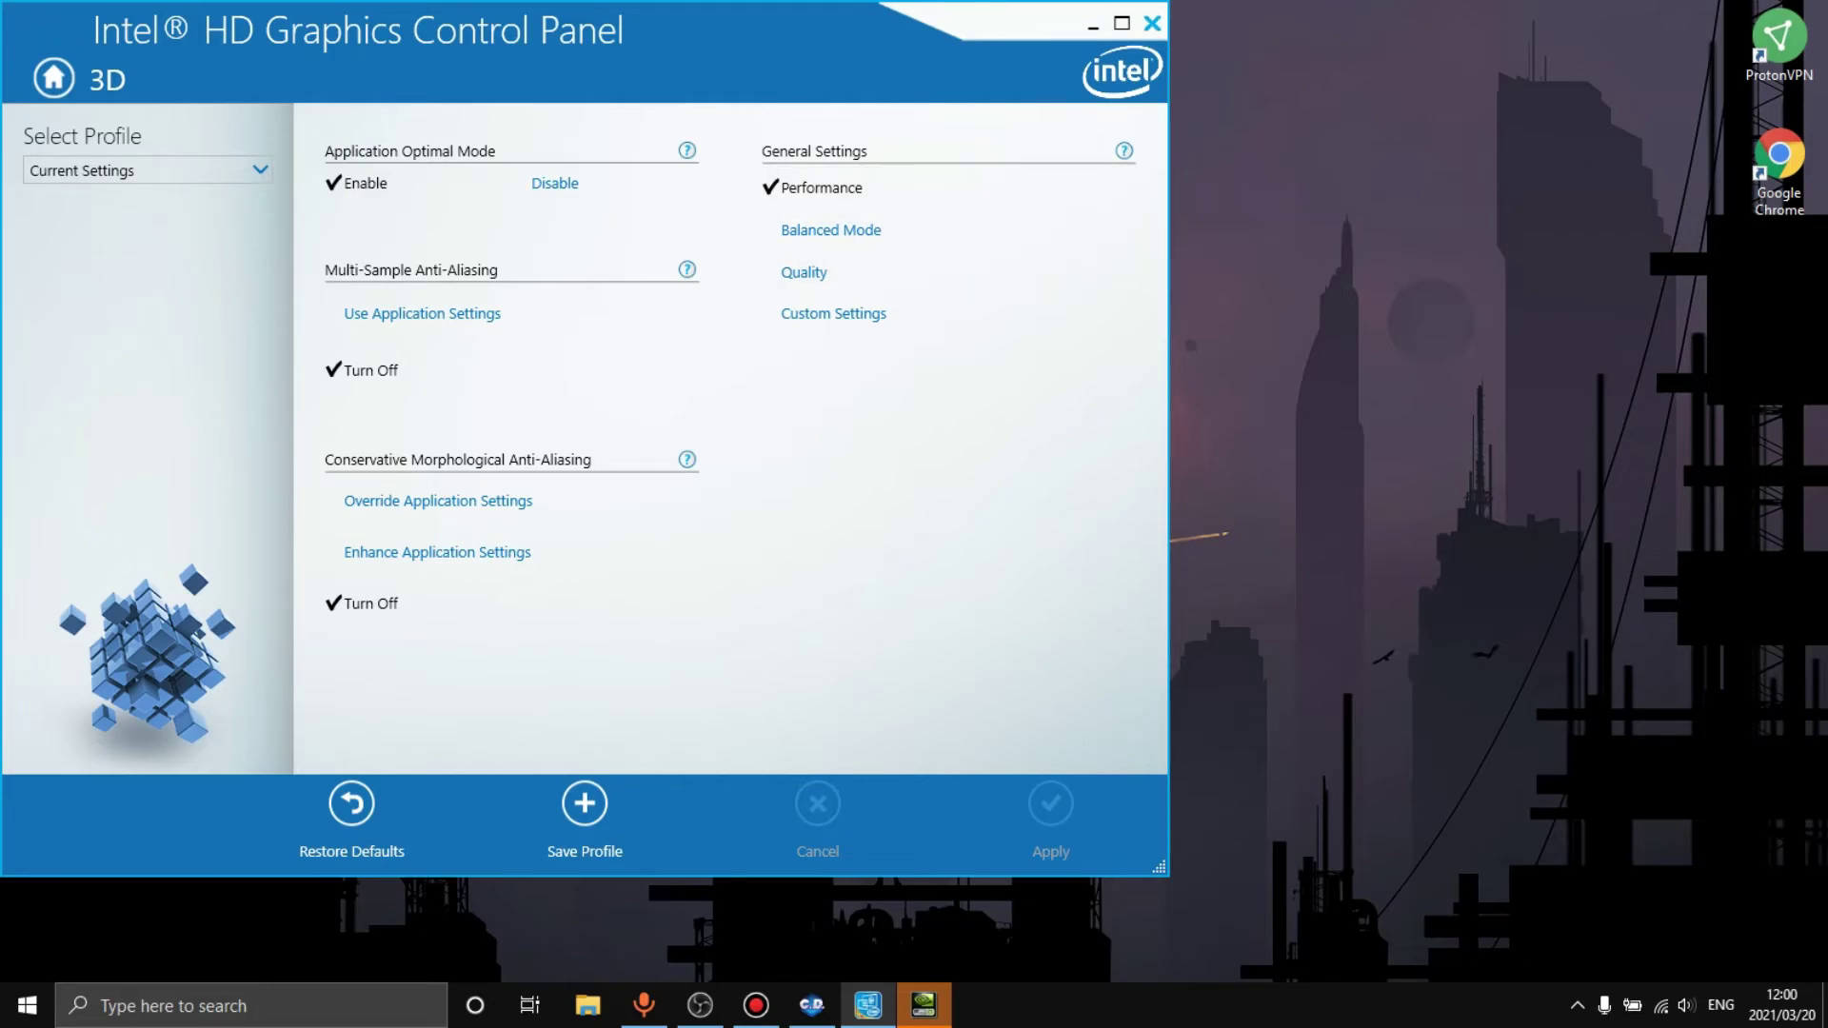
# Step: Close the Intel panel and set NVIDIA's image settings with preview to use my preference emphasising Performance, moving on to the PhysX configuration
pyautogui.click(1151, 21)
pyautogui.click(1045, 17)
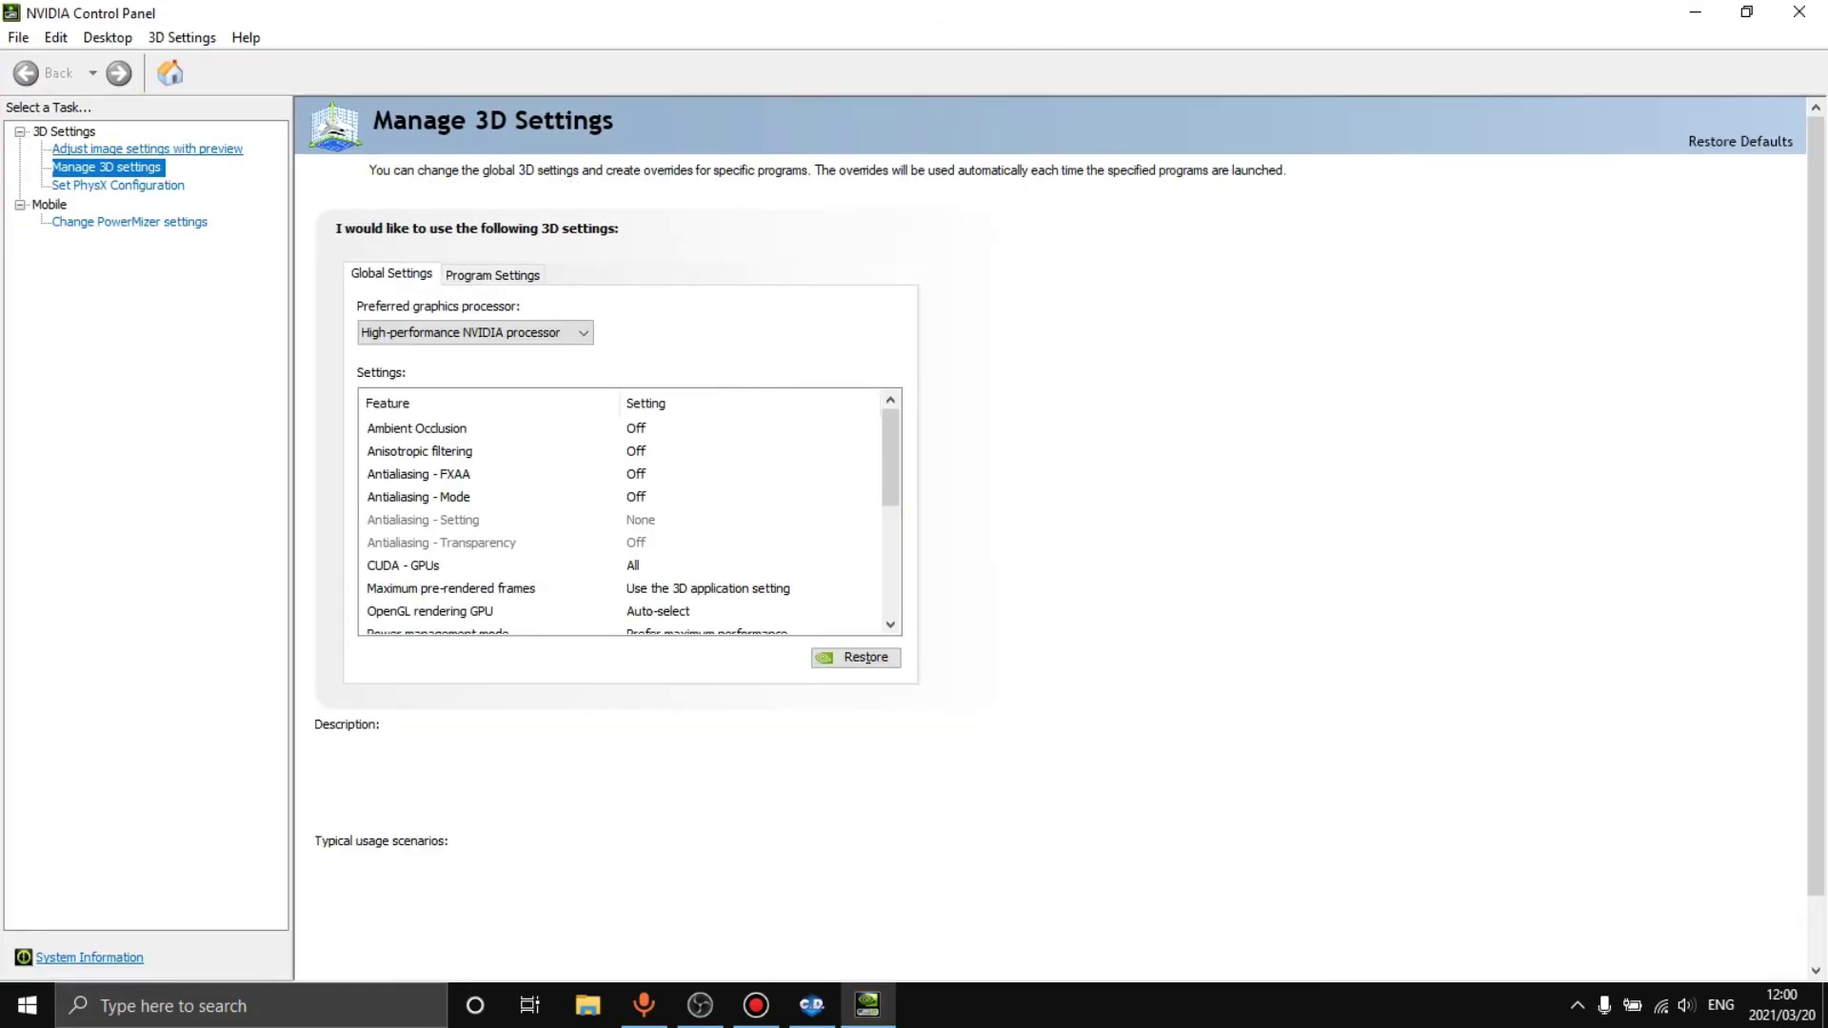
pyautogui.click(148, 149)
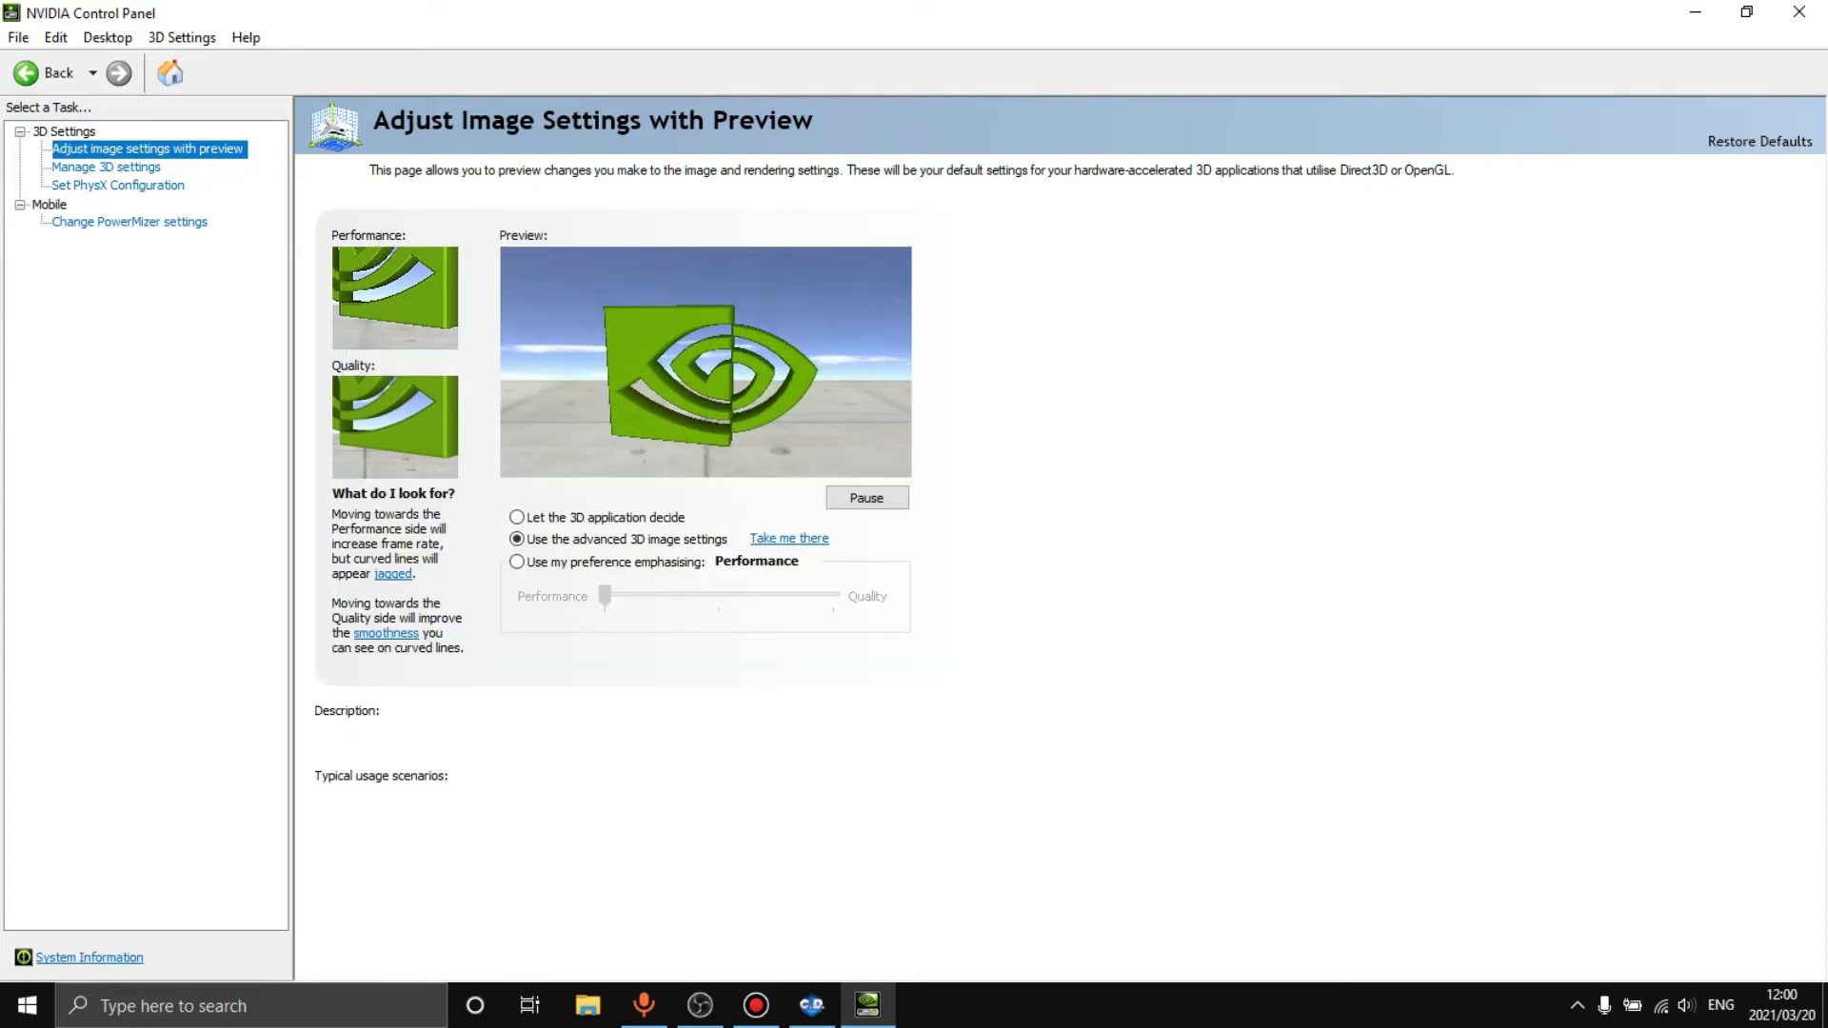
pyautogui.click(516, 562)
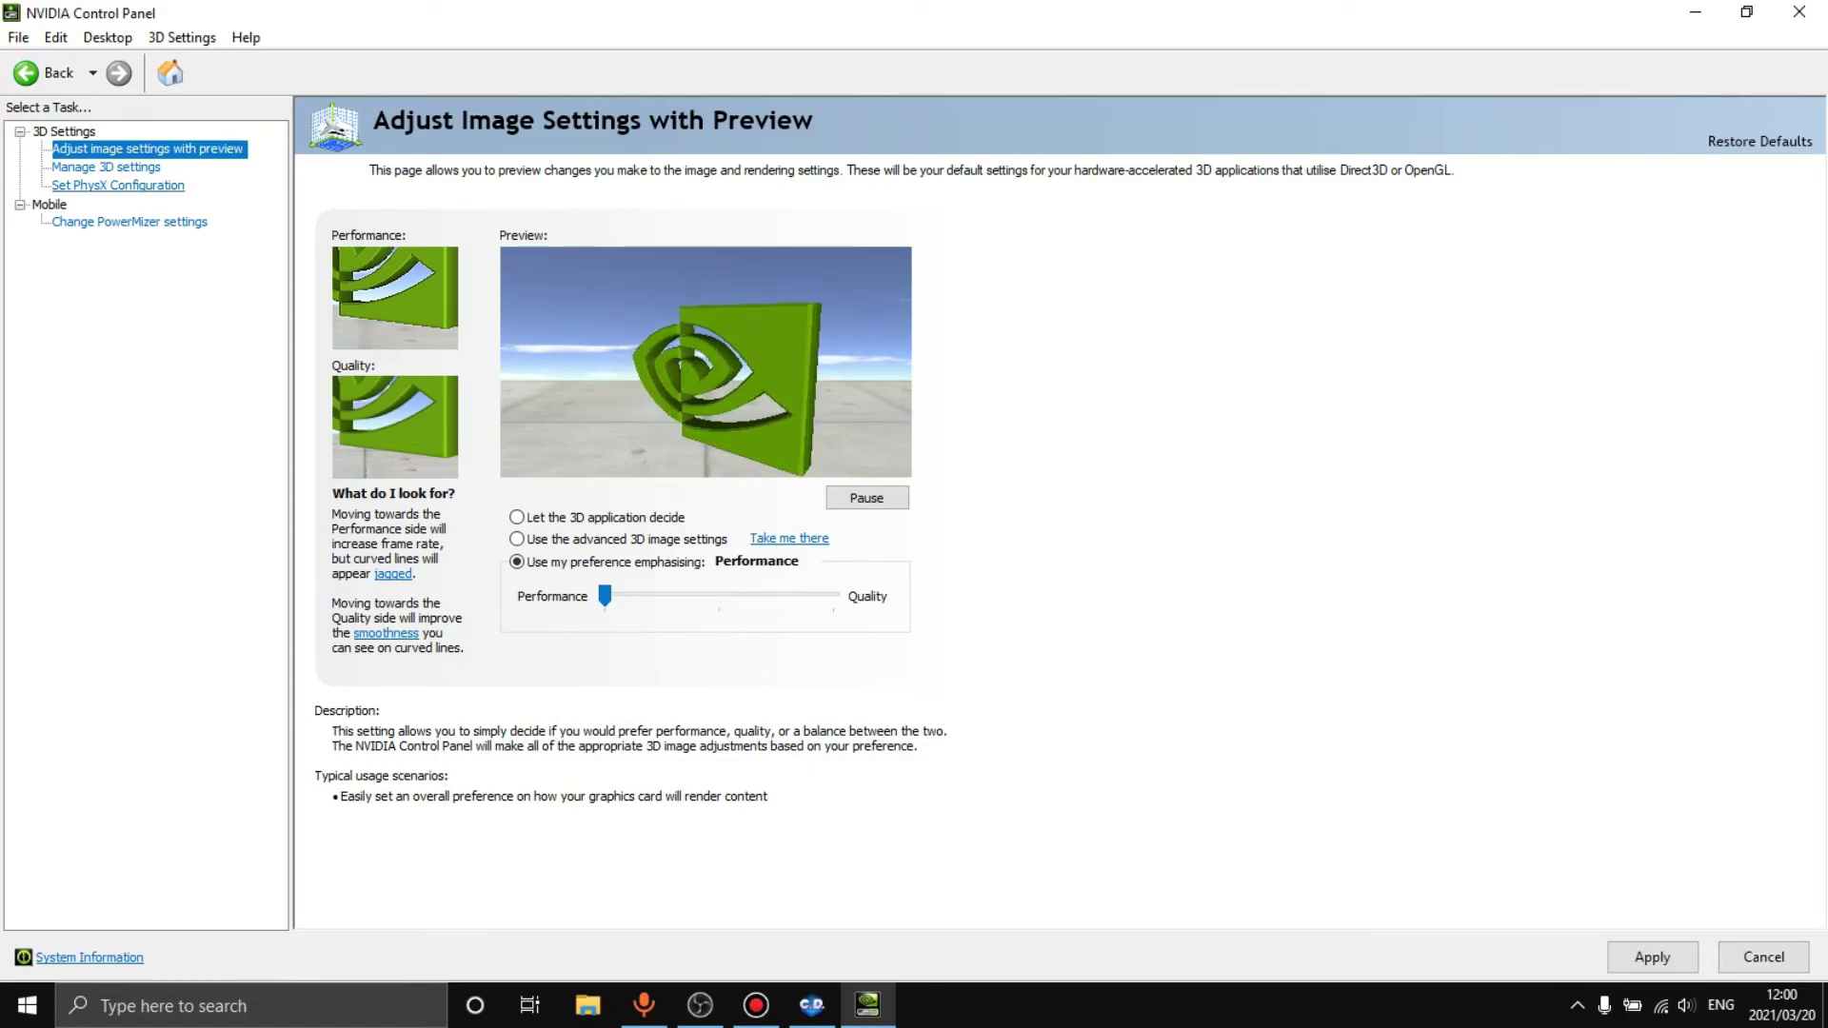
pyautogui.click(118, 185)
pyautogui.click(878, 560)
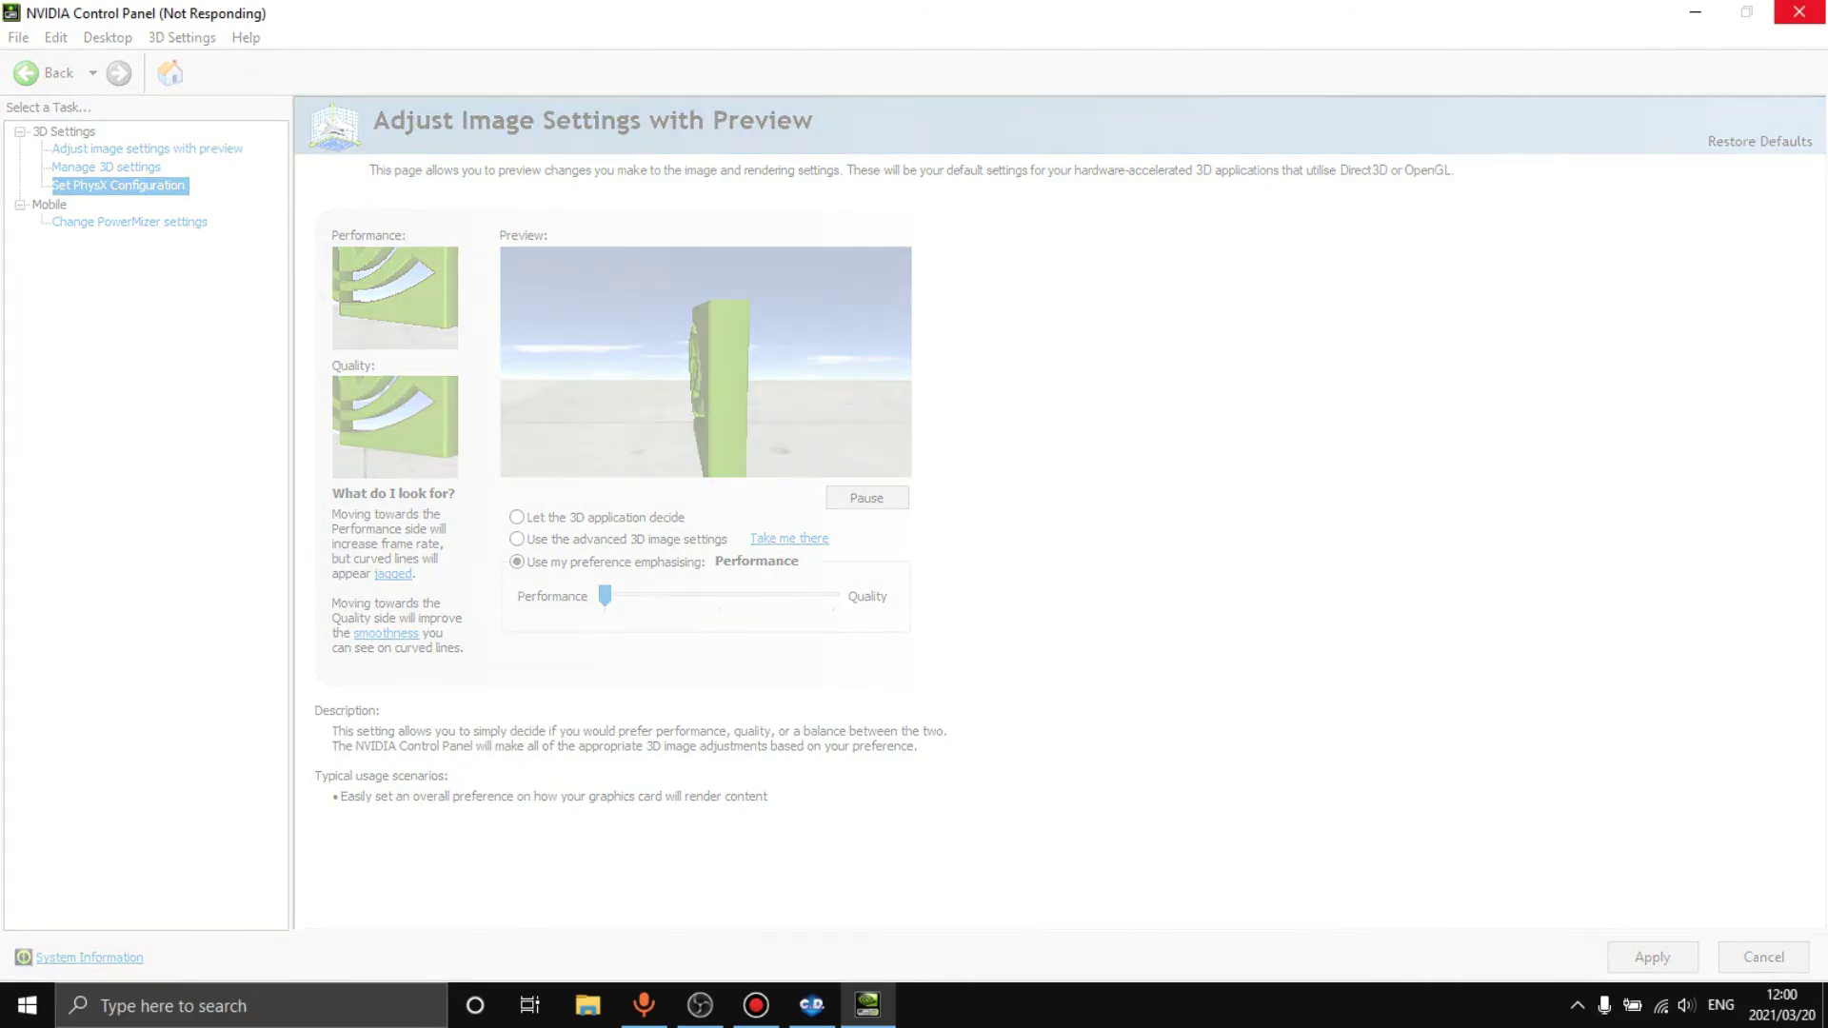
# Step: Switch to Creative Destruction to confirm its maintenance notice, return to the NVIDIA Control Panel and try to close it
pyautogui.click(811, 1004)
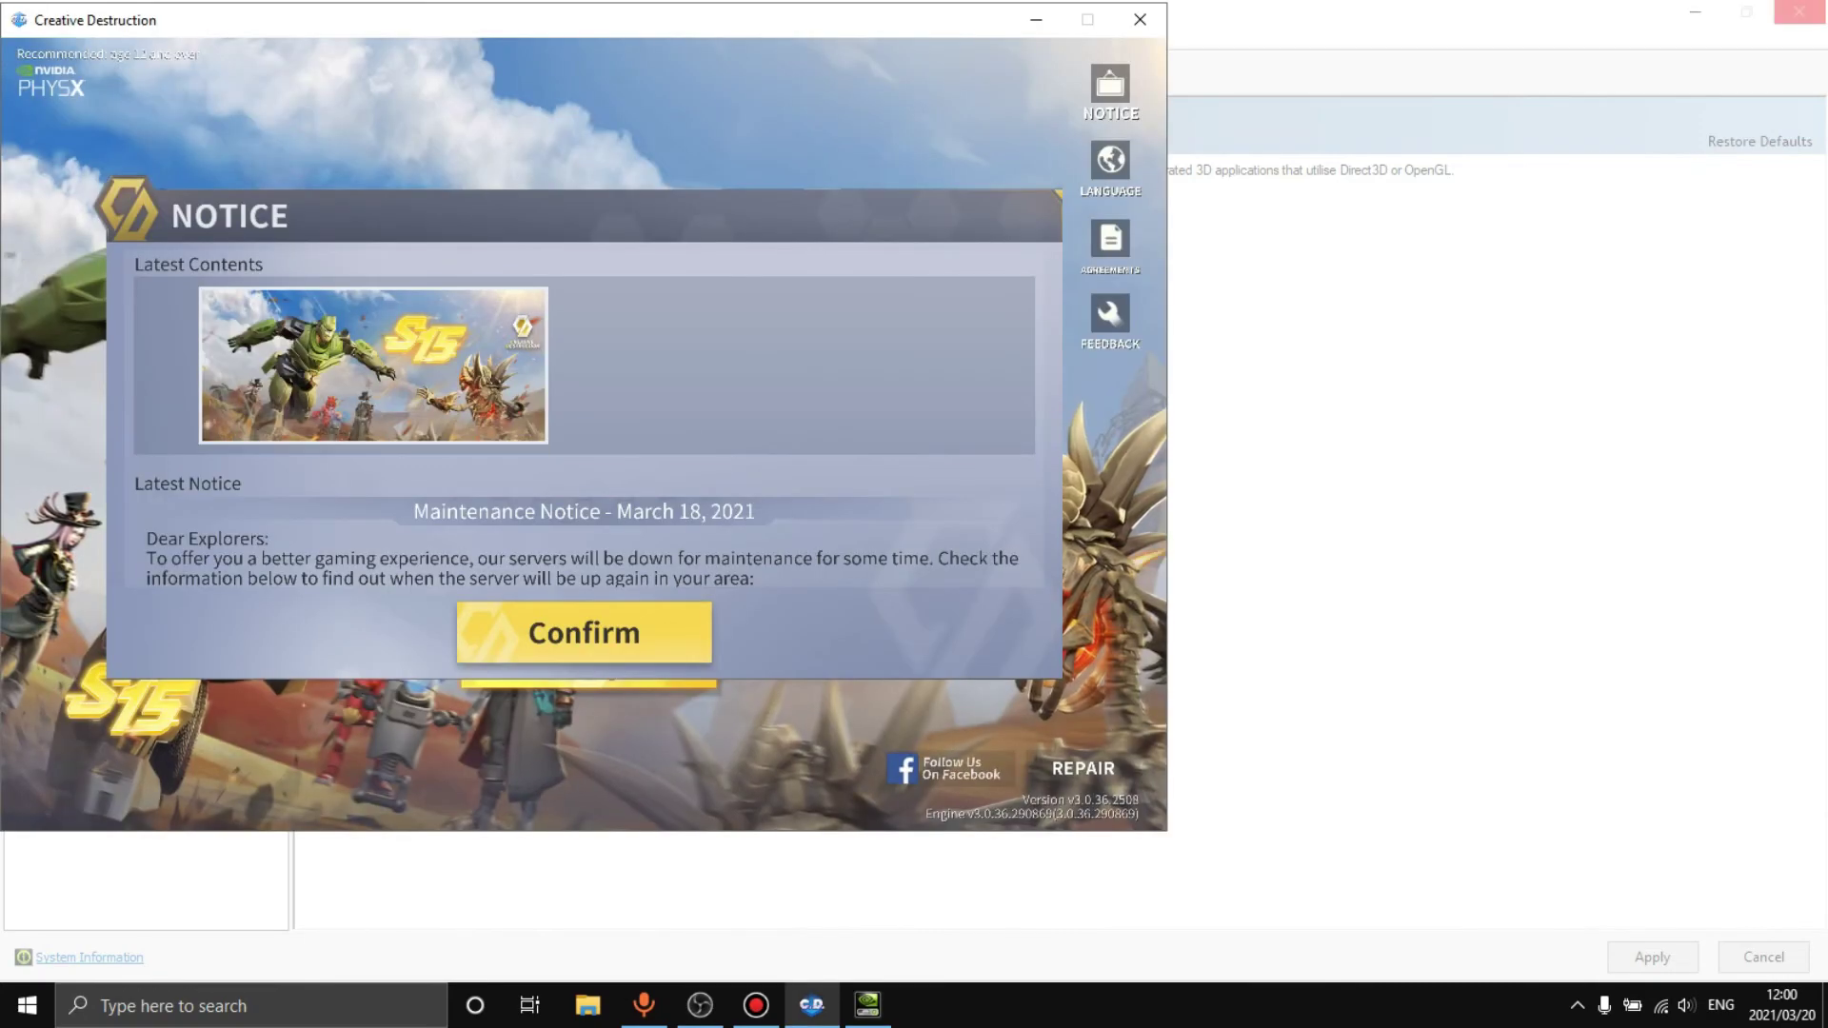
pyautogui.press('Return')
pyautogui.hotkey('alt', 'Tab')
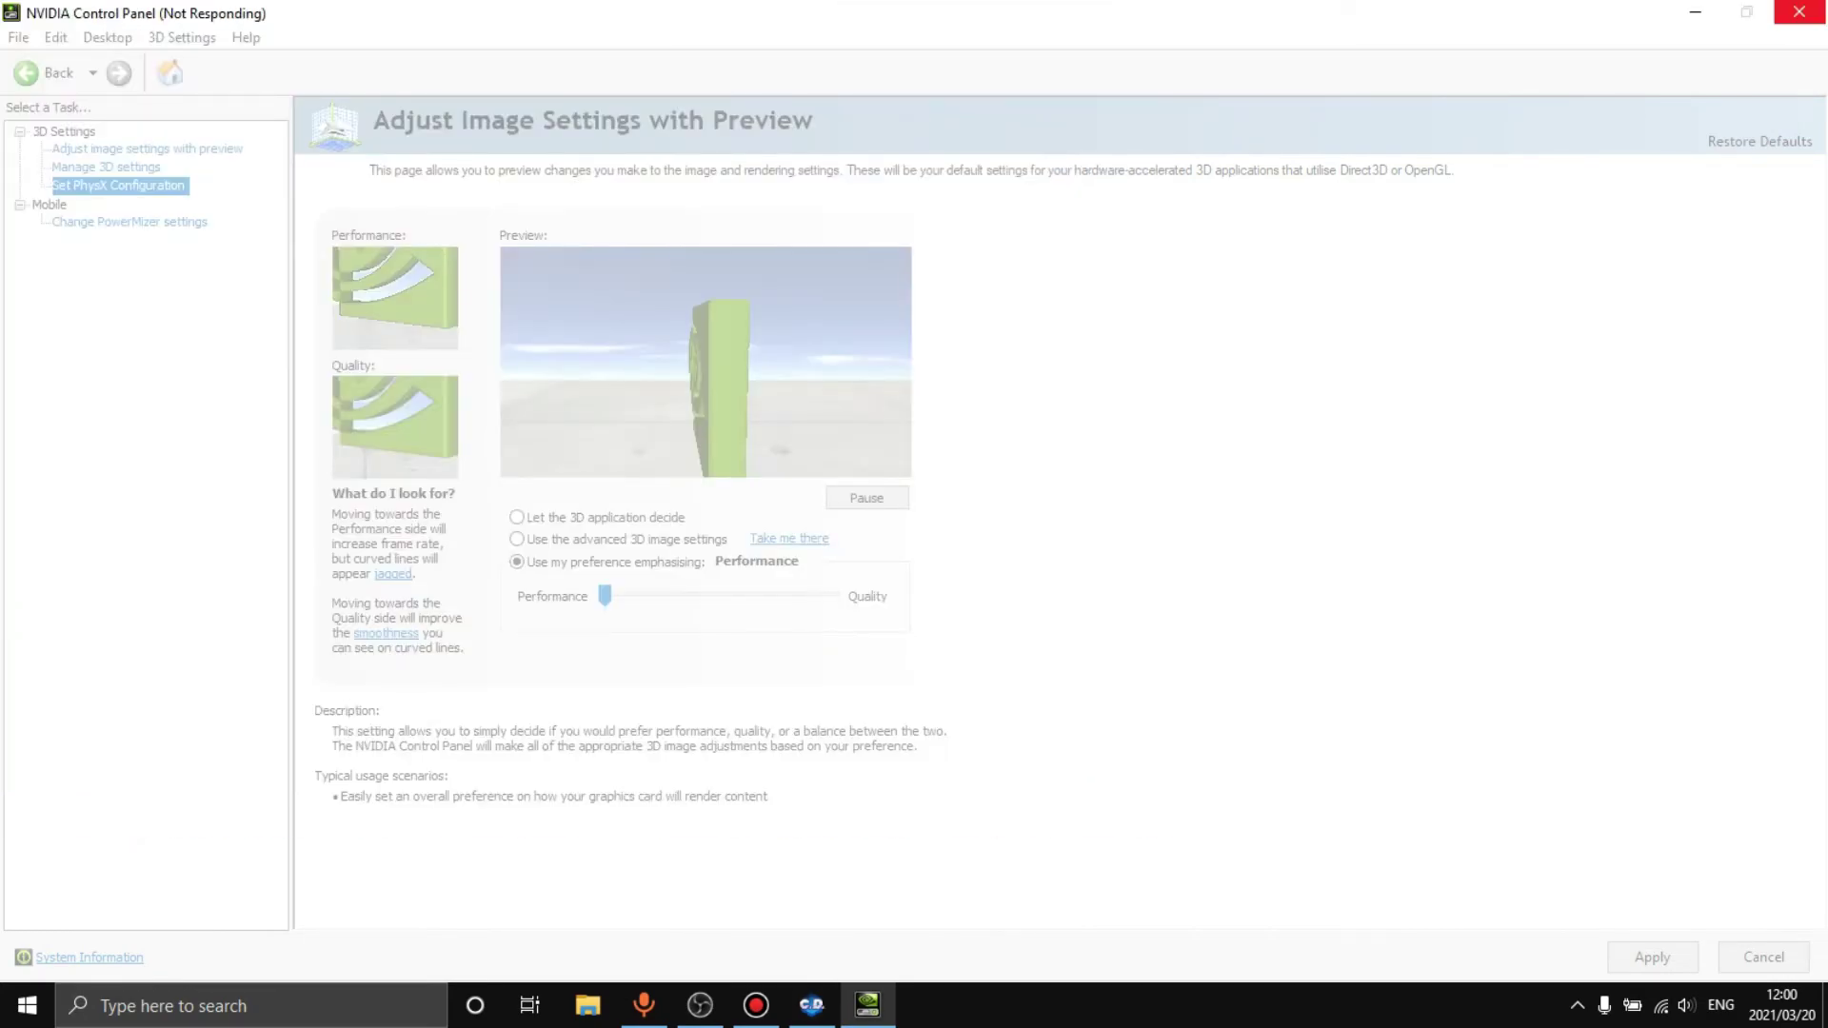
pyautogui.moveTo(867, 1004)
pyautogui.click(974, 834)
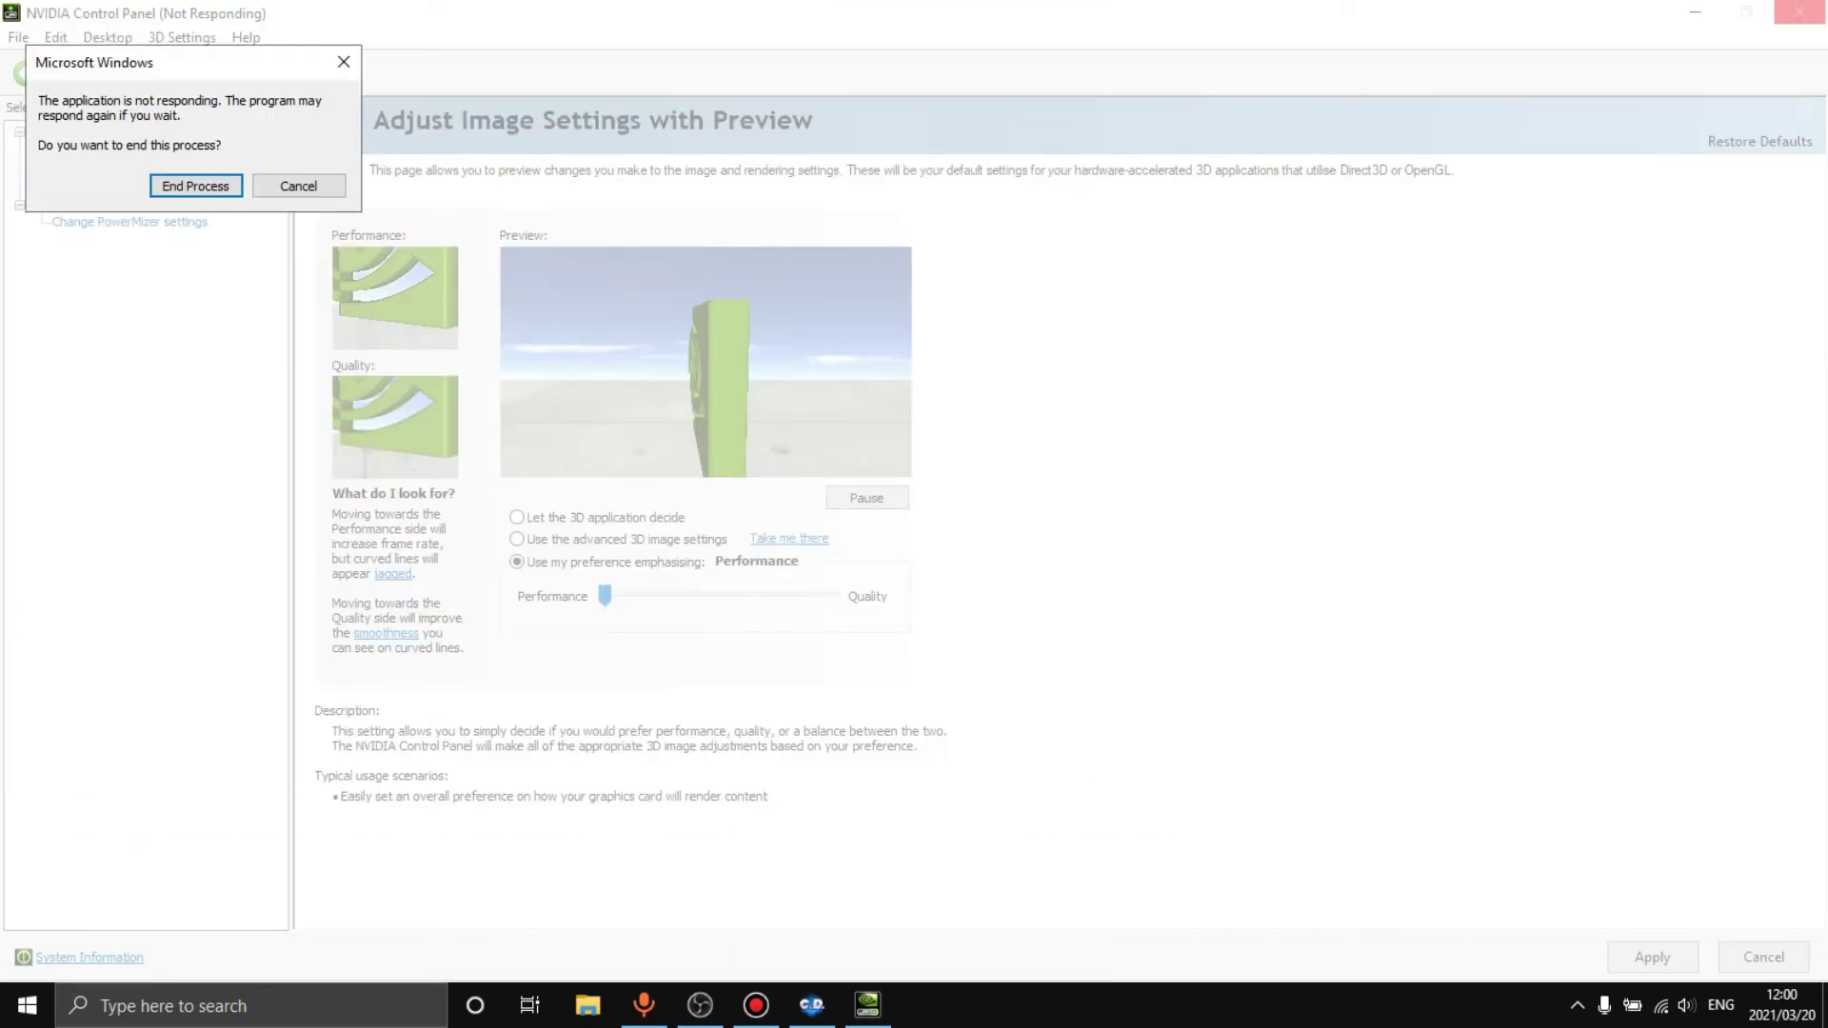
# Step: Set the PhysX processor to GeForce GT 730M
pyautogui.click(462, 265)
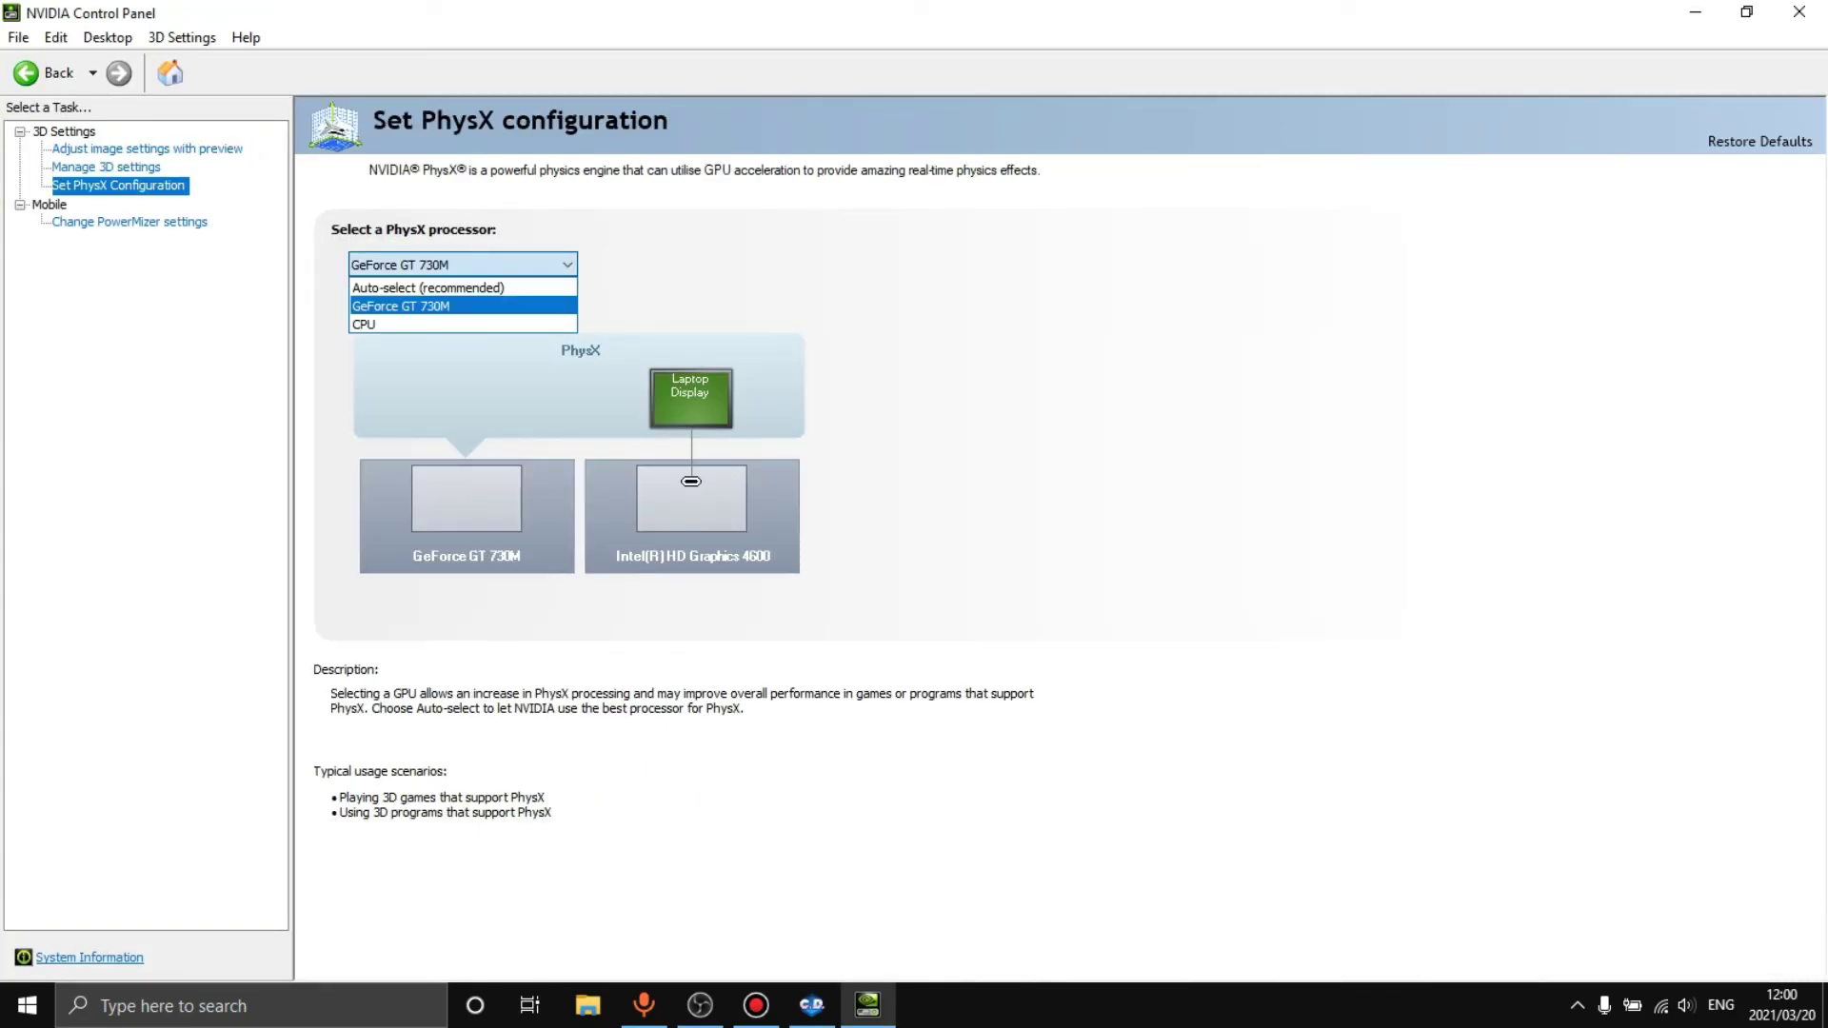
pyautogui.click(462, 306)
pyautogui.click(462, 265)
pyautogui.click(462, 305)
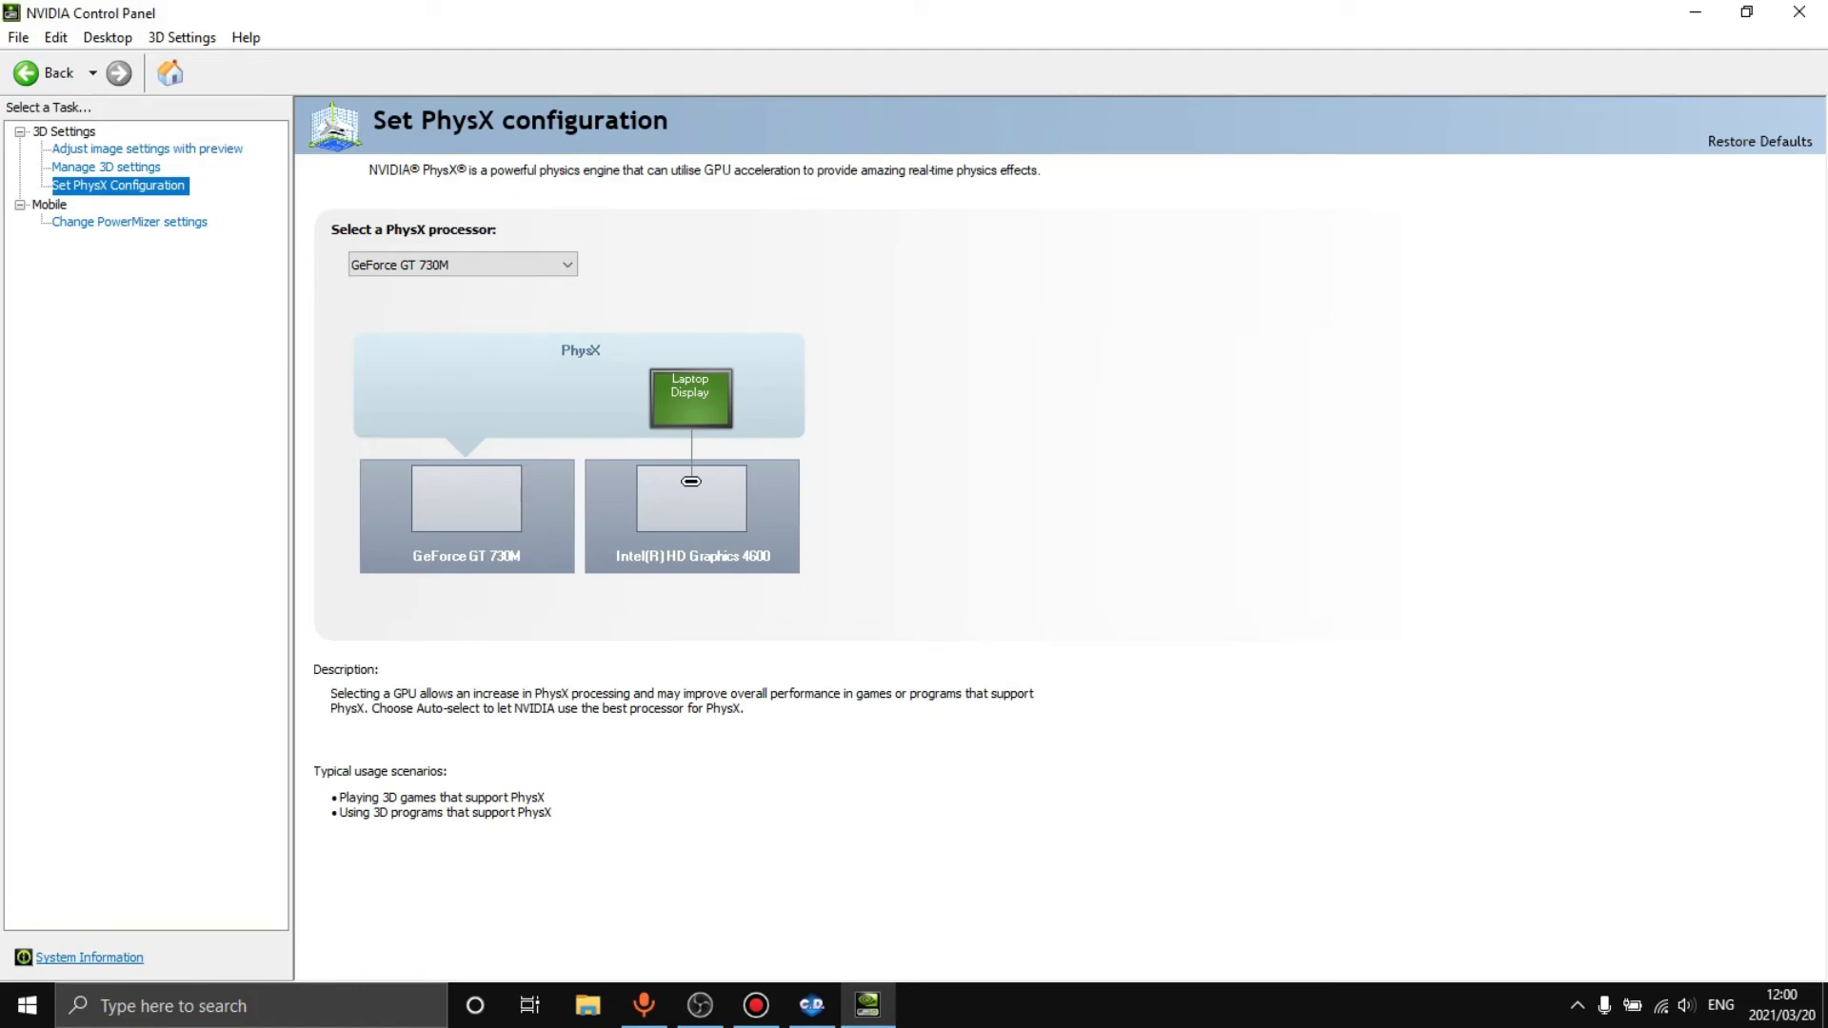
# Step: Check the PowerMizer battery power settings and close the NVIDIA Control Panel
pyautogui.click(129, 221)
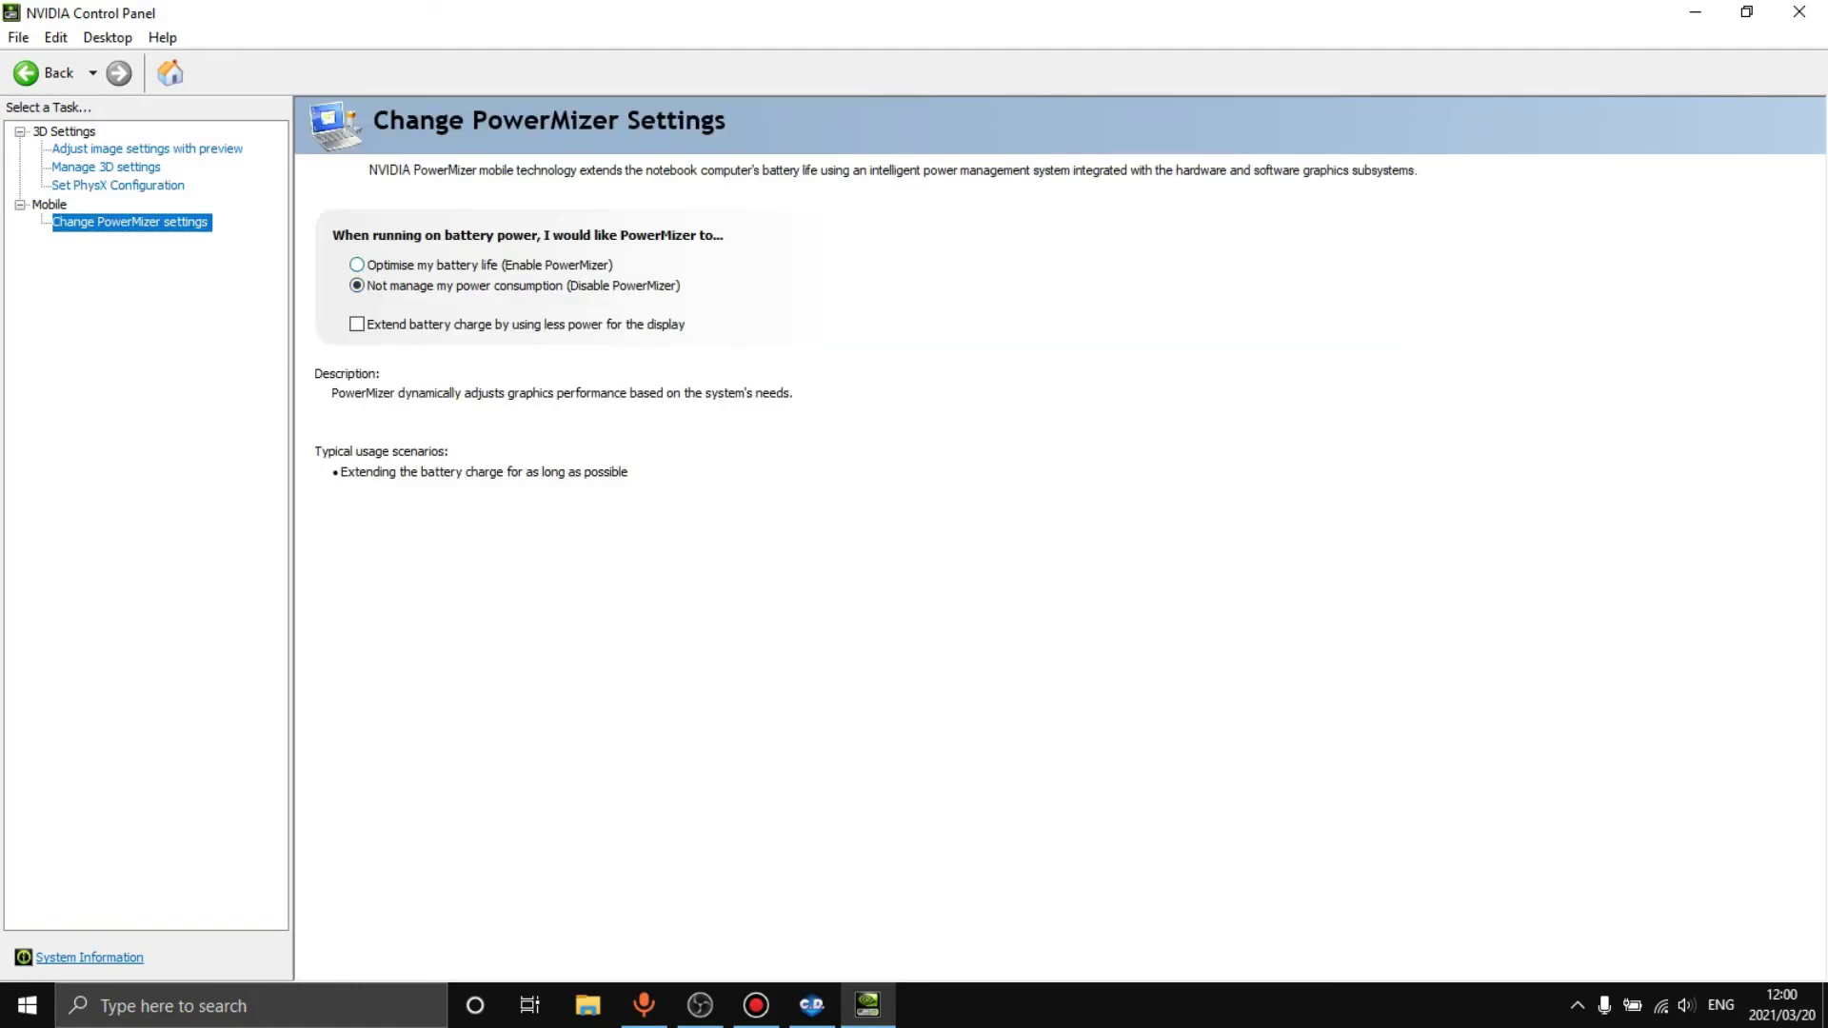
pyautogui.click(1799, 12)
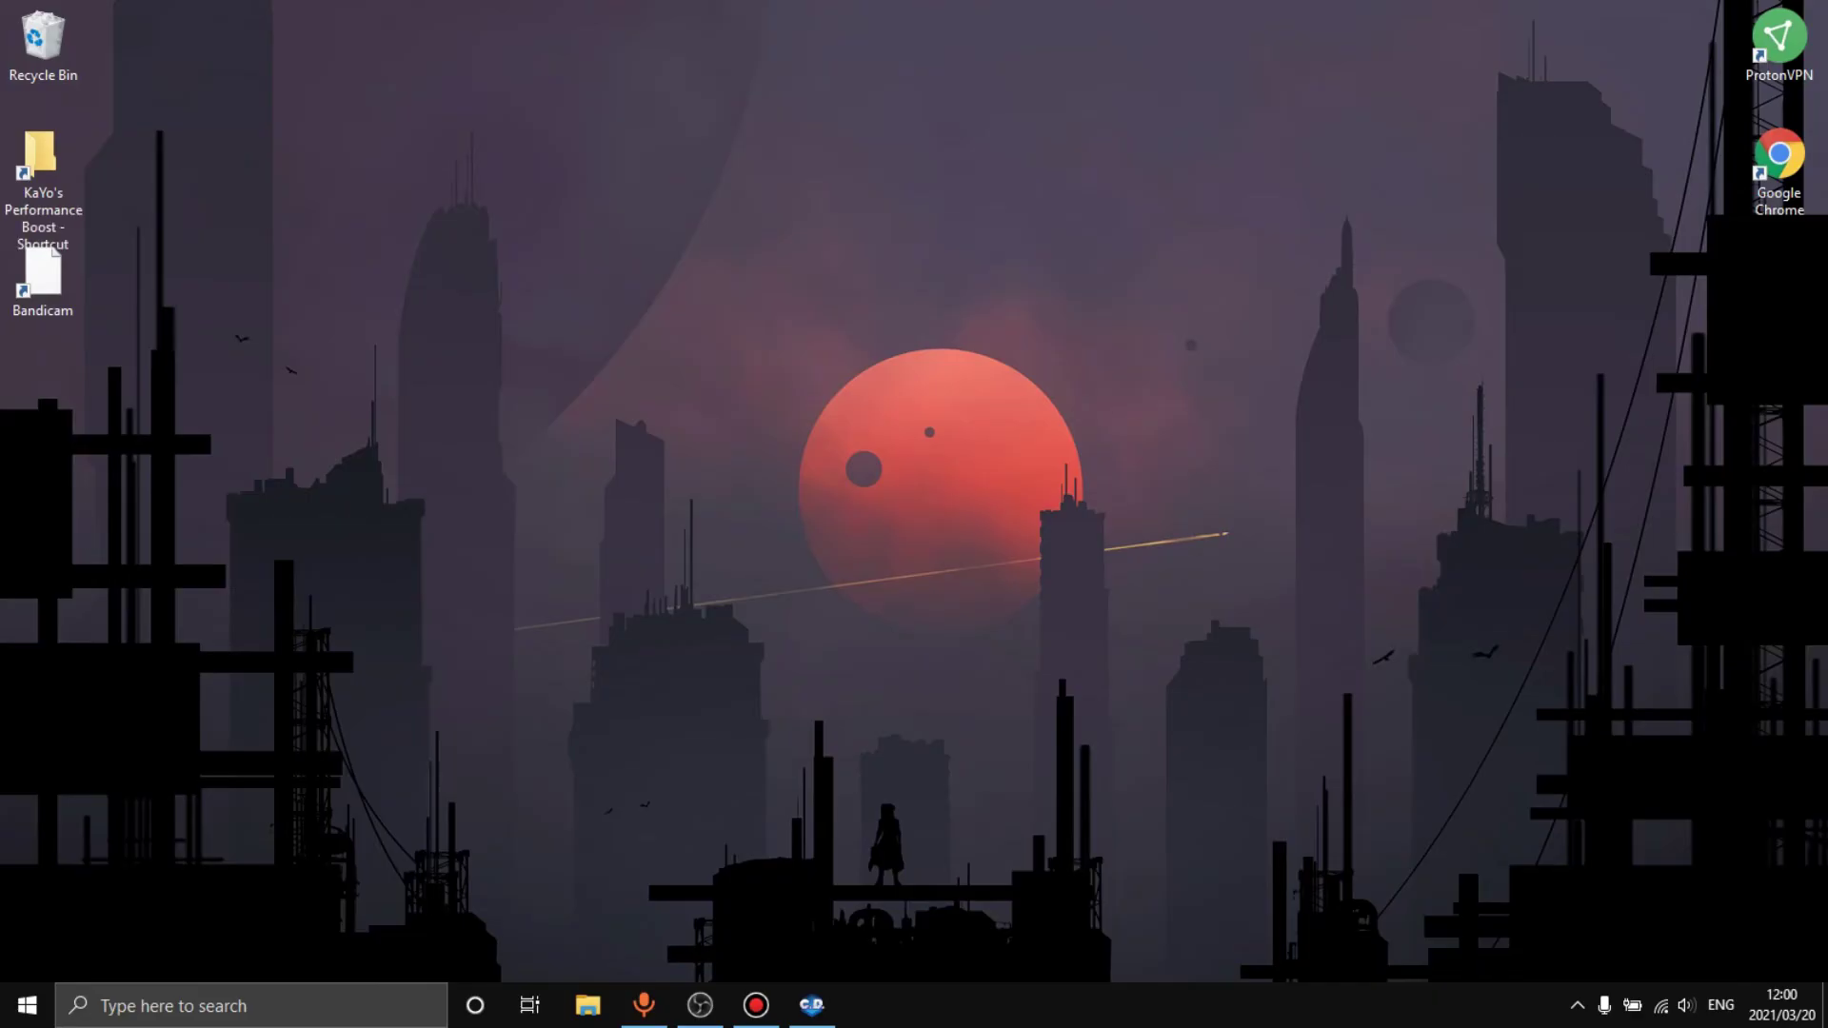
pyautogui.rightClick(712, 218)
pyautogui.moveTo(838, 428)
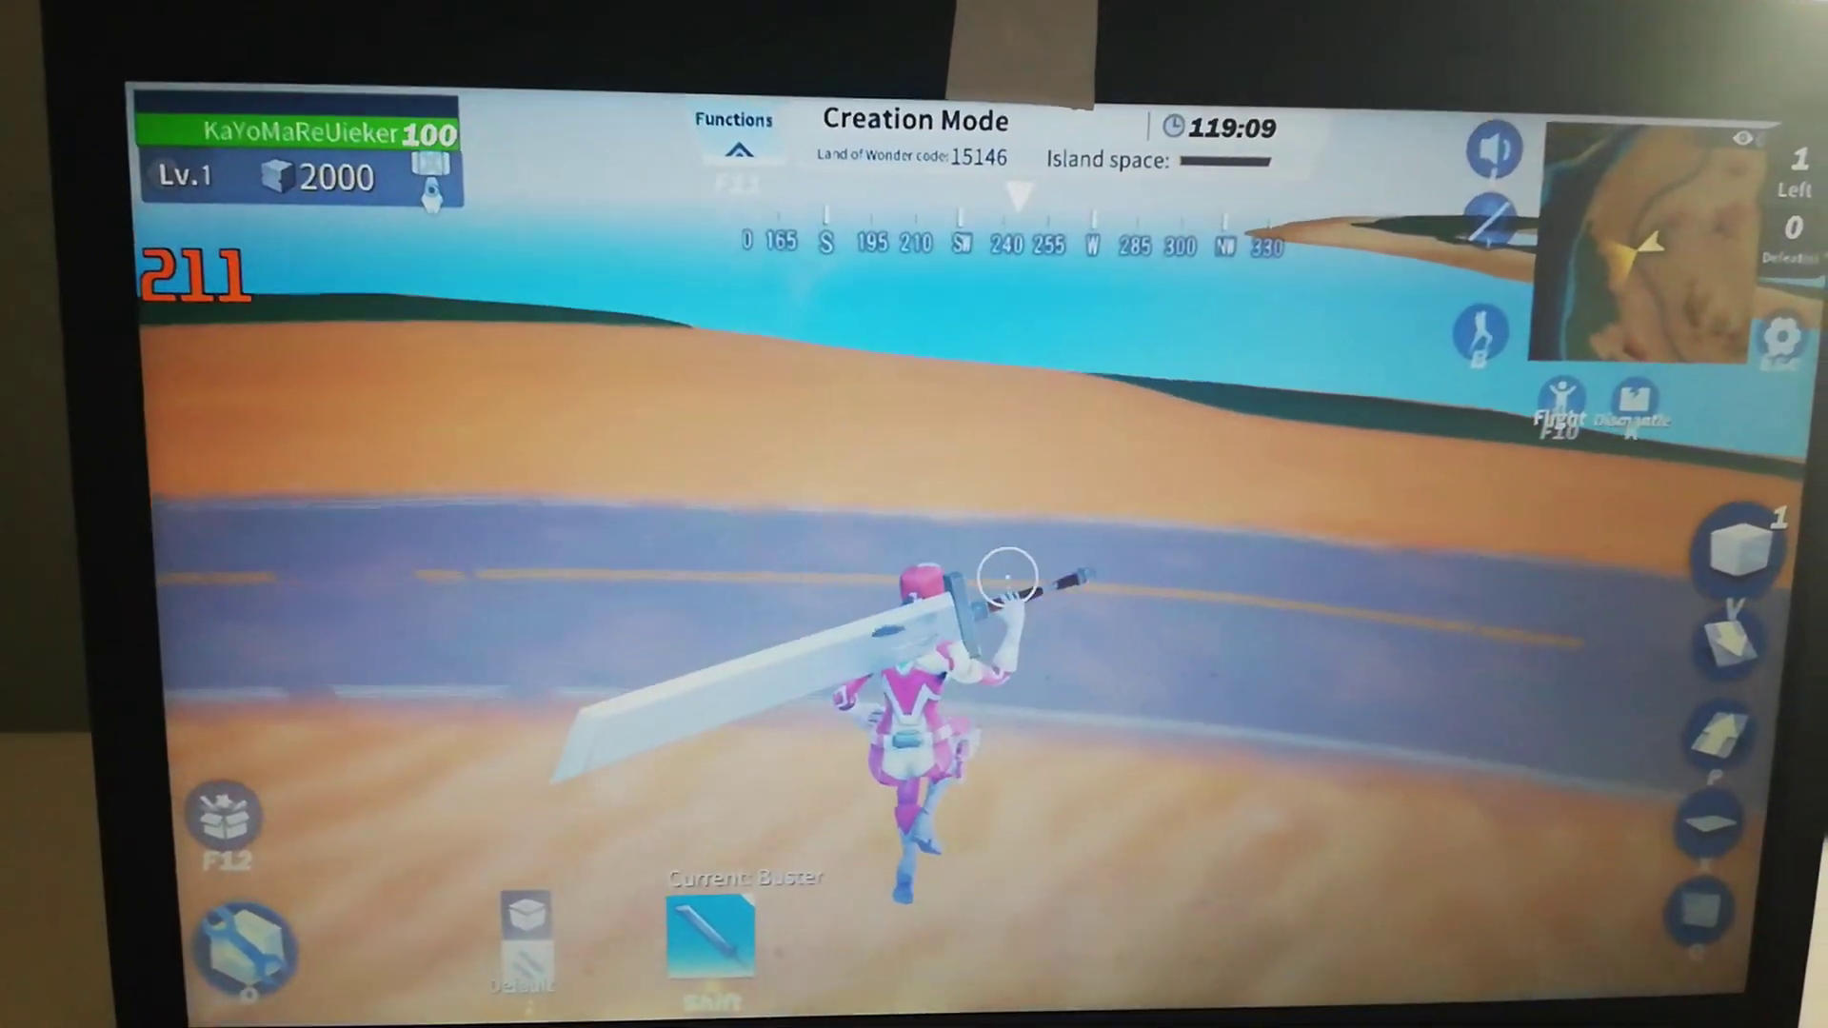
pyautogui.press('F10')
pyautogui.press('F10')
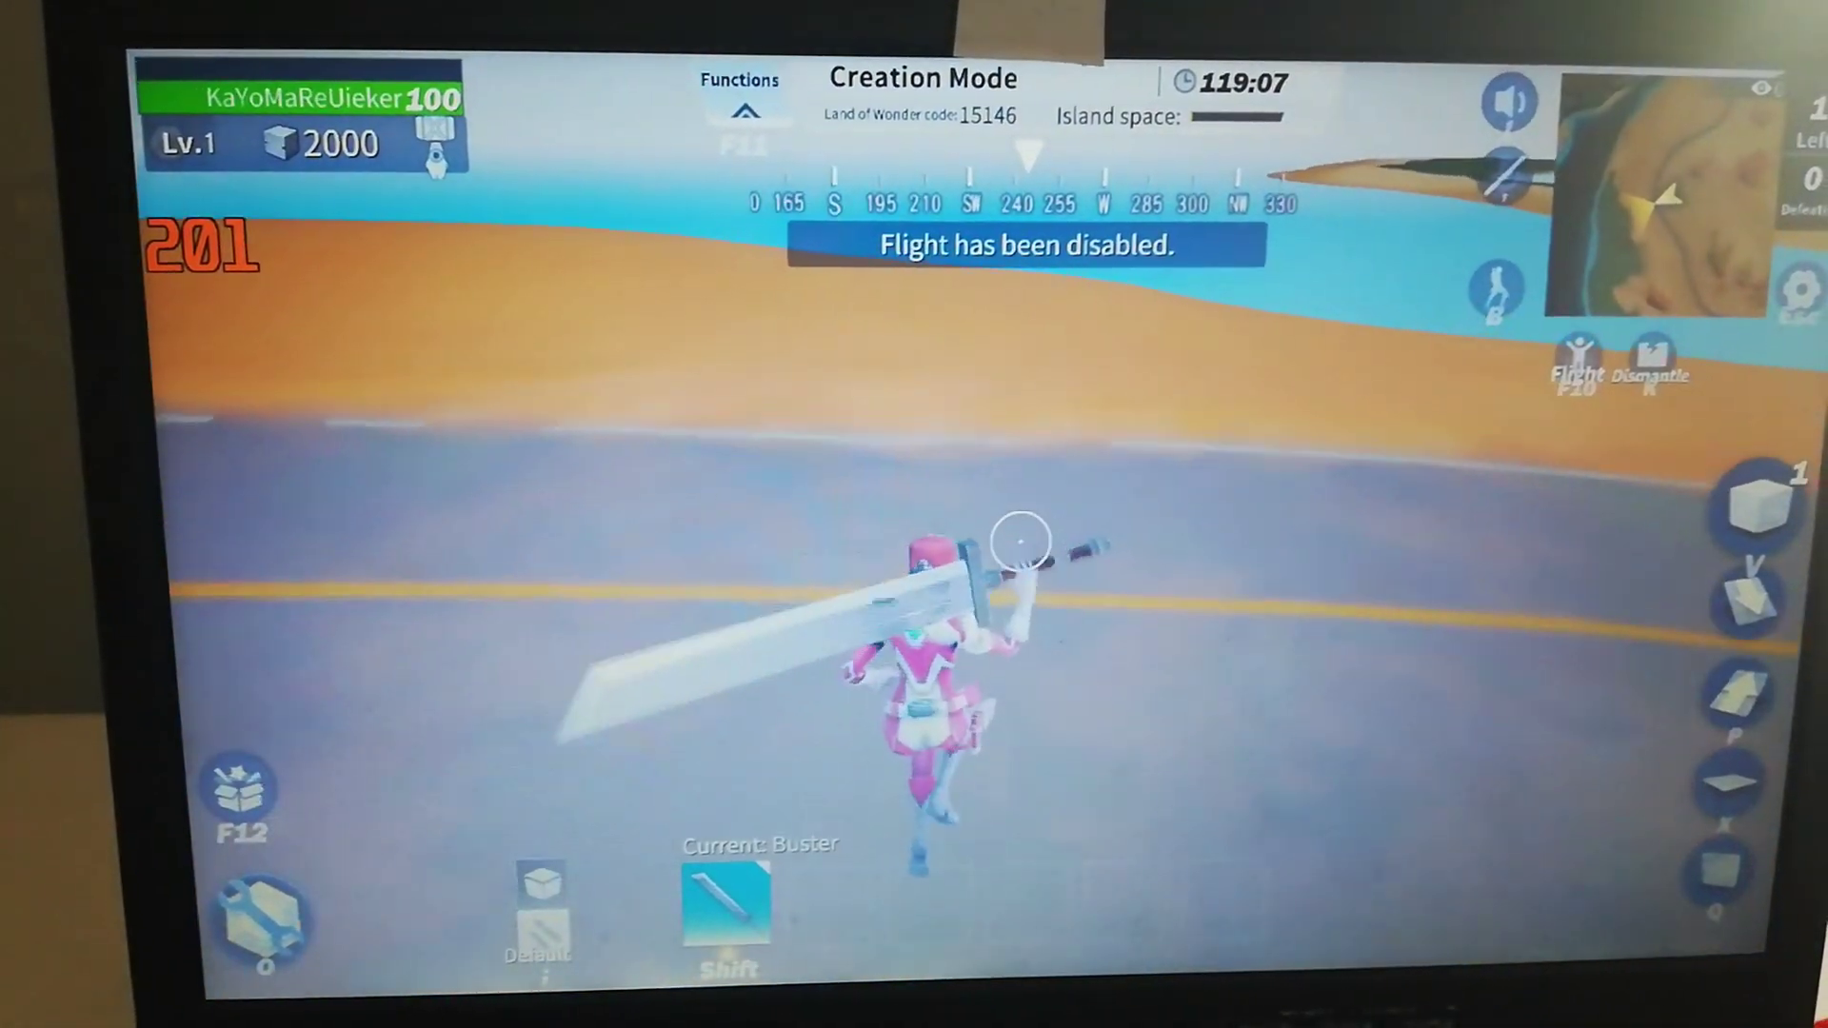
pyautogui.press('F10')
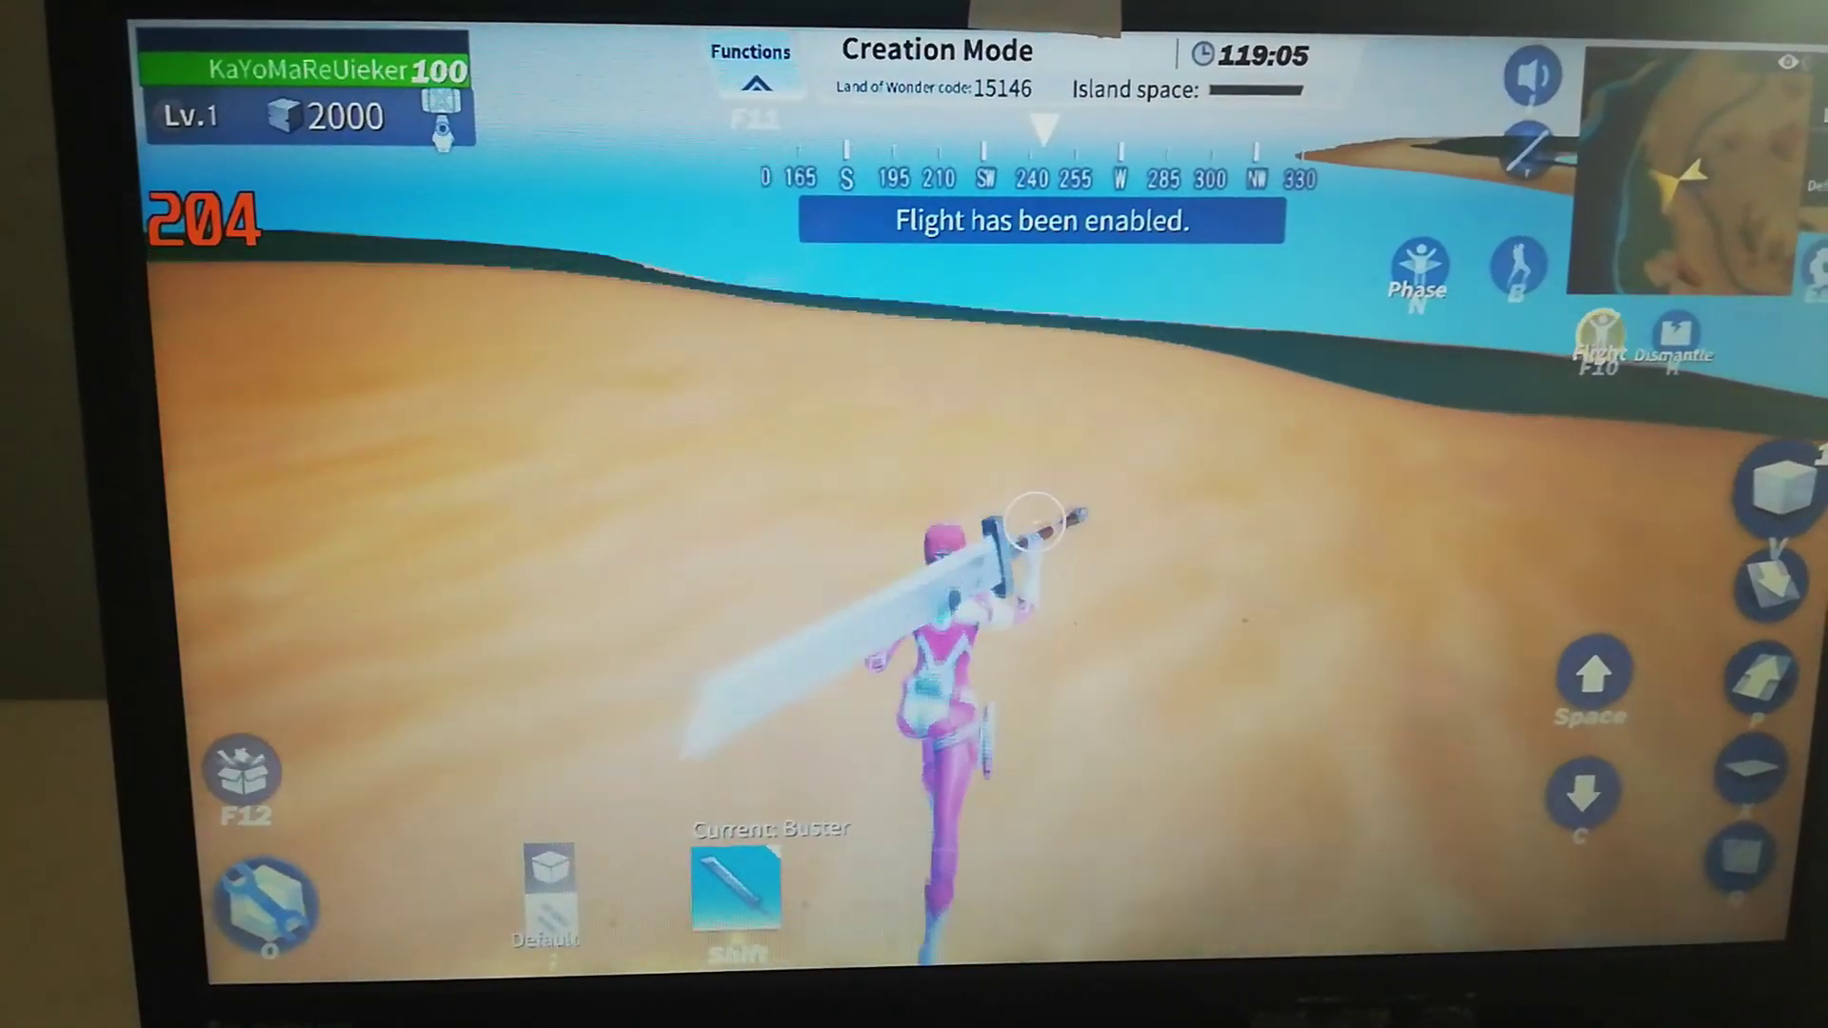
pyautogui.press('F10')
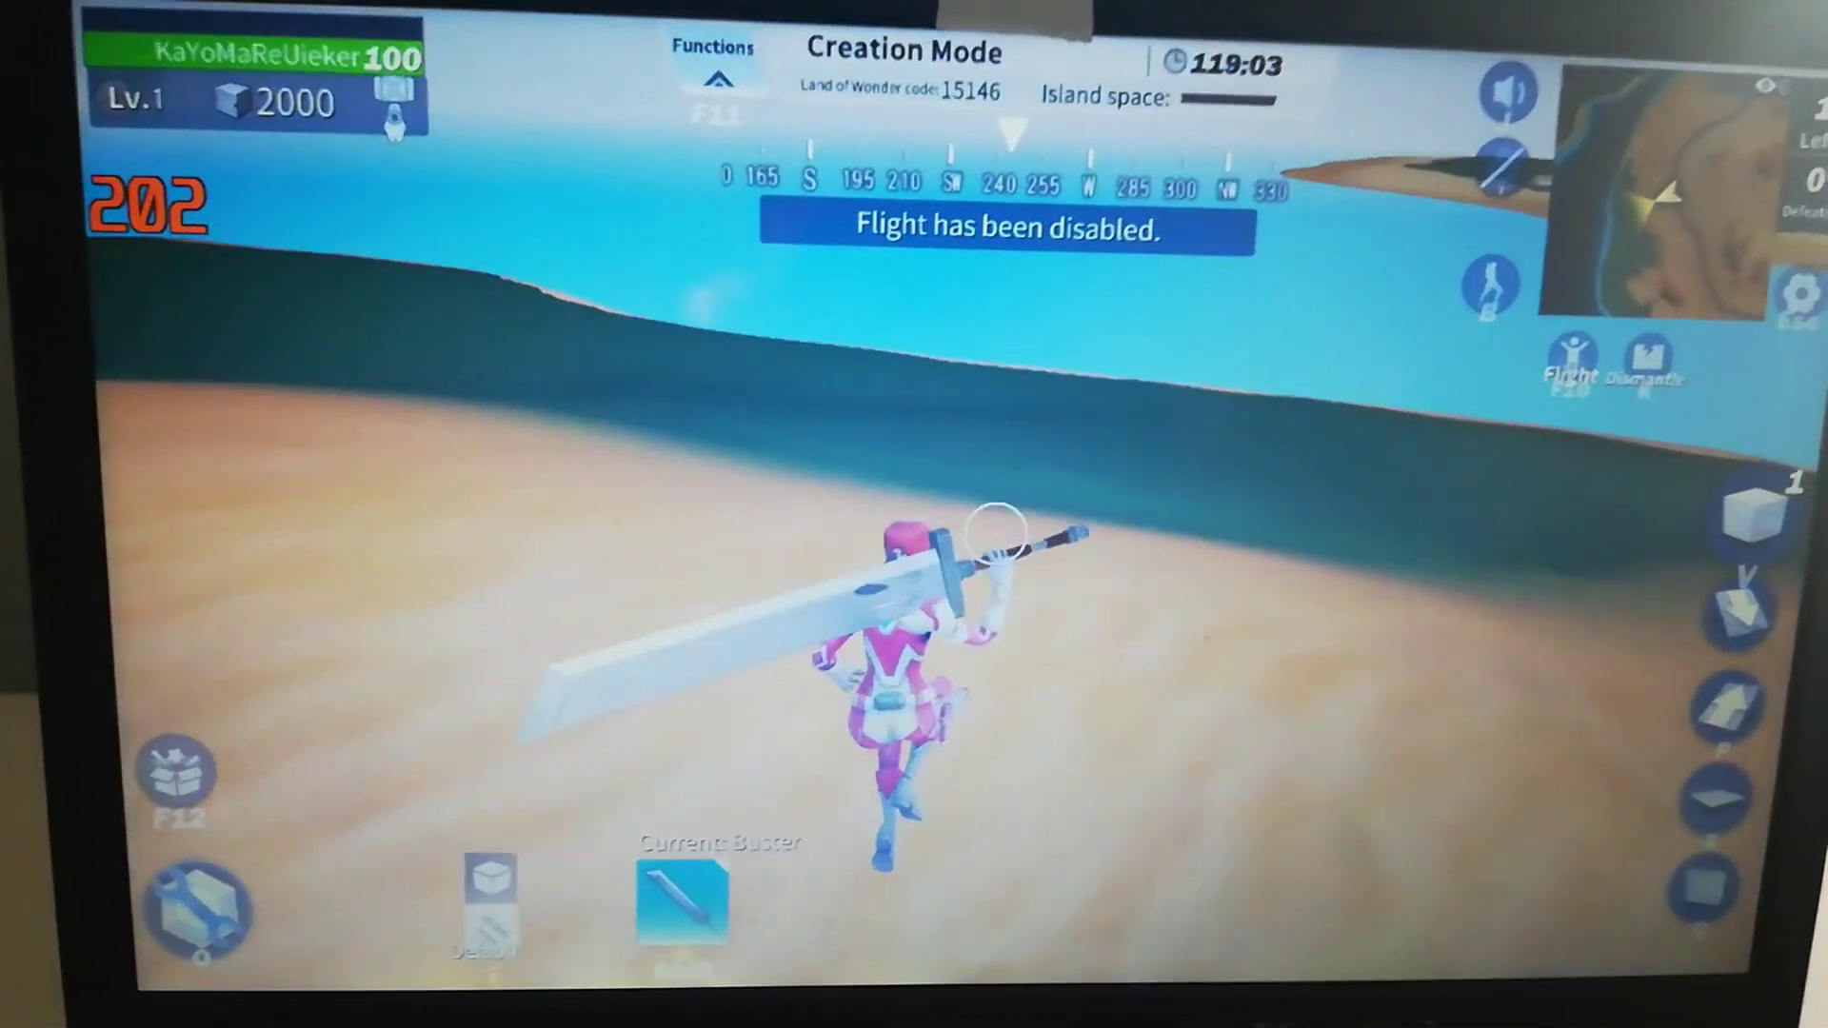
pyautogui.press('F10')
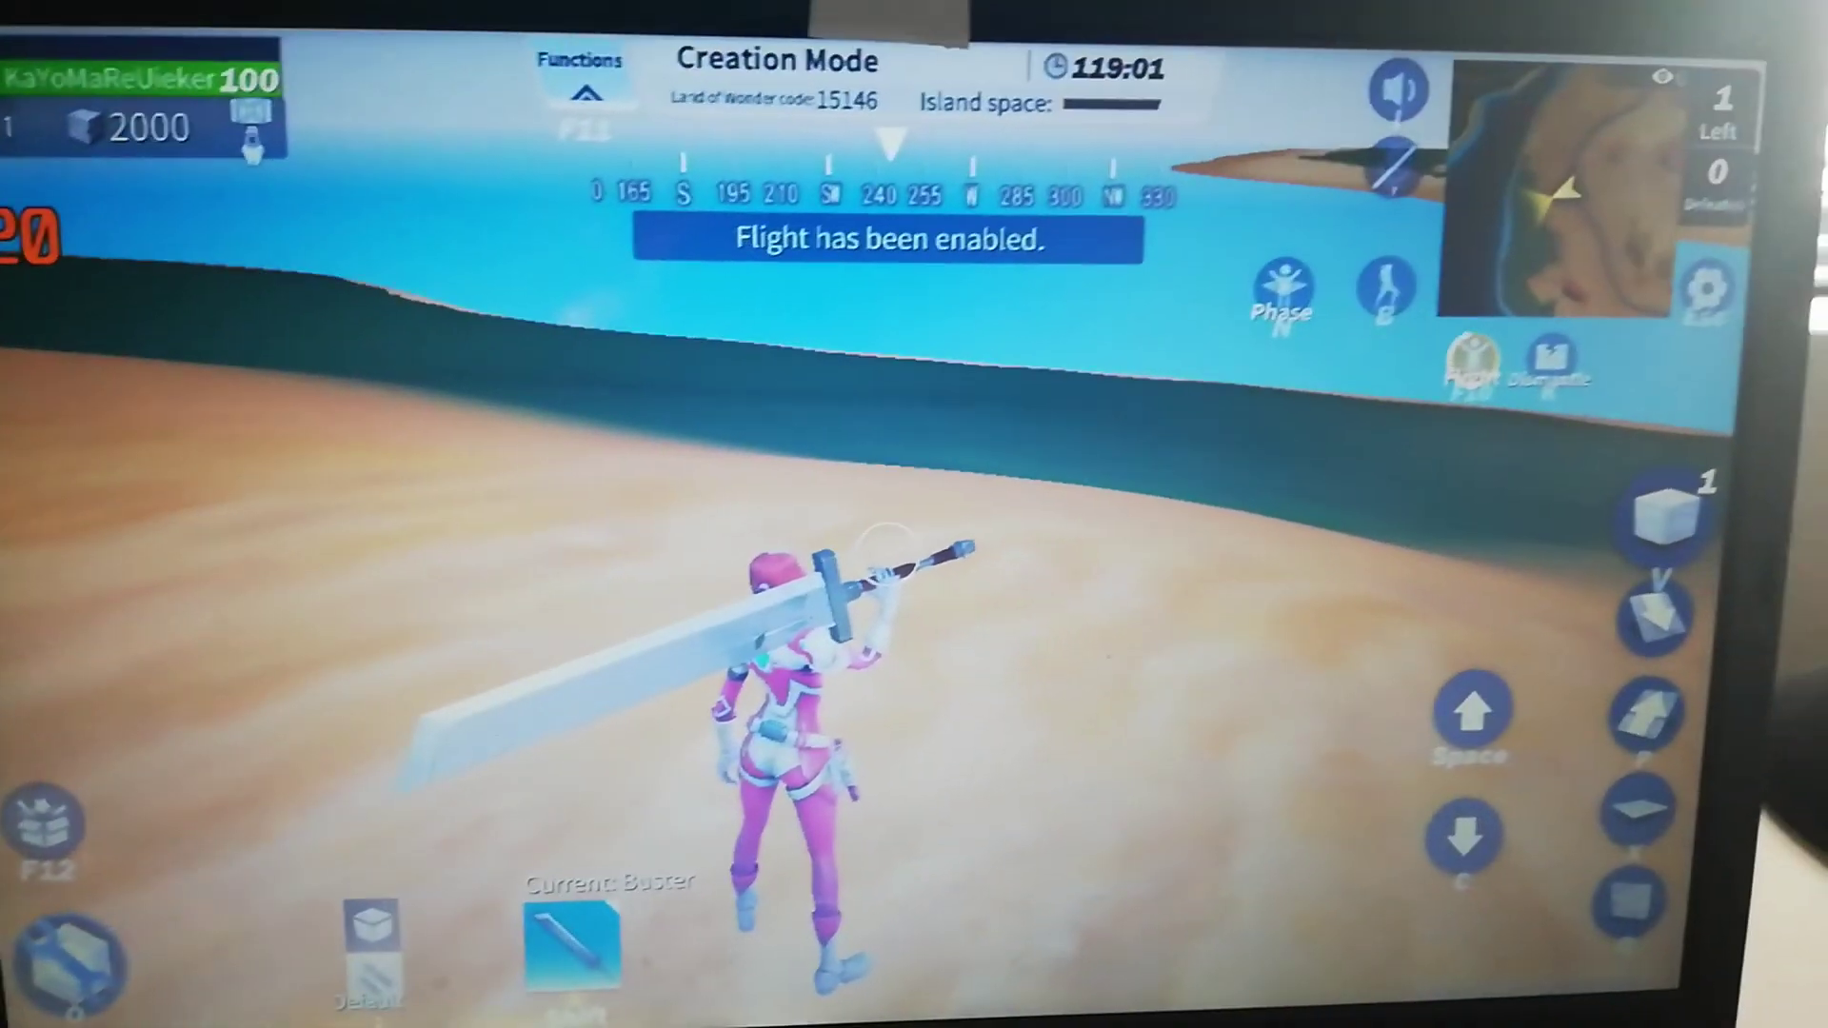